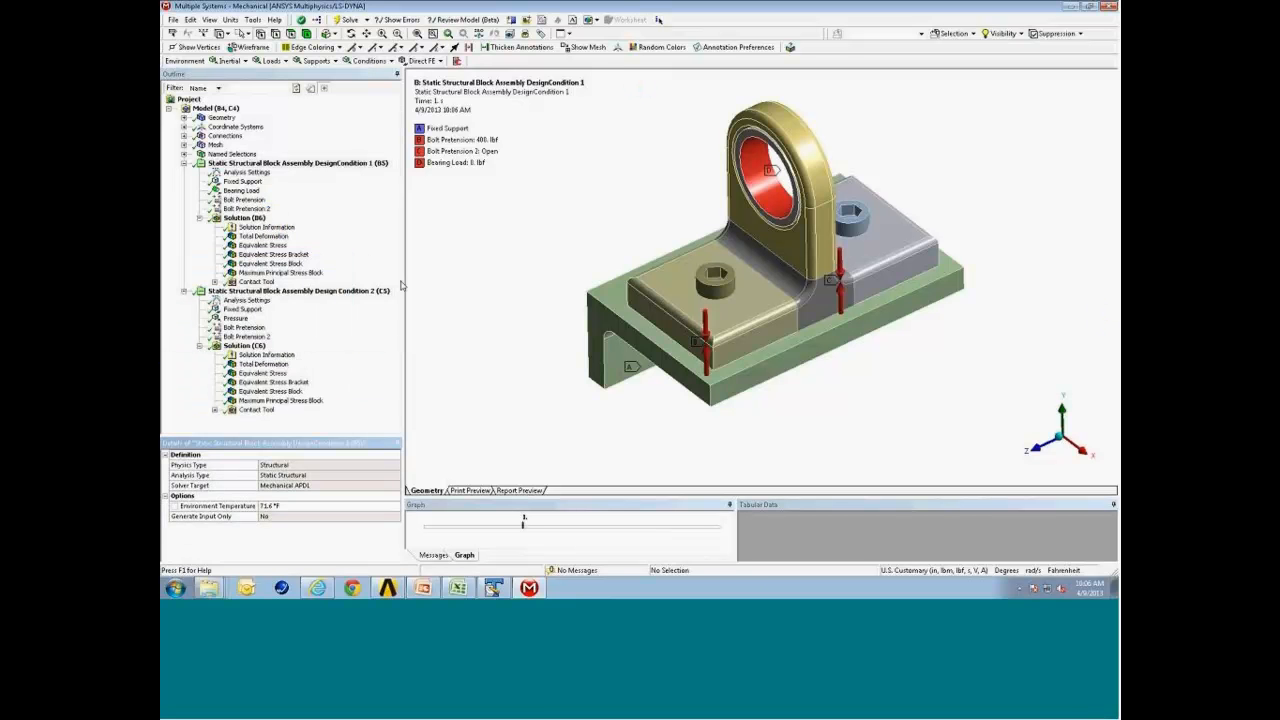
Insert a Solution Combination object under the Model.
{"action": "mouse_move", "coordinate": [756, 246]}
{"action": "middle_mouse_down"}
{"action": "mouse_move", "coordinate": [769, 213]}
{"action": "mouse_move", "coordinate": [756, 250]}
{"action": "middle_mouse_up"}
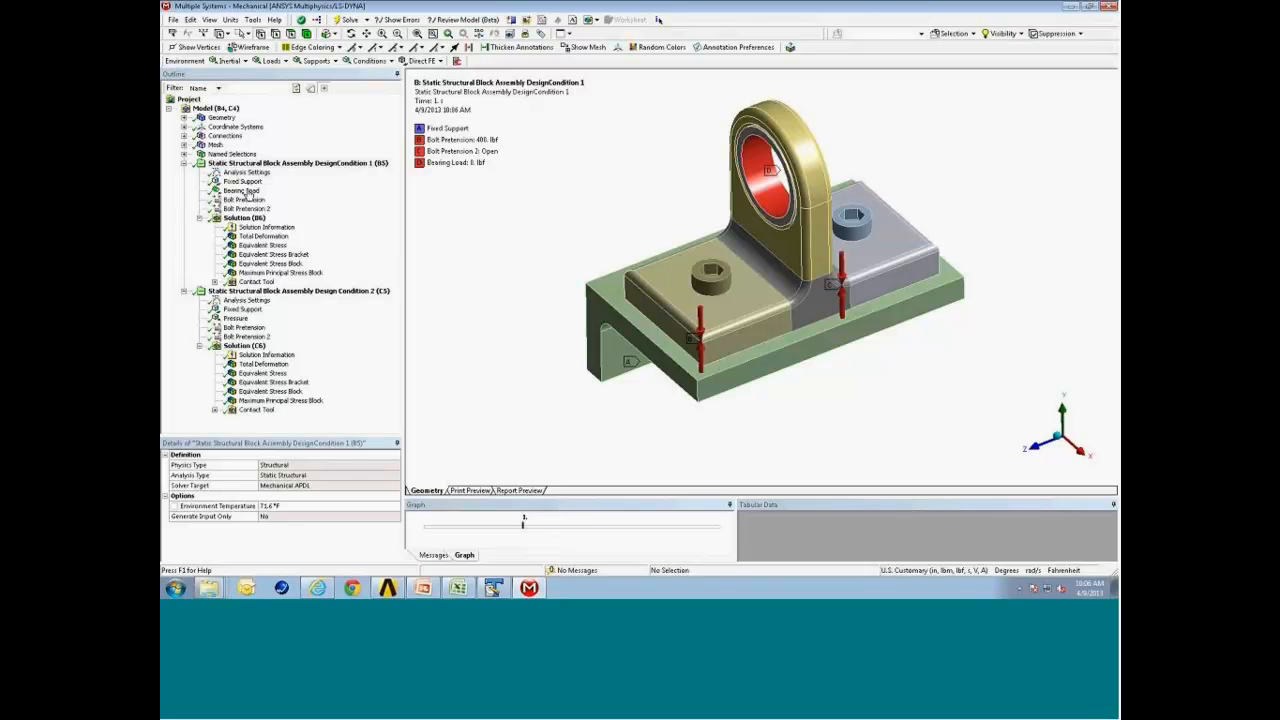
{"action": "left_click", "coordinate": [205, 109]}
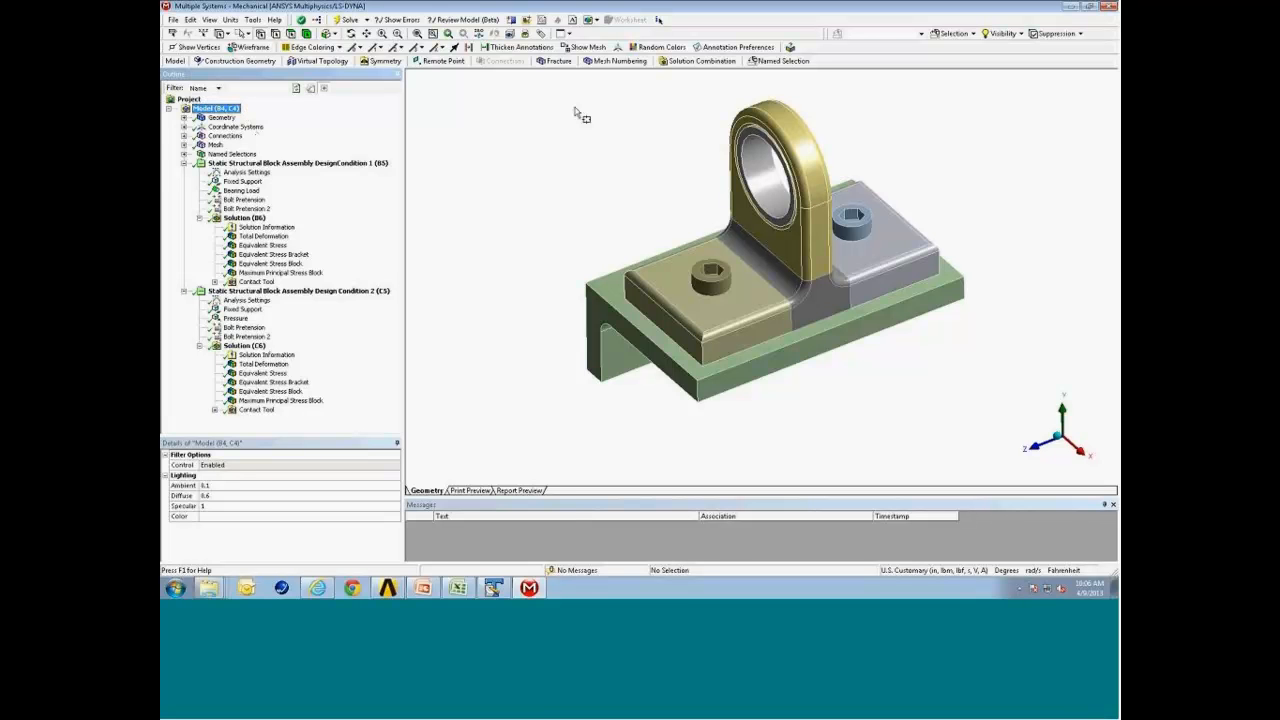
{"action": "left_click", "coordinate": [677, 66]}
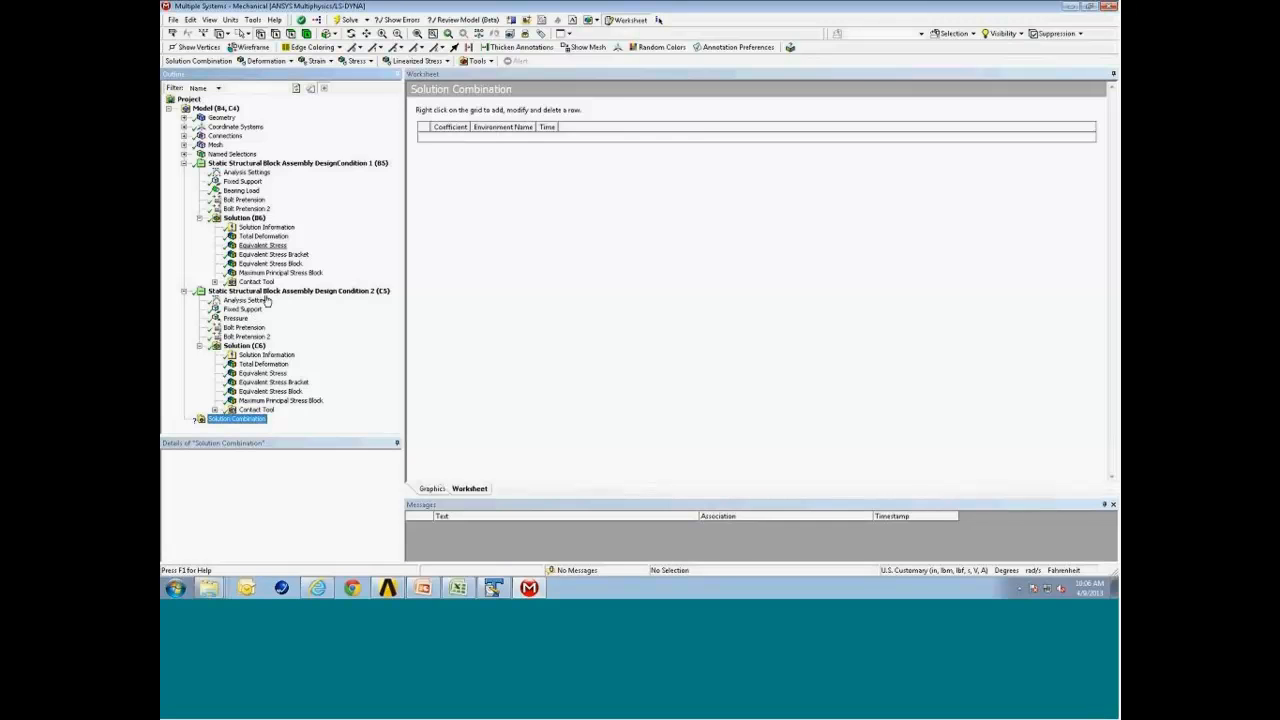
{"action": "left_click", "coordinate": [389, 589]}
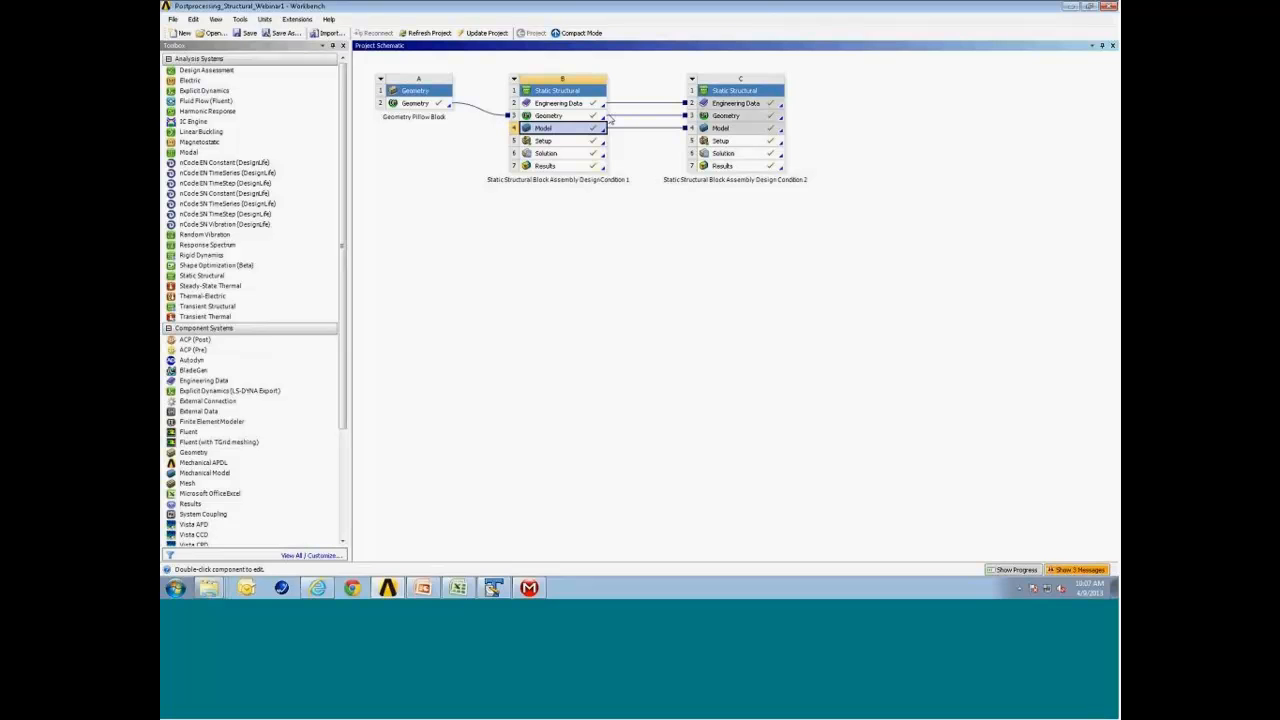
{"action": "left_click", "coordinate": [1071, 8]}
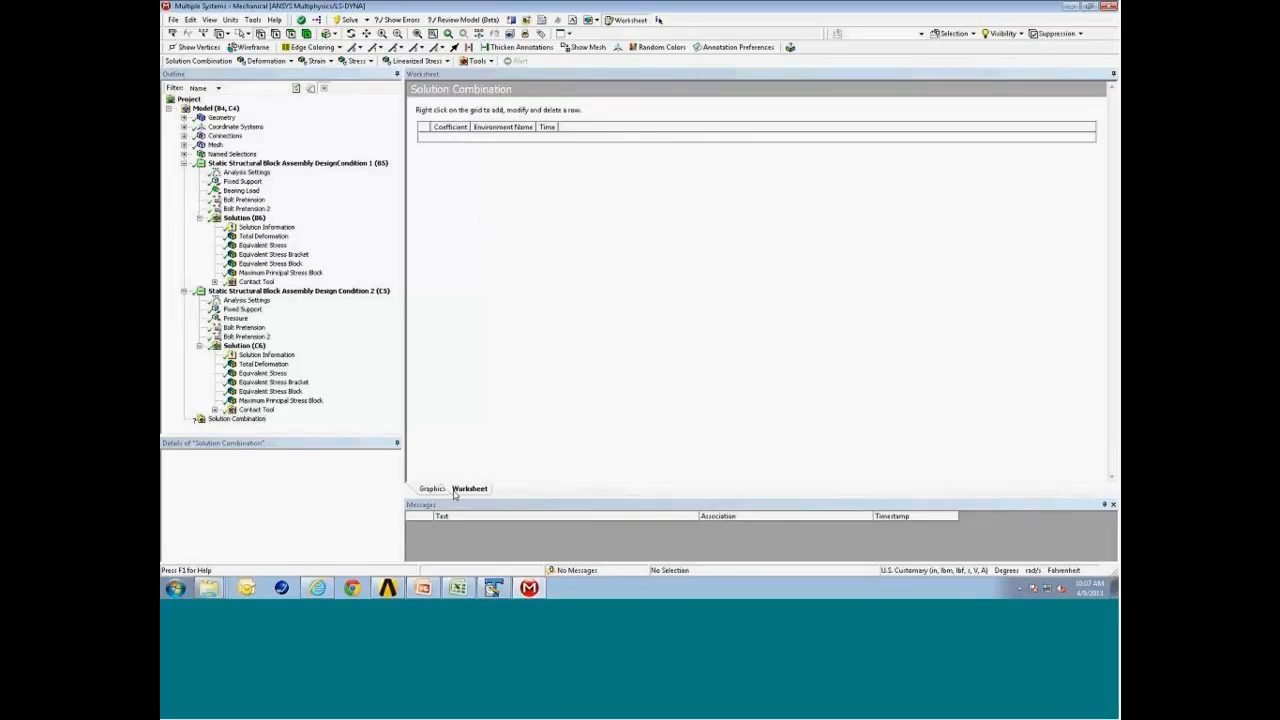
Add a combination row using Static Structural Block Assembly DesignCondition 1 with coefficient 1.
{"action": "right_click", "coordinate": [452, 140]}
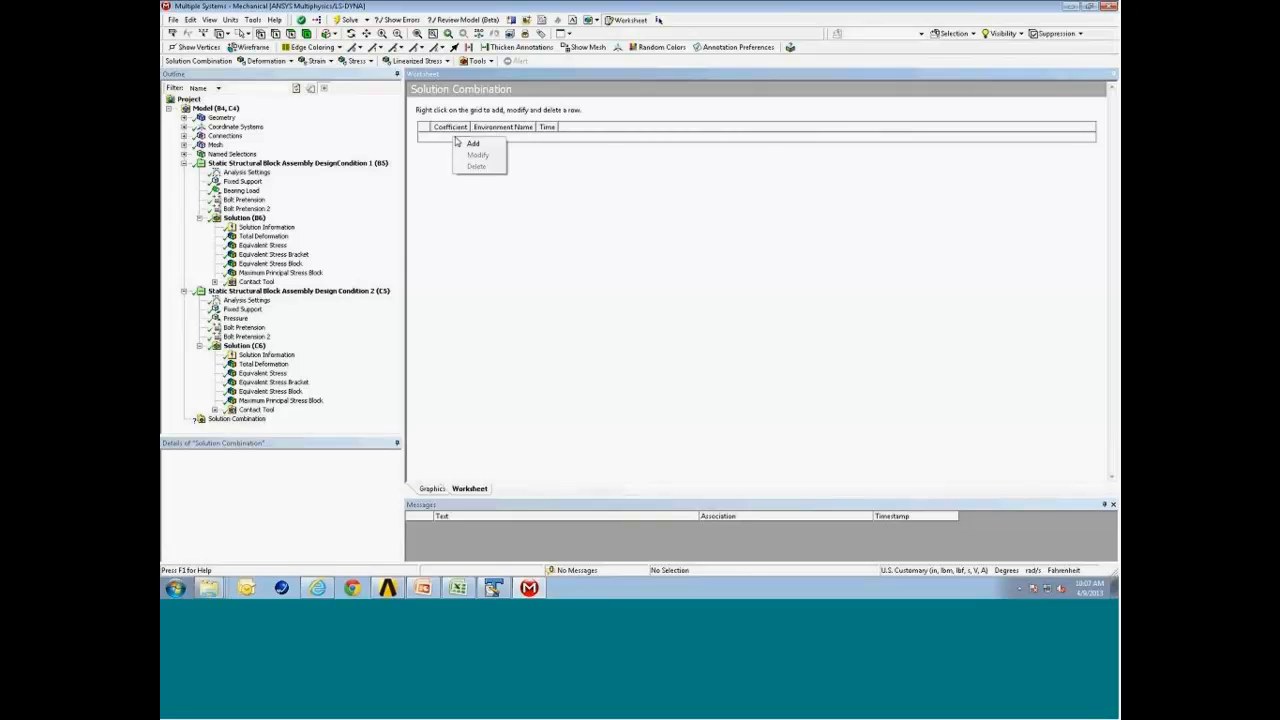
{"action": "left_click", "coordinate": [481, 147]}
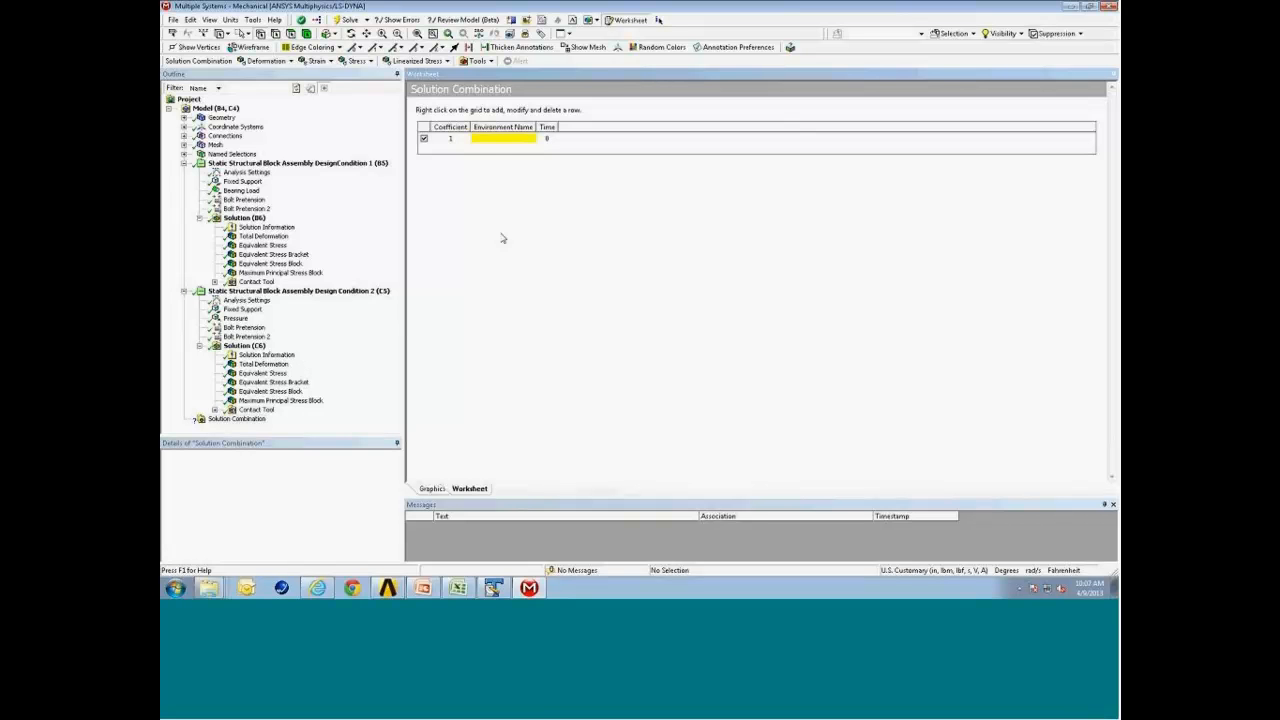
{"action": "left_click", "coordinate": [514, 139]}
{"action": "left_click", "coordinate": [529, 140]}
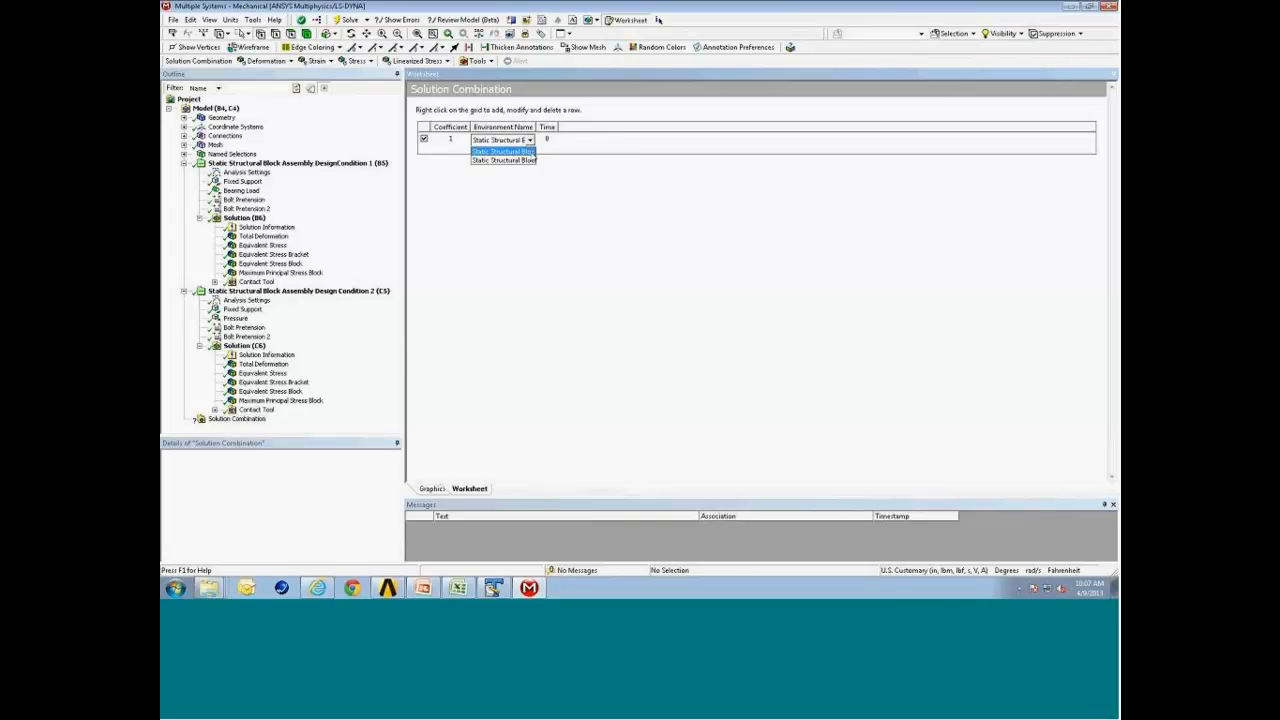
{"action": "left_click", "coordinate": [503, 151]}
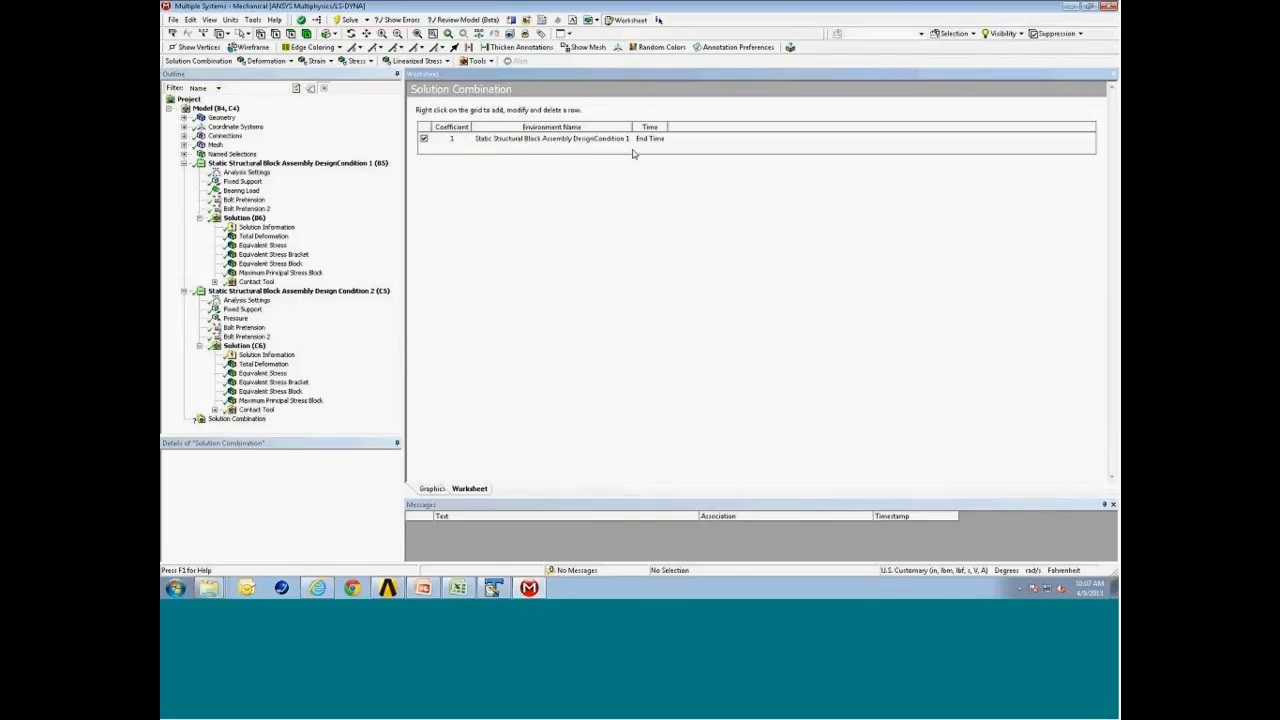
Add a second combination row with coefficient 2.5 using Static Structural Block Assembly Design Condition 2.
{"action": "right_click", "coordinate": [453, 149]}
{"action": "left_click", "coordinate": [462, 158]}
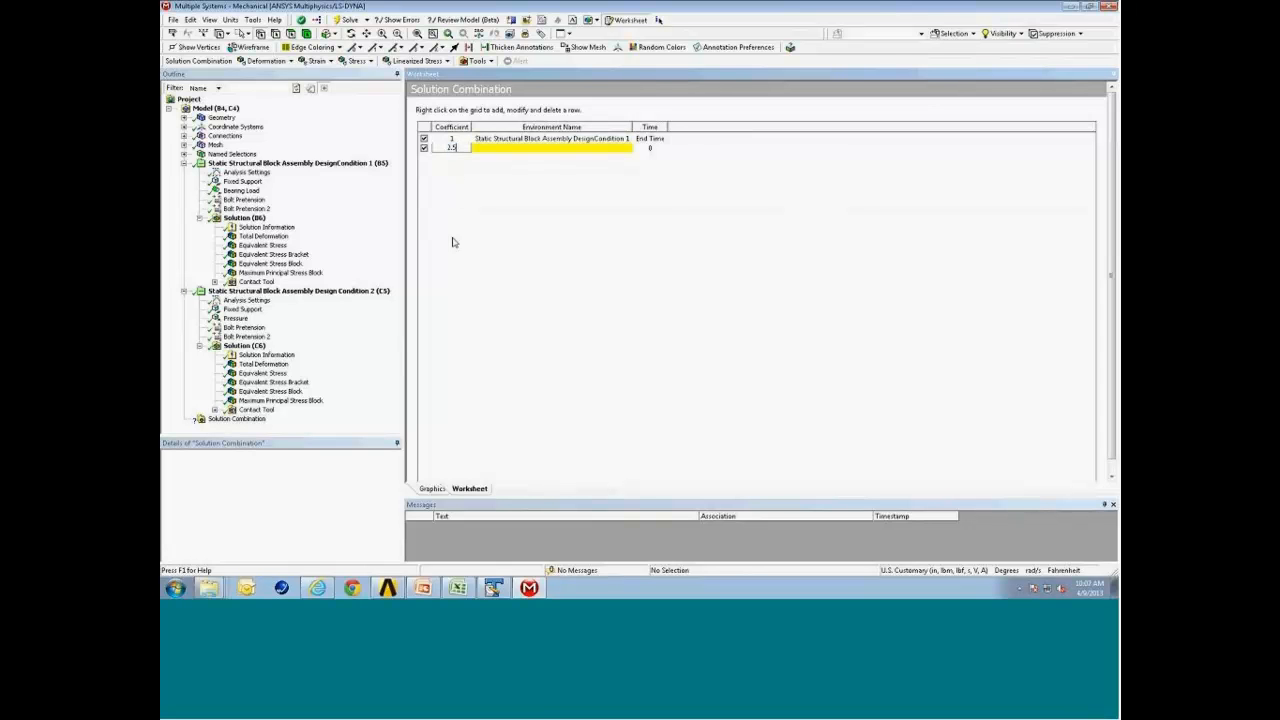
{"action": "type", "text": "2.5"}
{"action": "key", "text": "Return"}
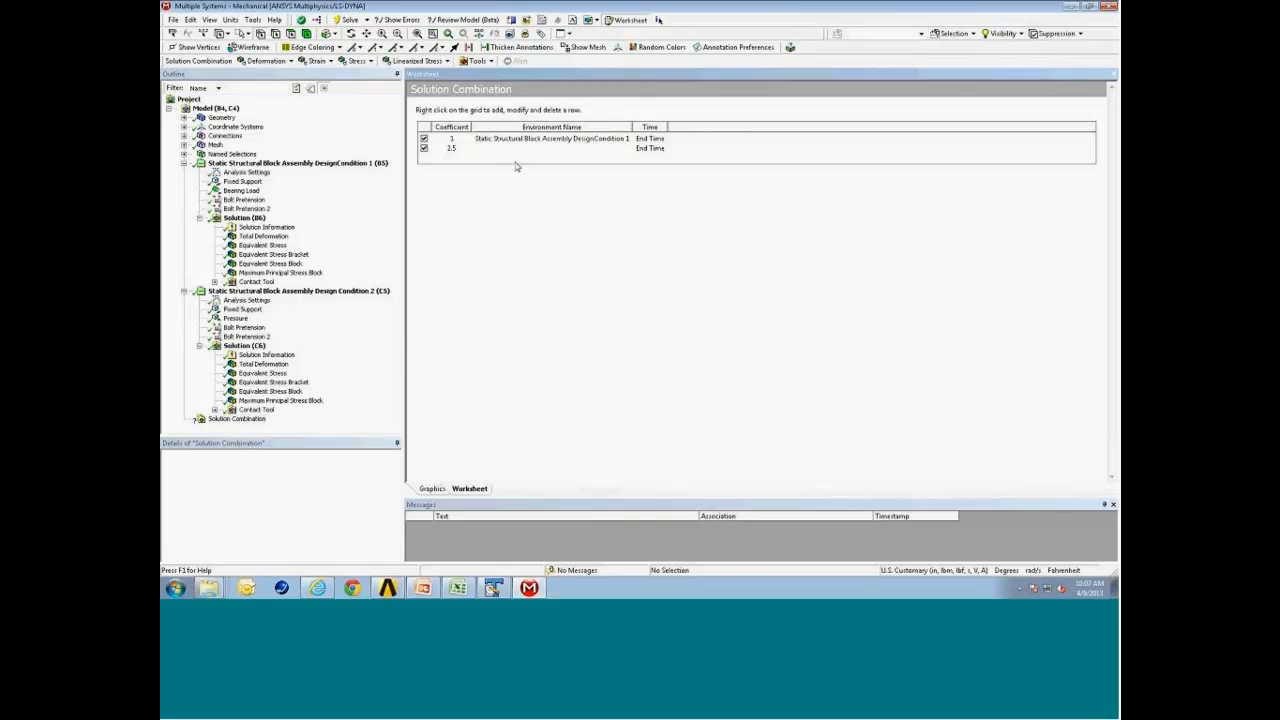
{"action": "left_click", "coordinate": [614, 150]}
{"action": "left_click", "coordinate": [627, 149]}
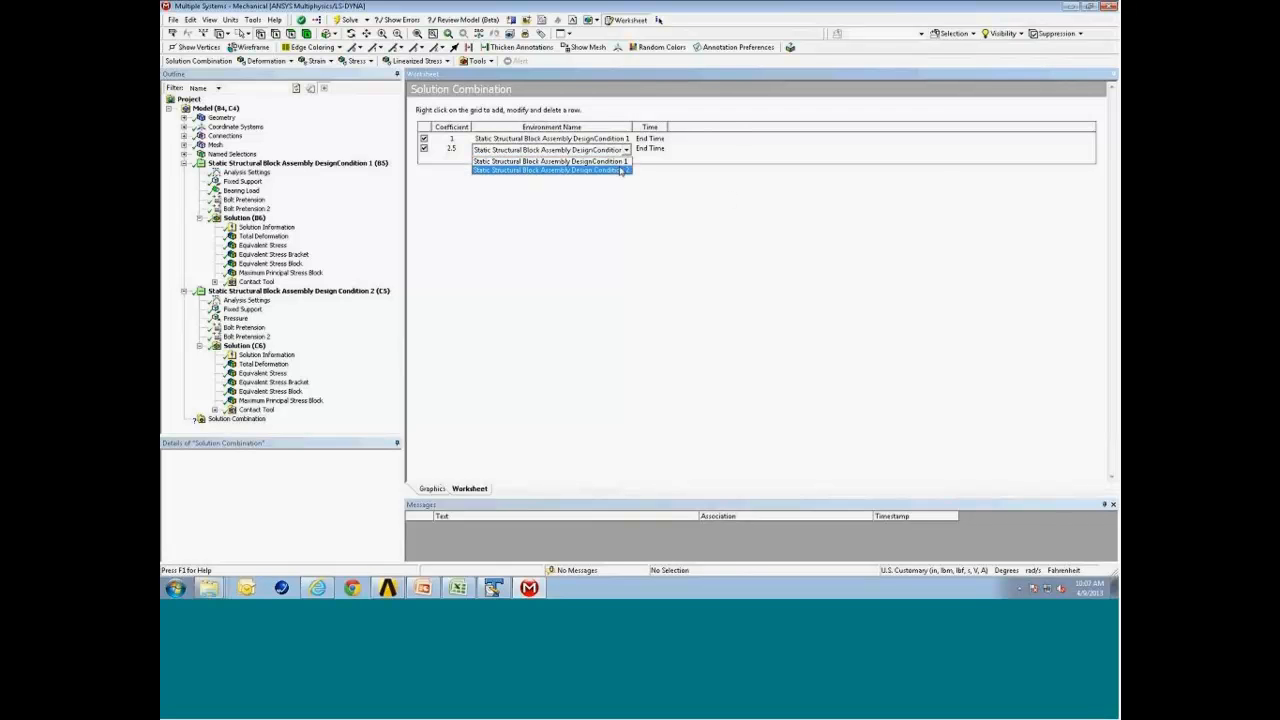
{"action": "left_click", "coordinate": [622, 171]}
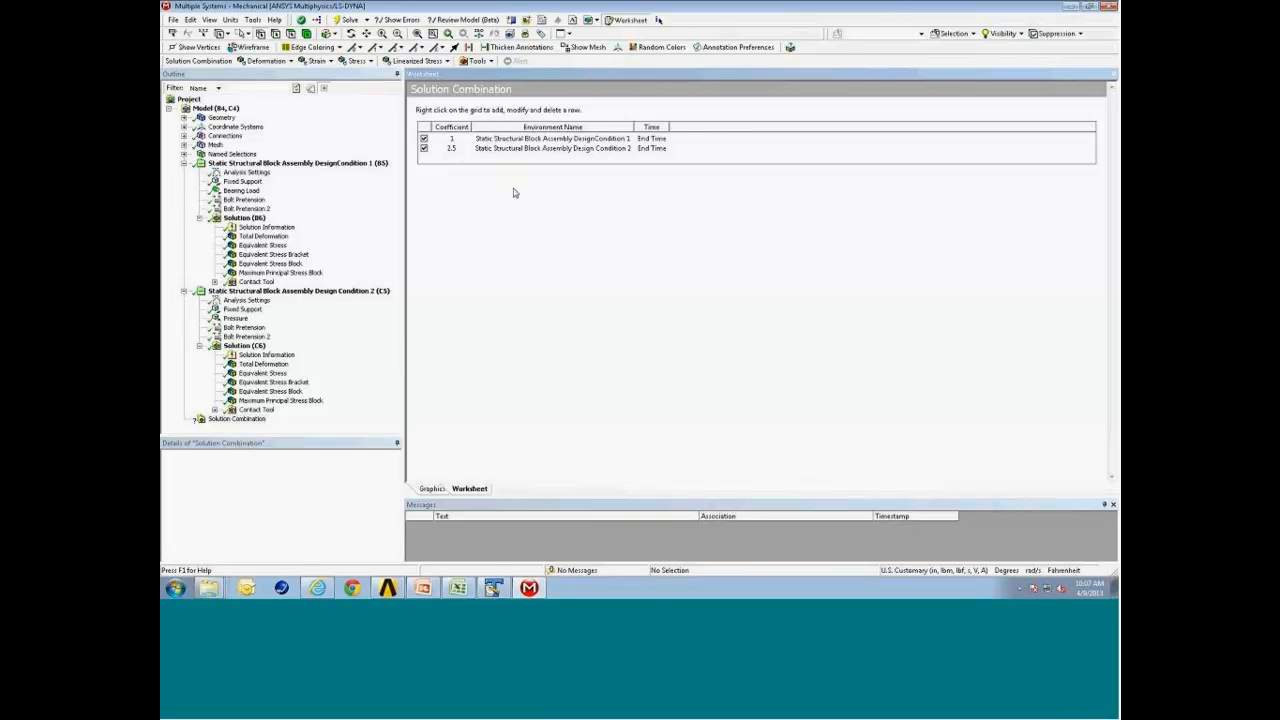
Insert a Maximum Principal stress result into the Solution Combination.
{"action": "right_click", "coordinate": [242, 420]}
{"action": "mouse_move", "coordinate": [317, 428]}
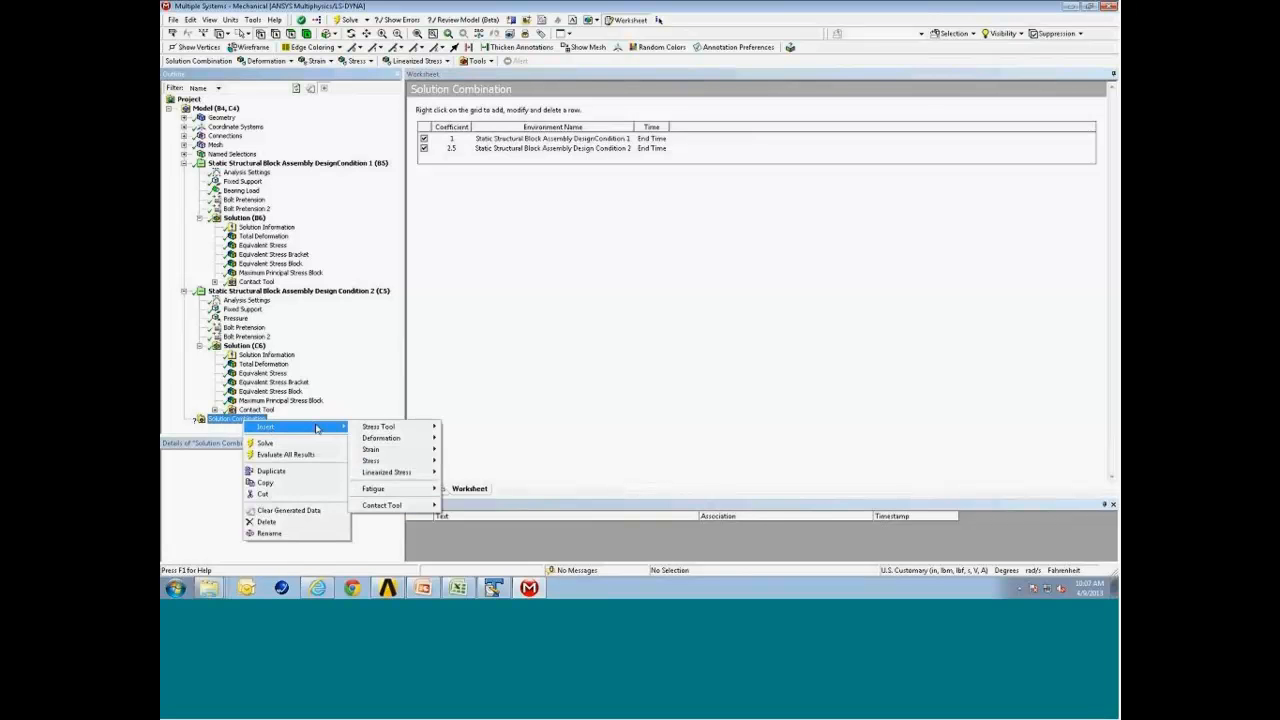
{"action": "mouse_move", "coordinate": [397, 462]}
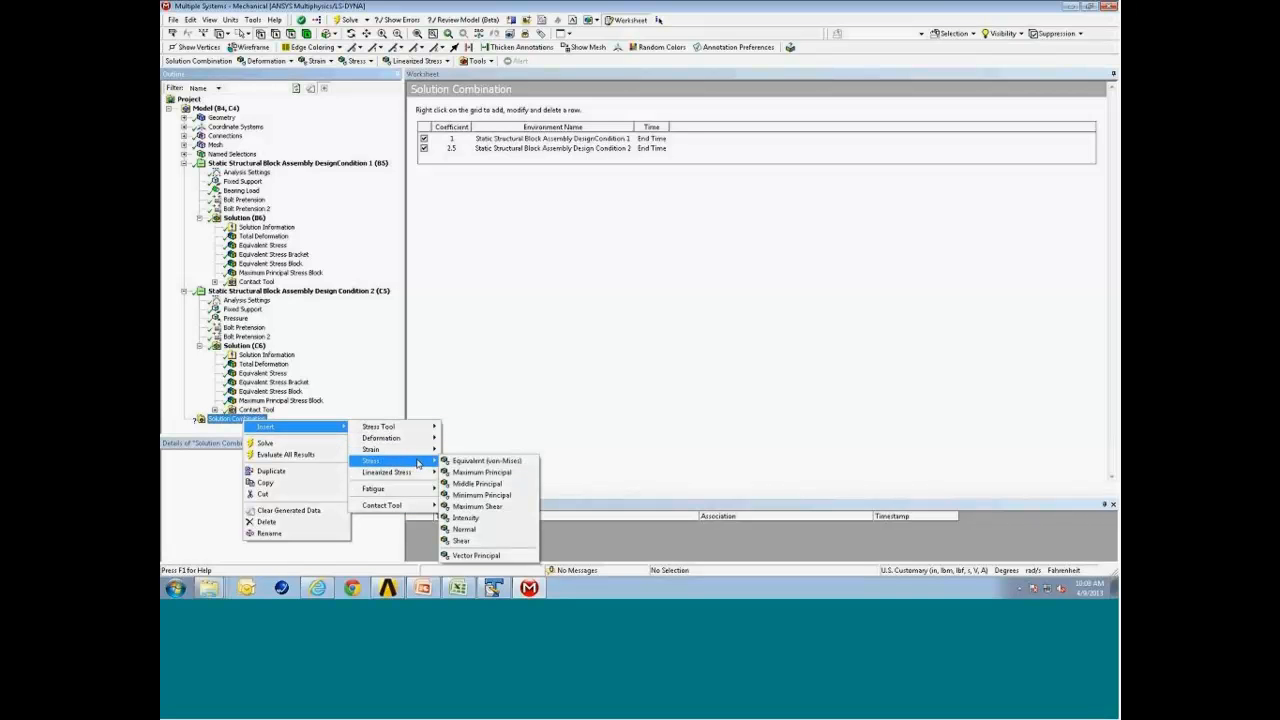
{"action": "left_click", "coordinate": [516, 476]}
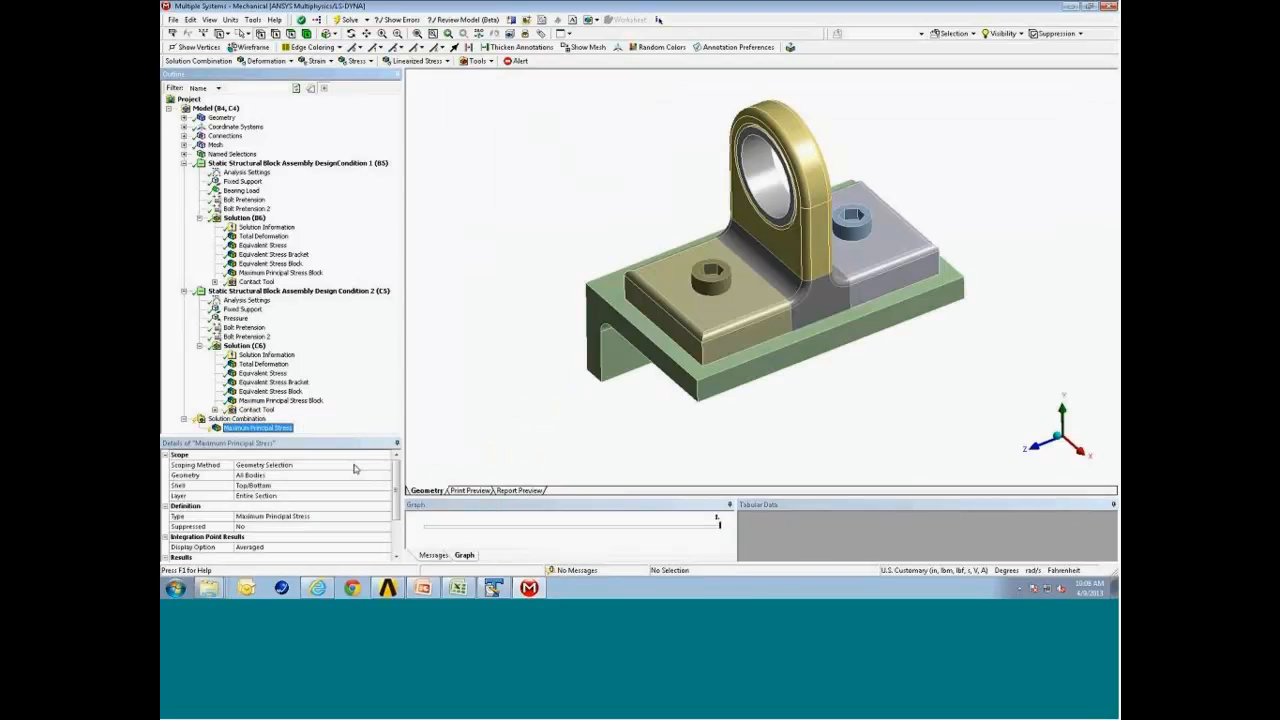
Rename the Solution Combination to "Solution Combination max".
{"action": "left_click", "coordinate": [240, 419]}
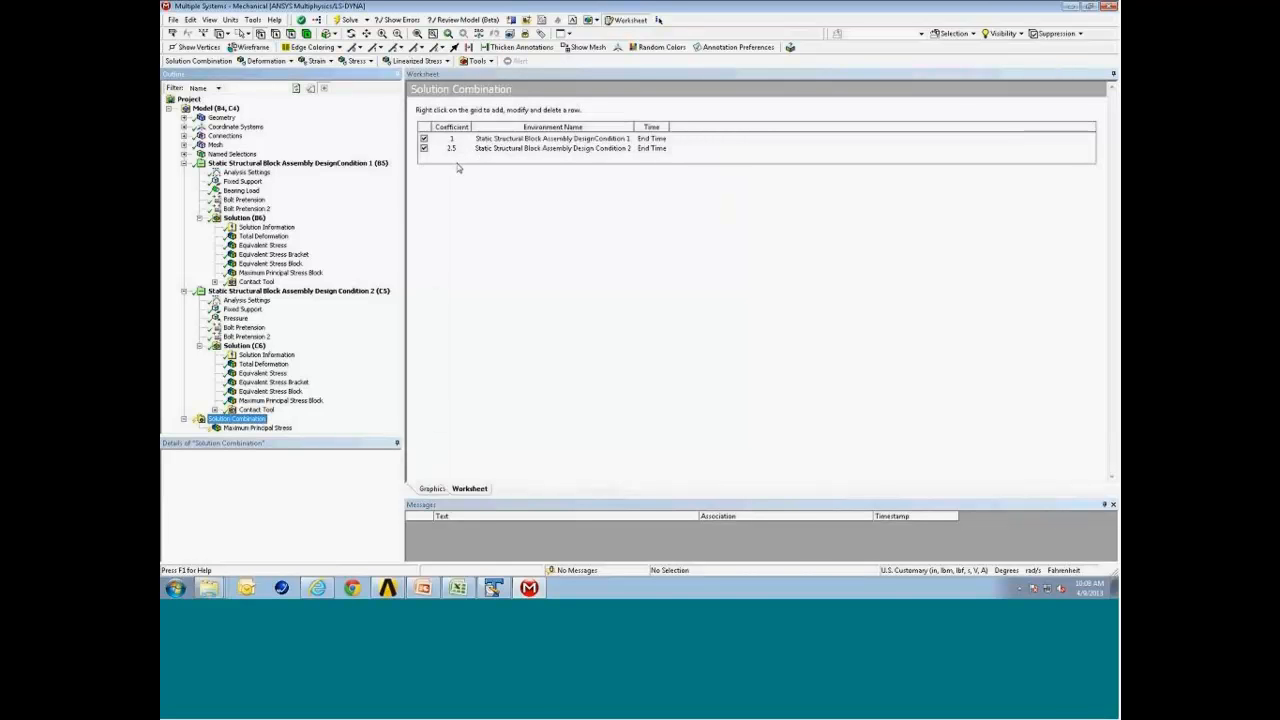
{"action": "right_click", "coordinate": [245, 421]}
{"action": "left_click", "coordinate": [300, 535]}
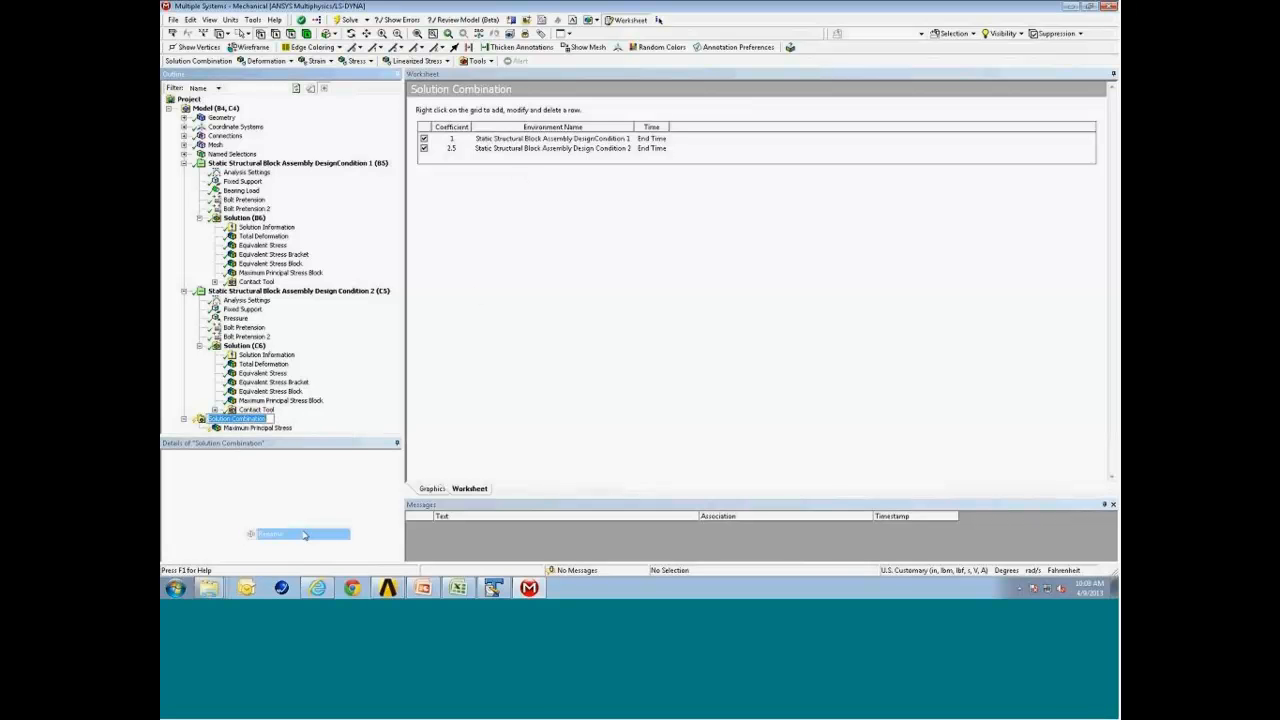
{"action": "key", "text": "Right"}
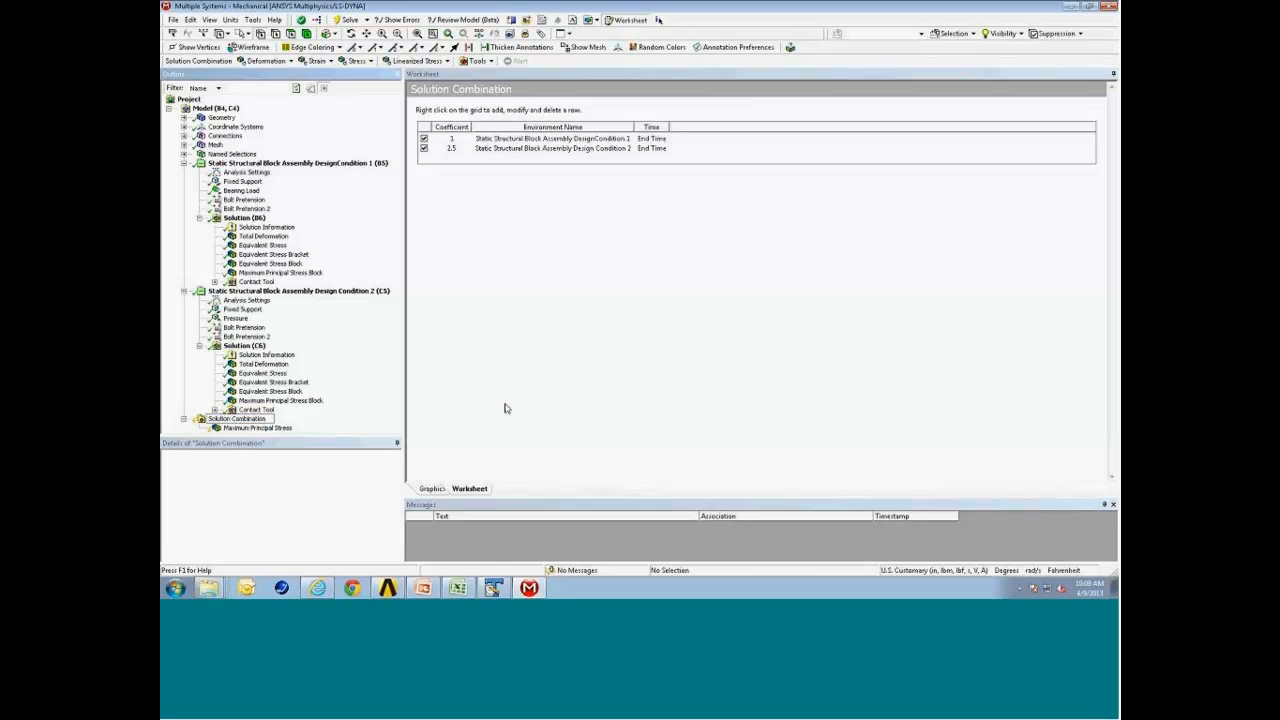
{"action": "type", "text": "max"}
{"action": "key", "text": "Return"}
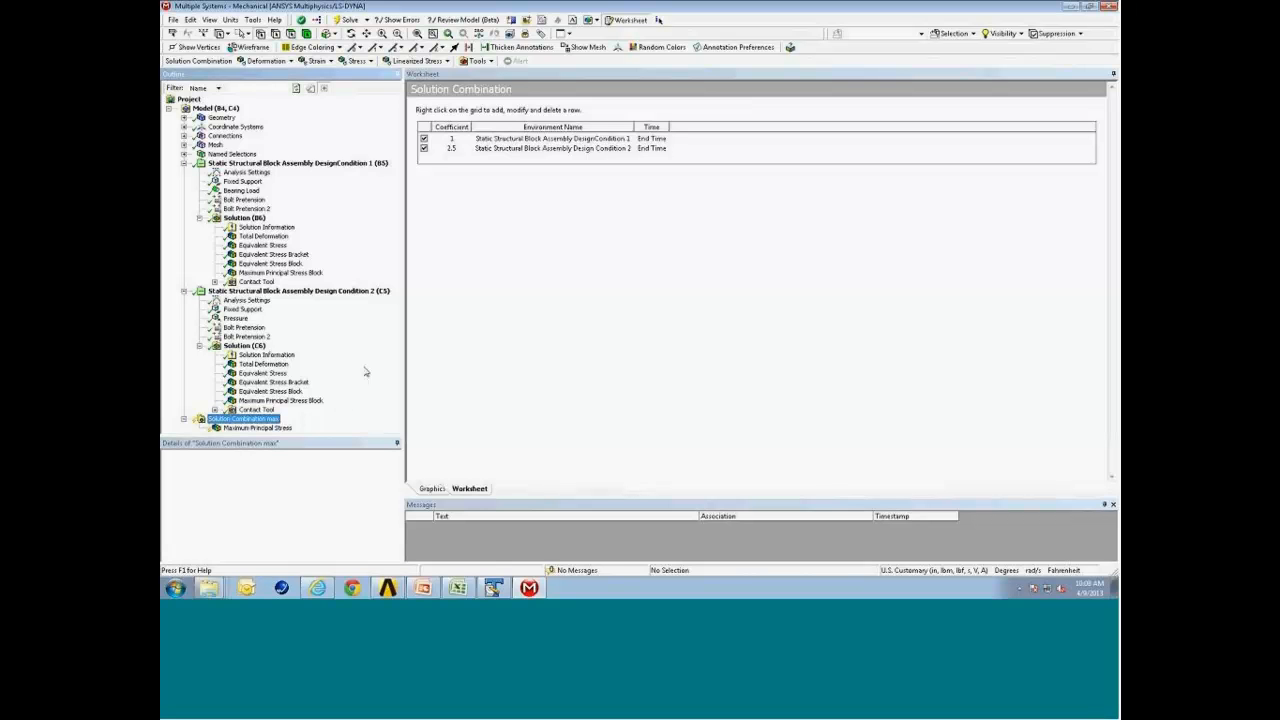
Duplicate the Solution Combination max object.
{"action": "right_click", "coordinate": [258, 420]}
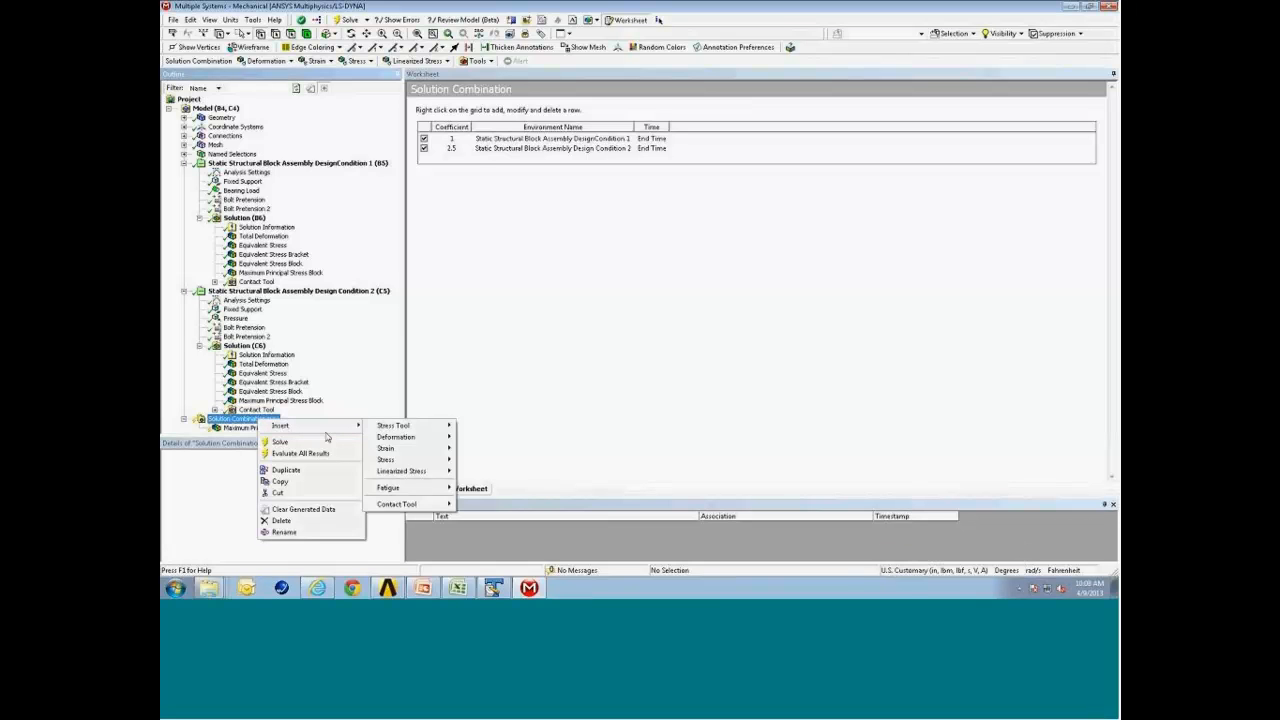
{"action": "left_click", "coordinate": [285, 470]}
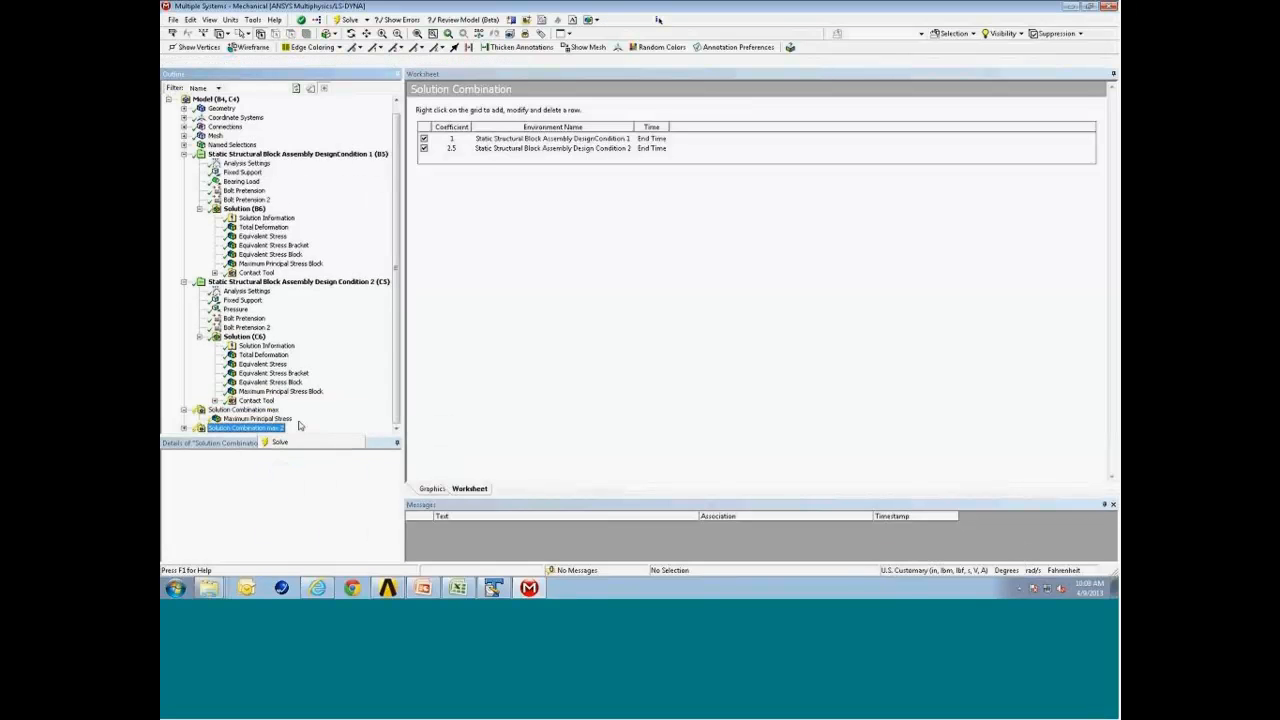
Rename the duplicated combination to "Solution Combination min" and expand its contents.
{"action": "right_click", "coordinate": [279, 430]}
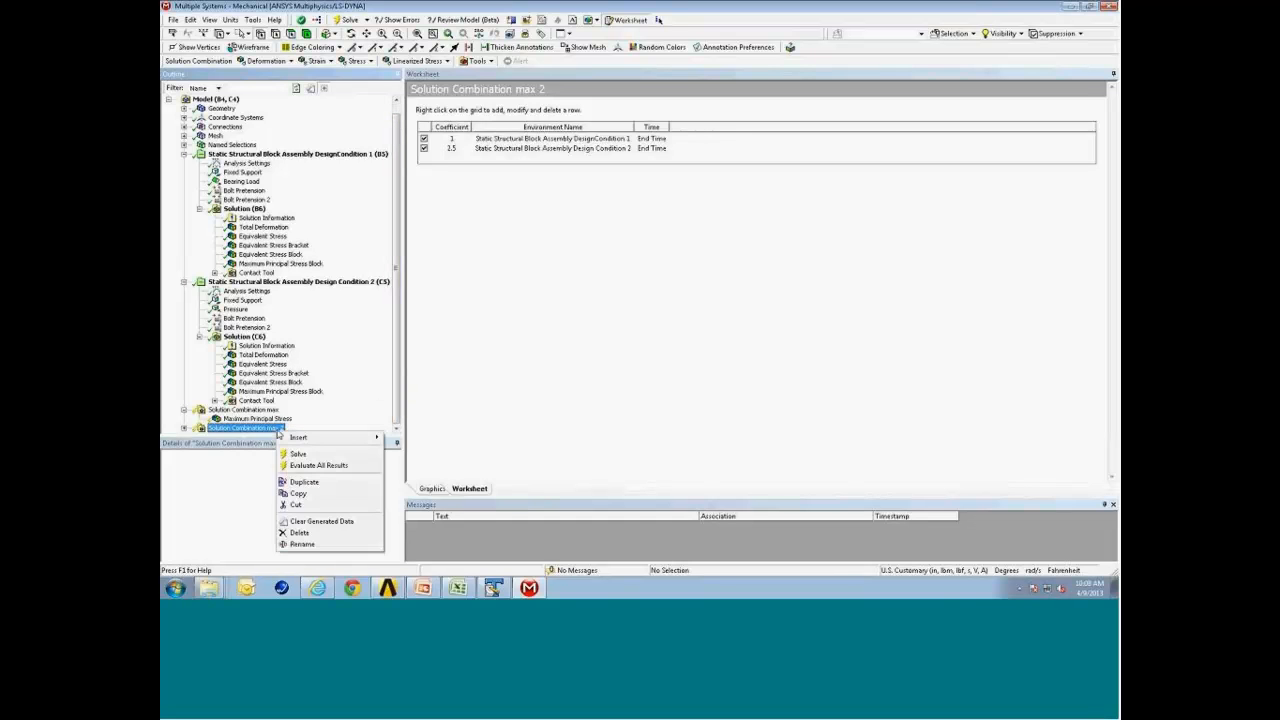
{"action": "left_click", "coordinate": [332, 549]}
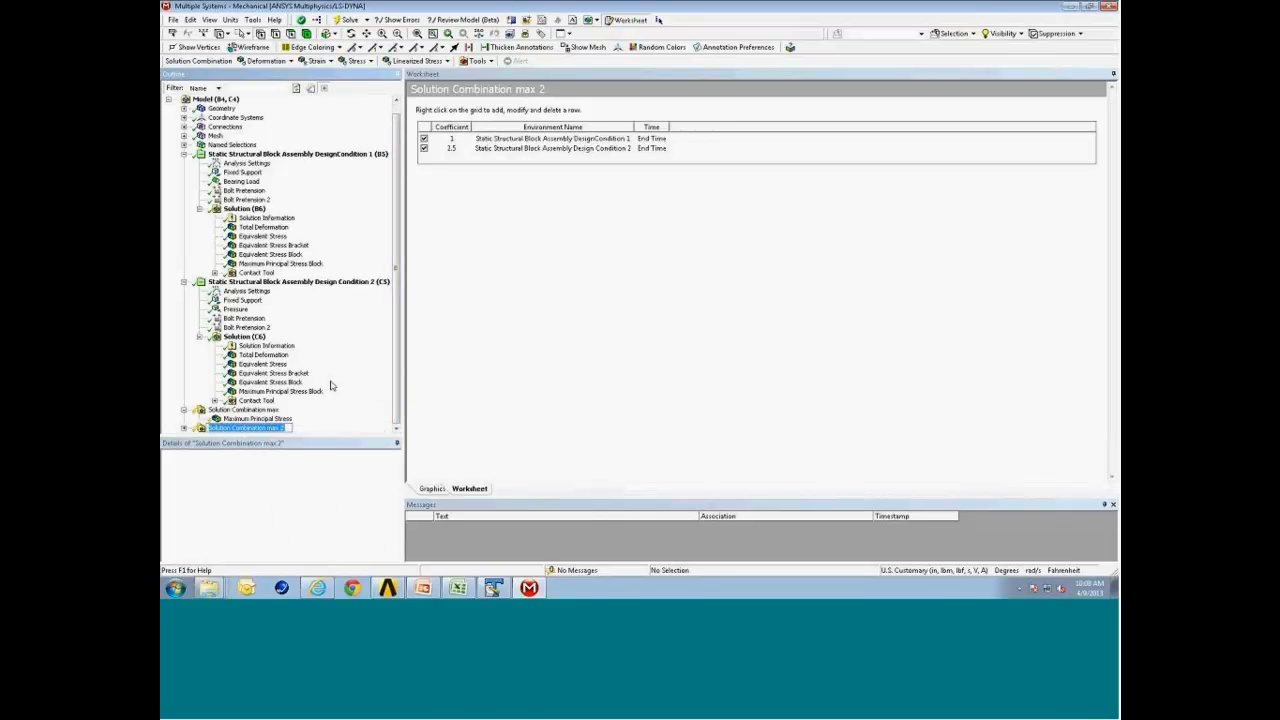
{"action": "key", "text": "Right"}
{"action": "key", "text": "BackSpace"}
{"action": "key", "text": "BackSpace"}
{"action": "key", "text": "BackSpace"}
{"action": "type", "text": "i"}
{"action": "key", "text": "Return"}
{"action": "left_click", "coordinate": [184, 427]}
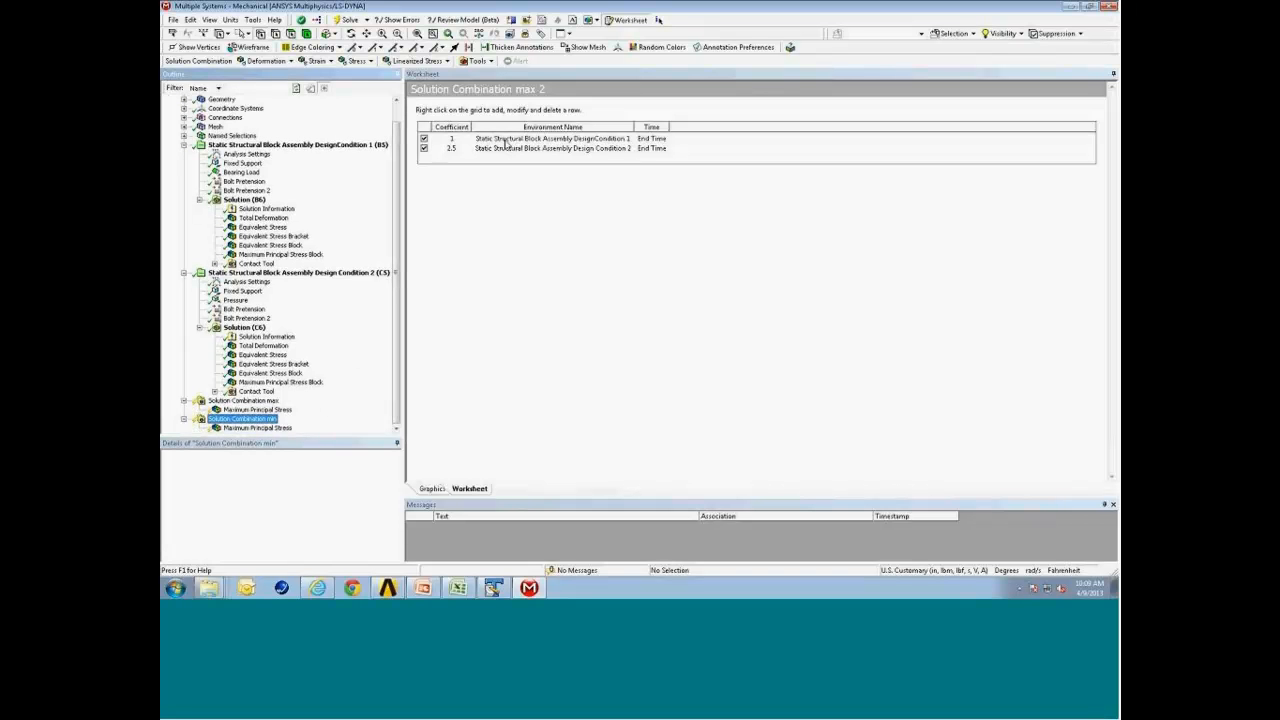
Set the Design Condition 2 coefficient in the min combination to -2.5.
{"action": "double_click", "coordinate": [453, 149]}
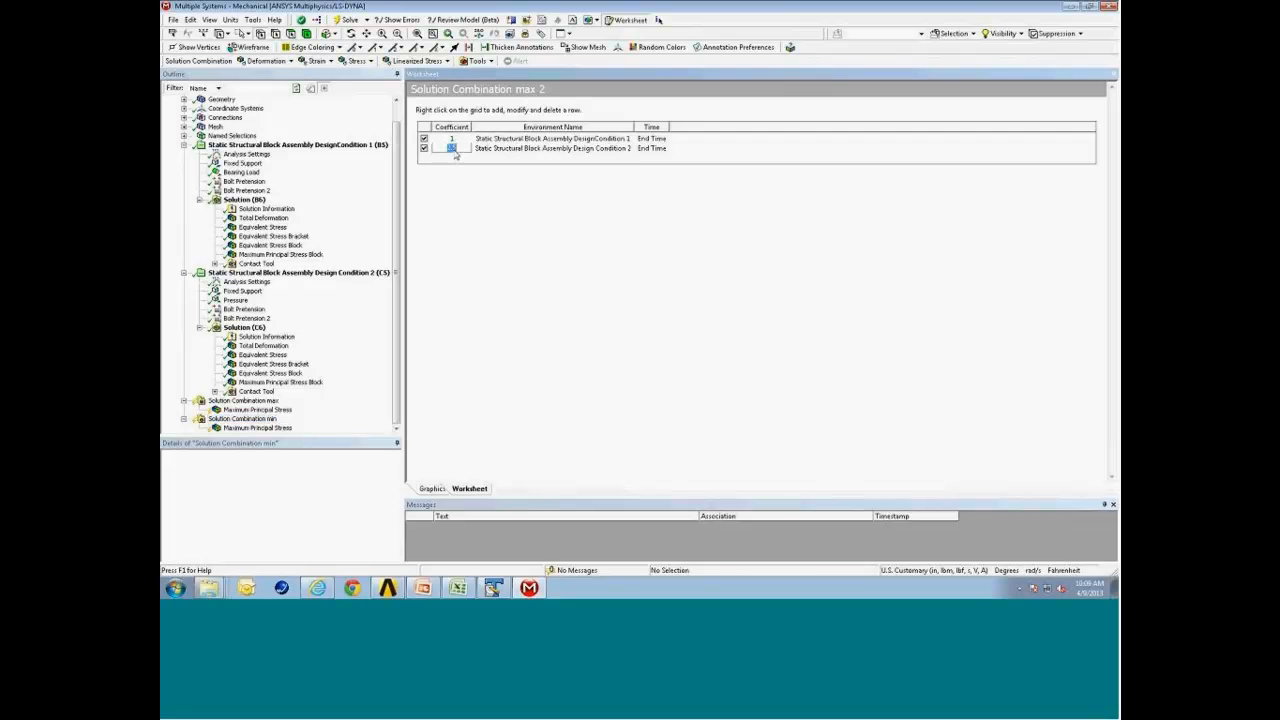
{"action": "type", "text": "-2.5"}
{"action": "key", "text": "Return"}
Evaluate all results for the Maximum Principal Stress under Solution Combination max.
{"action": "right_click", "coordinate": [257, 410]}
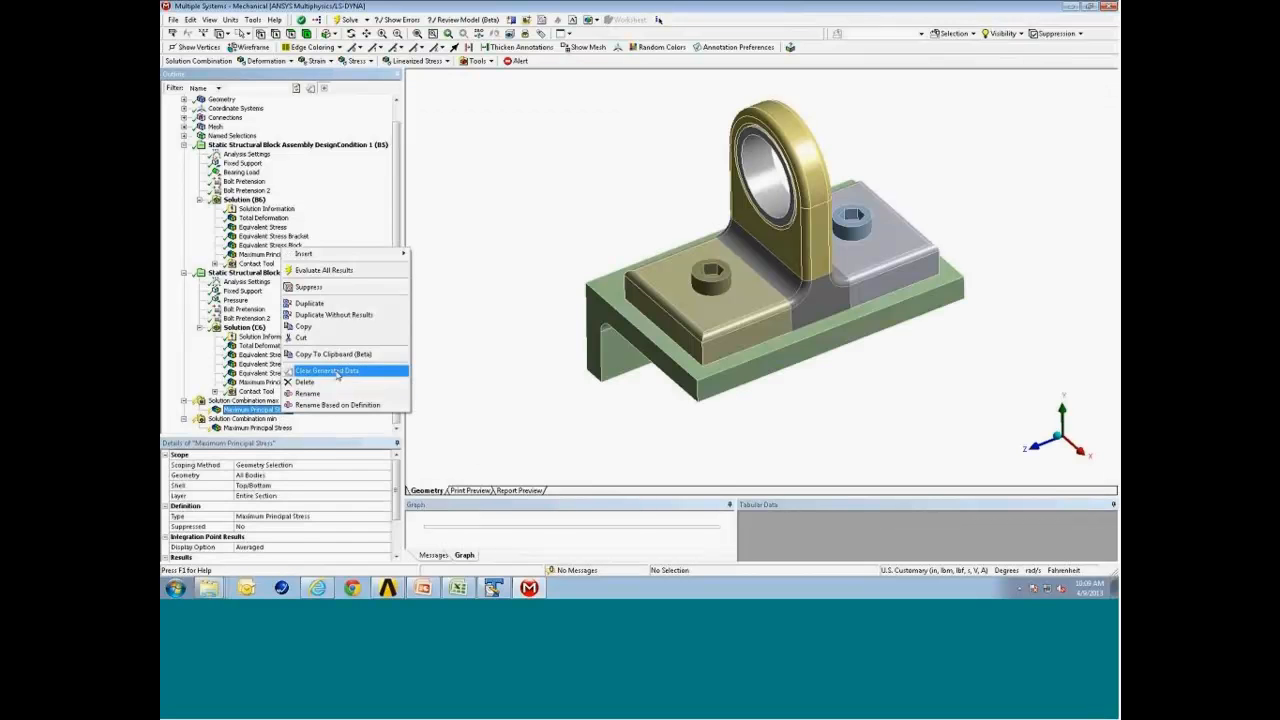
{"action": "left_click", "coordinate": [370, 273]}
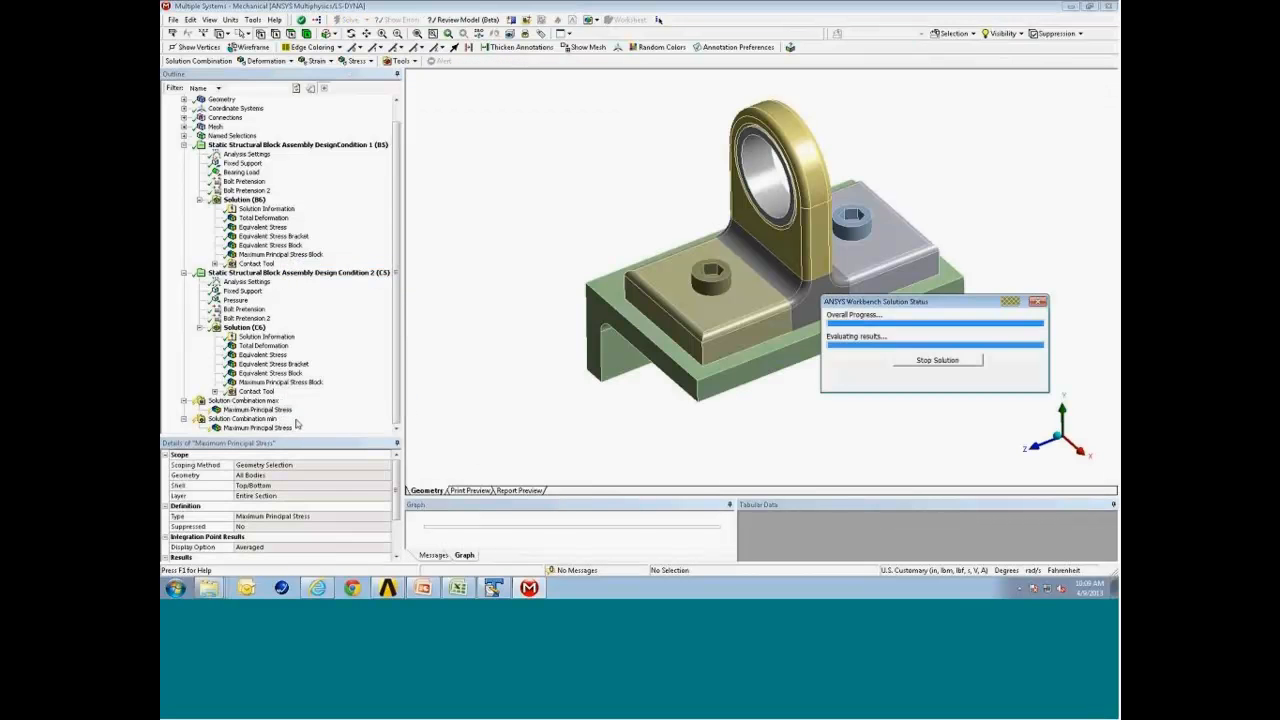
Evaluate all results for the Maximum Principal Stress under Solution Combination min.
{"action": "right_click", "coordinate": [257, 428]}
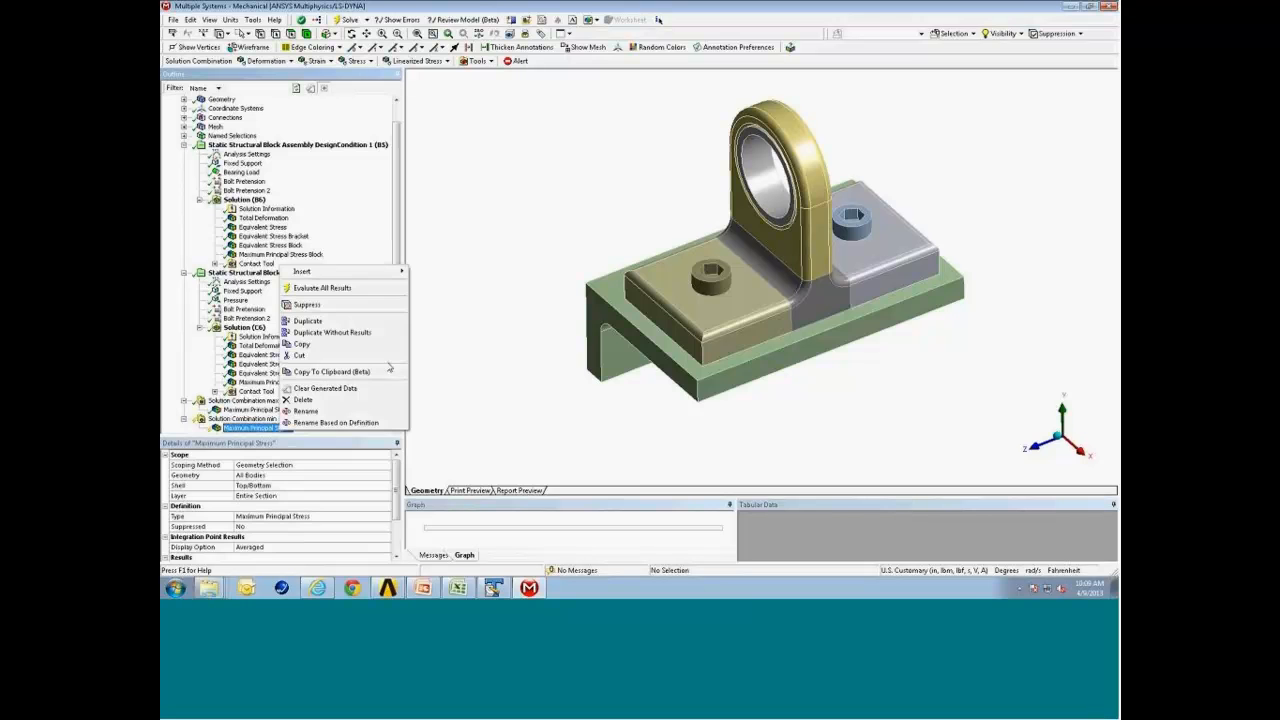
{"action": "left_click", "coordinate": [392, 290]}
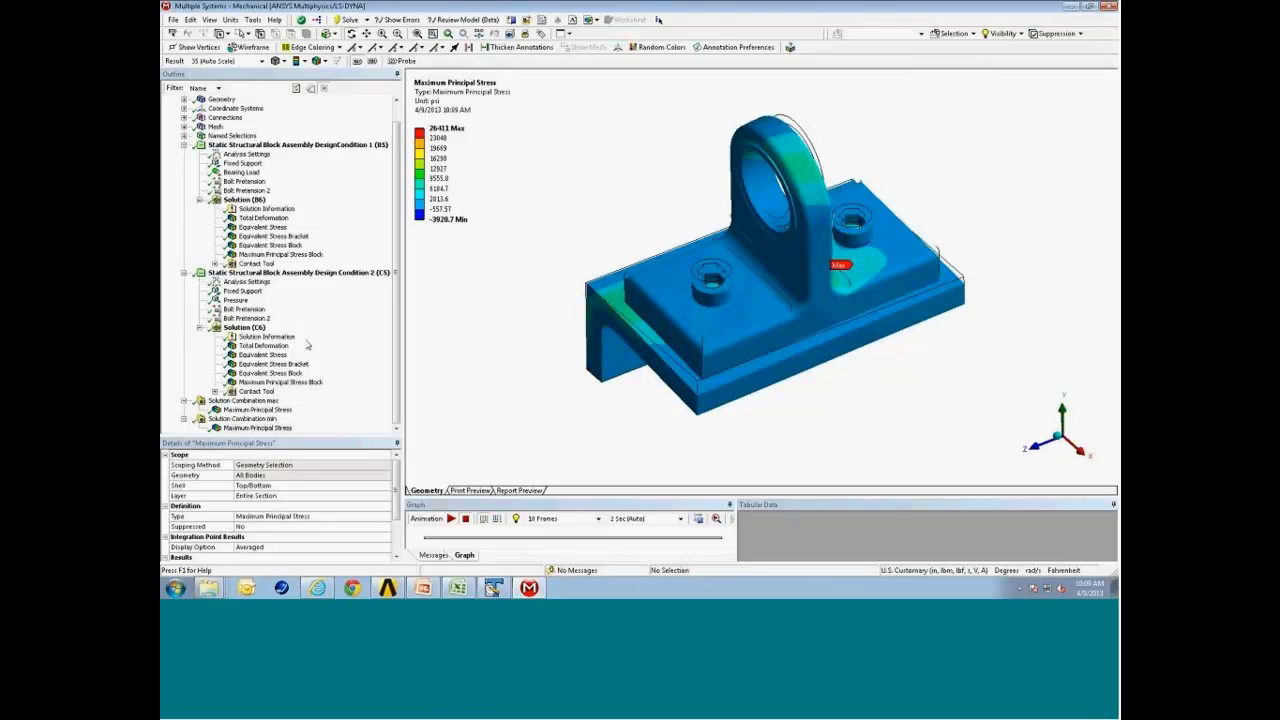
Compare the Equivalent Stress Block result with the max and min combination Maximum Principal Stress plots.
{"action": "left_click", "coordinate": [288, 246]}
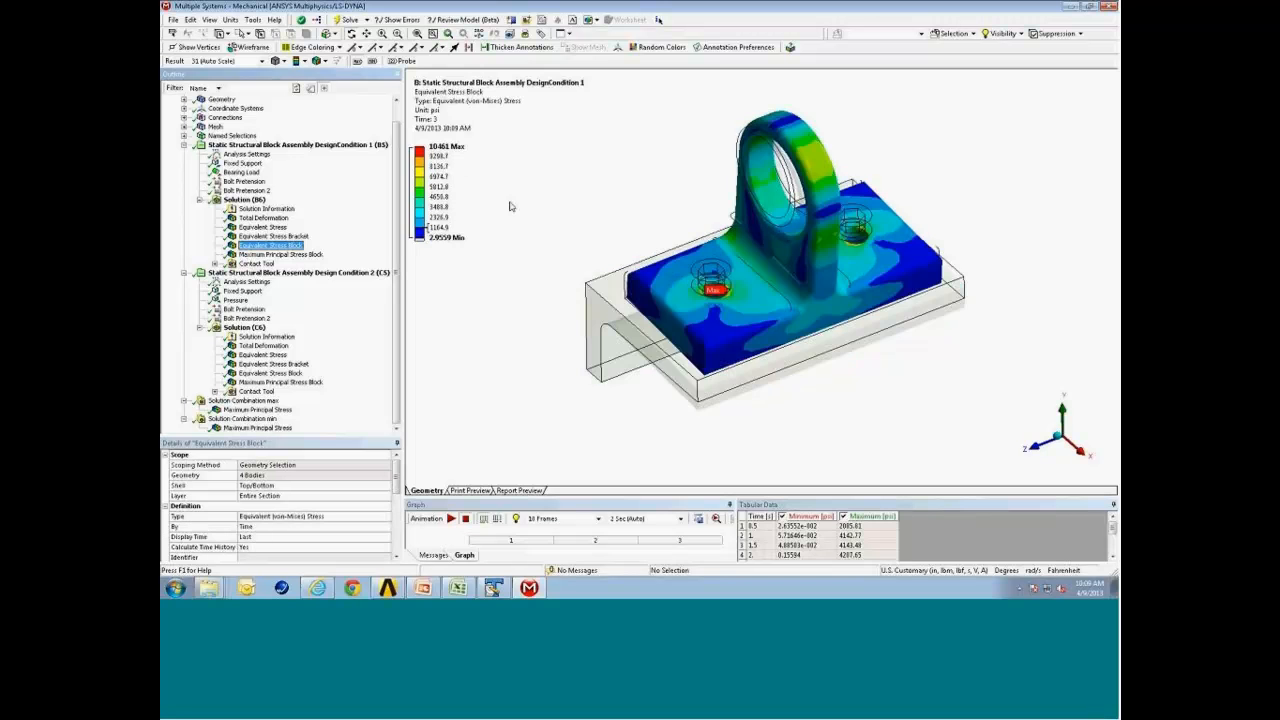
{"action": "left_click_drag", "start_coordinate": [757, 298], "coordinate": [752, 292]}
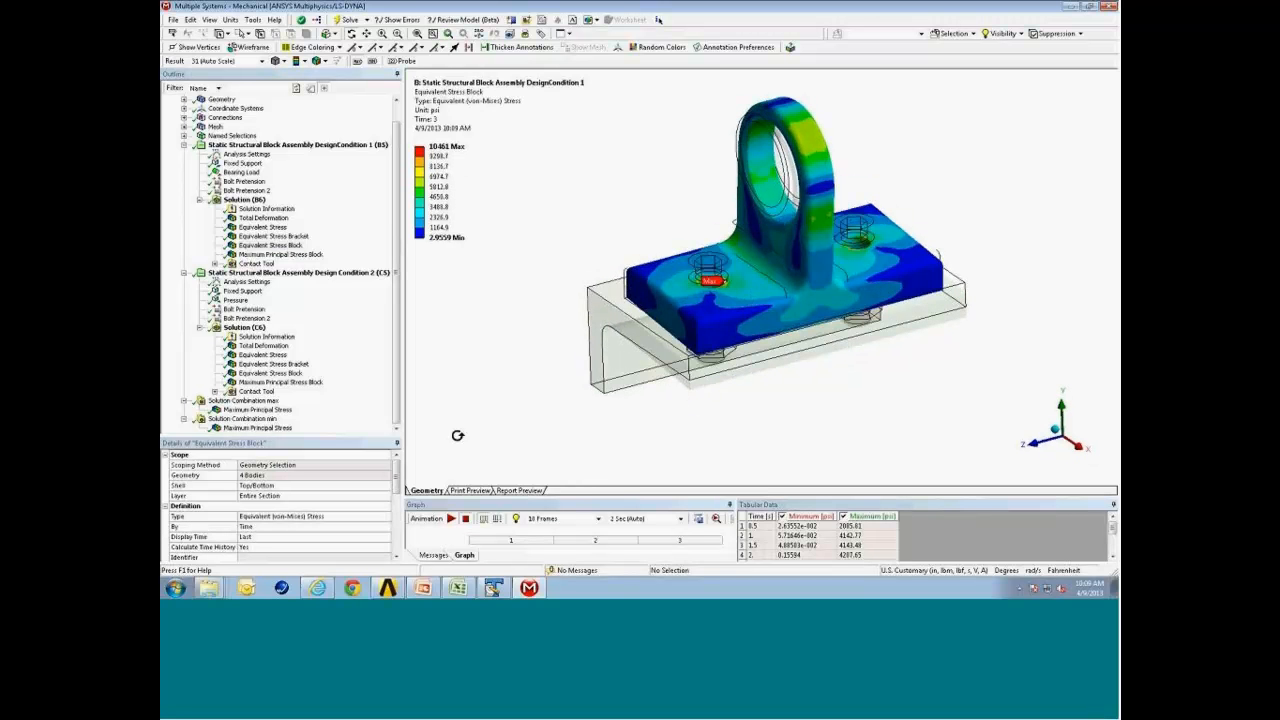
{"action": "left_click", "coordinate": [282, 411]}
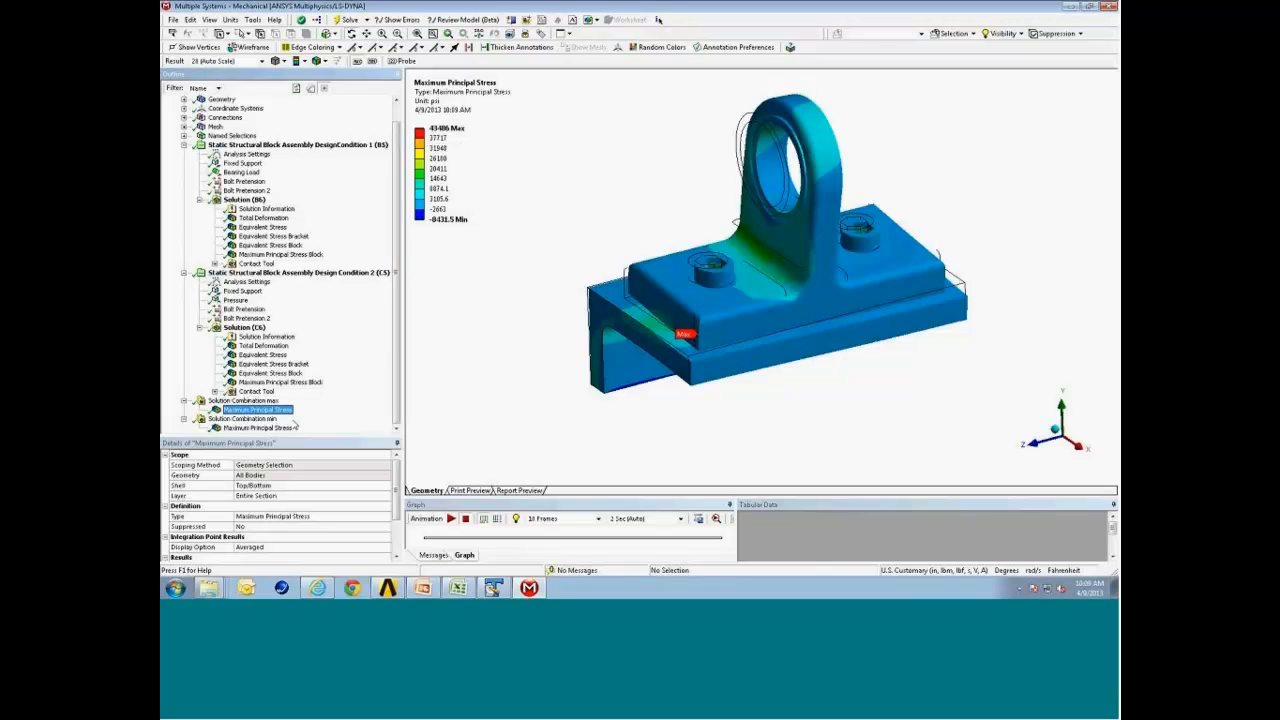
{"action": "left_click", "coordinate": [275, 428]}
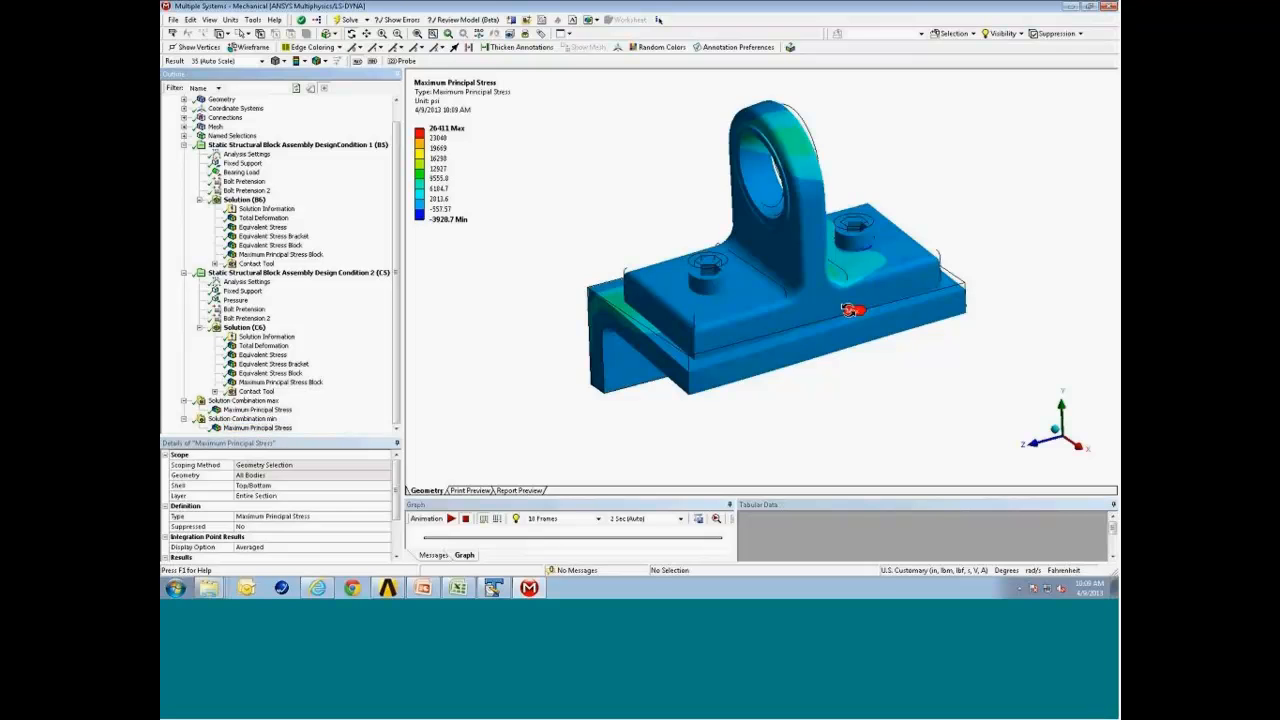
{"action": "middle_click_drag", "start_coordinate": [846, 317], "coordinate": [850, 290]}
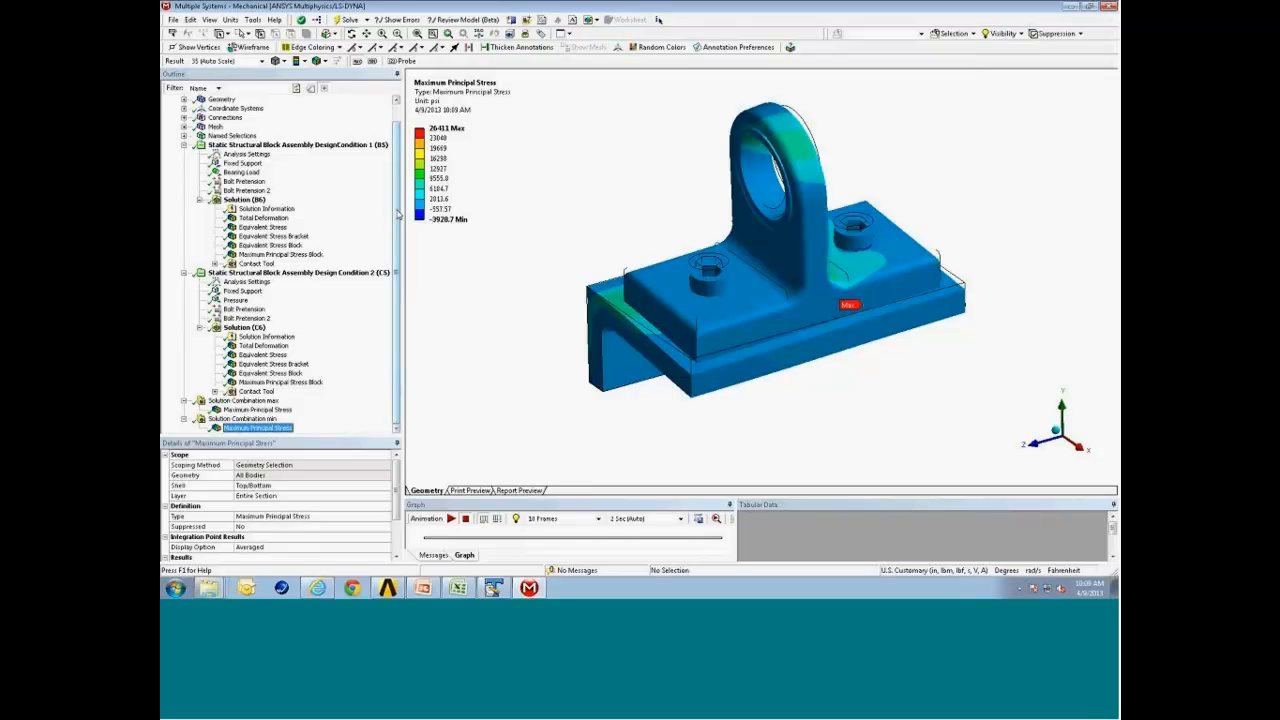
Review the Equivalent Stress and Total Deformation results of Design Condition 1.
{"action": "left_click_drag", "start_coordinate": [398, 213], "coordinate": [397, 194]}
{"action": "left_click", "coordinate": [330, 163]}
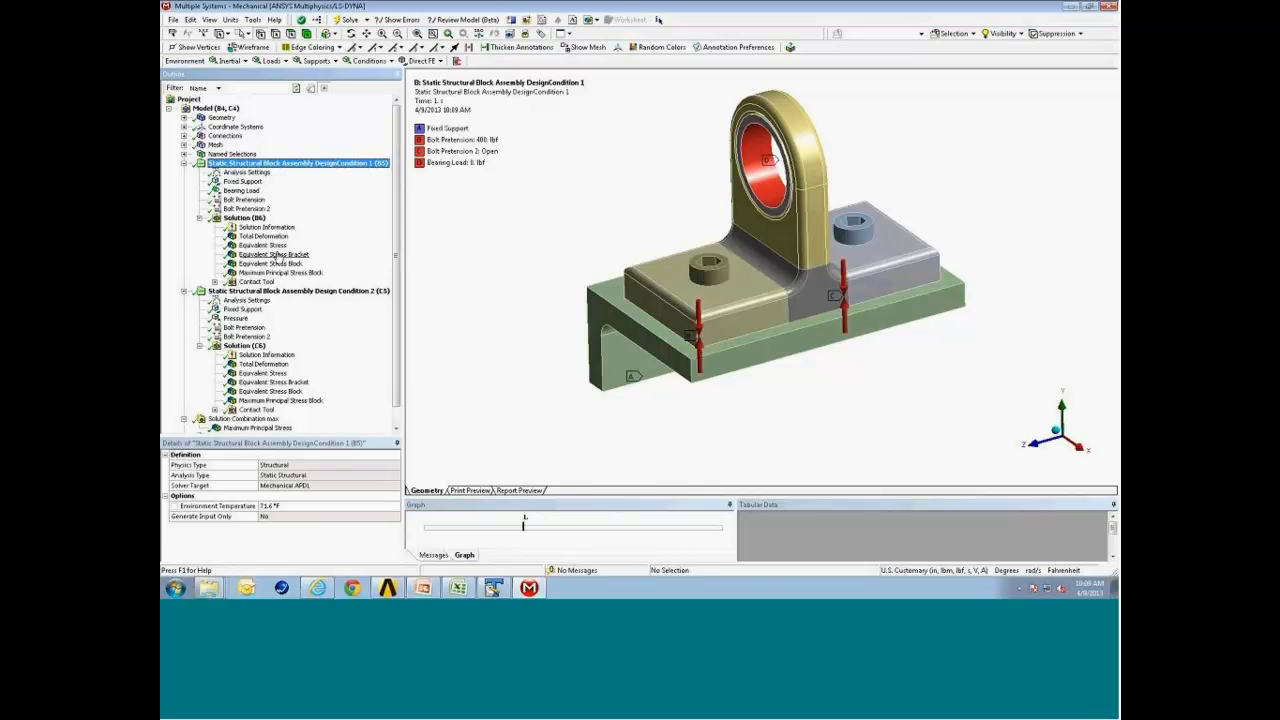
{"action": "left_click", "coordinate": [282, 246]}
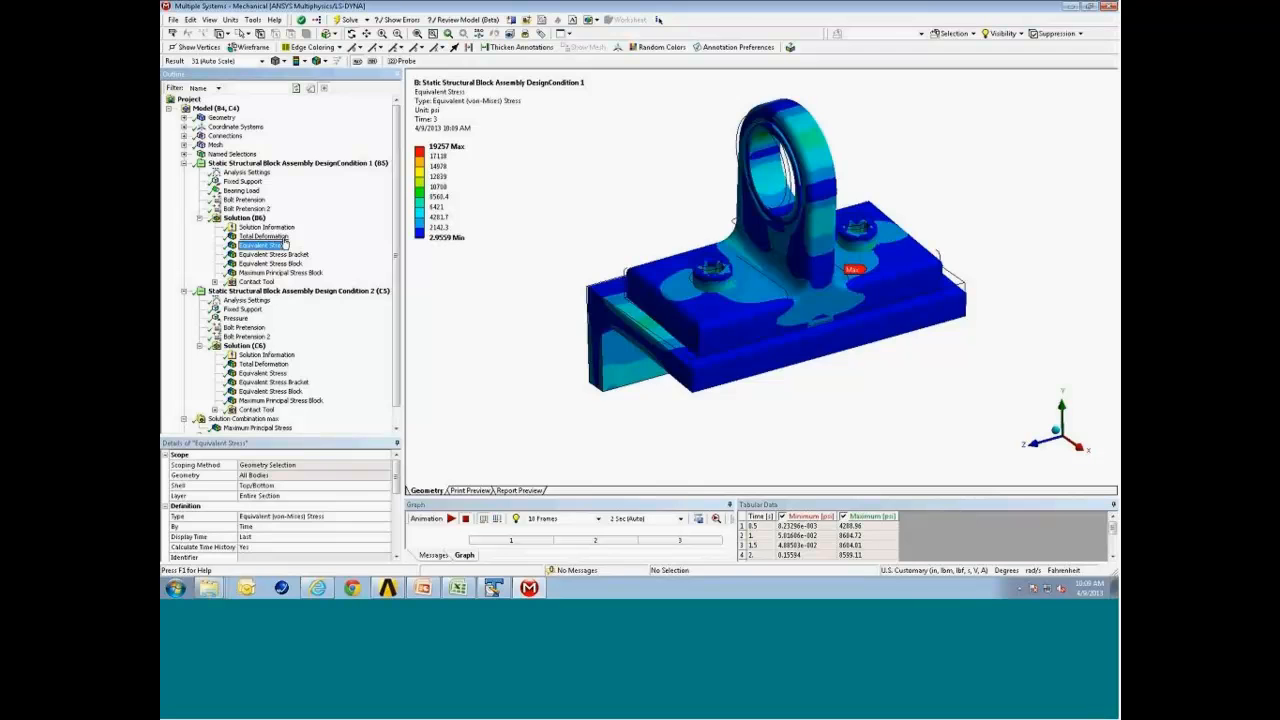
{"action": "left_click", "coordinate": [282, 237]}
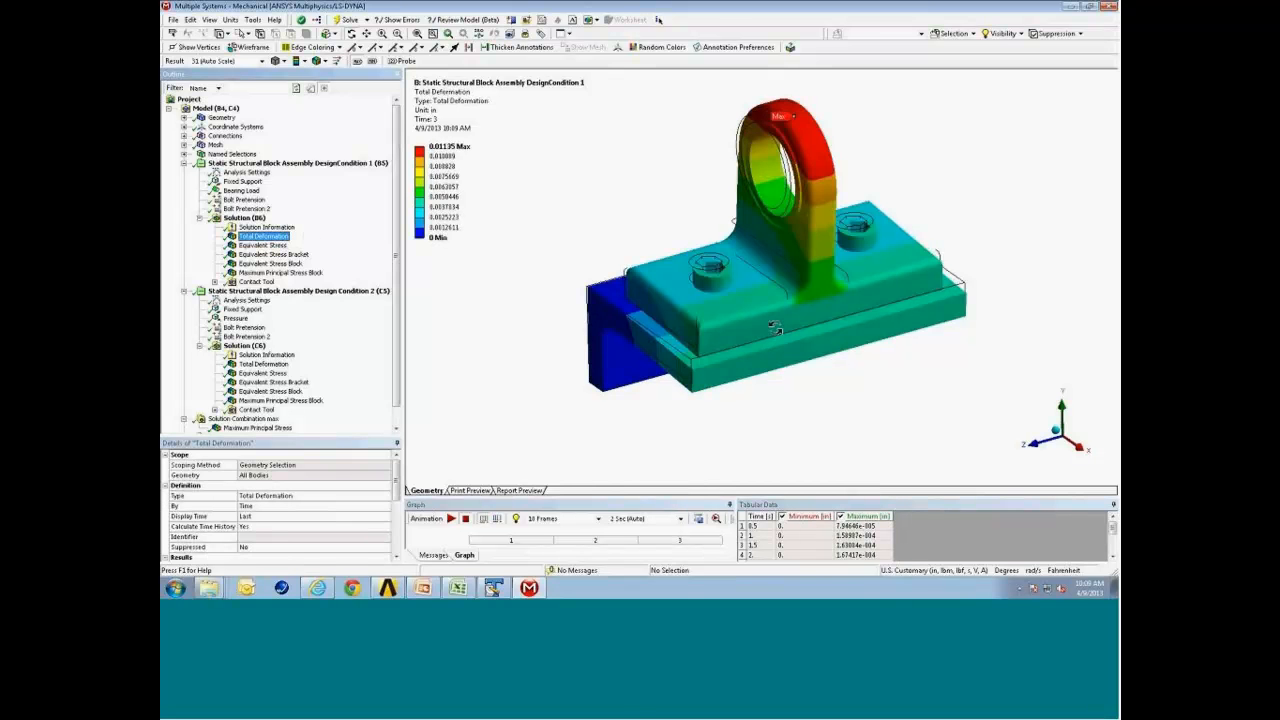
{"action": "middle_click_drag", "start_coordinate": [781, 306], "coordinate": [680, 312]}
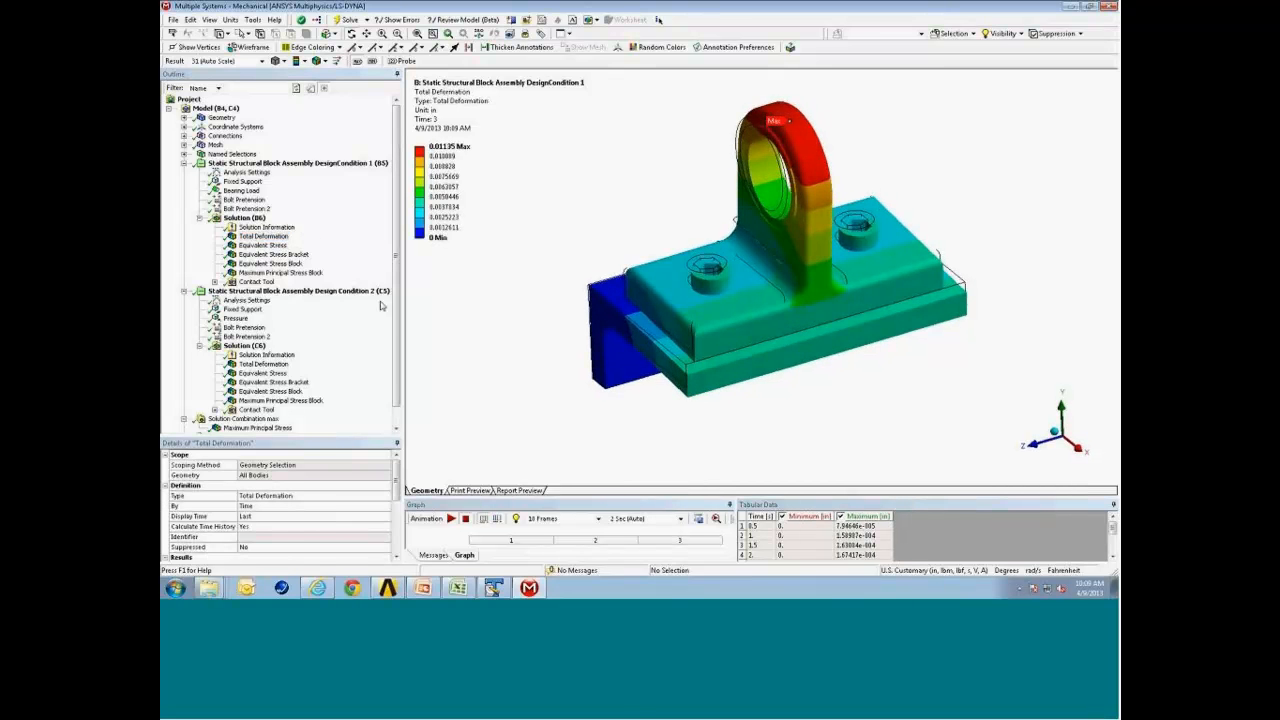
Open the Design Condition 1 solution worksheet and create a user defined result from the USUM expression.
{"action": "left_click", "coordinate": [248, 219]}
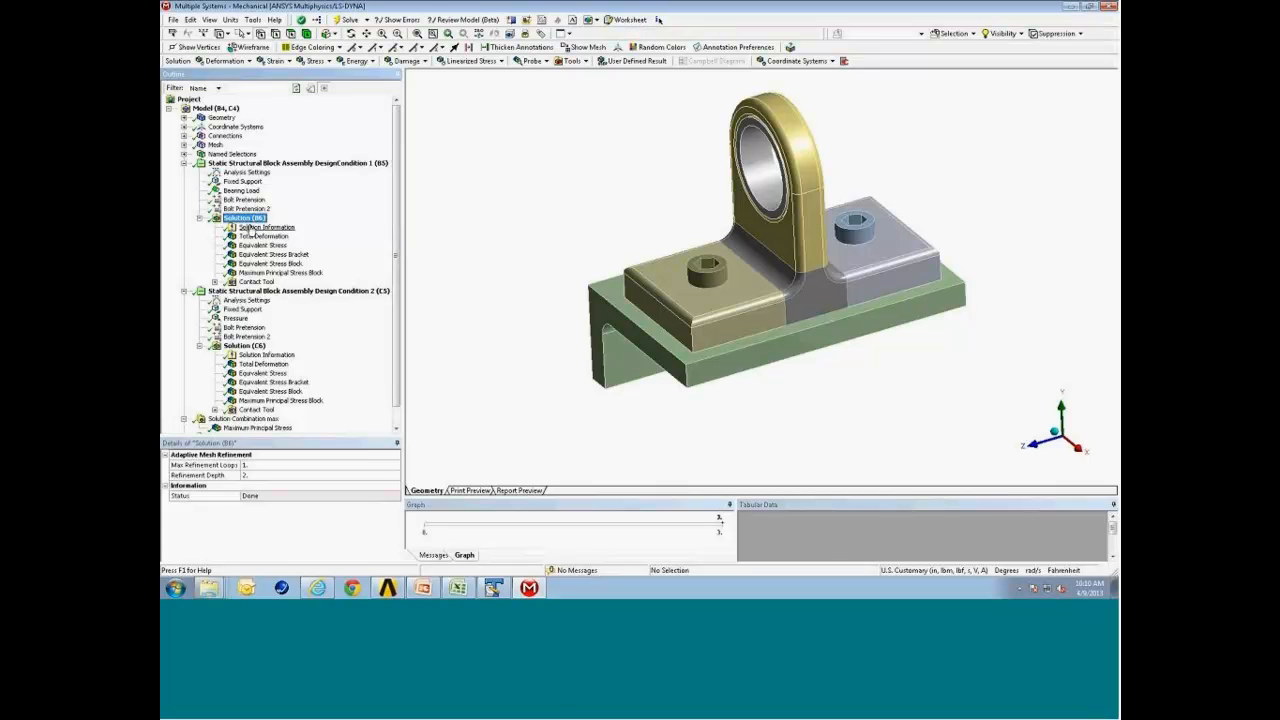
{"action": "left_click", "coordinate": [630, 20]}
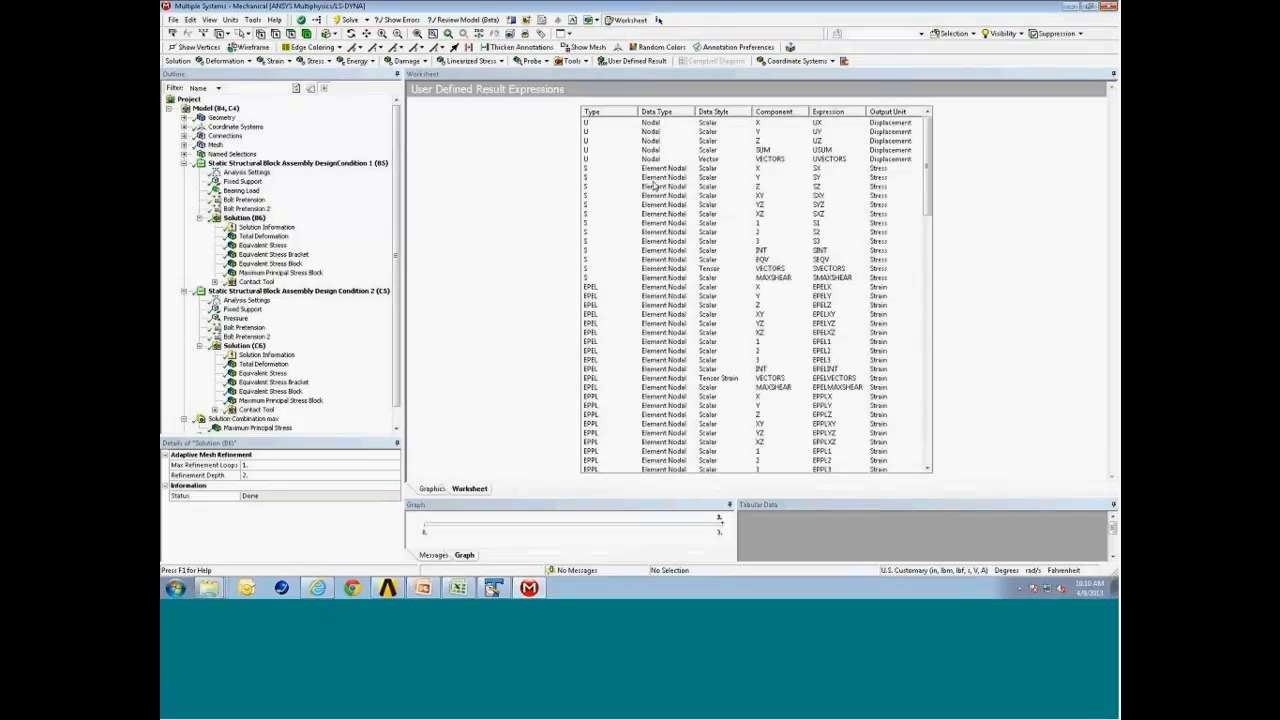
{"action": "left_click_drag", "start_coordinate": [930, 182], "coordinate": [928, 320]}
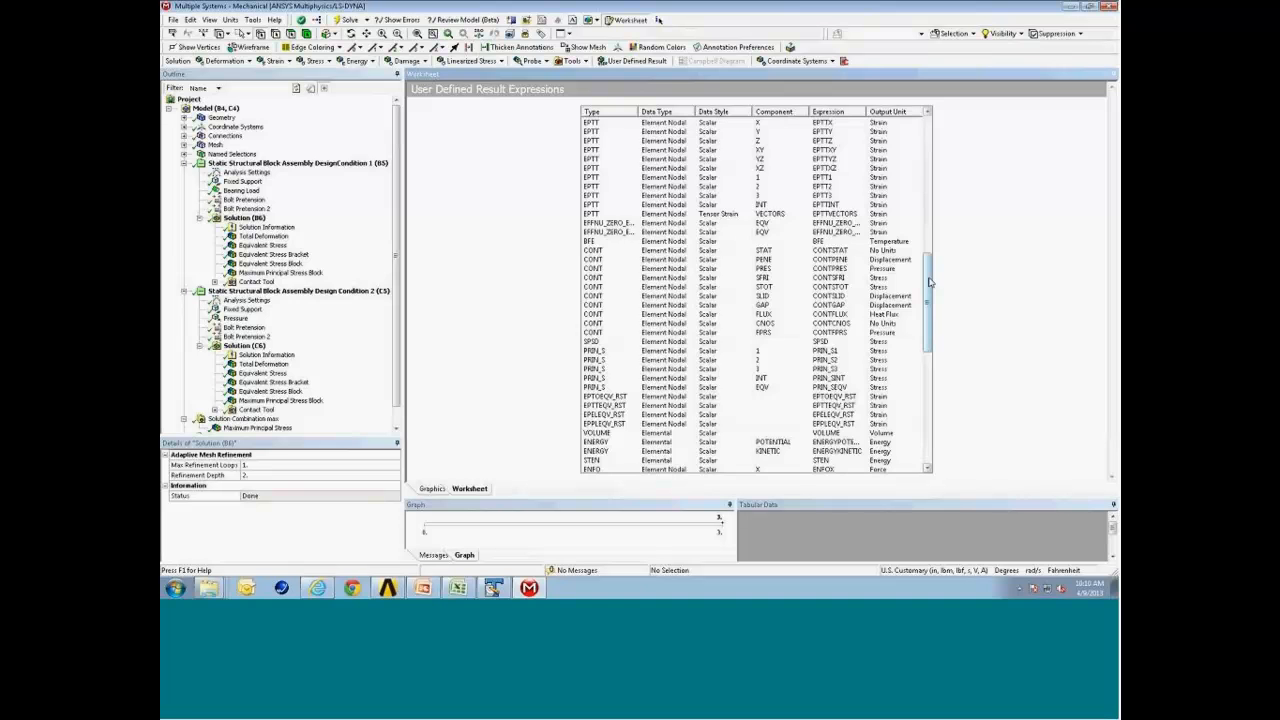
{"action": "left_click_drag", "start_coordinate": [934, 289], "coordinate": [928, 150]}
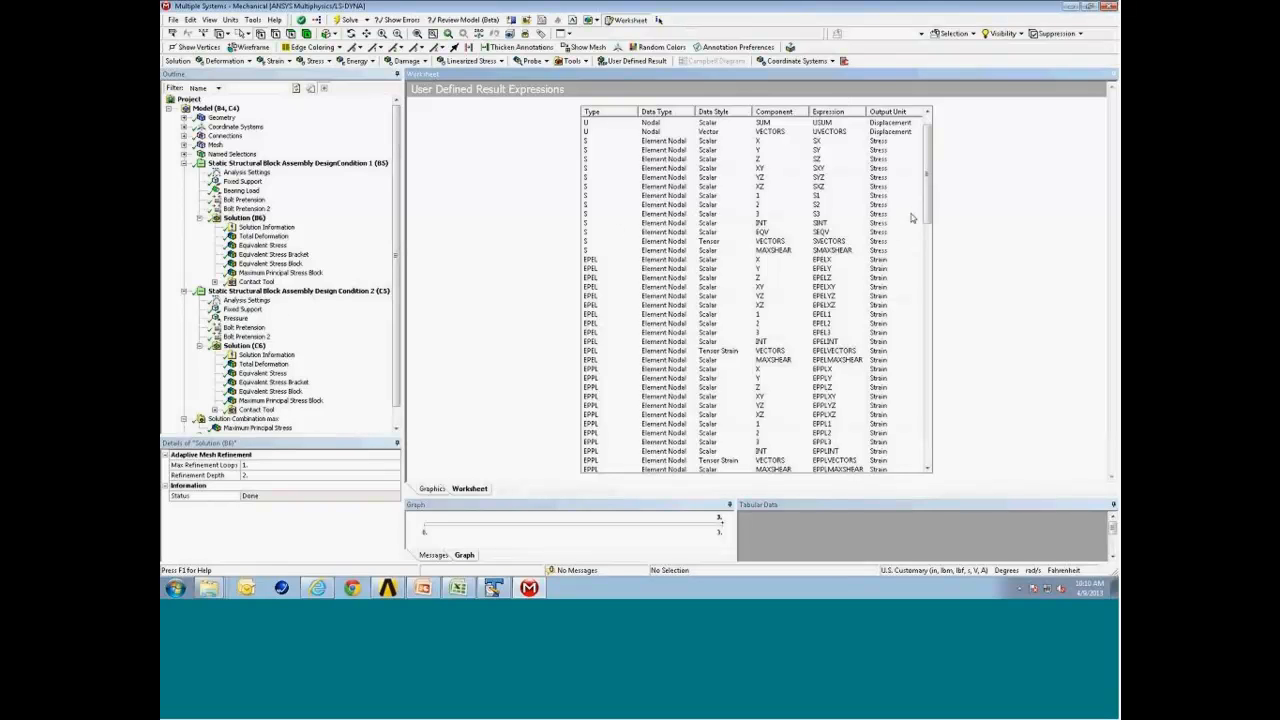
{"action": "scroll", "coordinate": [928, 215], "scroll_direction": "up", "scroll_amount": 1}
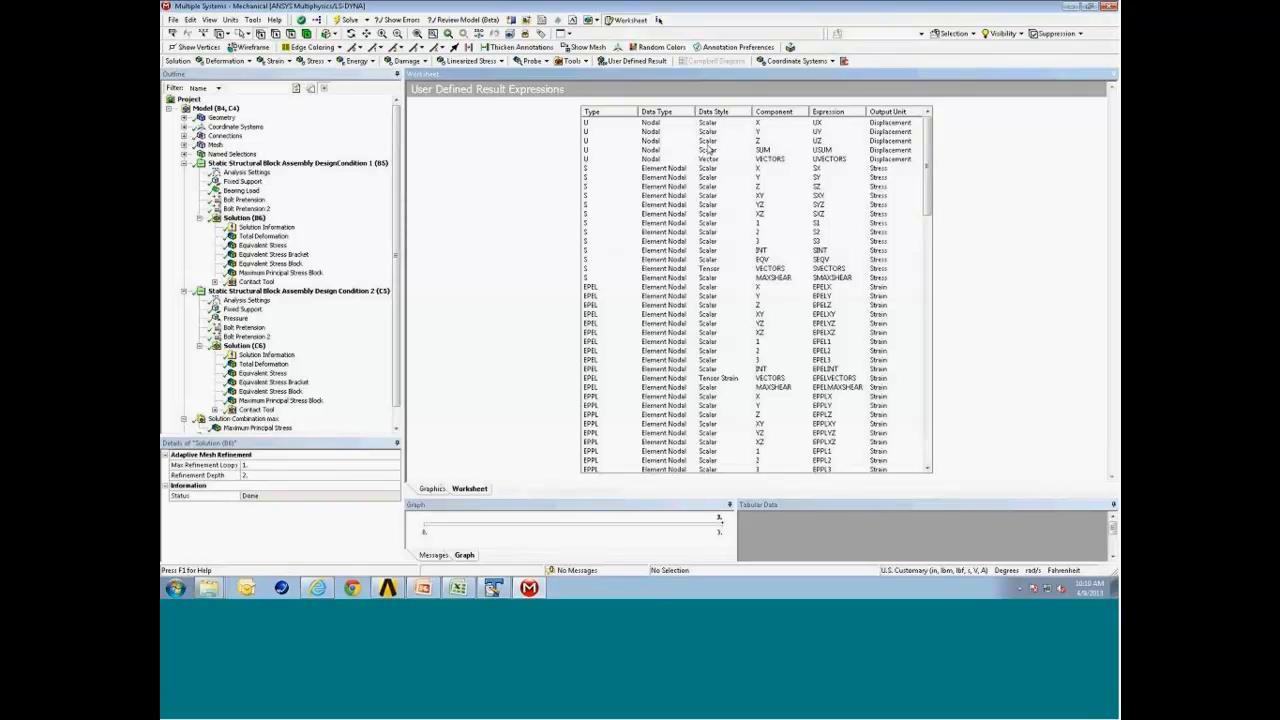
{"action": "left_click", "coordinate": [773, 152]}
{"action": "right_click", "coordinate": [773, 152]}
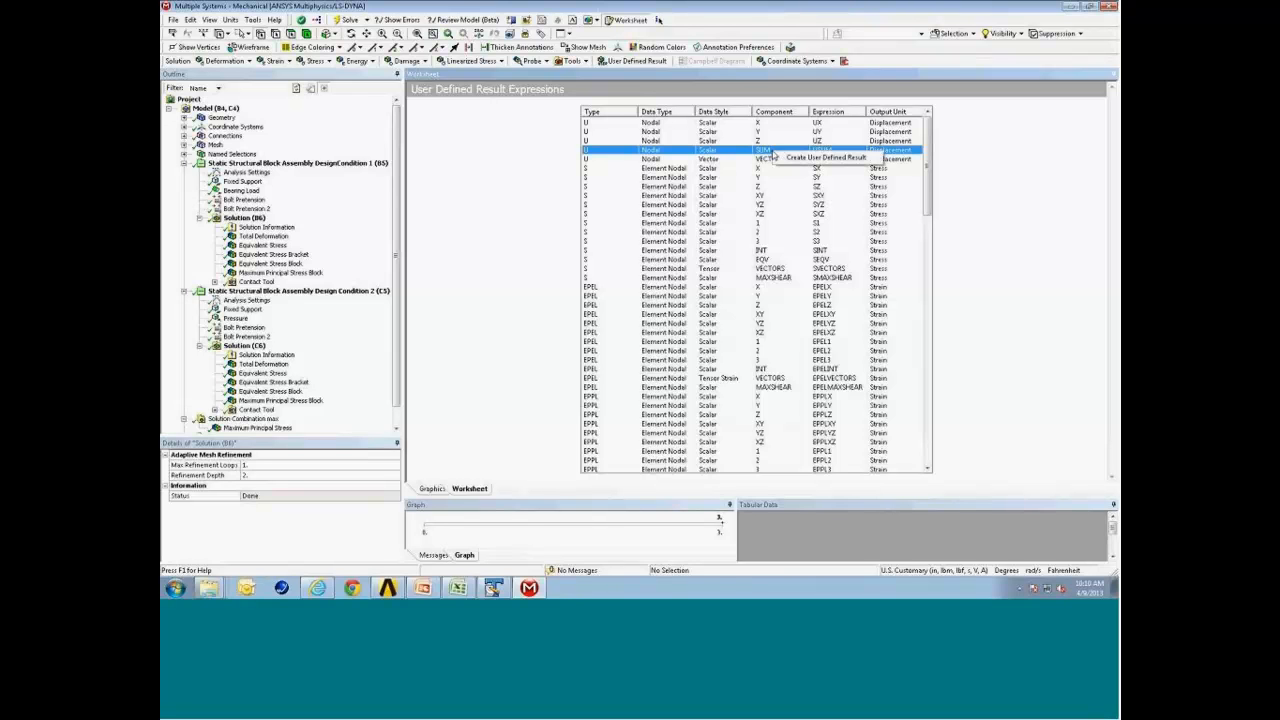
{"action": "left_click", "coordinate": [795, 158]}
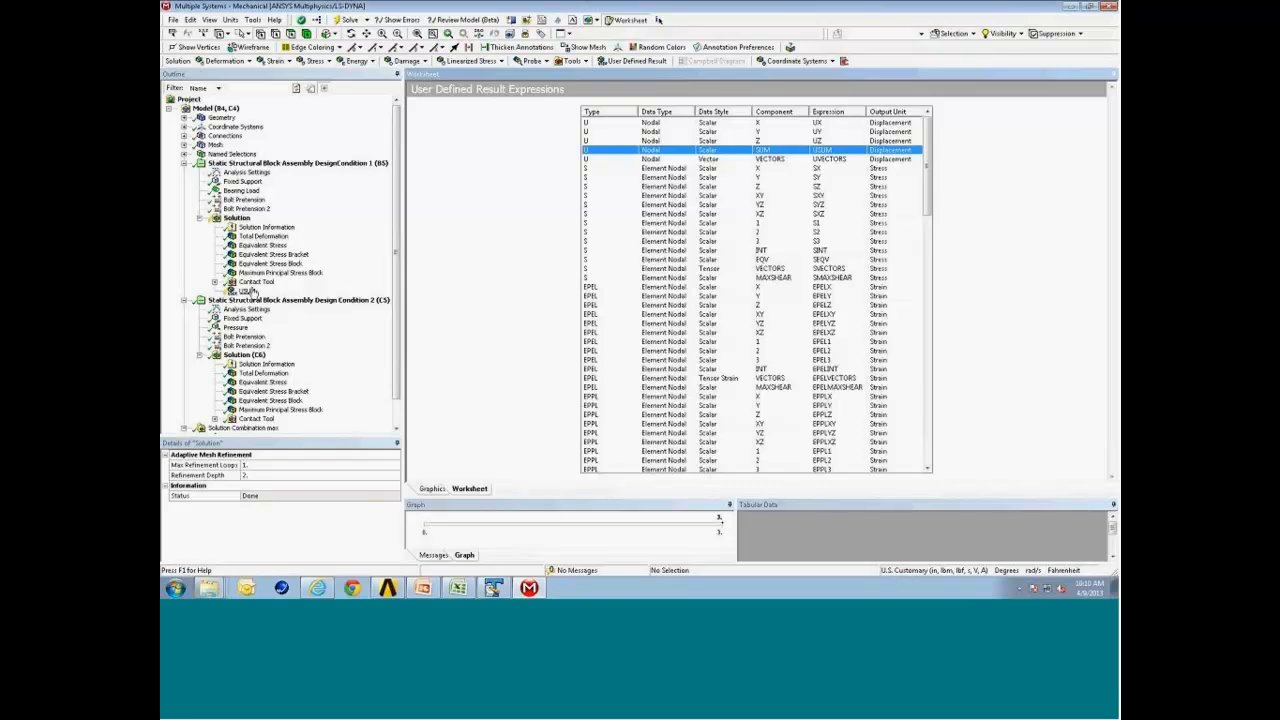
Evaluate the USUM result and compare it with the Total Deformation plot.
{"action": "right_click", "coordinate": [252, 292]}
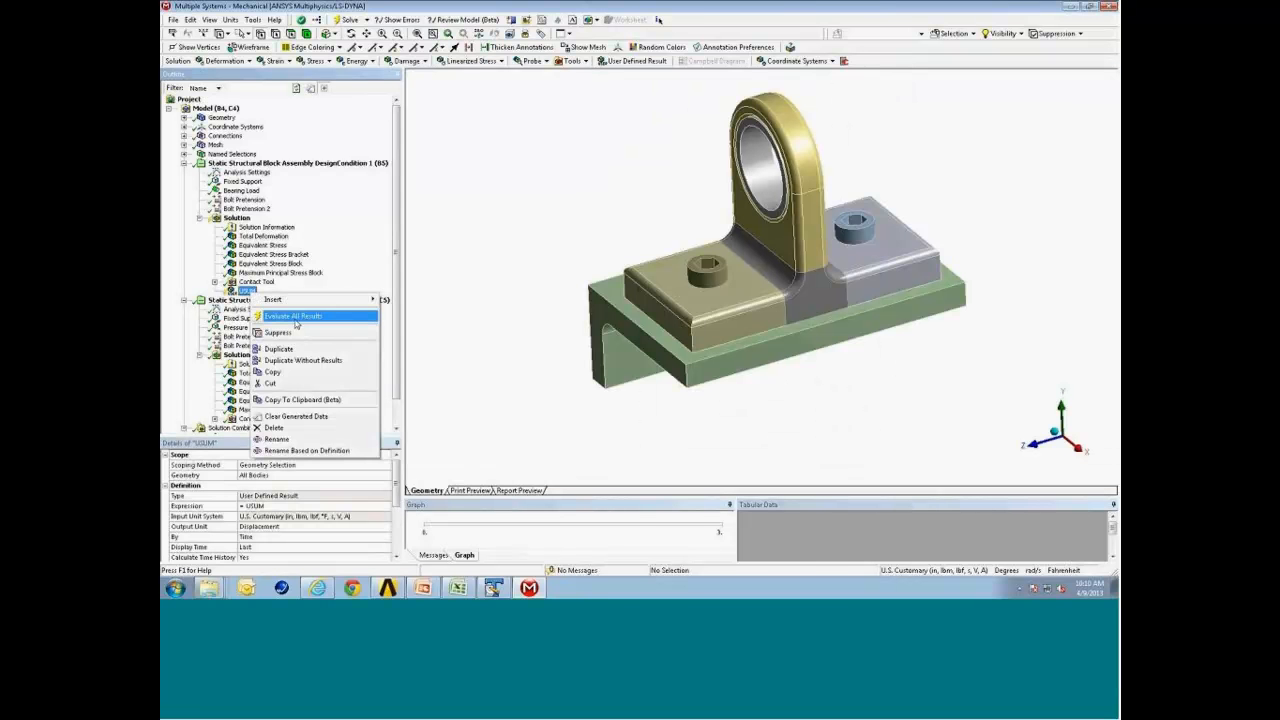
{"action": "left_click", "coordinate": [287, 316]}
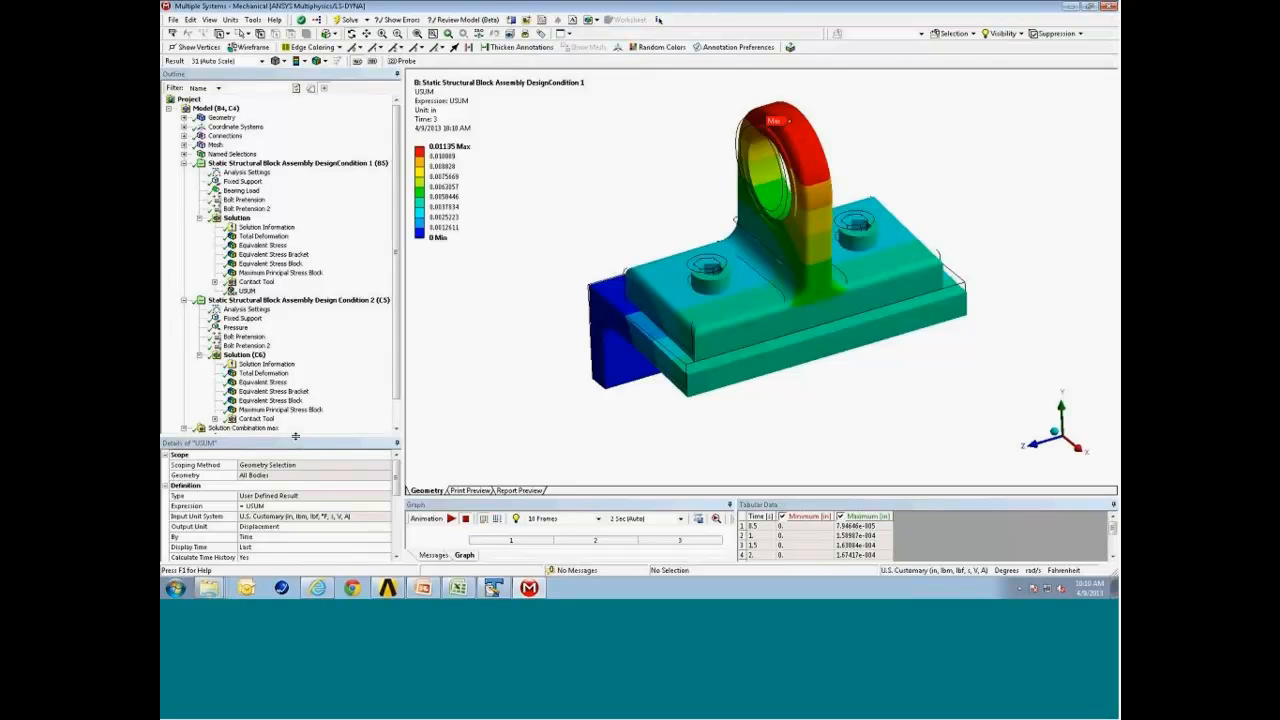
{"action": "left_click_drag", "start_coordinate": [296, 441], "coordinate": [302, 359]}
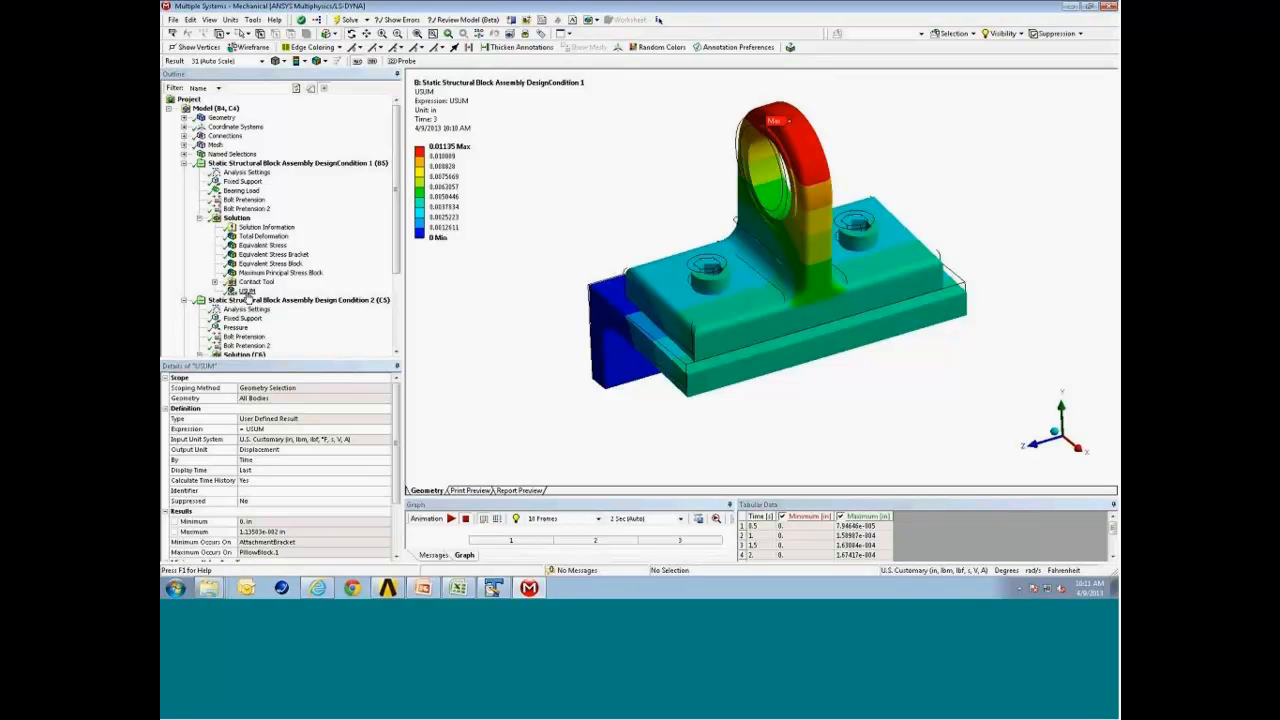
{"action": "left_click", "coordinate": [272, 237]}
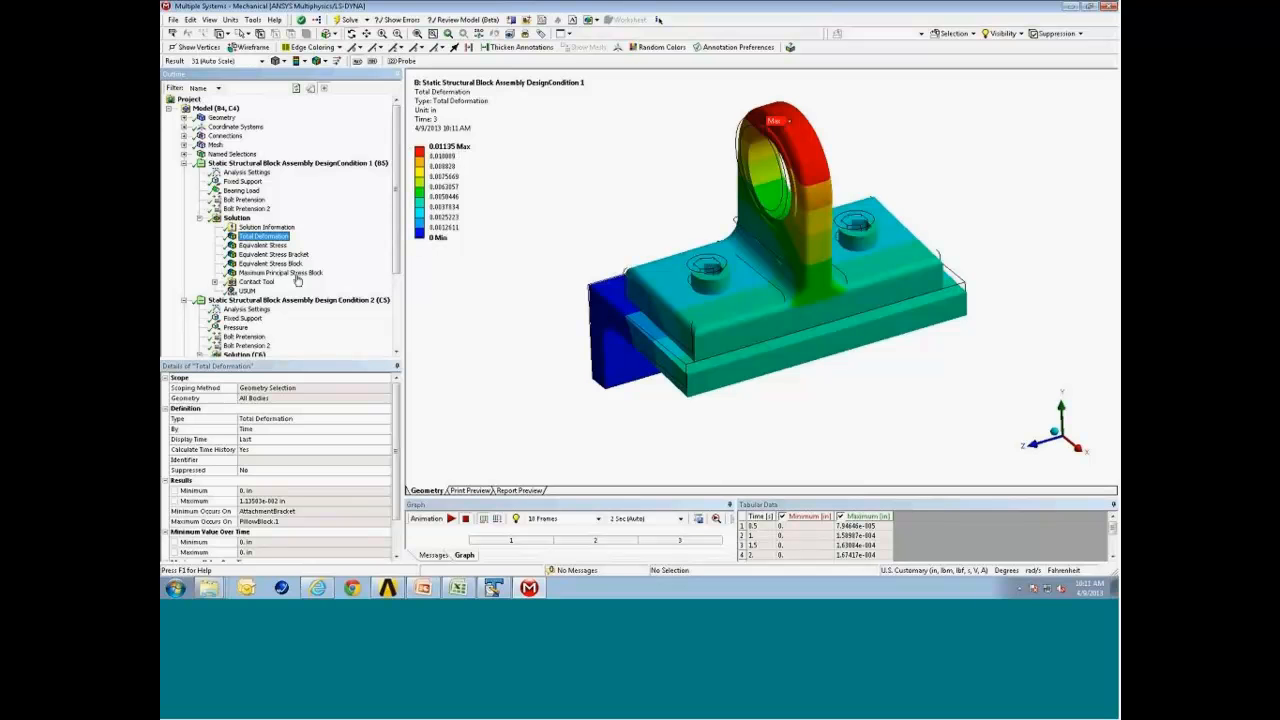
{"action": "left_click", "coordinate": [248, 291]}
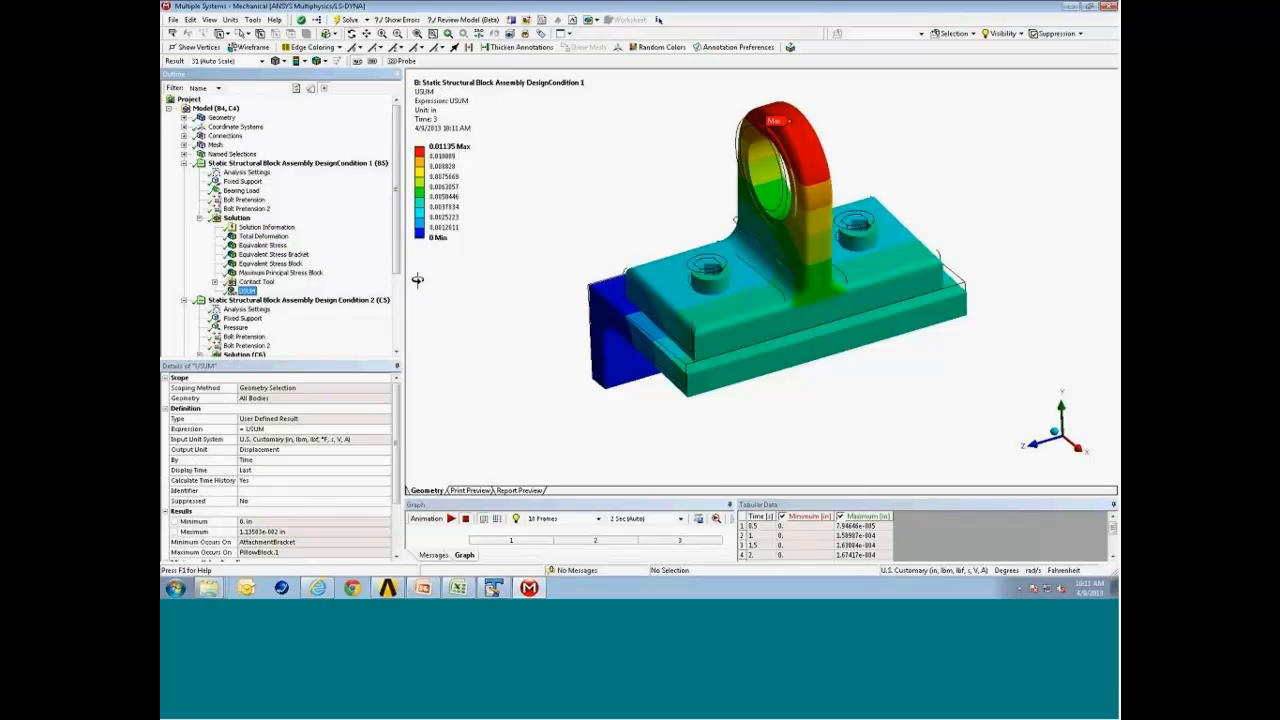
Insert a new user defined result with the expression sqrt(UX^2+UY^2+UZ^2).
{"action": "left_click", "coordinate": [237, 217]}
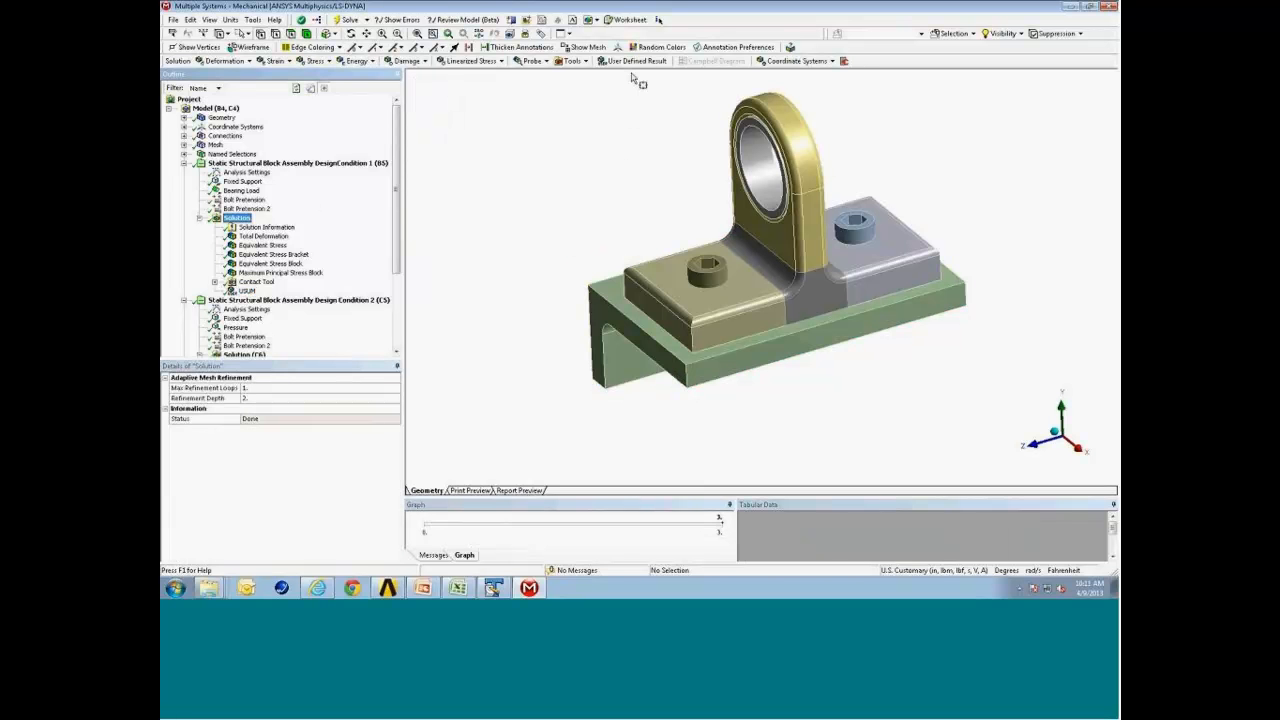
{"action": "left_click", "coordinate": [635, 62]}
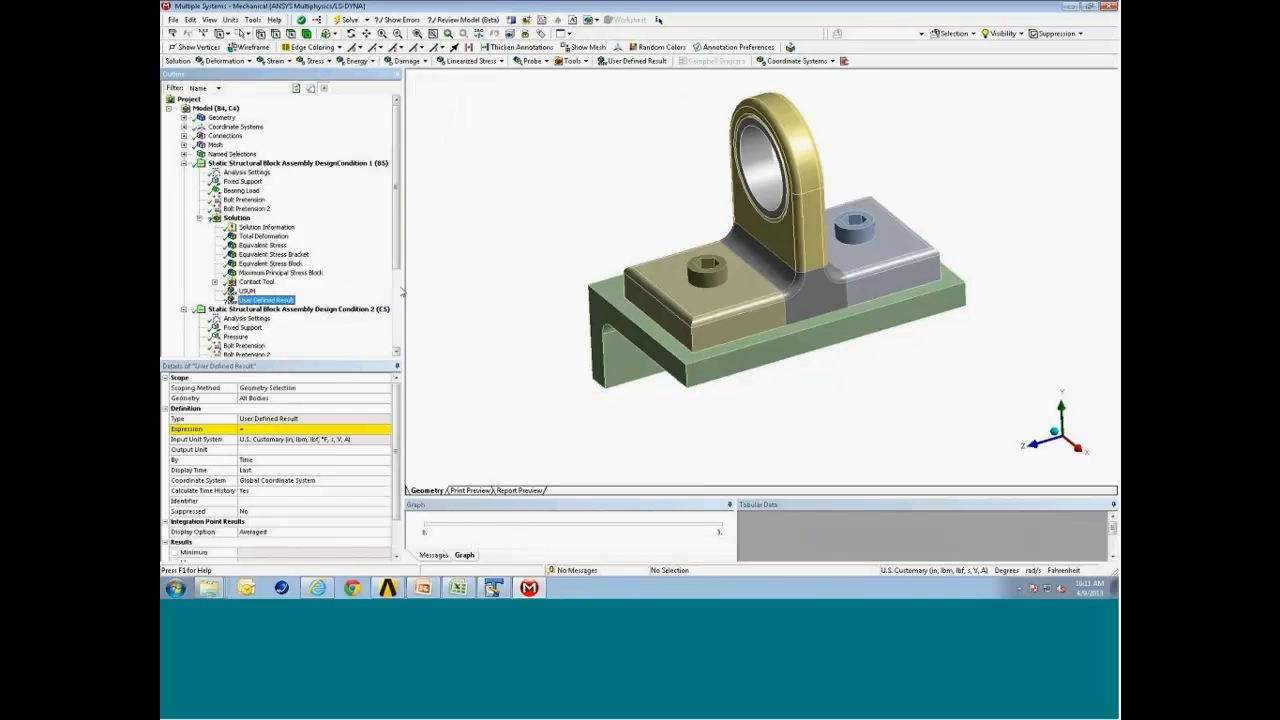
{"action": "left_click", "coordinate": [272, 430]}
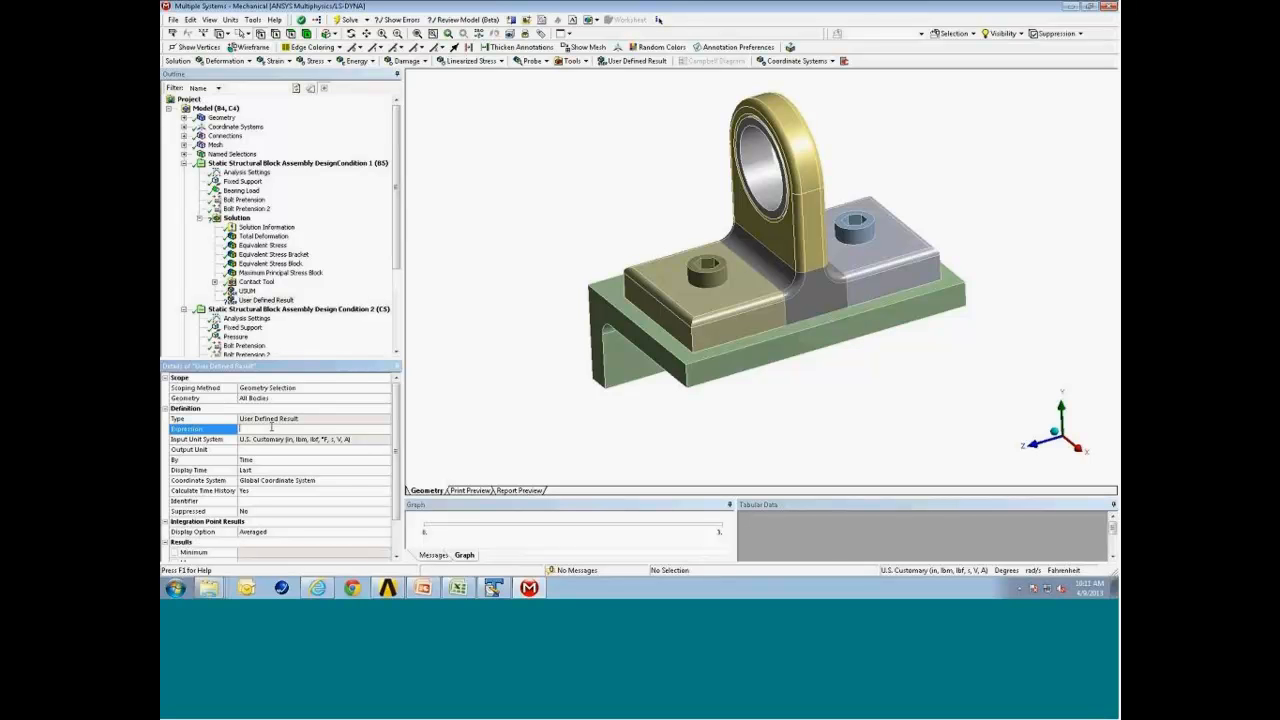
{"action": "type", "text": "sq"}
{"action": "type", "text": "rt(UX^2+UY^2+UZ^2"}
{"action": "left_click", "coordinate": [330, 440]}
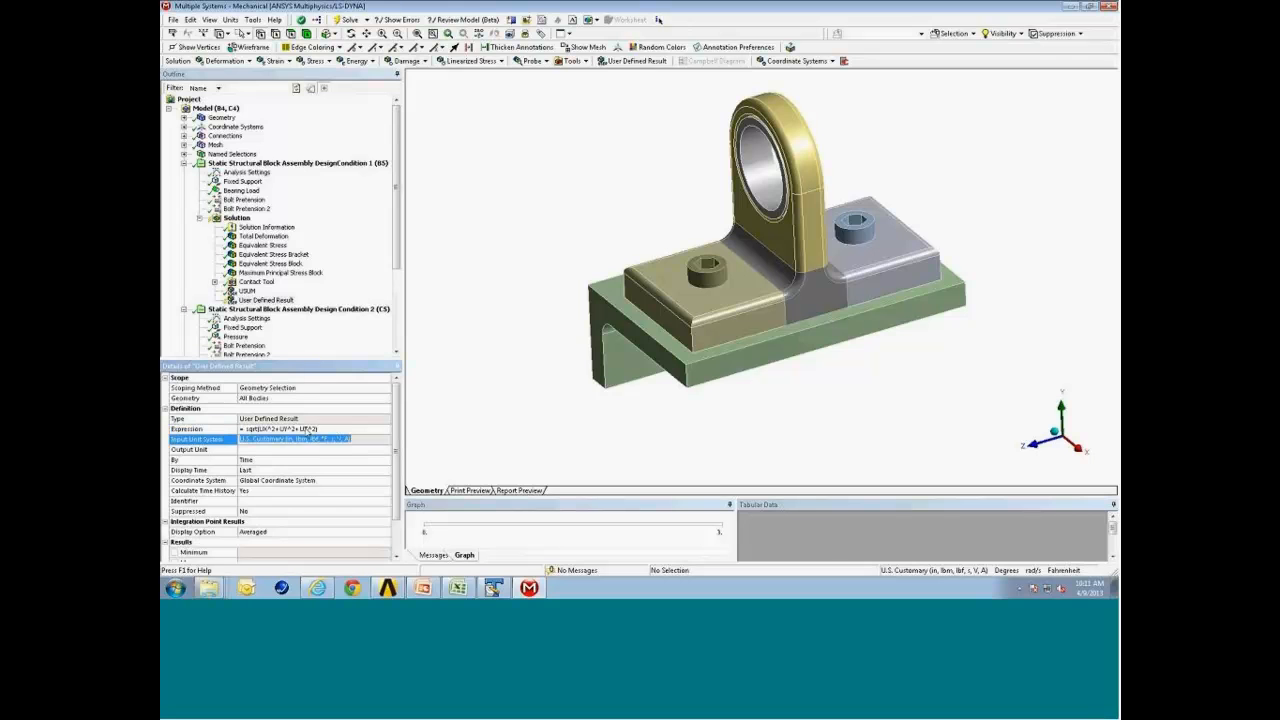
Evaluate the new user defined result and compare it with the USUM result.
{"action": "right_click", "coordinate": [283, 305]}
{"action": "left_click", "coordinate": [321, 325]}
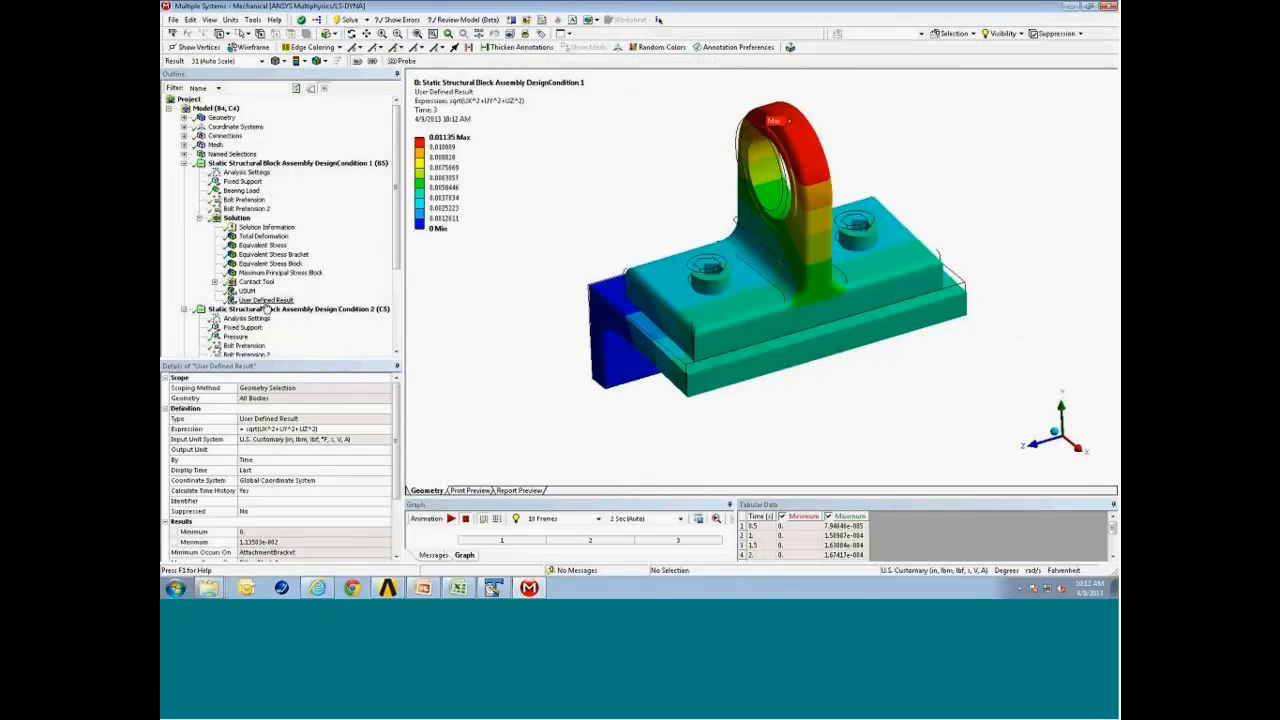
{"action": "left_click", "coordinate": [247, 291]}
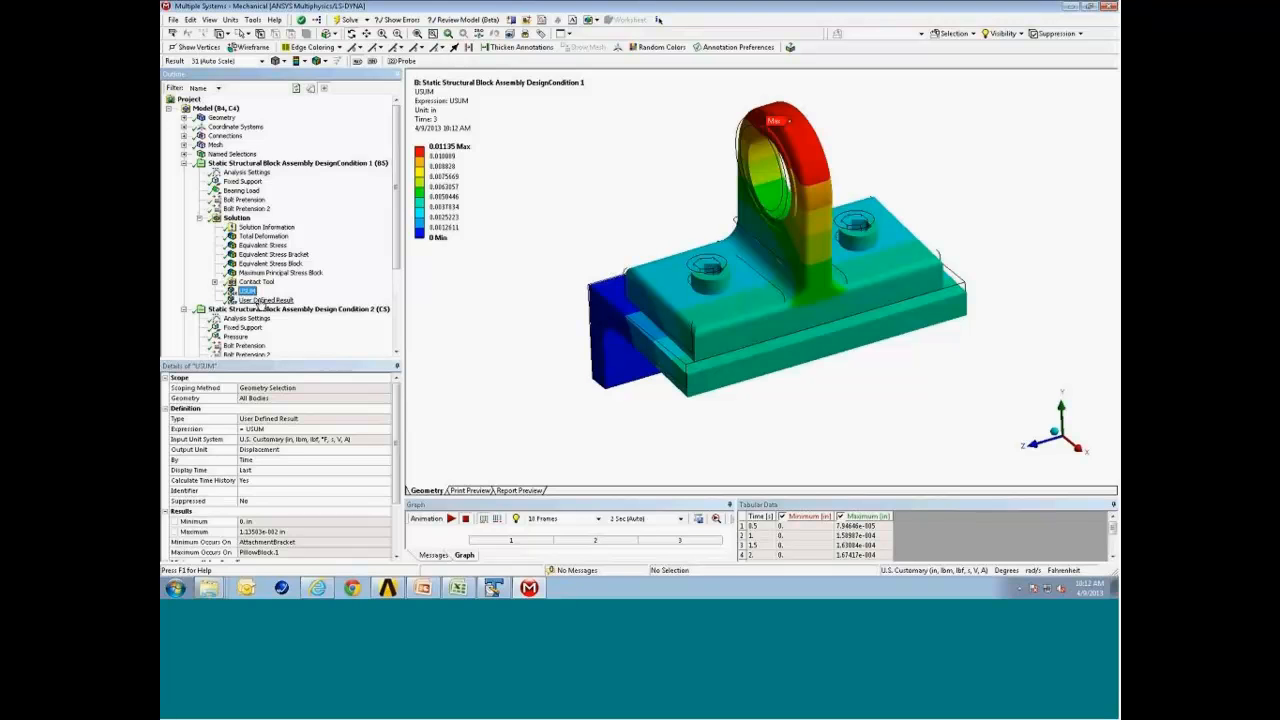
{"action": "left_click", "coordinate": [260, 300]}
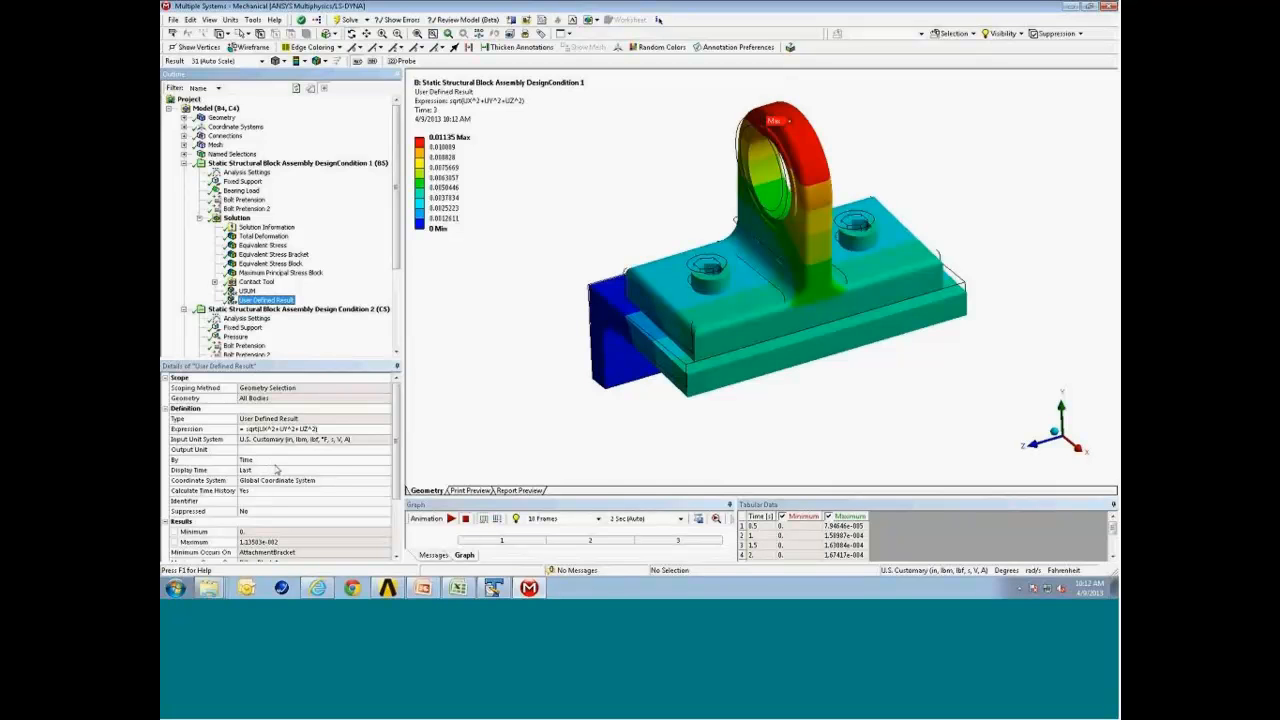
Set the user defined result's display time to 2 s.
{"action": "left_click", "coordinate": [272, 467]}
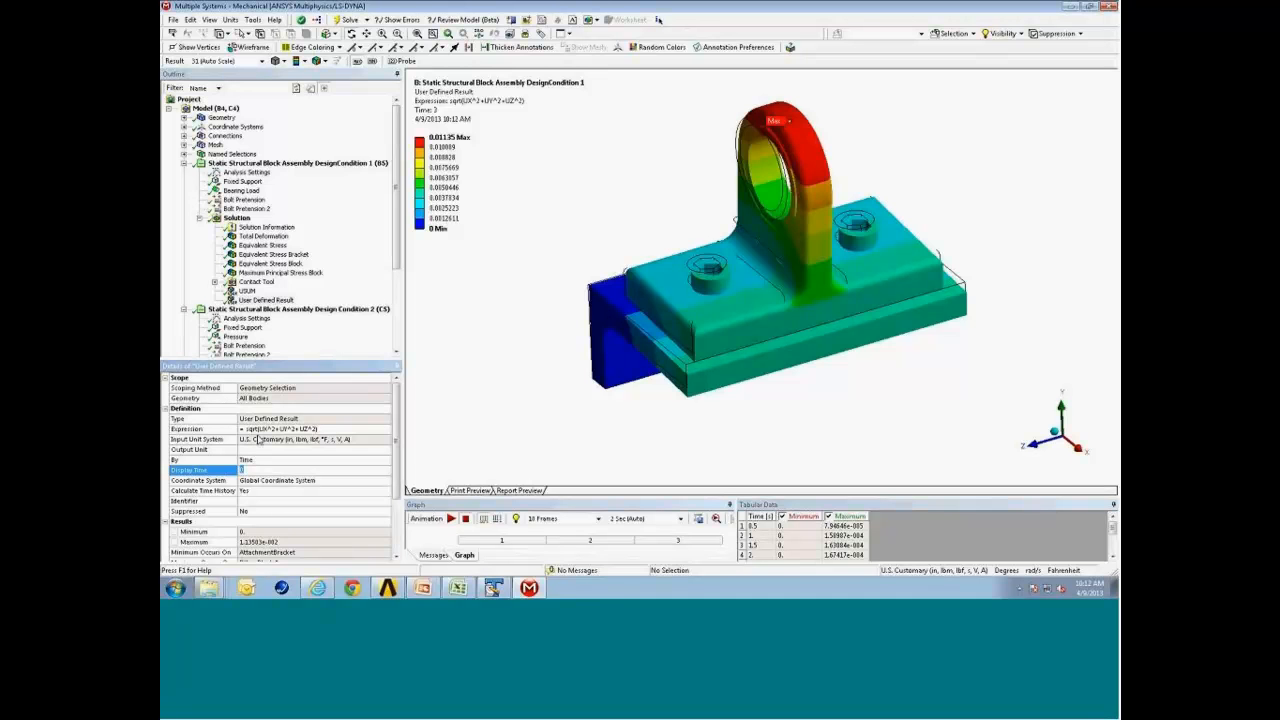
{"action": "type", "text": "2"}
{"action": "key", "text": "Return"}
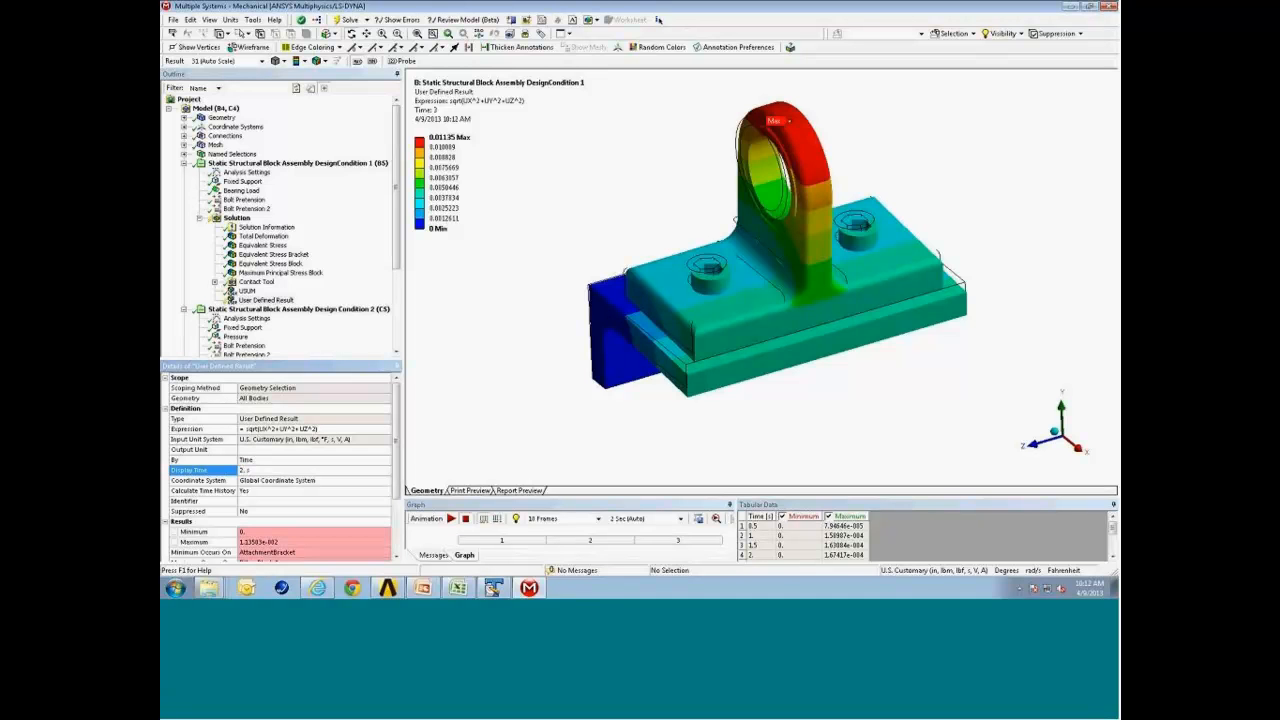
Set the user defined result's identifier to MyBlock and evaluate it.
{"action": "left_click", "coordinate": [264, 501]}
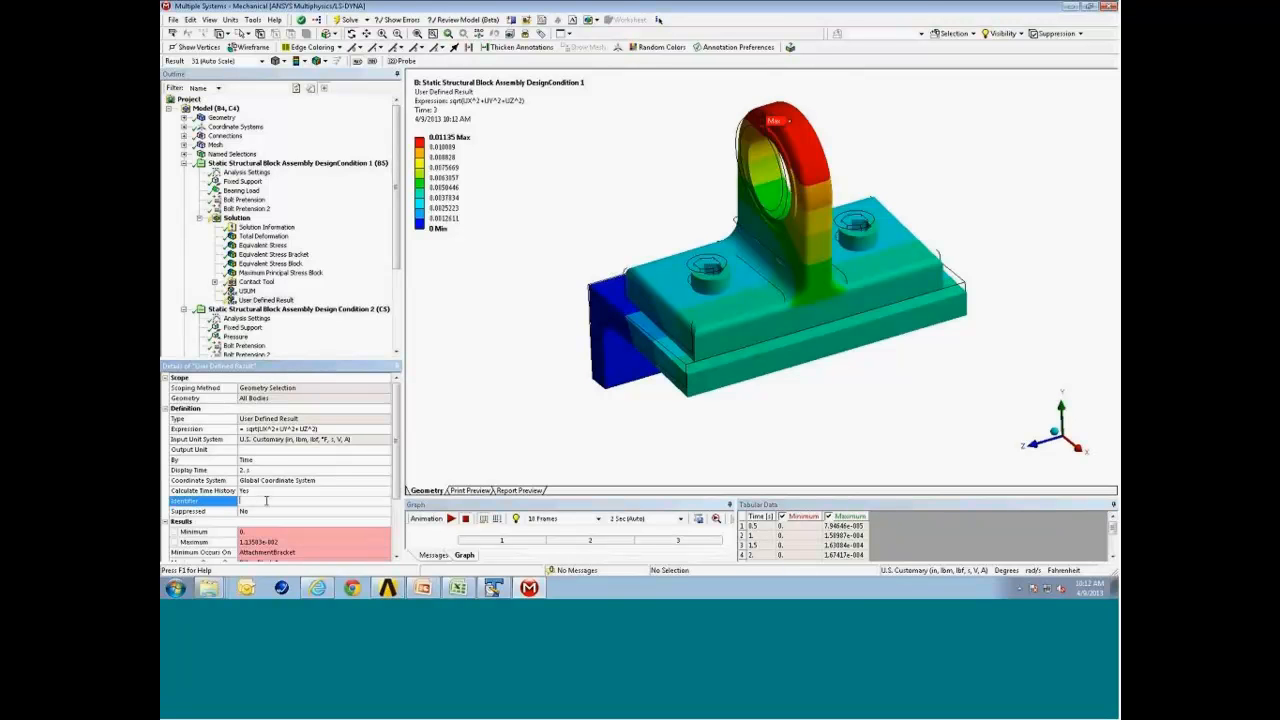
{"action": "type", "text": "MyBlock"}
{"action": "right_click", "coordinate": [258, 300]}
{"action": "left_click", "coordinate": [296, 321]}
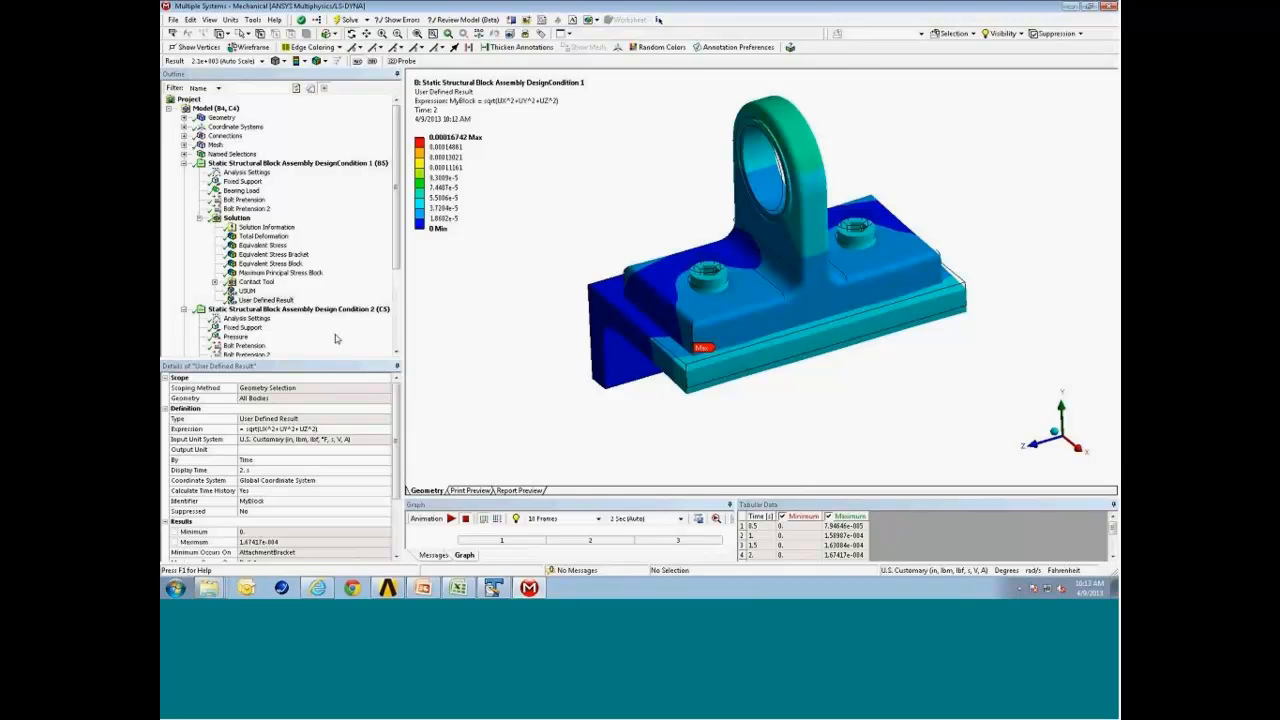
Insert a second user defined result with the expression USUM-MyBlock and evaluate it.
{"action": "left_click", "coordinate": [238, 218]}
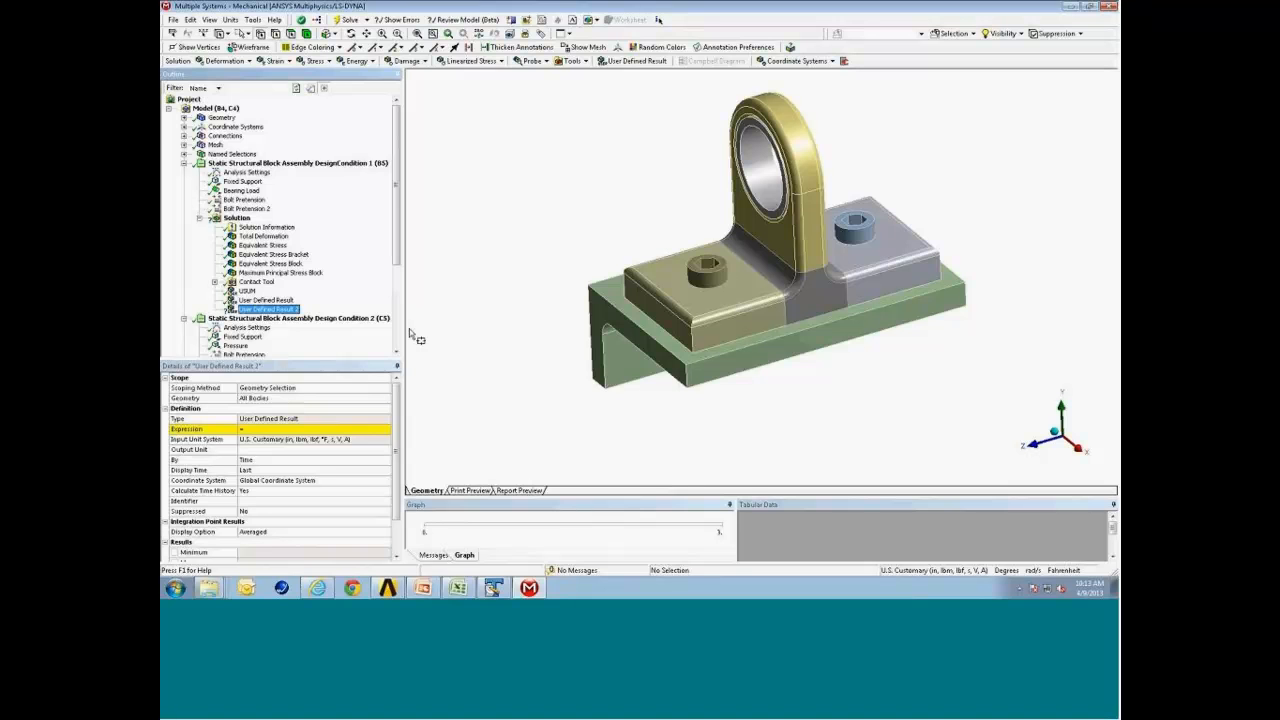
{"action": "left_click", "coordinate": [265, 429]}
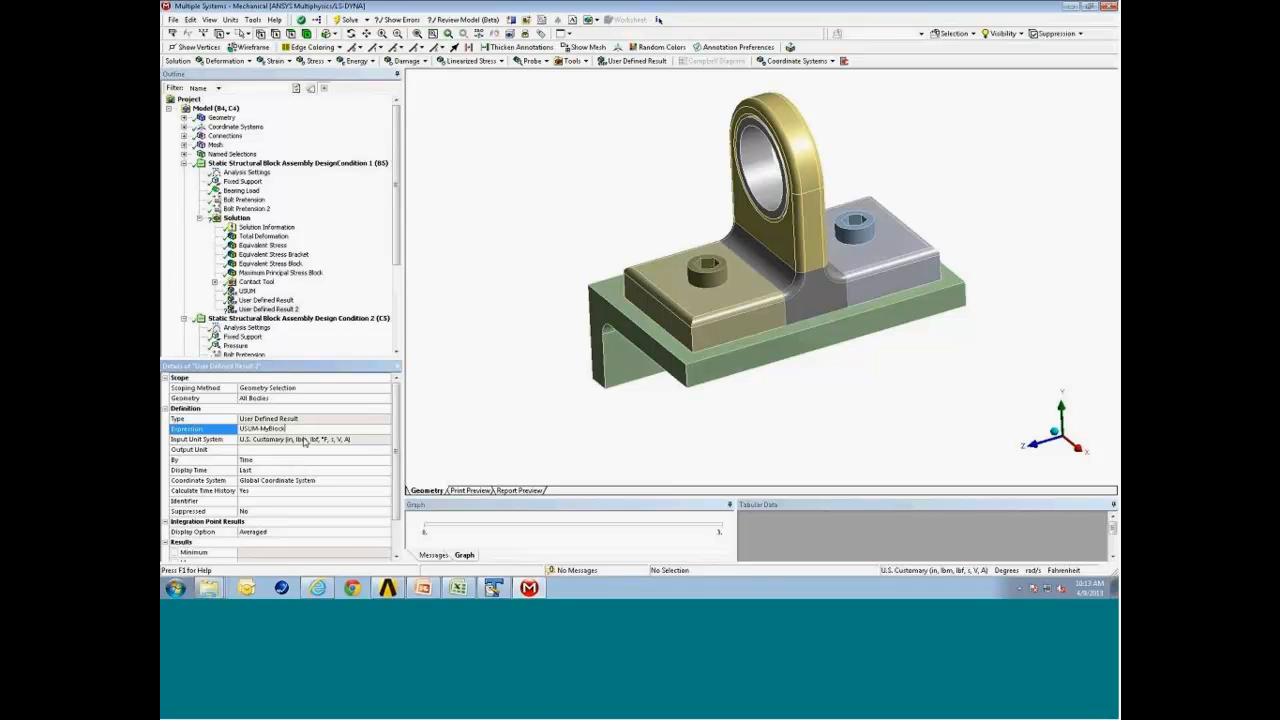
{"action": "key", "text": "Return"}
{"action": "right_click", "coordinate": [285, 309]}
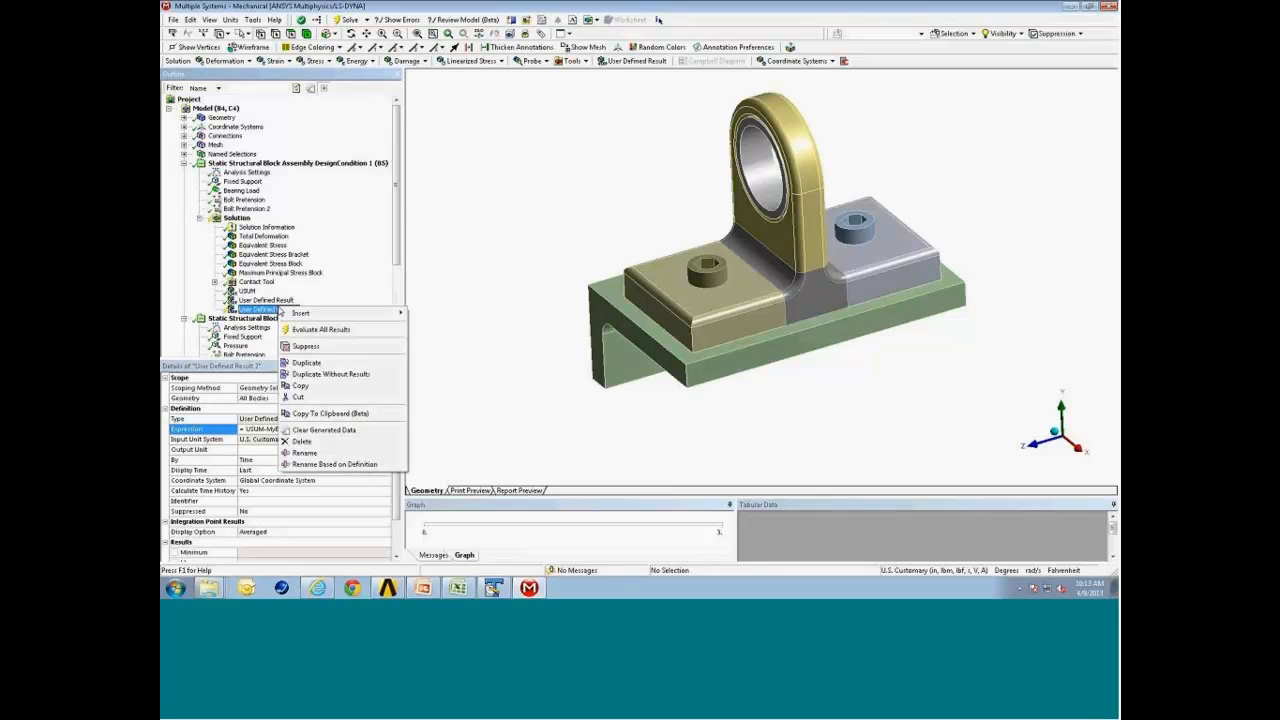
{"action": "left_click", "coordinate": [326, 331]}
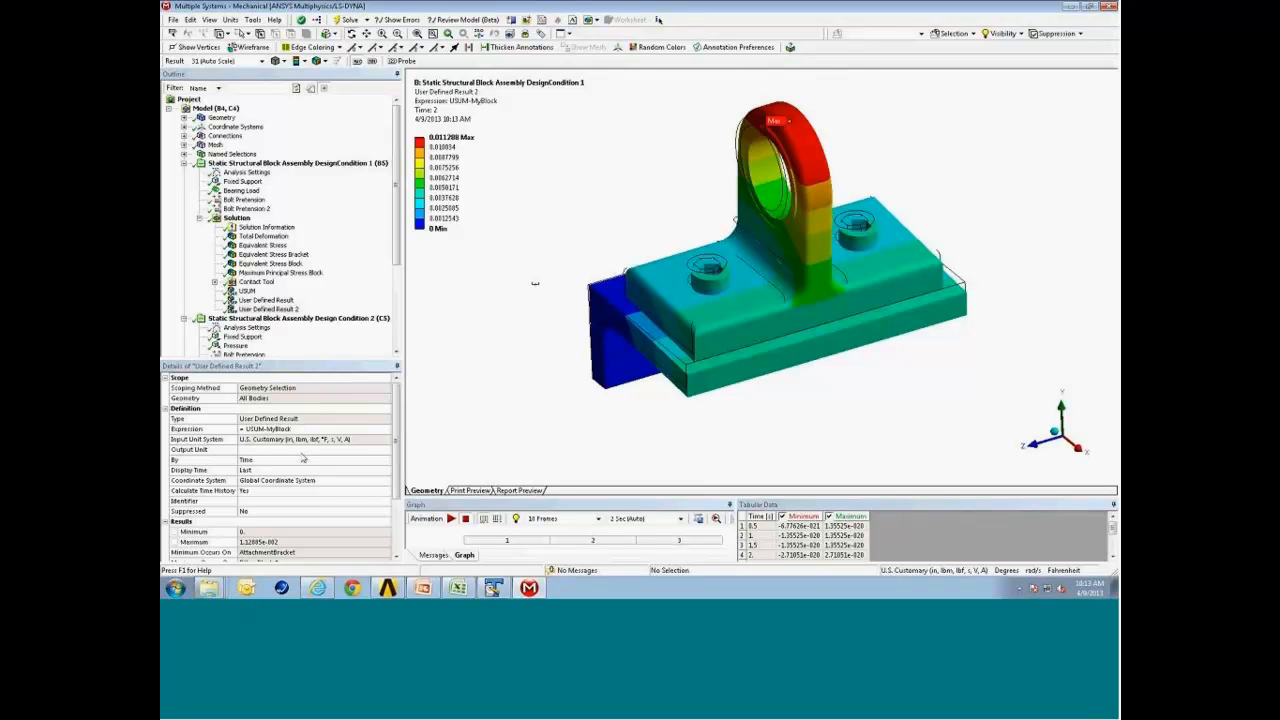
Compare the first user defined result plot with User Defined Result 2.
{"action": "mouse_move", "coordinate": [676, 292]}
{"action": "middle_mouse_down"}
{"action": "mouse_move", "coordinate": [675, 304]}
{"action": "mouse_move", "coordinate": [675, 292]}
{"action": "middle_mouse_up"}
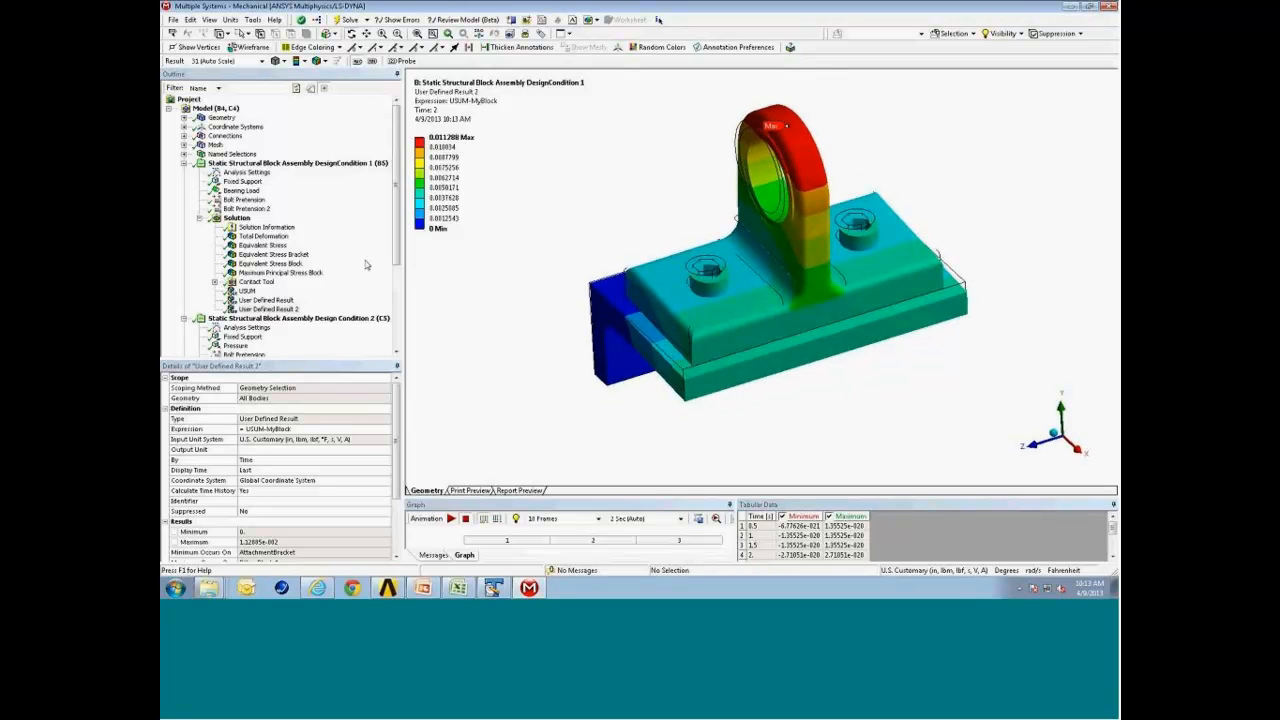
{"action": "left_click", "coordinate": [268, 300]}
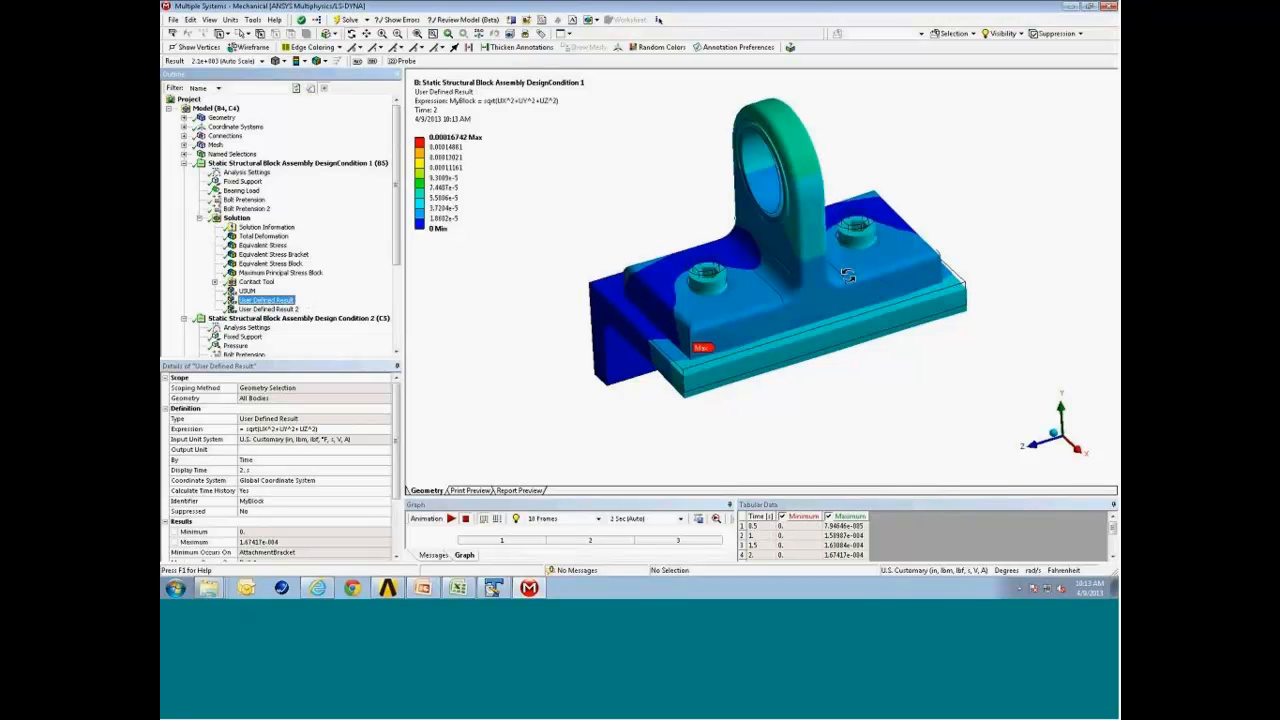
{"action": "mouse_move", "coordinate": [846, 277]}
{"action": "middle_mouse_down"}
{"action": "mouse_move", "coordinate": [840, 302]}
{"action": "mouse_move", "coordinate": [838, 255]}
{"action": "mouse_move", "coordinate": [837, 276]}
{"action": "middle_mouse_up"}
{"action": "left_click", "coordinate": [290, 310]}
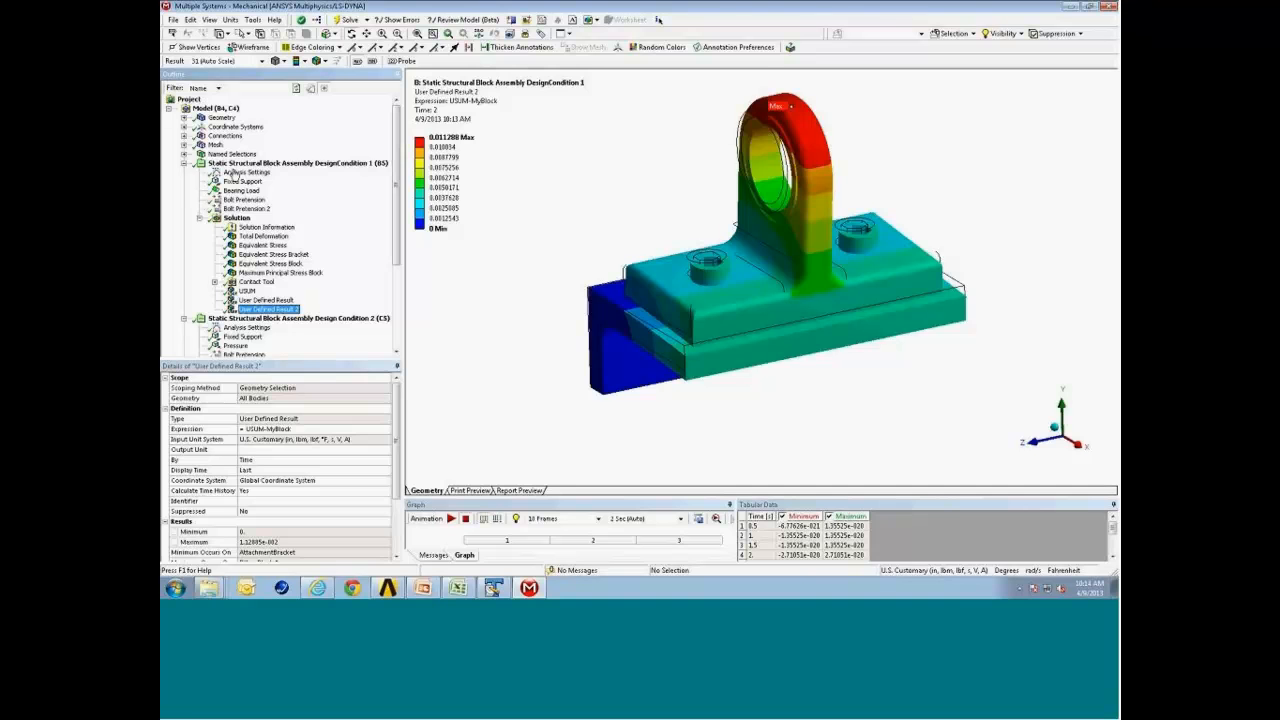
Add Construction Geometry to the model and insert a Surface under it.
{"action": "left_click", "coordinate": [218, 108]}
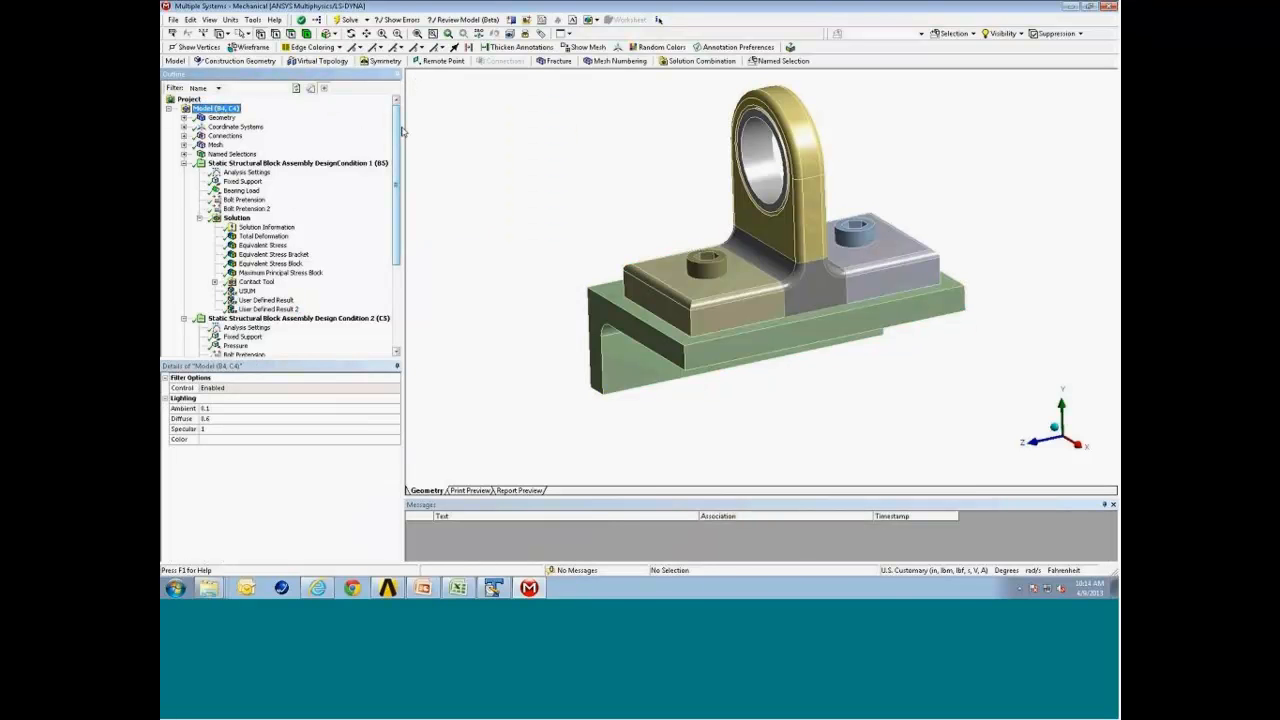
{"action": "left_click", "coordinate": [251, 66]}
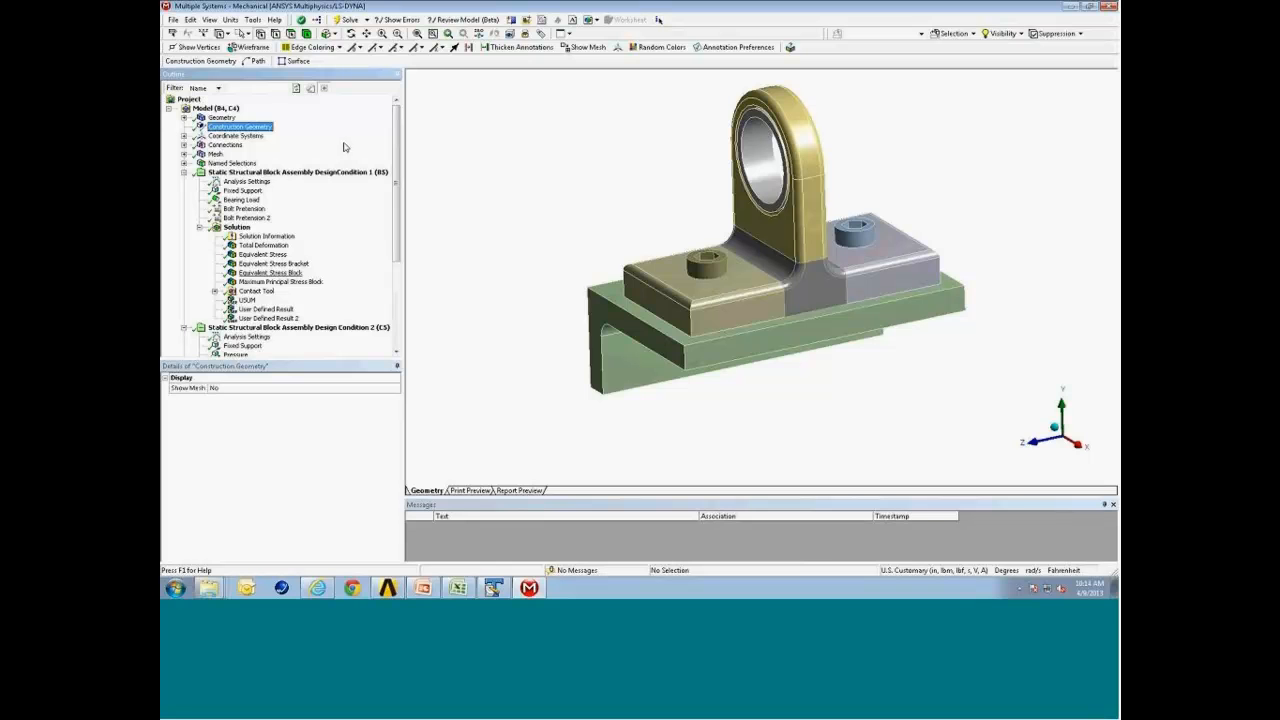
{"action": "left_click", "coordinate": [296, 61]}
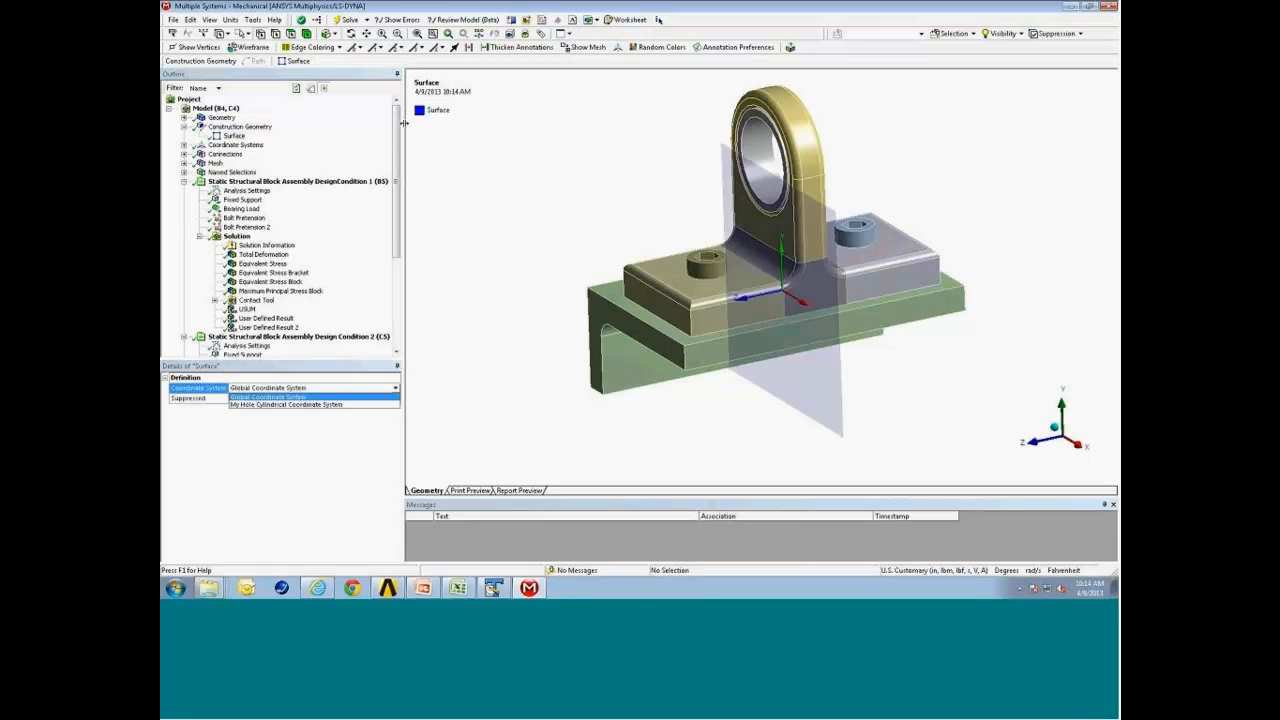
{"action": "middle_click_drag", "start_coordinate": [619, 297], "coordinate": [651, 287]}
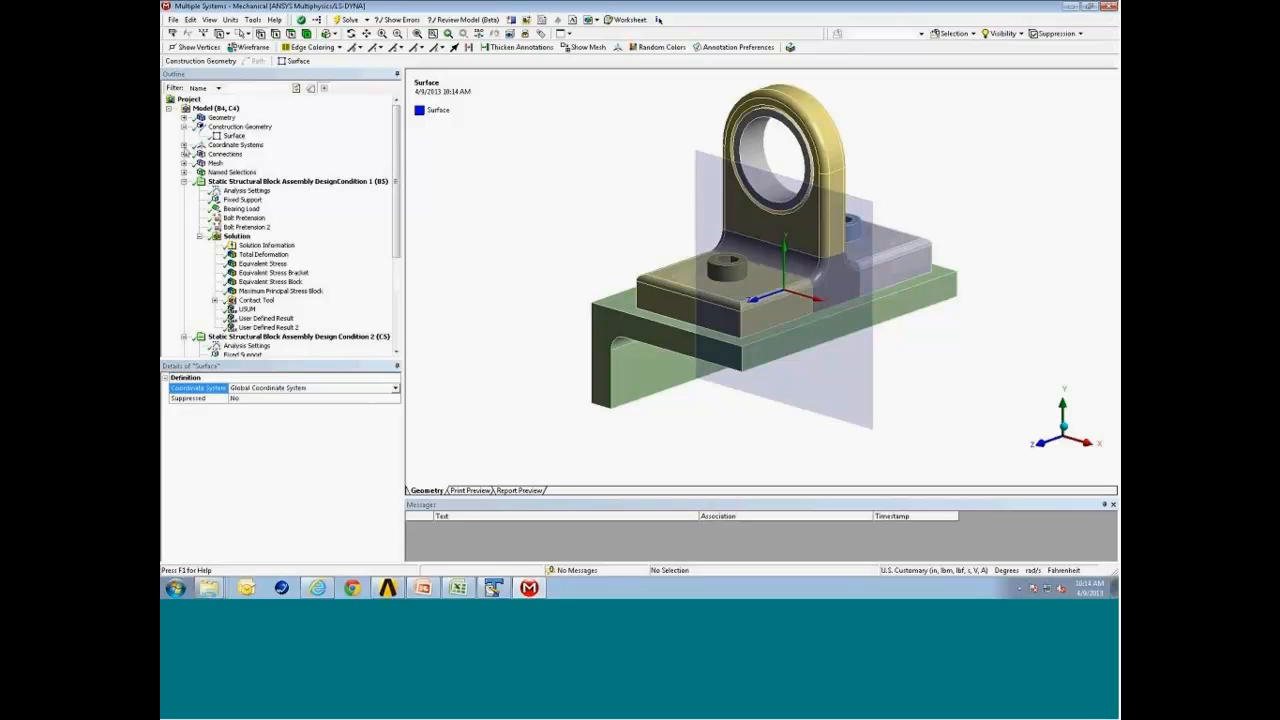
Create a new coordinate system located on the lower face of the angle bracket.
{"action": "left_click", "coordinate": [183, 145]}
{"action": "left_click", "coordinate": [235, 145]}
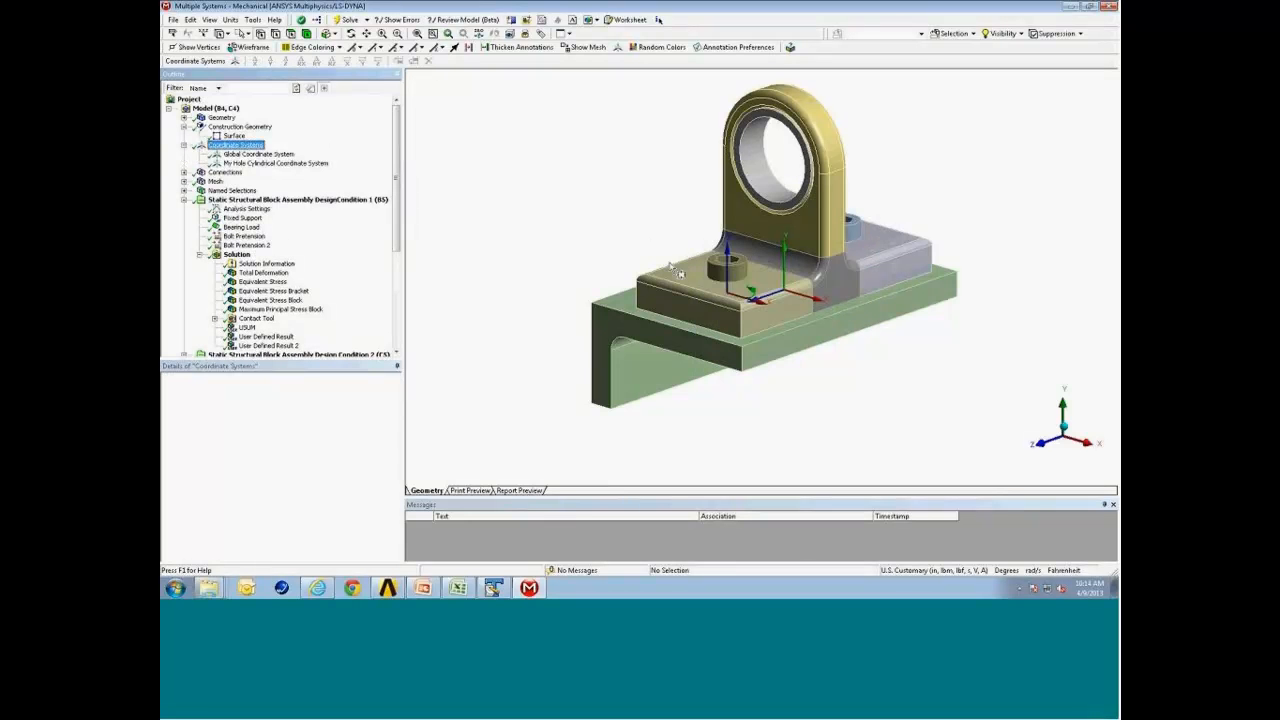
{"action": "left_click_drag", "start_coordinate": [672, 267], "coordinate": [663, 234]}
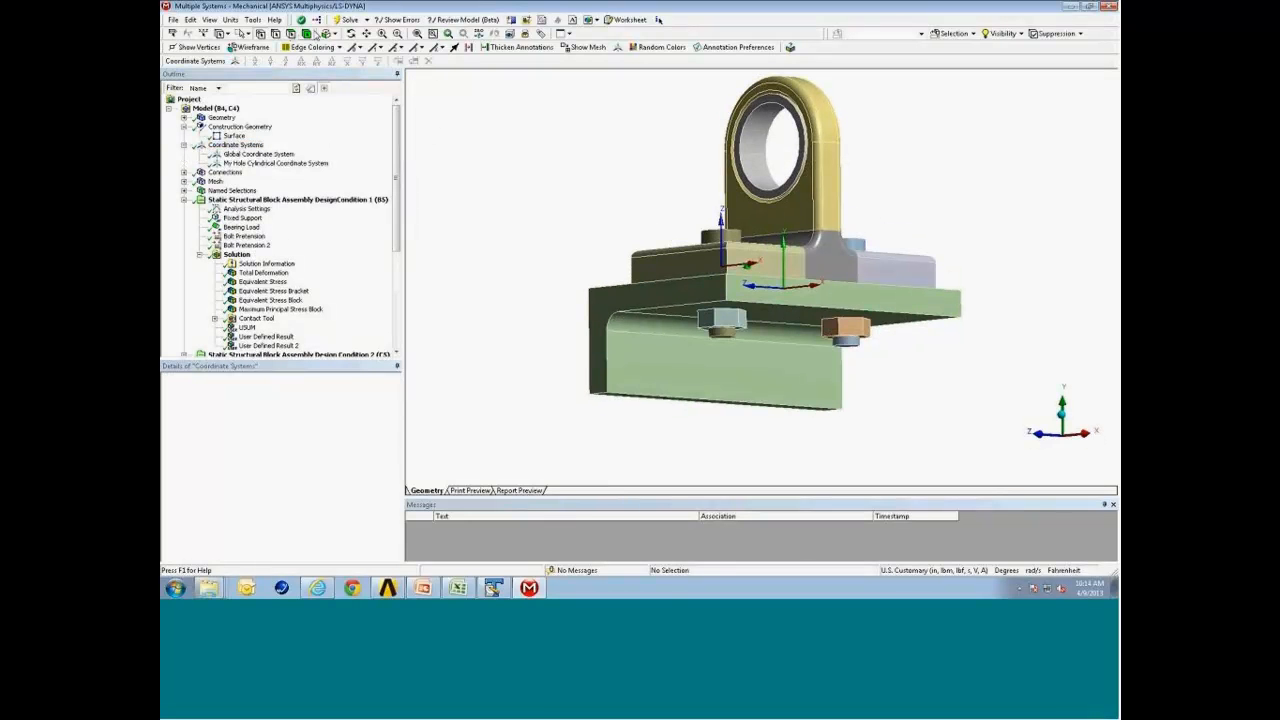
{"action": "left_click", "coordinate": [248, 35]}
{"action": "left_click", "coordinate": [258, 47]}
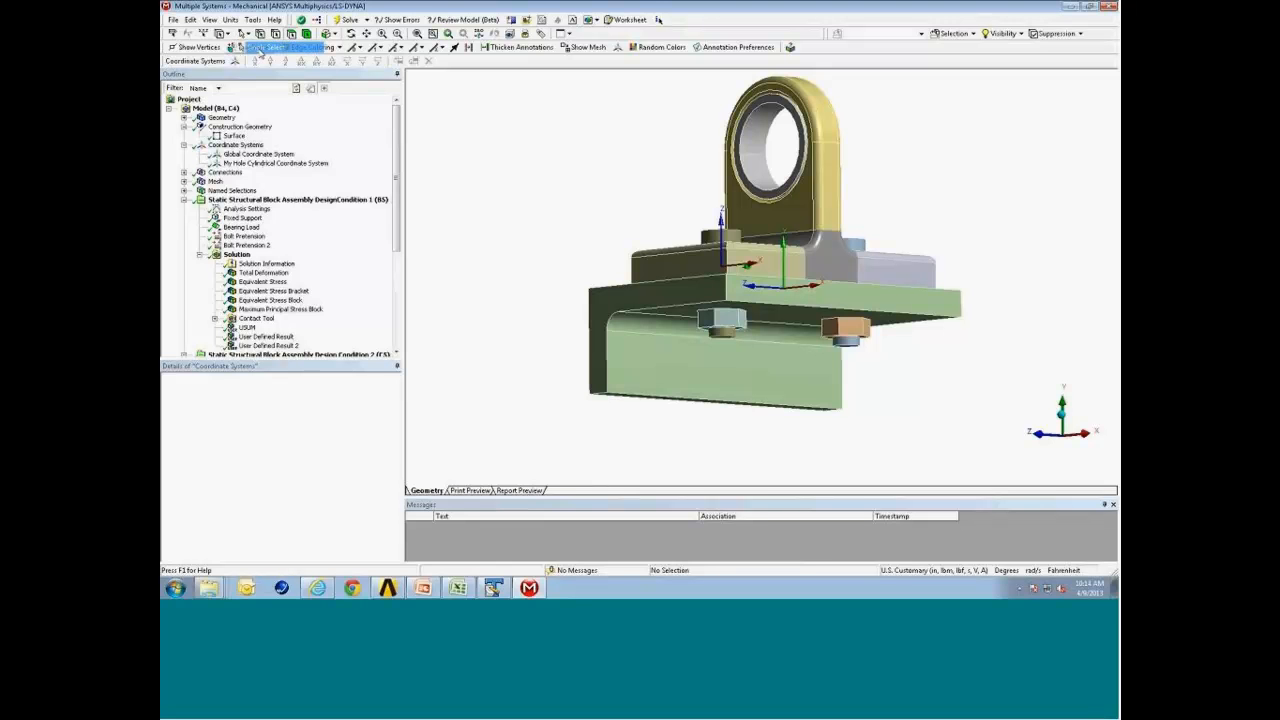
{"action": "left_click", "coordinate": [628, 388]}
{"action": "left_click", "coordinate": [235, 61]}
{"action": "middle_click_drag", "start_coordinate": [697, 294], "coordinate": [650, 290]}
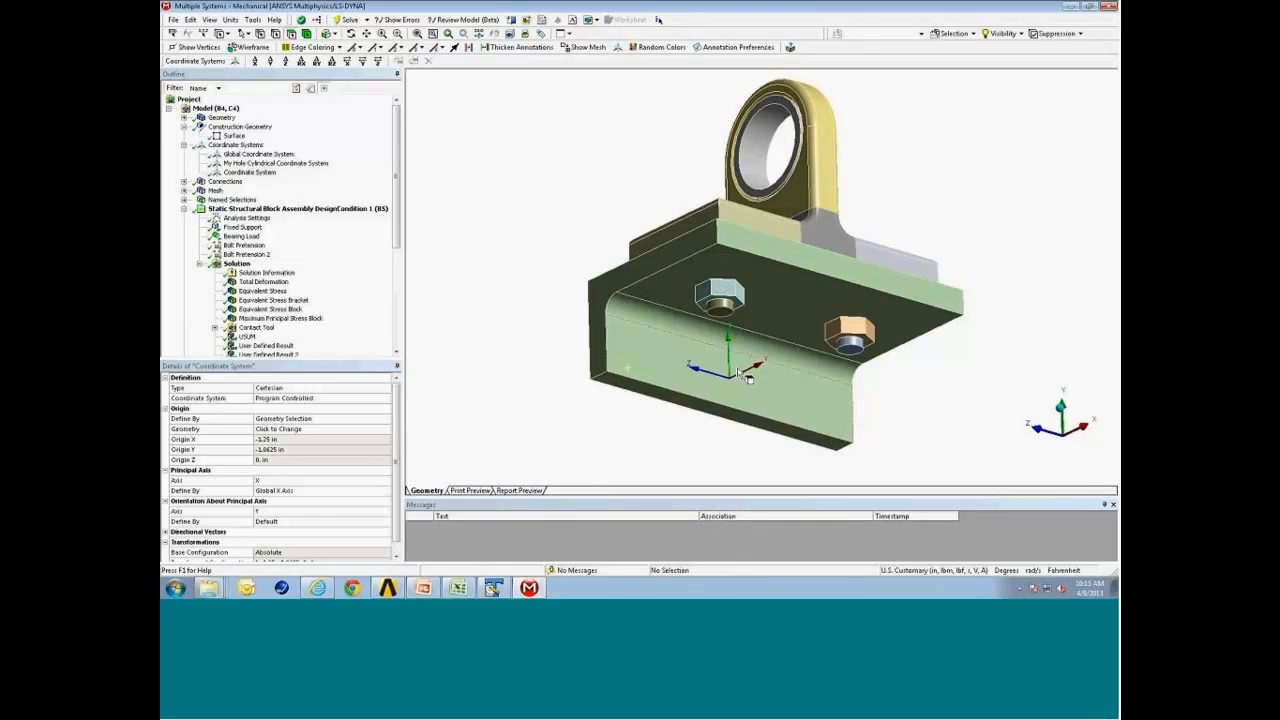
Transform the new coordinate system with a 90° rotation about Y and a Z offset of 0.1 in.
{"action": "left_click", "coordinate": [318, 64]}
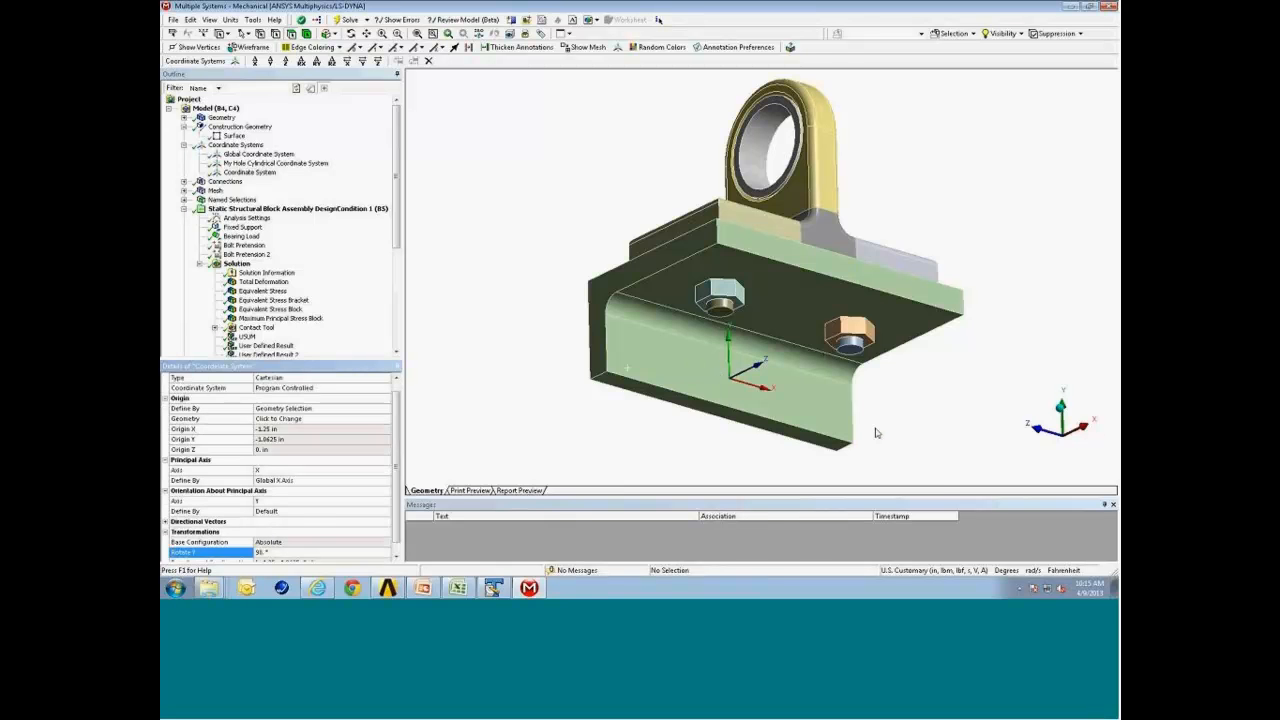
{"action": "middle_click_drag", "start_coordinate": [875, 428], "coordinate": [879, 446]}
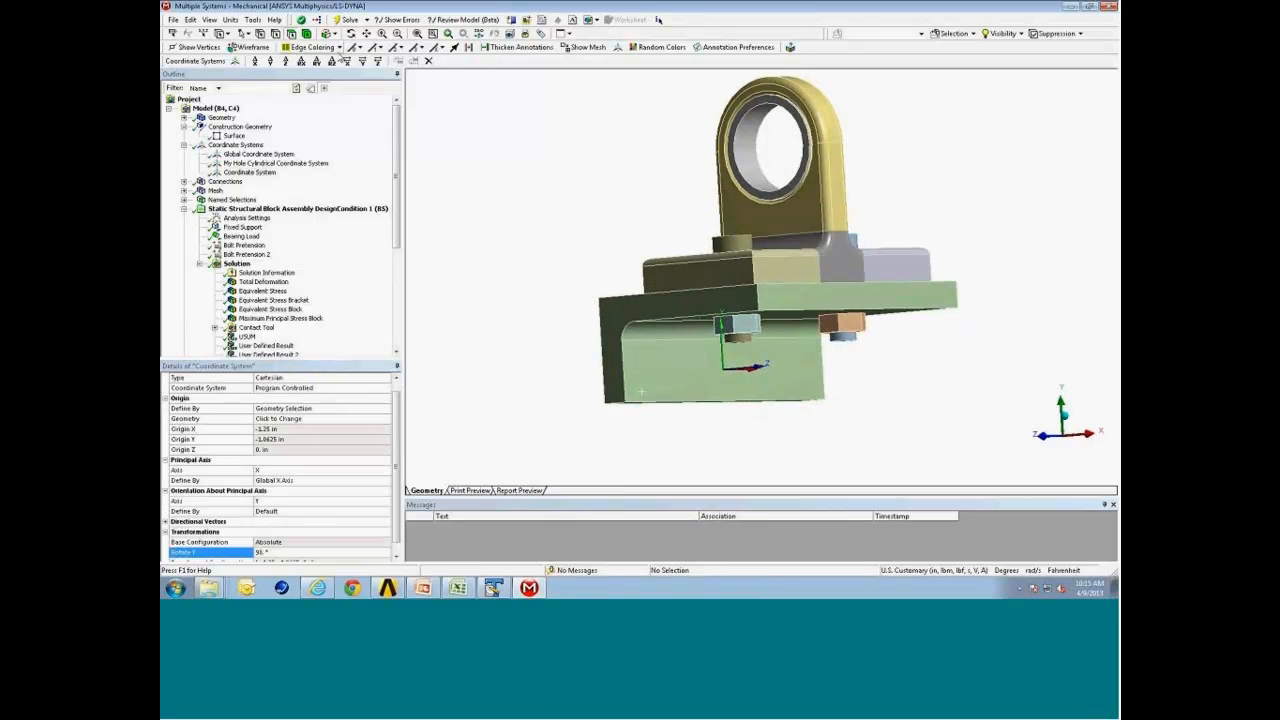
{"action": "left_click", "coordinate": [287, 63]}
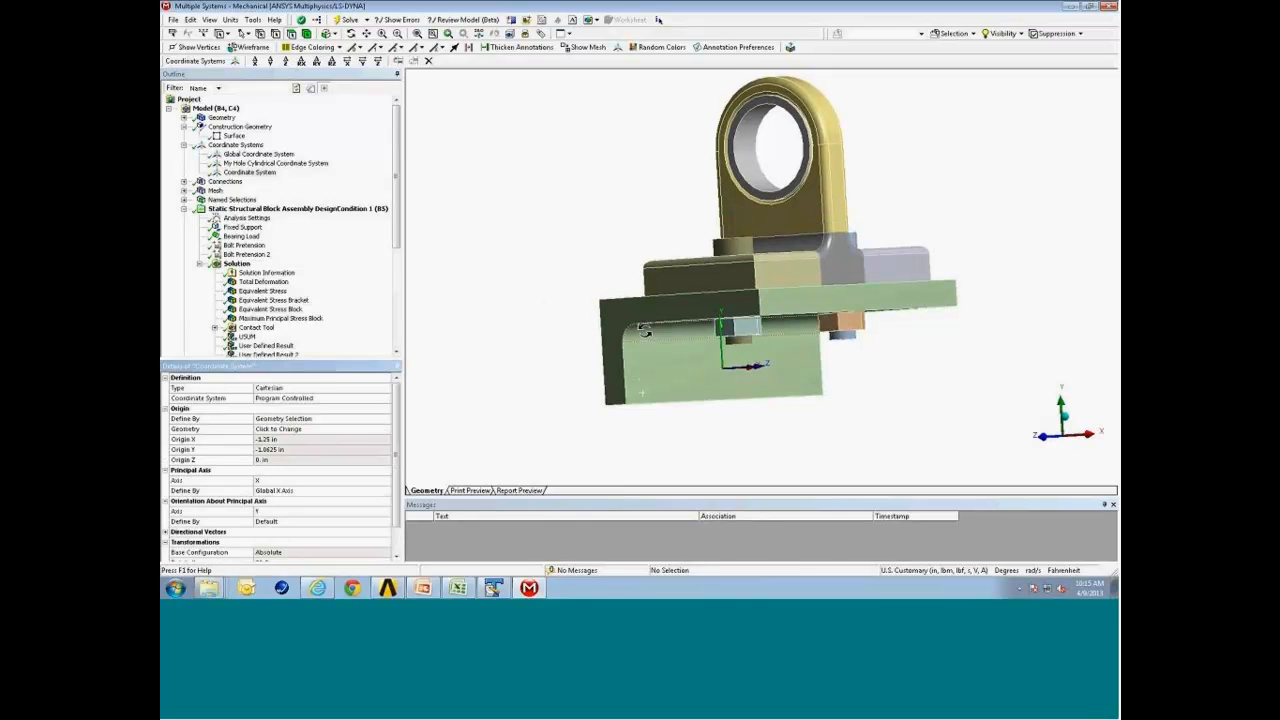
{"action": "middle_click_drag", "start_coordinate": [655, 340], "coordinate": [505, 422]}
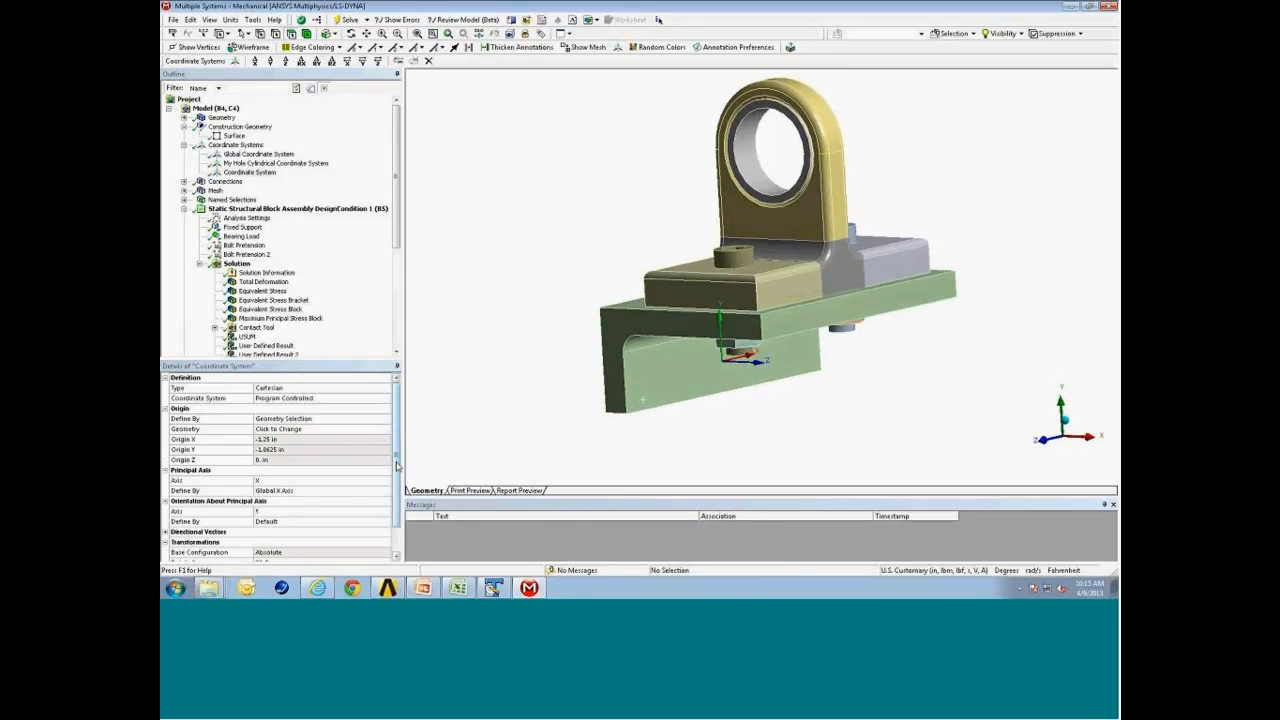
{"action": "scroll", "coordinate": [300, 480], "scroll_direction": "down", "scroll_amount": 1}
{"action": "left_click", "coordinate": [298, 541]}
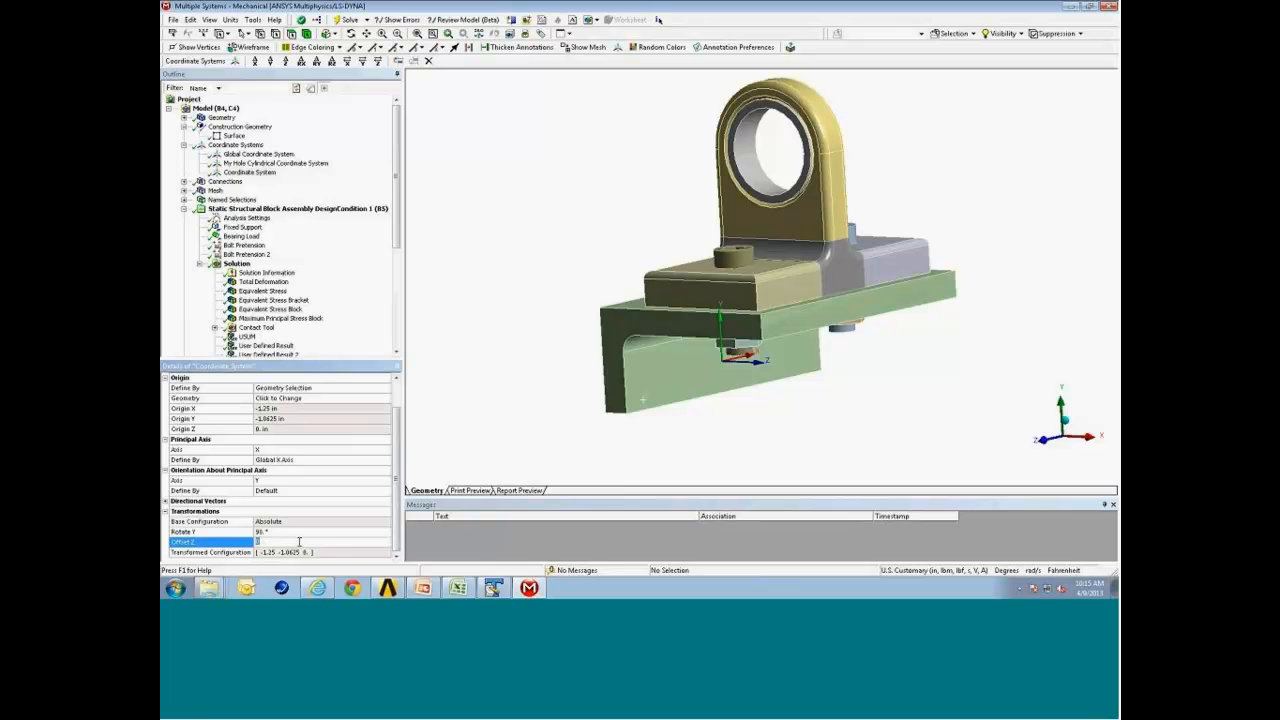
{"action": "type", "text": "1"}
{"action": "key", "text": "Return"}
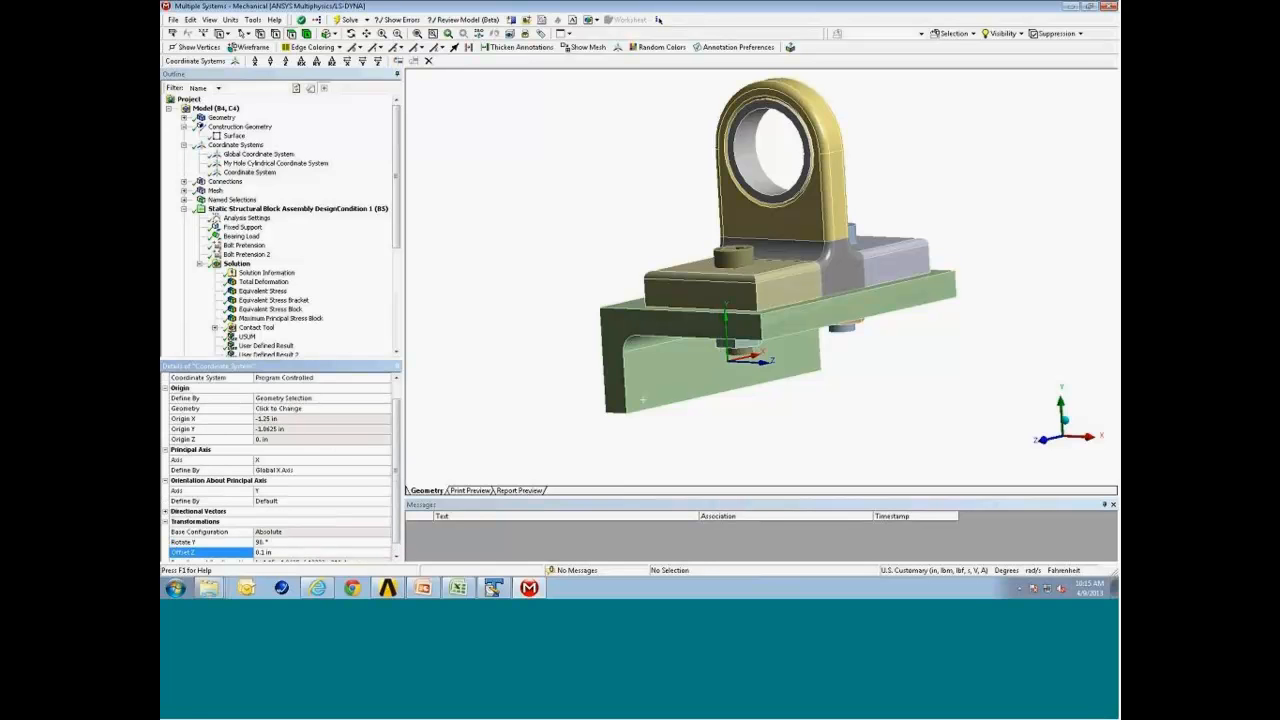
Rename the new coordinate system as Coordinate System Cut.
{"action": "middle_click_drag", "start_coordinate": [700, 290], "coordinate": [758, 278]}
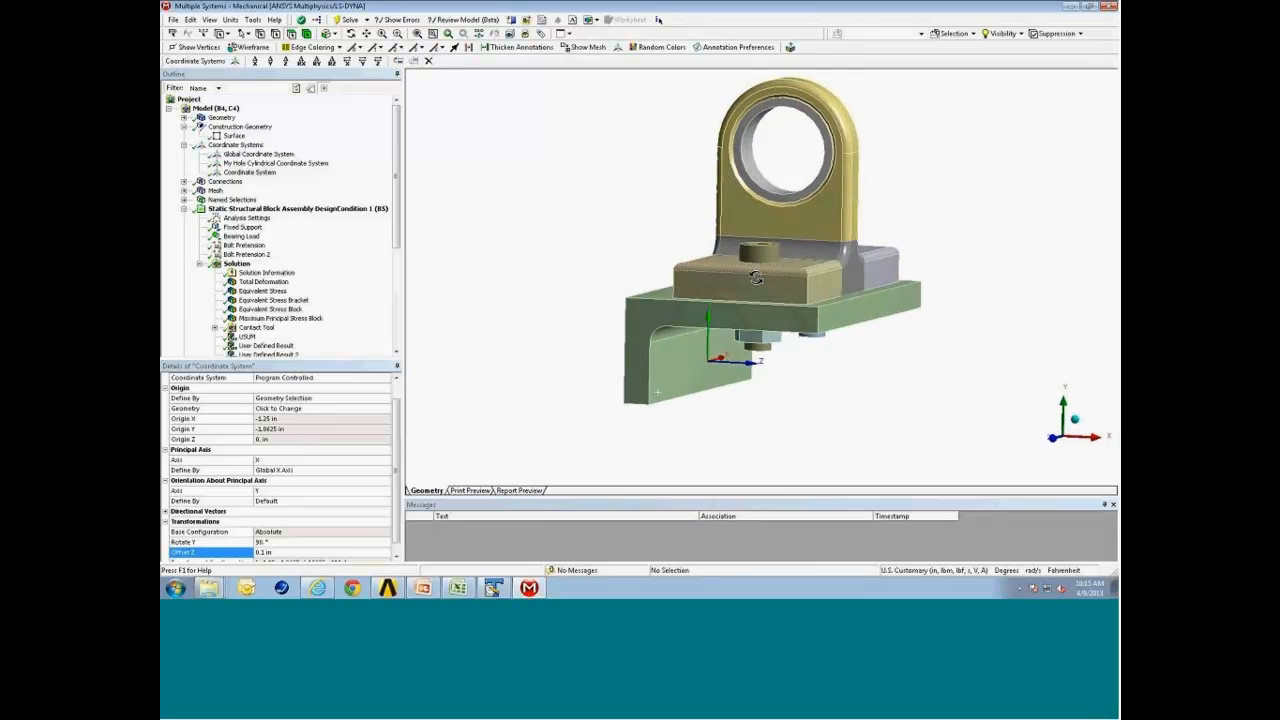
{"action": "right_click", "coordinate": [266, 176]}
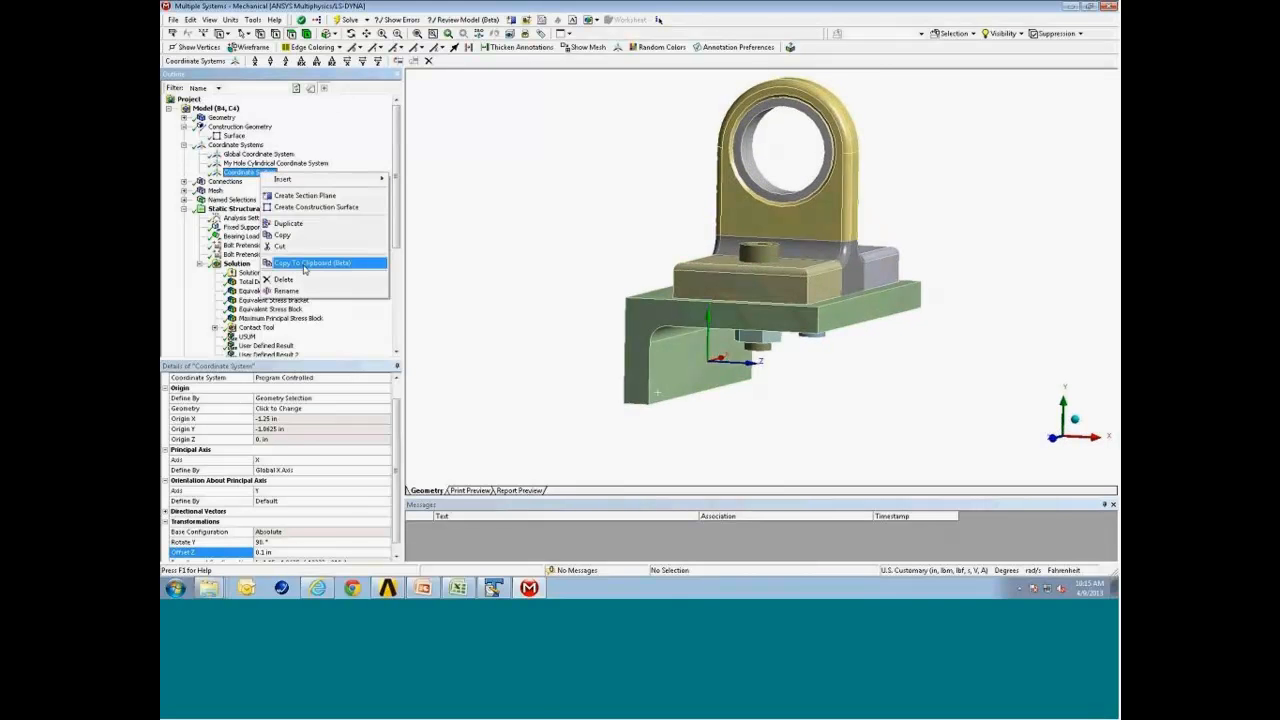
{"action": "left_click", "coordinate": [290, 290]}
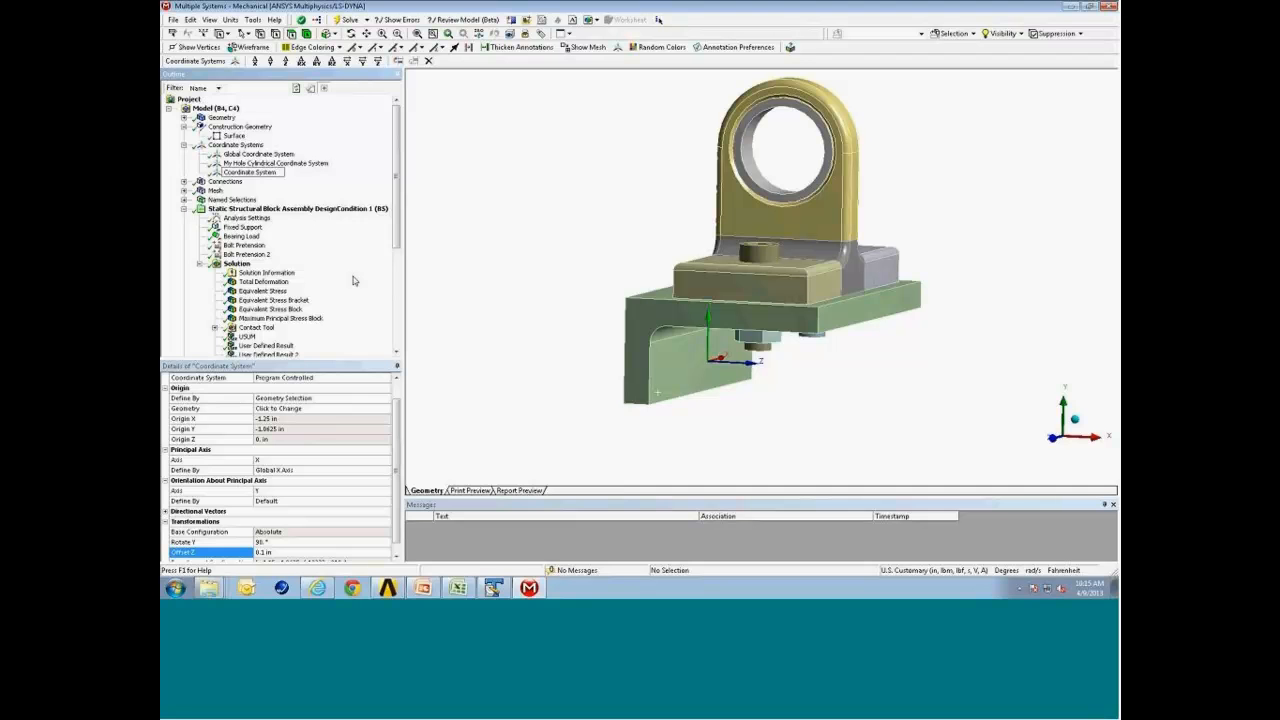
{"action": "type", "text": "f"}
{"action": "type", "text": "ut"}
{"action": "key", "text": "Return"}
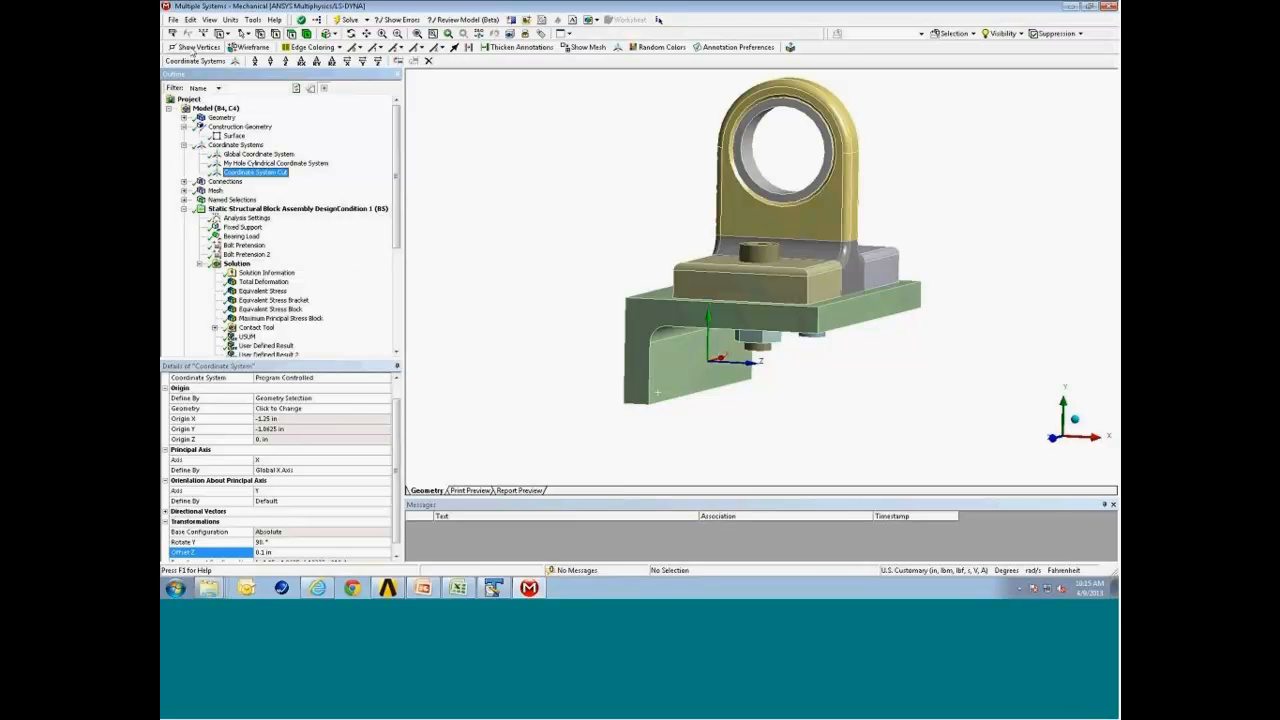
Set the construction Surface's coordinate system to Coordinate System Cut.
{"action": "left_click", "coordinate": [234, 135]}
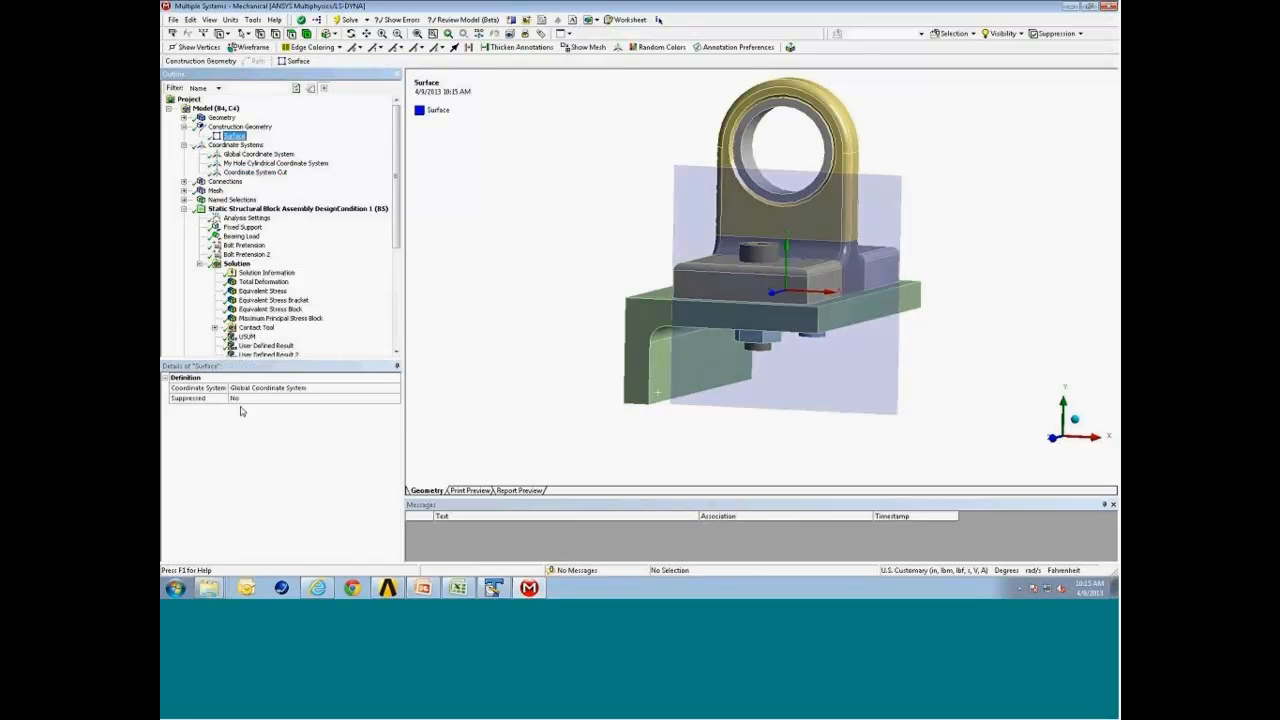
{"action": "left_click", "coordinate": [290, 389]}
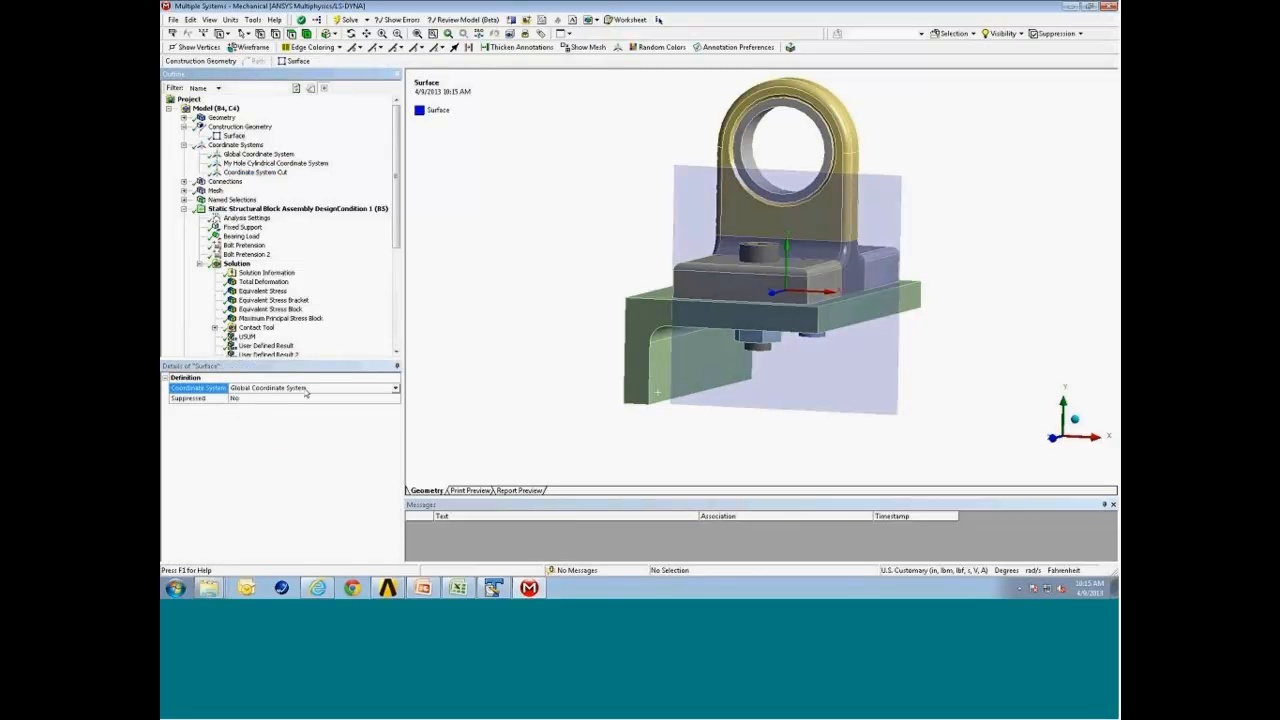
{"action": "left_click", "coordinate": [396, 390]}
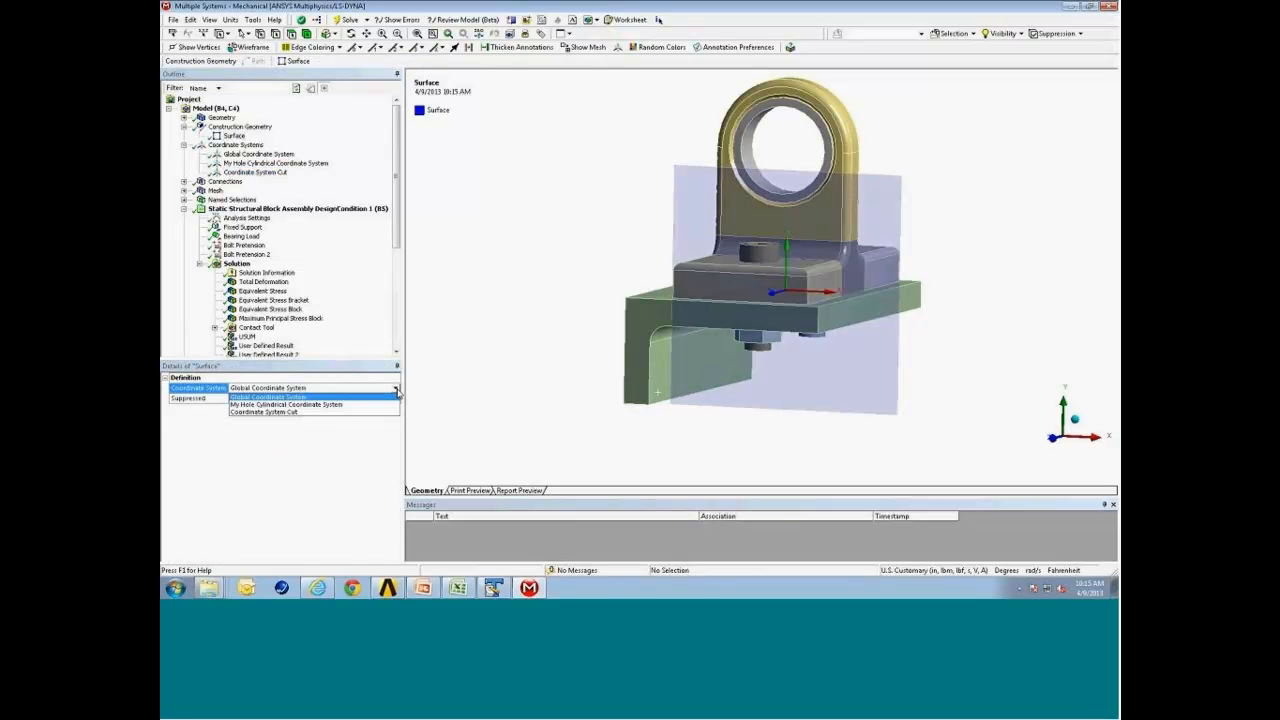
{"action": "left_click", "coordinate": [299, 412]}
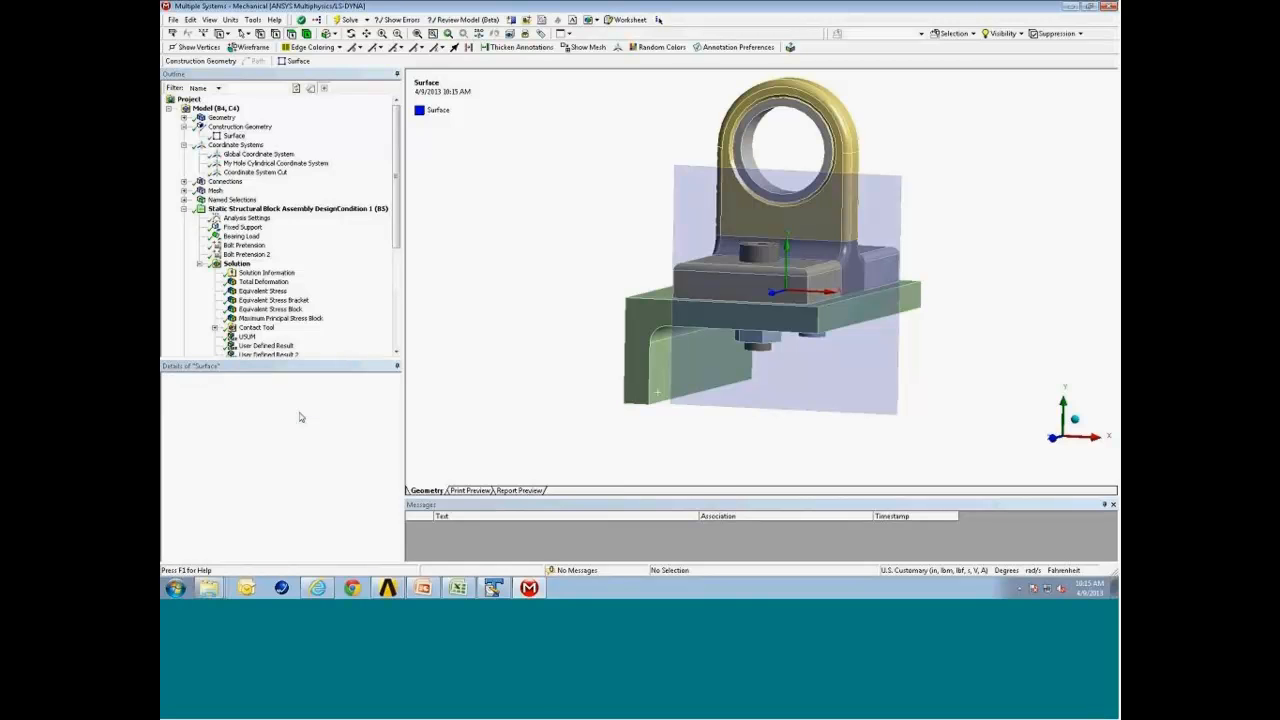
{"action": "middle_click_drag", "start_coordinate": [645, 277], "coordinate": [551, 290]}
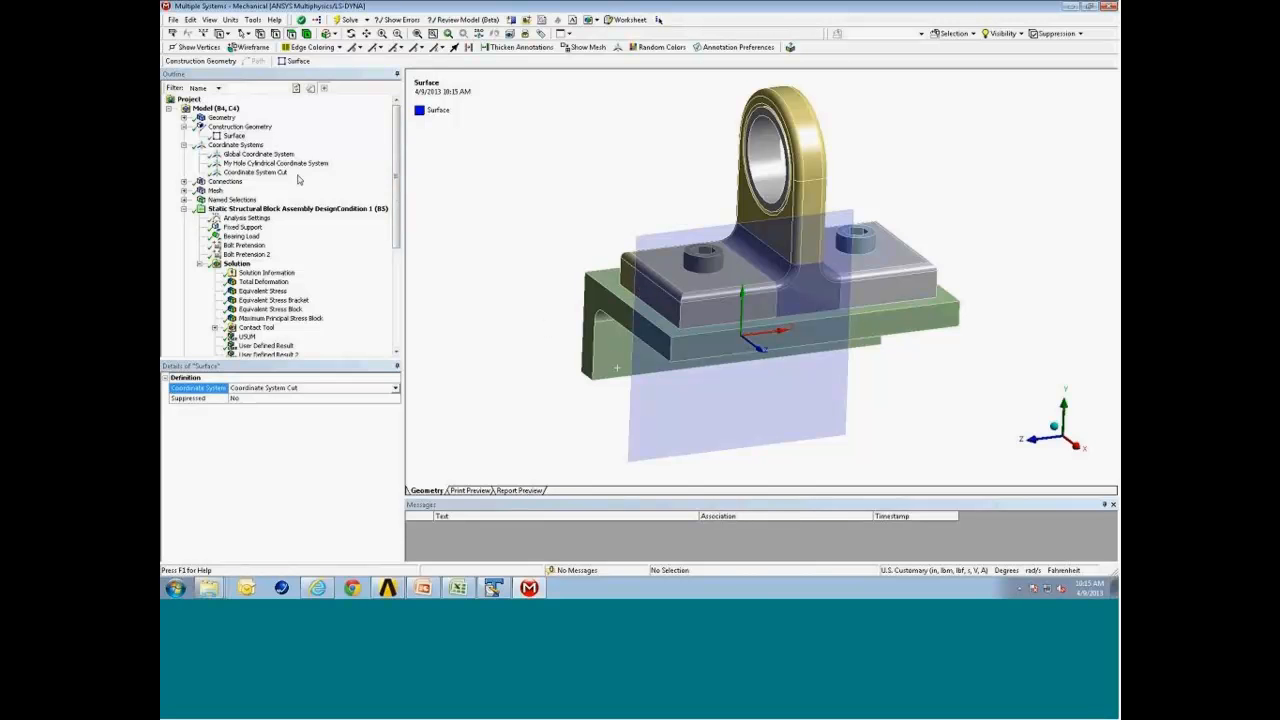
Insert a Maximum Principal stress result under Design Condition 1's Solution.
{"action": "left_click_drag", "start_coordinate": [396, 195], "coordinate": [395, 229]}
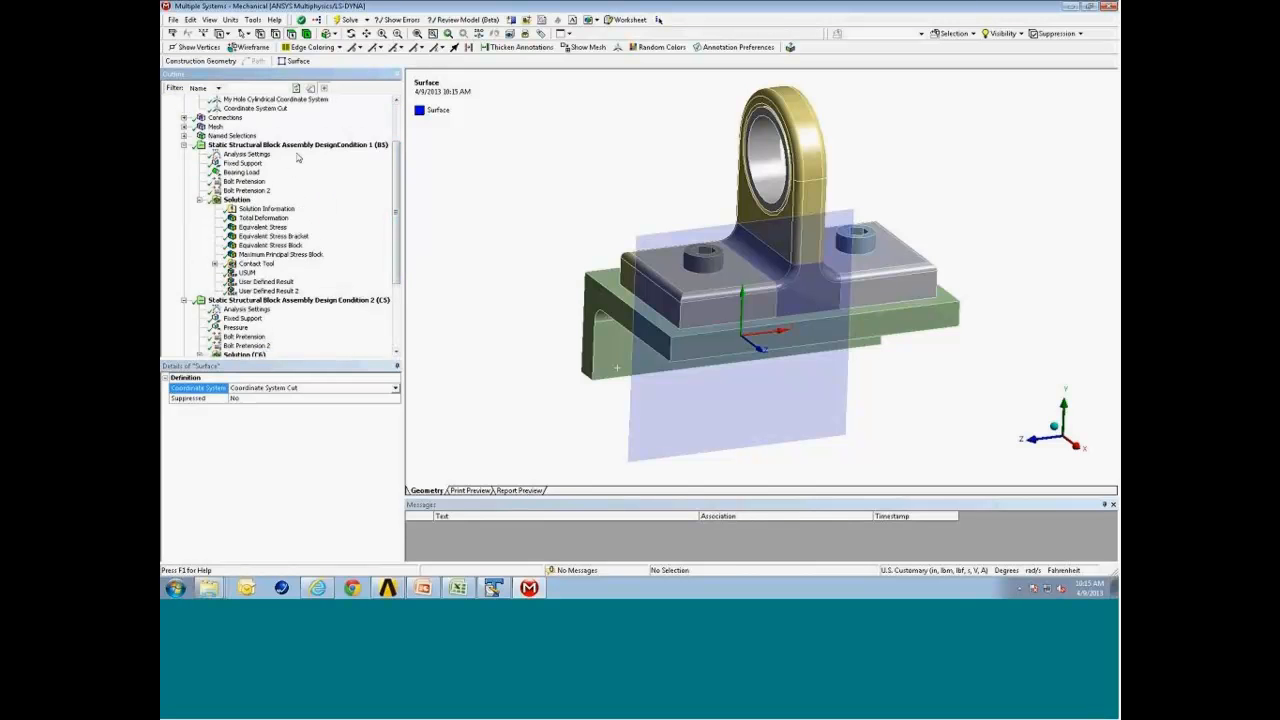
{"action": "left_click", "coordinate": [318, 146]}
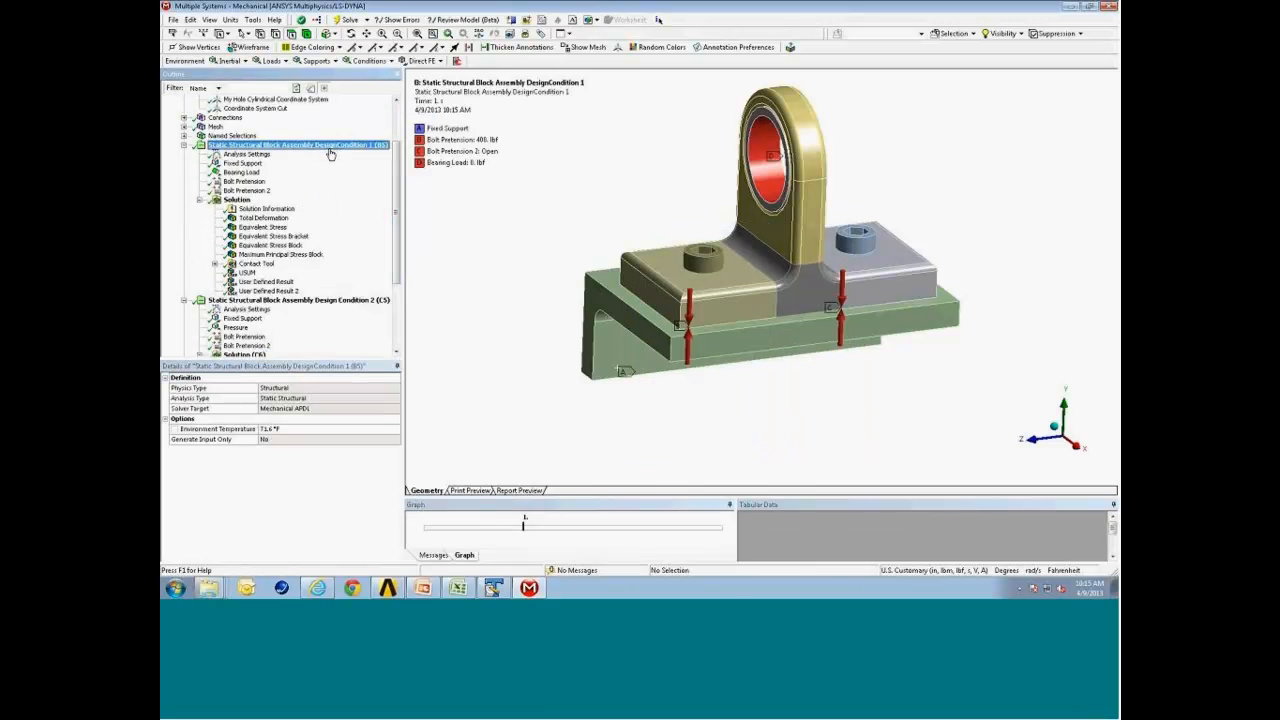
{"action": "left_click", "coordinate": [237, 199]}
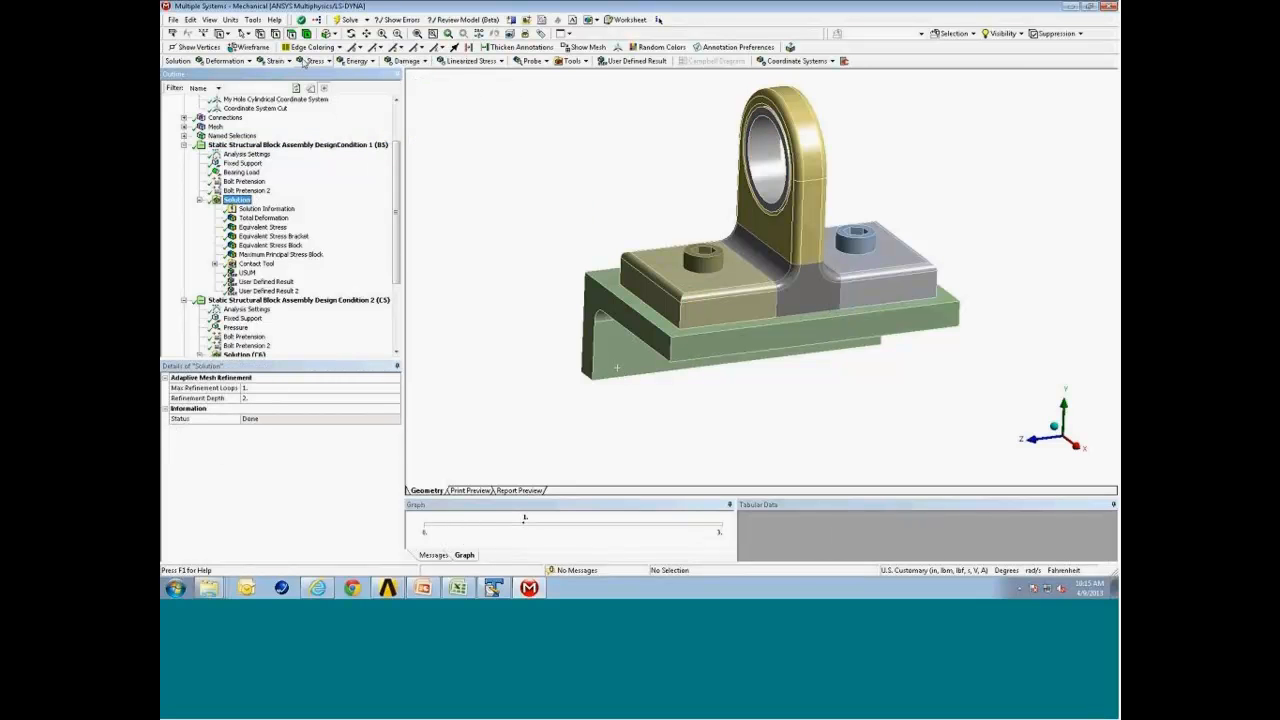
{"action": "left_click", "coordinate": [314, 61]}
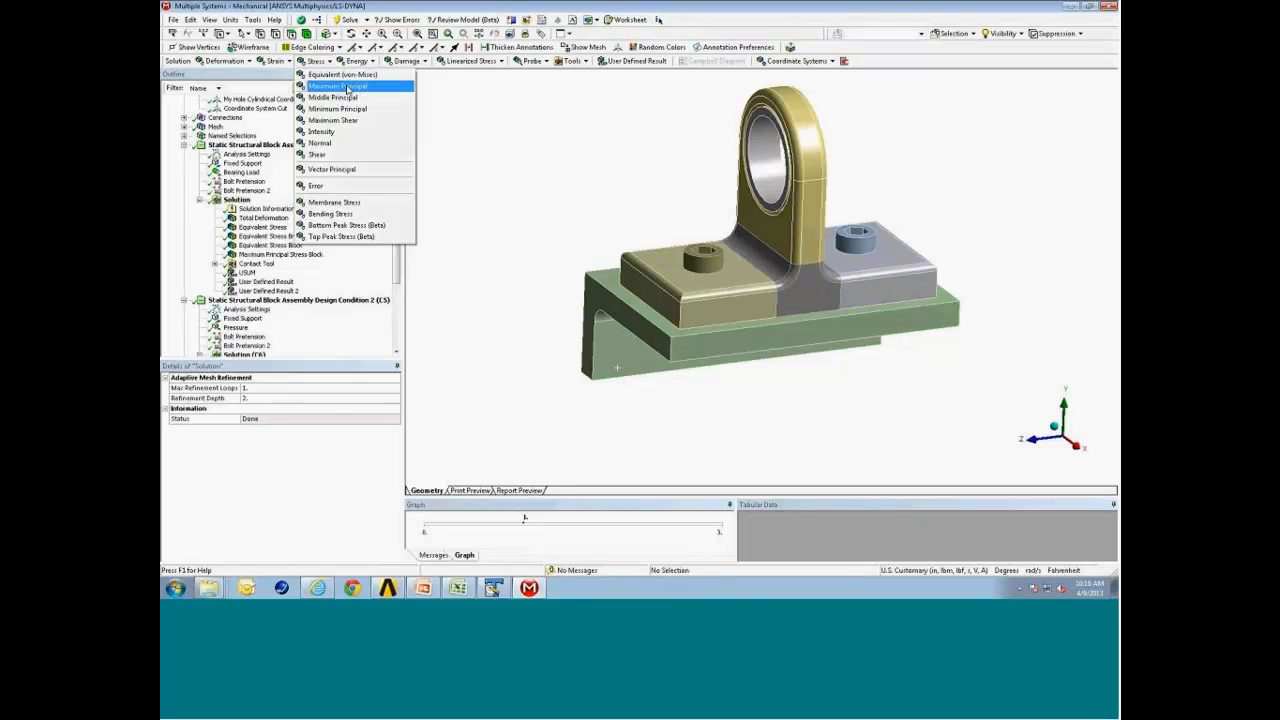
{"action": "left_click", "coordinate": [348, 89]}
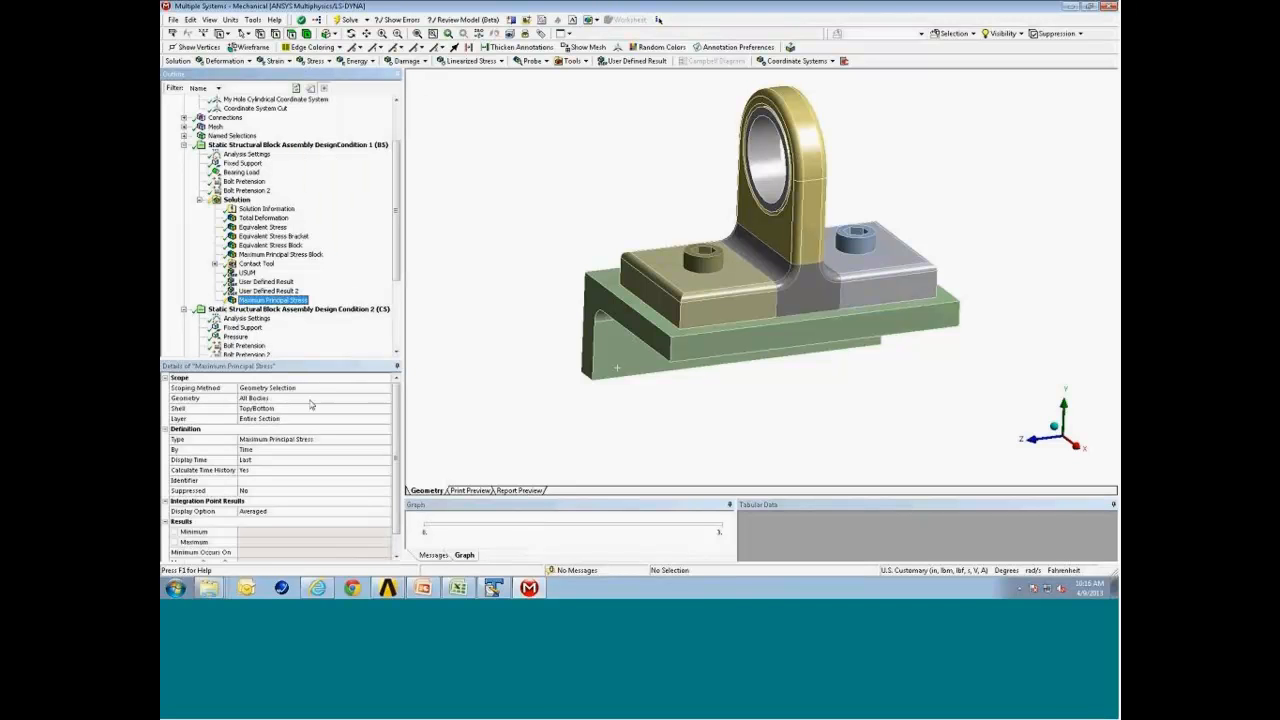
Scope the Maximum Principal Stress result by Surface, choosing the Surface construction surface.
{"action": "left_click", "coordinate": [296, 246]}
{"action": "left_click", "coordinate": [284, 237]}
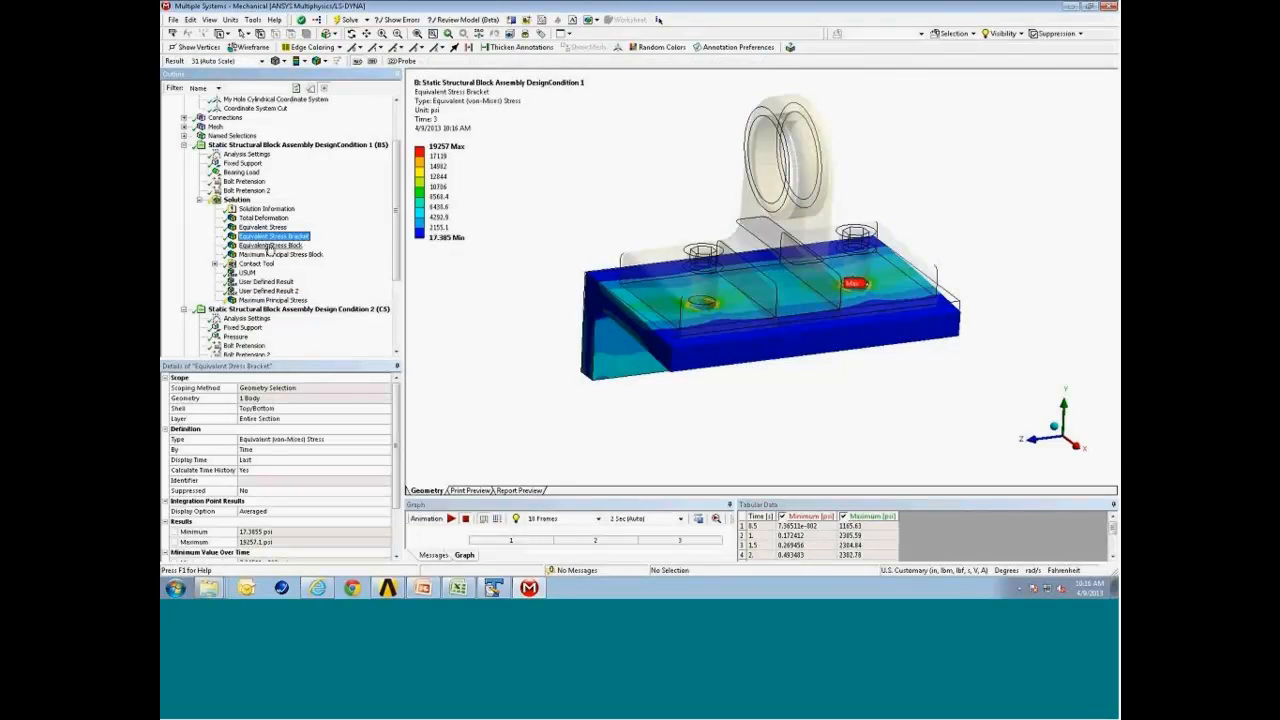
{"action": "left_click", "coordinate": [272, 300]}
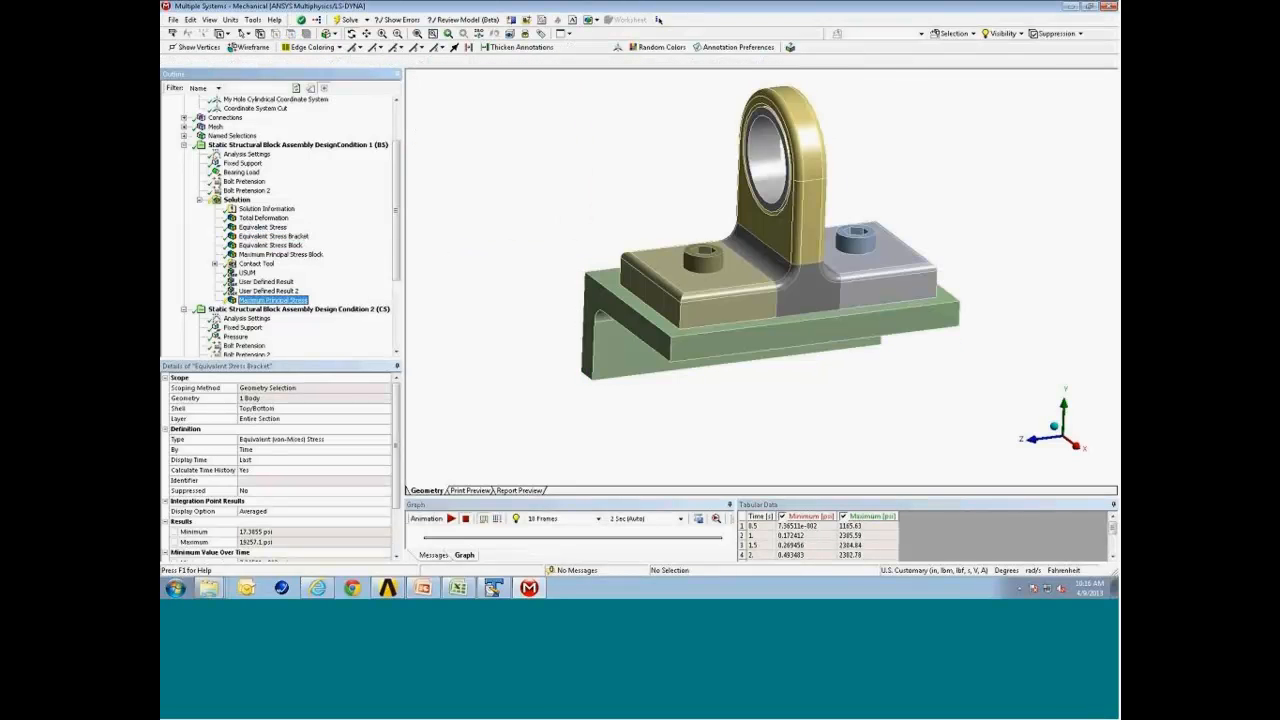
{"action": "left_click", "coordinate": [364, 389]}
{"action": "left_click", "coordinate": [386, 388]}
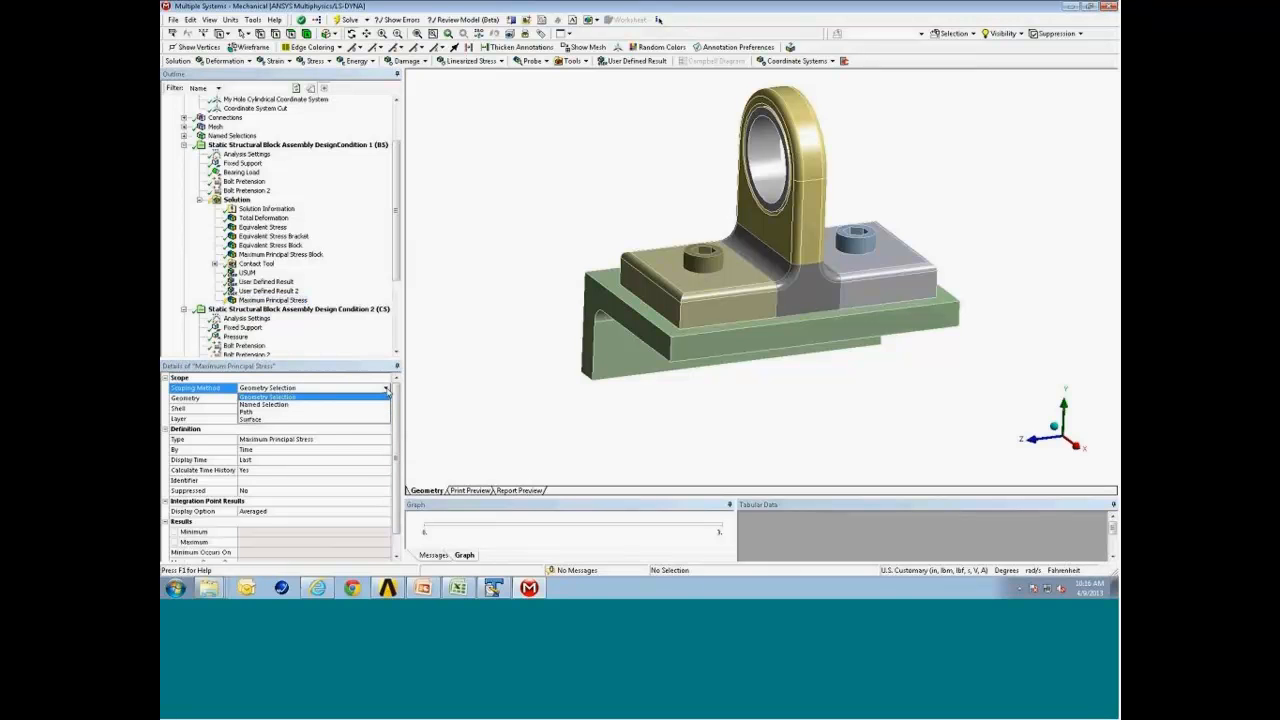
{"action": "left_click", "coordinate": [300, 420]}
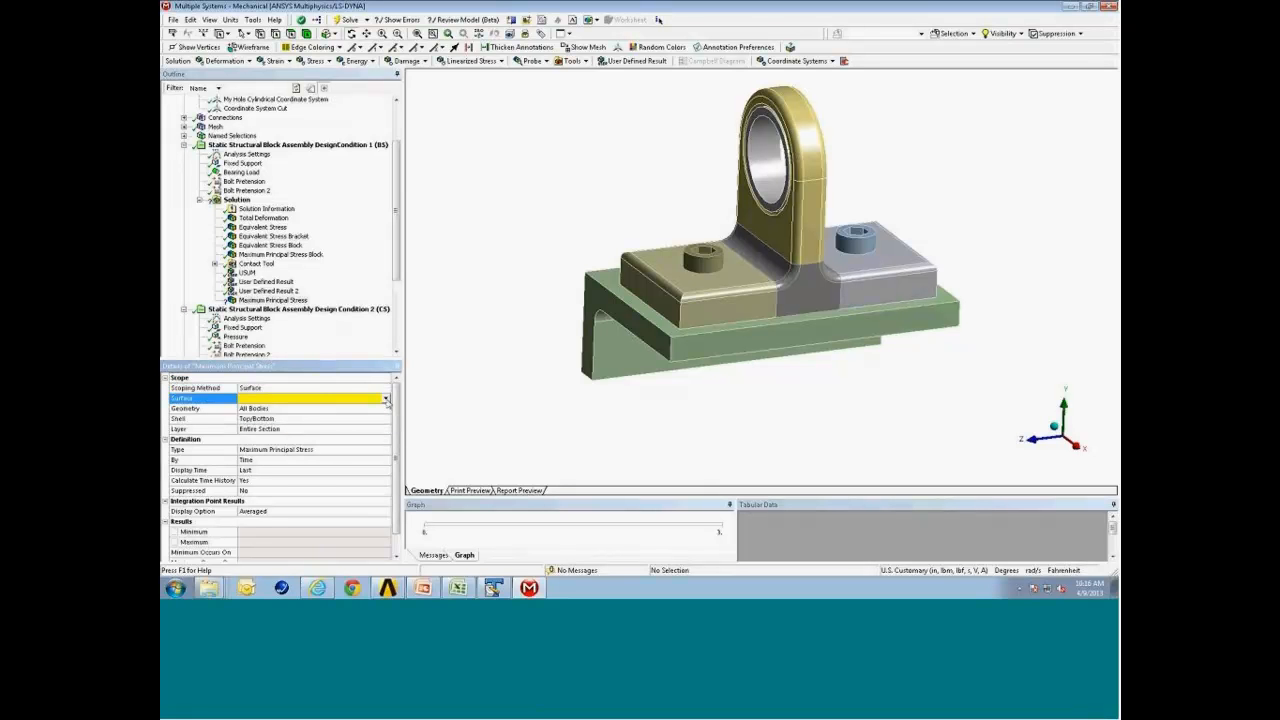
{"action": "left_click", "coordinate": [386, 399]}
{"action": "left_click", "coordinate": [264, 408]}
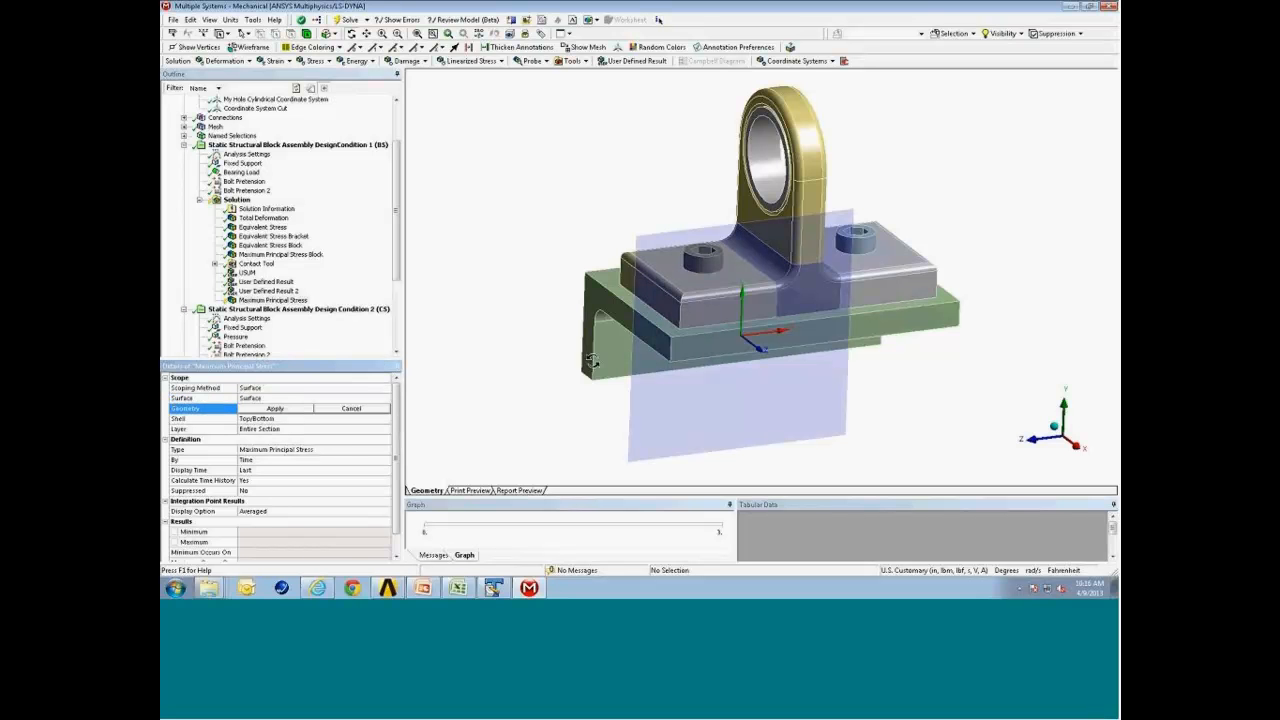
Restrict the Maximum Principal Stress result's geometry to the angle bracket body.
{"action": "middle_click_drag", "start_coordinate": [629, 353], "coordinate": [648, 339]}
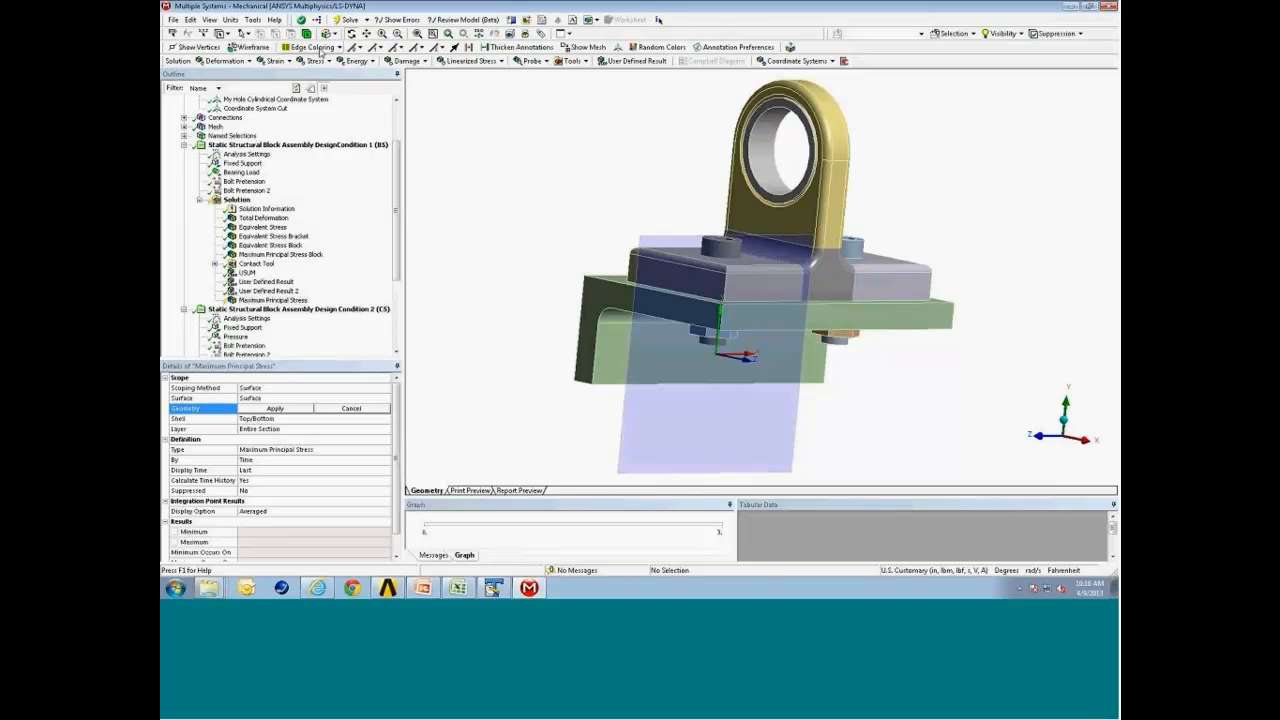
{"action": "left_click", "coordinate": [632, 350]}
{"action": "middle_click_drag", "start_coordinate": [632, 350], "coordinate": [594, 396]}
{"action": "left_click", "coordinate": [280, 409]}
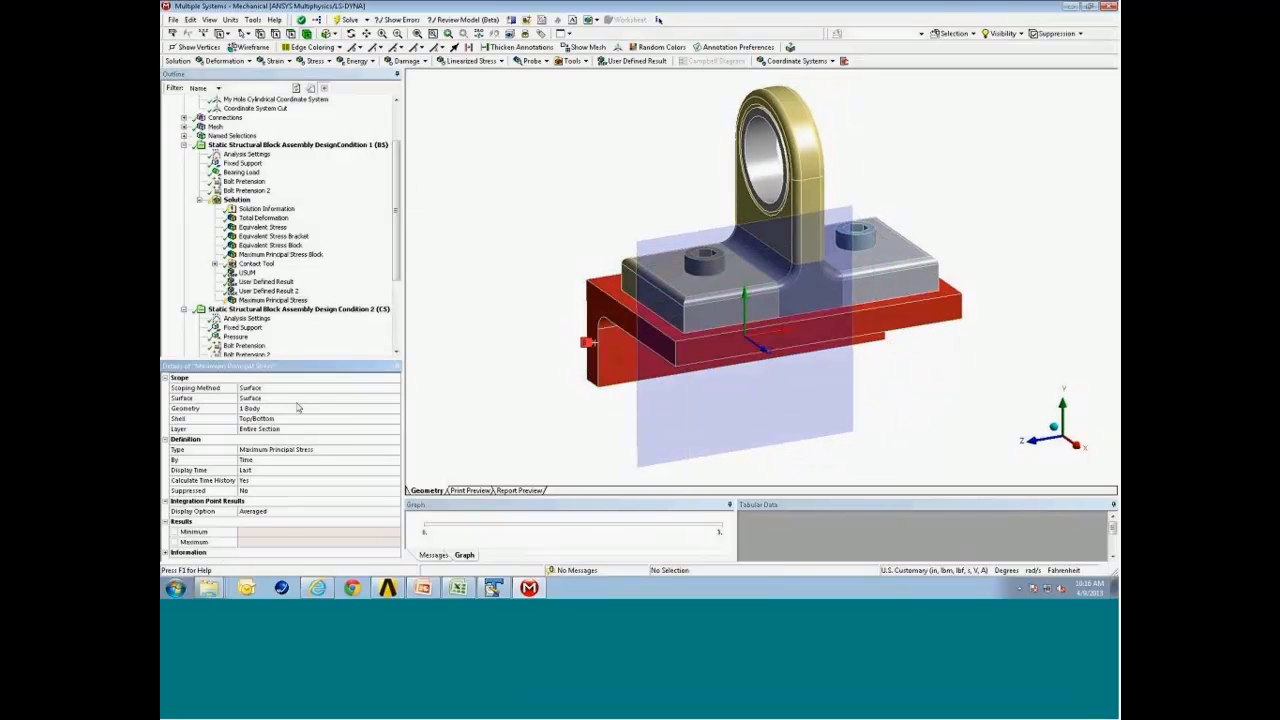
Evaluate the Maximum Principal Stress result on the cutting surface.
{"action": "right_click", "coordinate": [278, 300]}
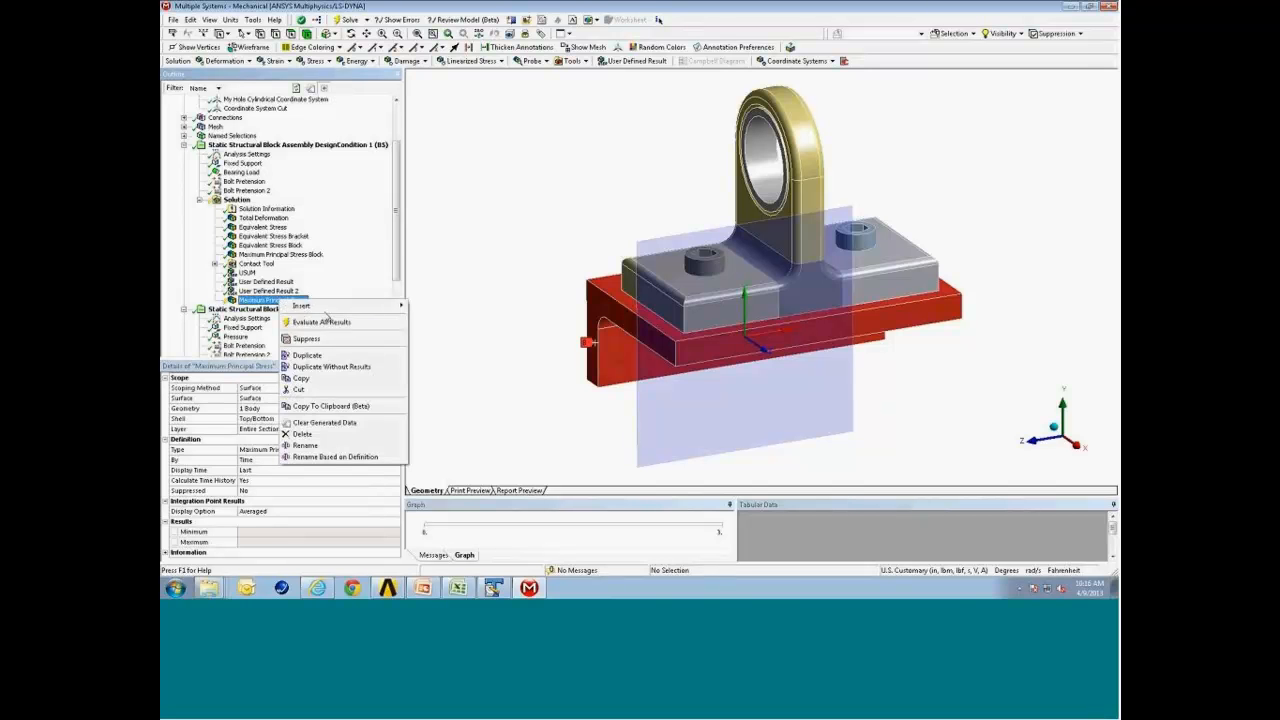
{"action": "left_click", "coordinate": [321, 322]}
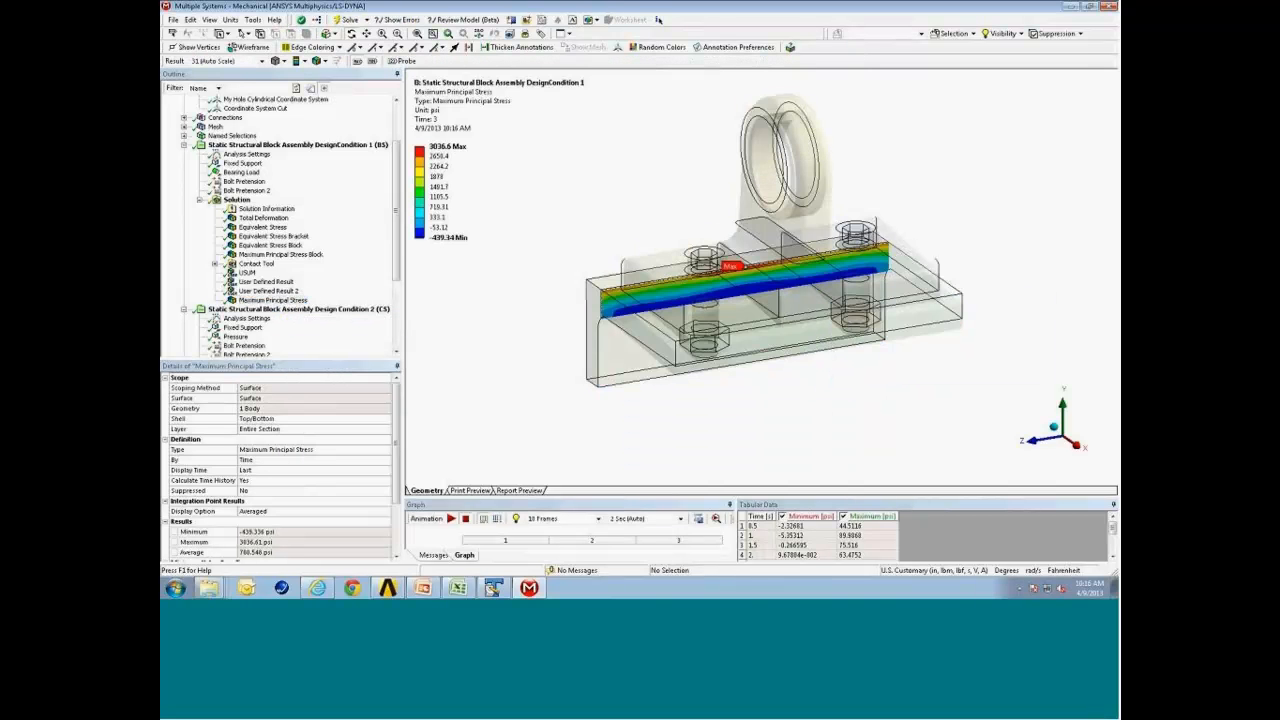
{"action": "middle_click_drag", "start_coordinate": [668, 316], "coordinate": [560, 206]}
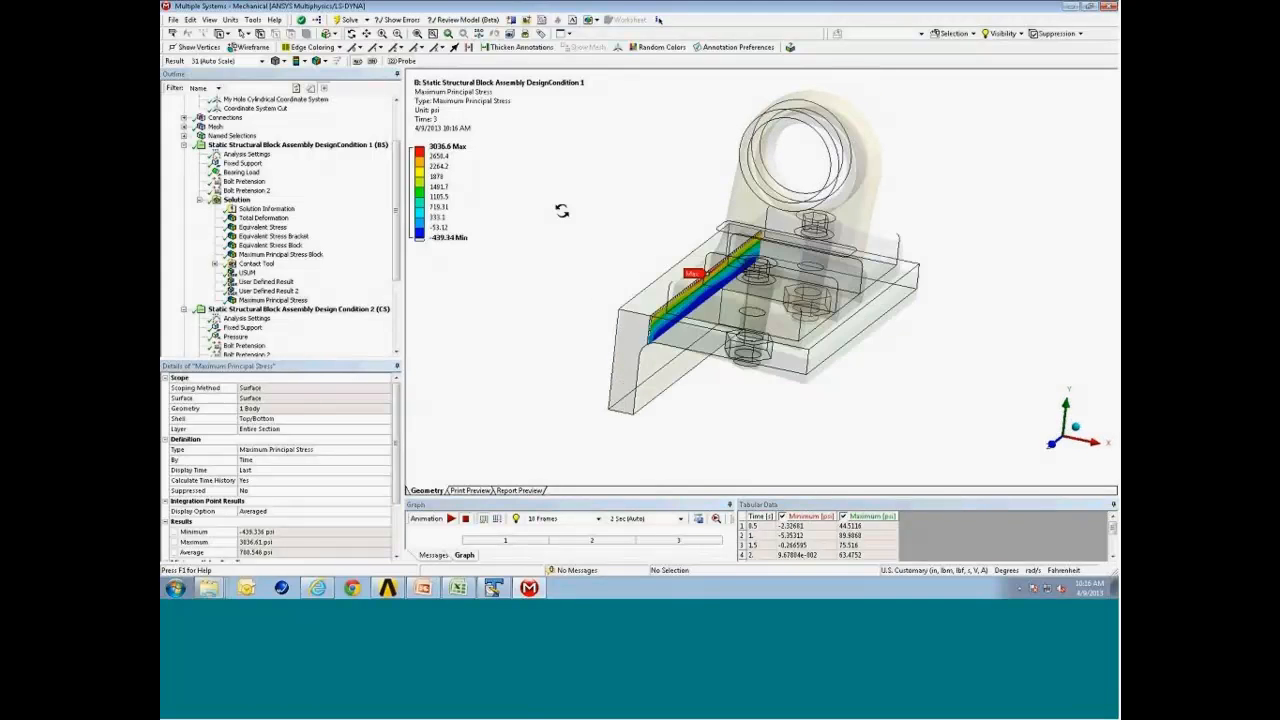
Switch the display to Shaded Exterior and Edges and orbit around the stress contour on the cut.
{"action": "left_click", "coordinate": [210, 21]}
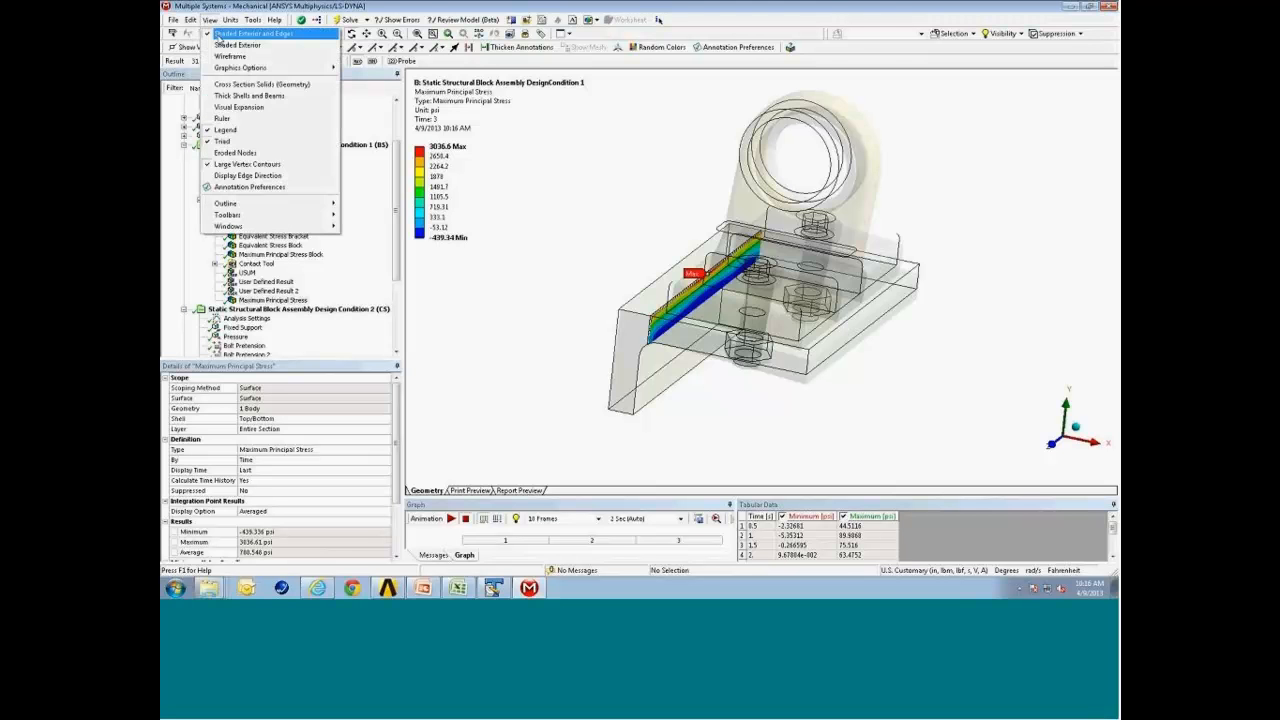
{"action": "left_click", "coordinate": [228, 35]}
{"action": "middle_click_drag", "start_coordinate": [700, 254], "coordinate": [657, 288]}
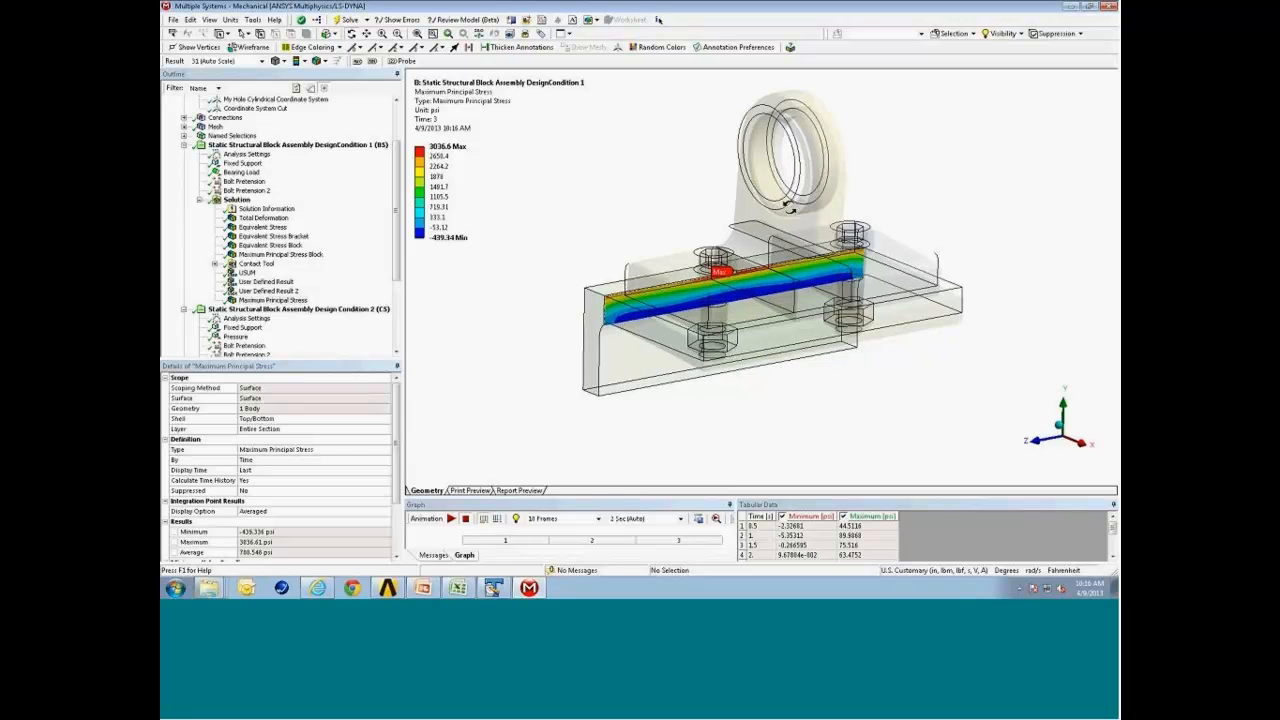
{"action": "mouse_move", "coordinate": [773, 290]}
{"action": "middle_mouse_down"}
{"action": "mouse_move", "coordinate": [771, 249]}
{"action": "mouse_move", "coordinate": [782, 283]}
{"action": "middle_mouse_up"}
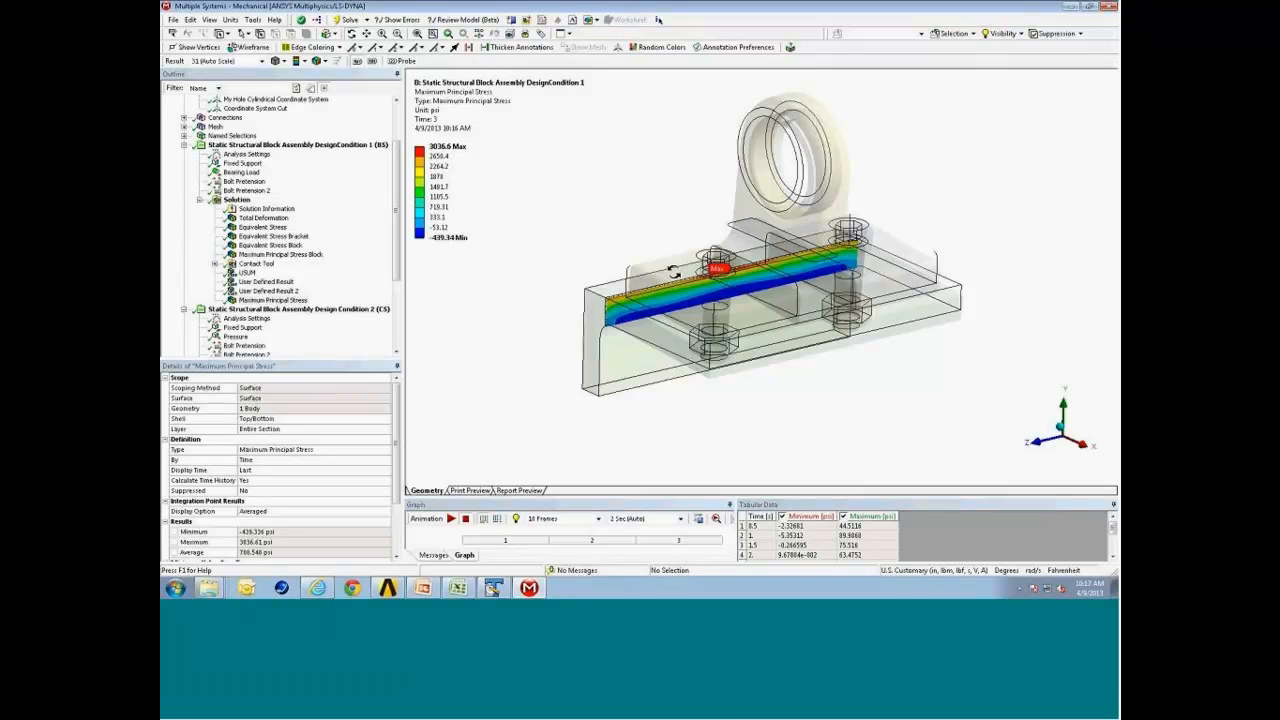
{"action": "left_click_drag", "start_coordinate": [643, 270], "coordinate": [635, 314]}
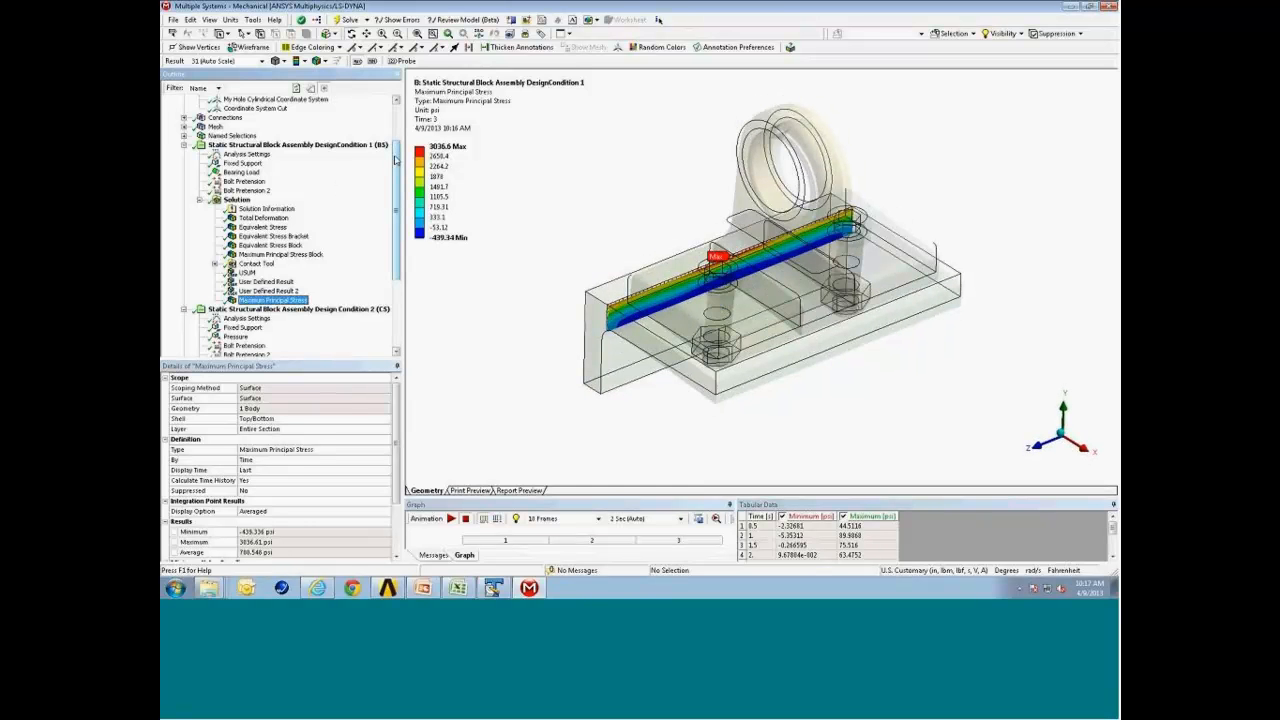
Insert a Force Reaction probe under Design Condition 1's Solution.
{"action": "scroll", "coordinate": [397, 163], "scroll_direction": "up", "scroll_amount": 3}
{"action": "left_click", "coordinate": [306, 212]}
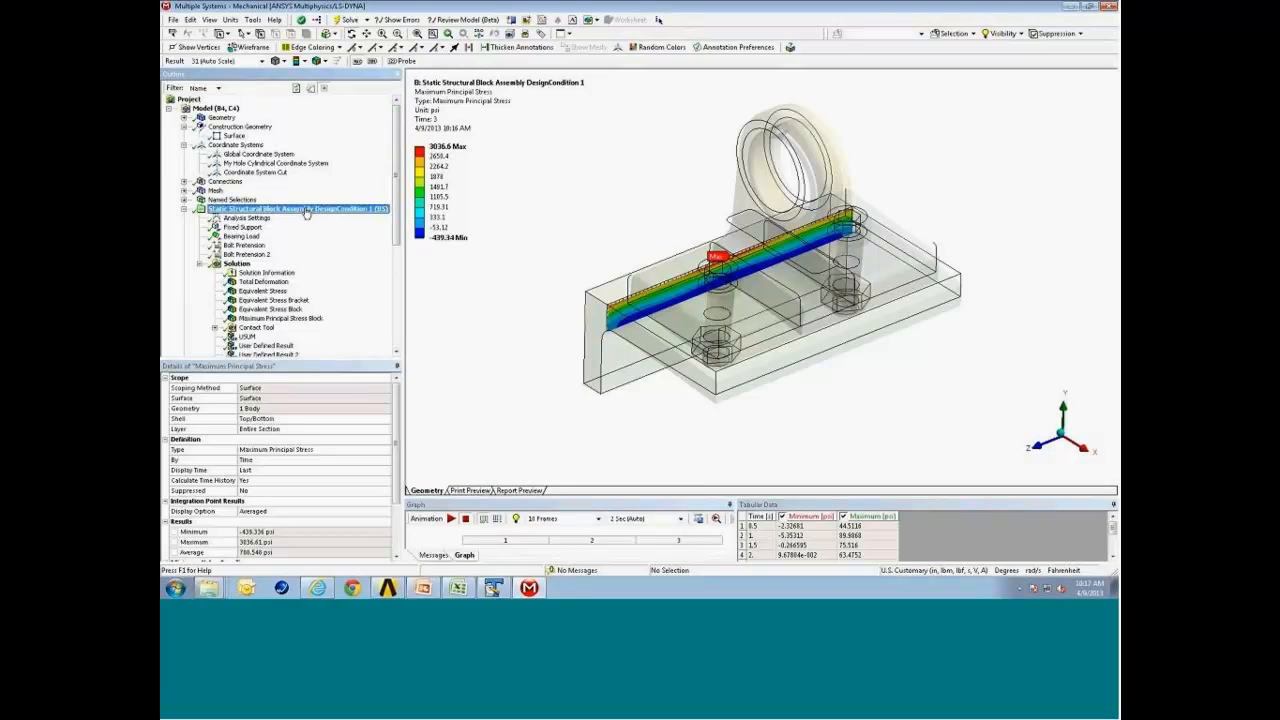
{"action": "scroll", "coordinate": [397, 232], "scroll_direction": "down", "scroll_amount": 2}
{"action": "scroll", "coordinate": [397, 232], "scroll_direction": "down", "scroll_amount": 1}
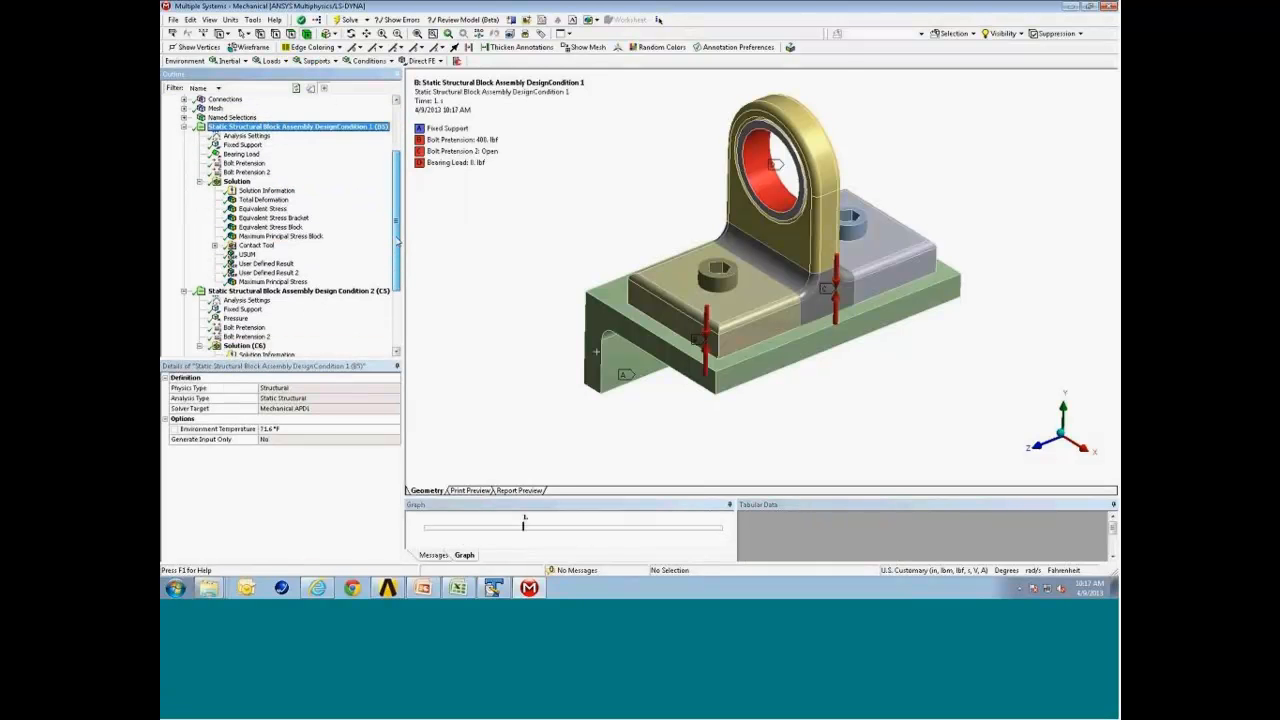
{"action": "left_click", "coordinate": [237, 190]}
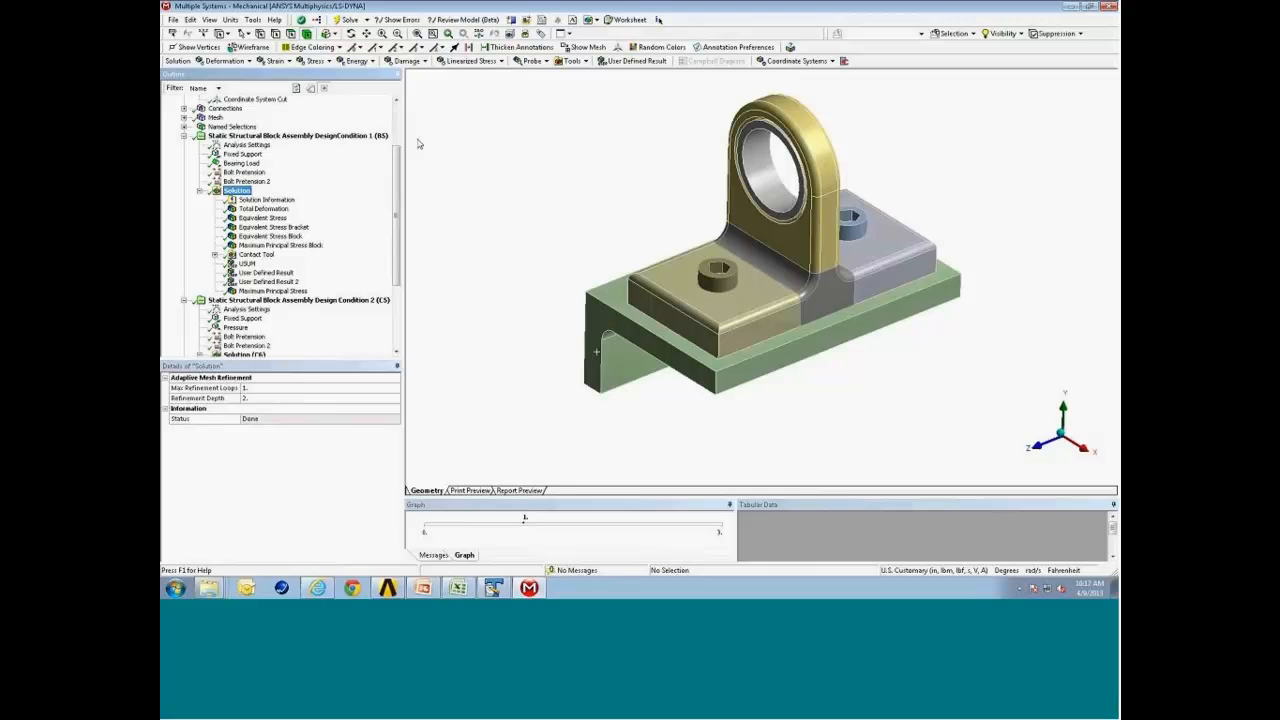
{"action": "left_click", "coordinate": [535, 61]}
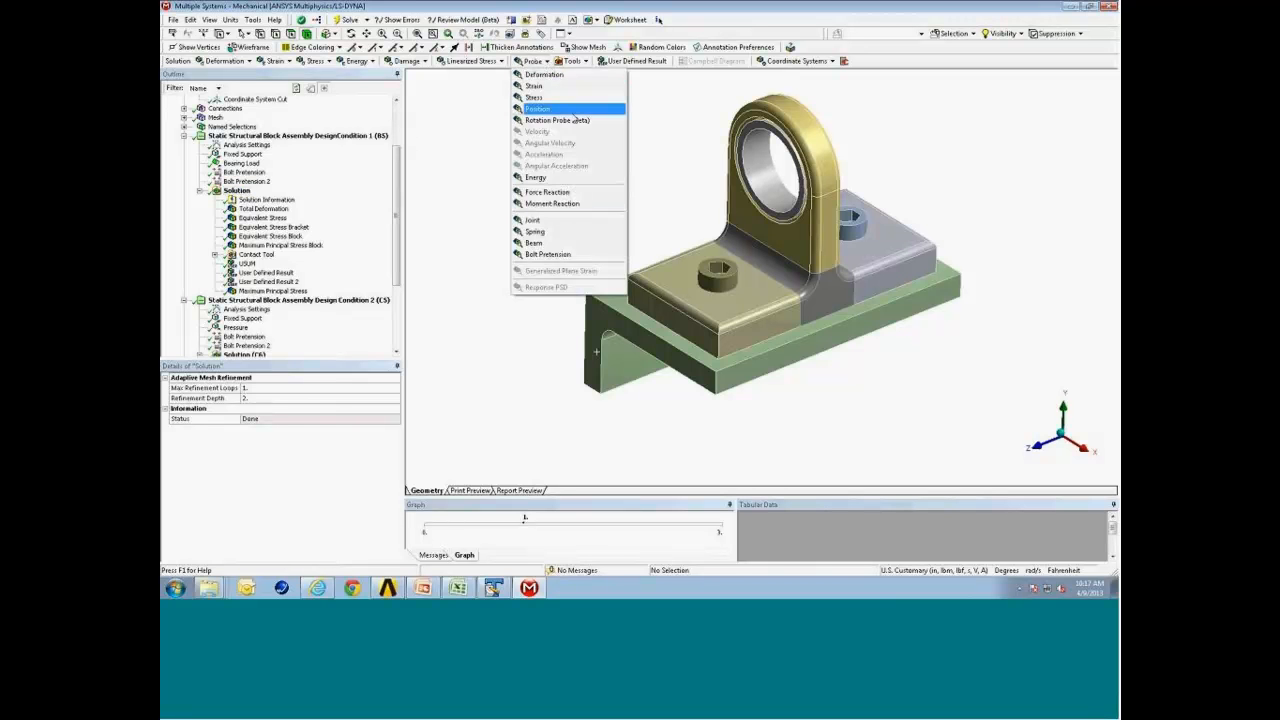
{"action": "left_click", "coordinate": [597, 192]}
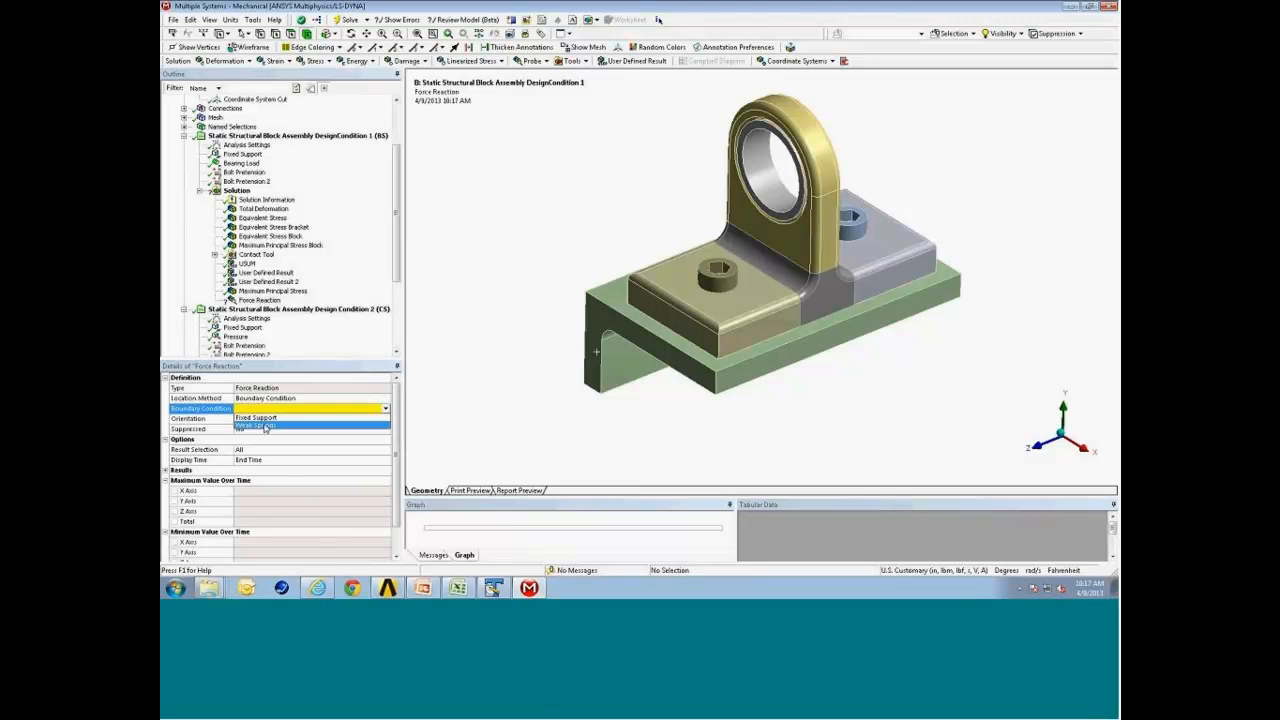
Set the Force Reaction's location method to Surface and choose the Surface construction surface.
{"action": "left_click", "coordinate": [364, 404]}
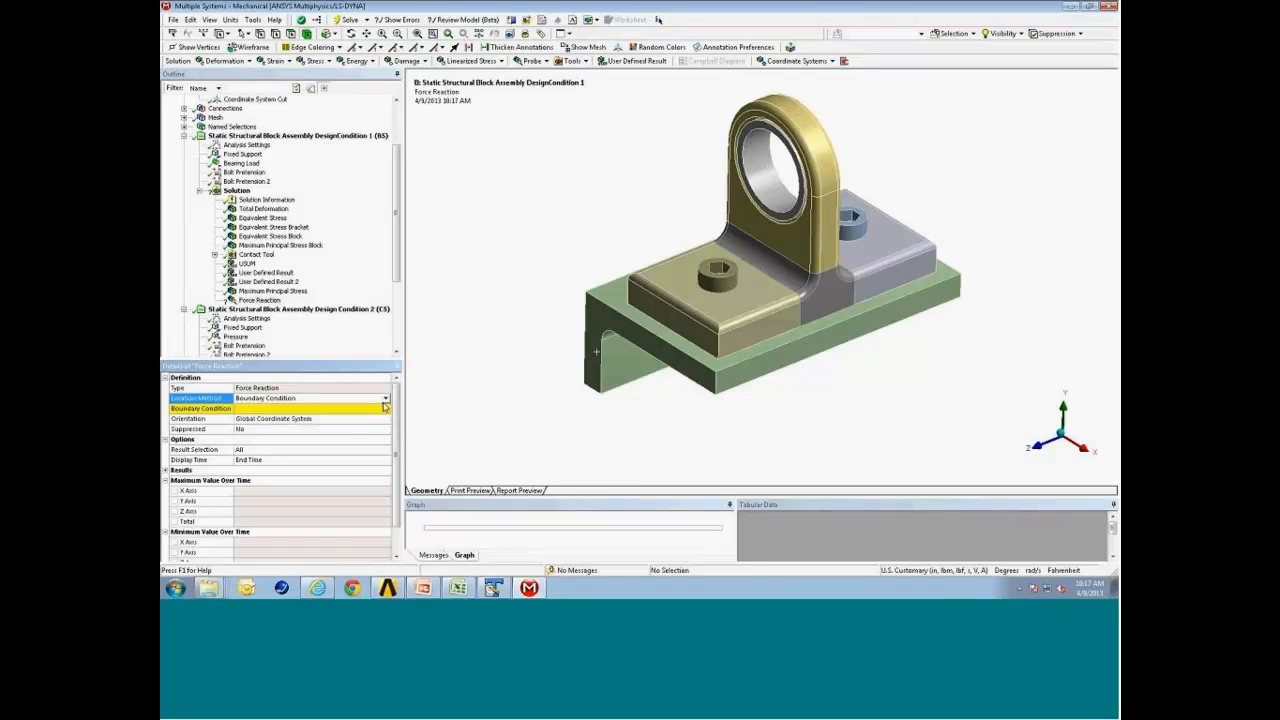
{"action": "left_click", "coordinate": [383, 400]}
{"action": "scroll", "coordinate": [340, 430], "scroll_direction": "down", "scroll_amount": 1}
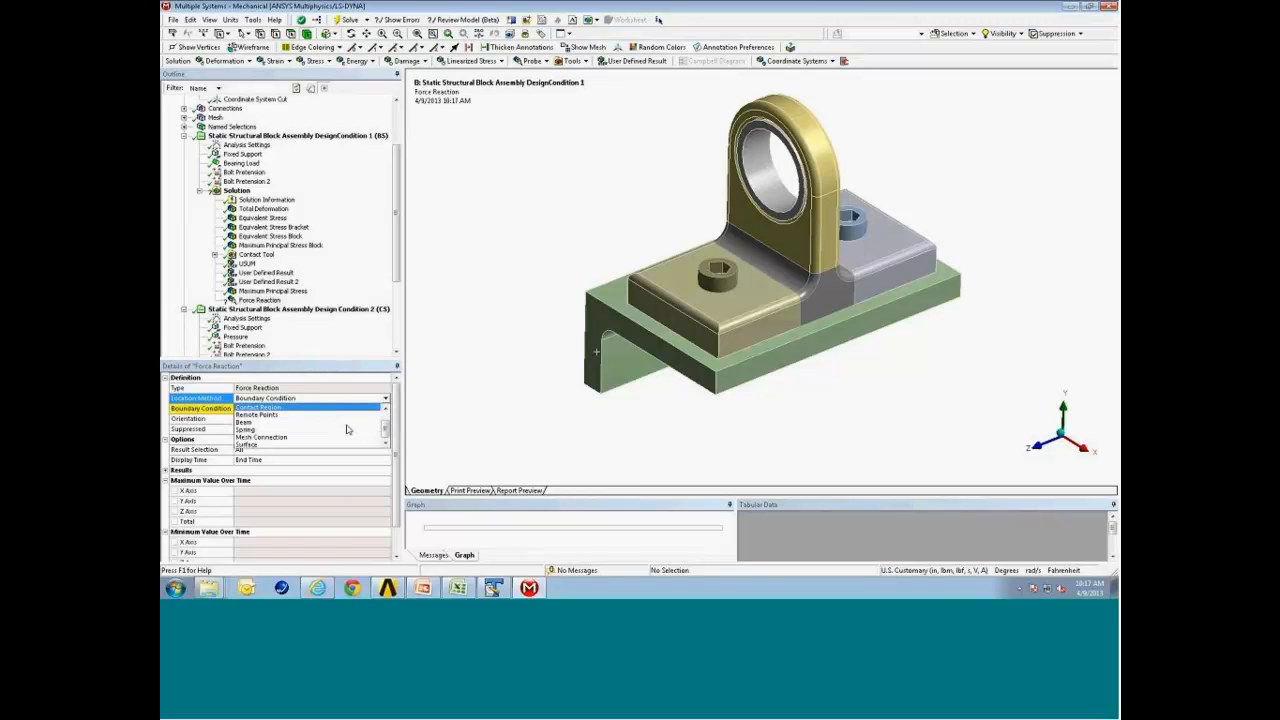
{"action": "left_click", "coordinate": [315, 445]}
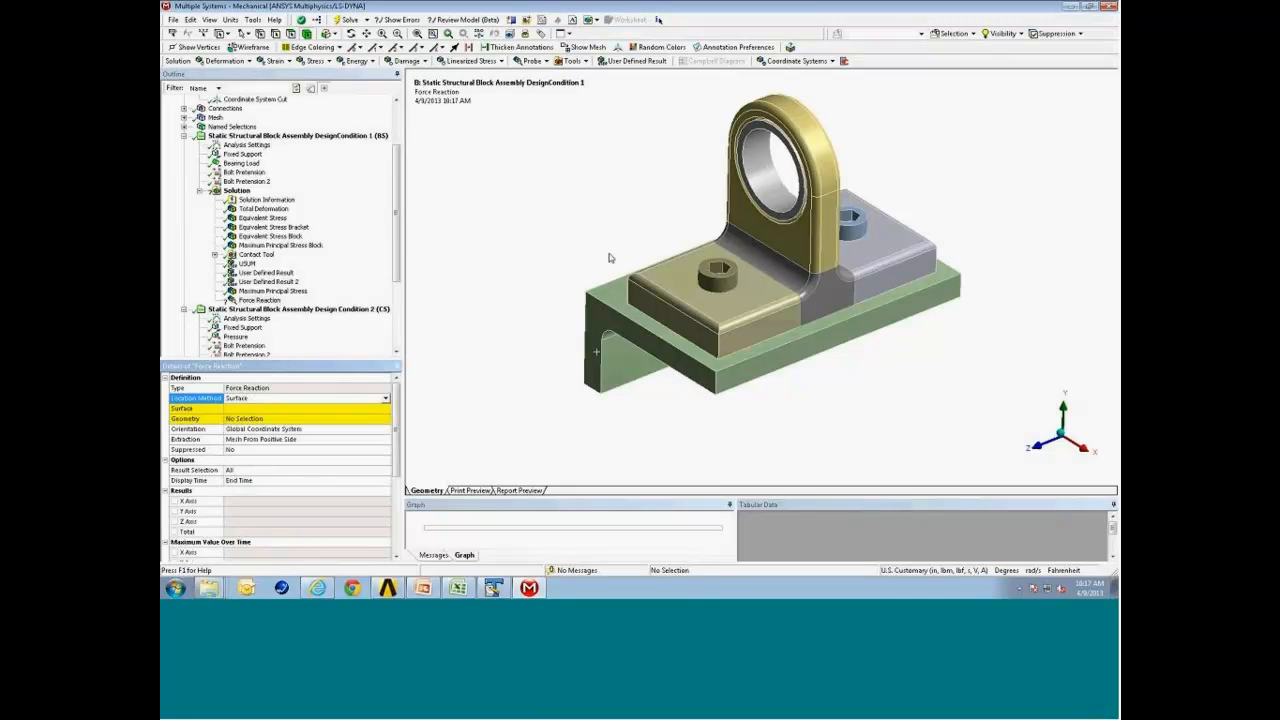
{"action": "left_click", "coordinate": [345, 409]}
{"action": "left_click", "coordinate": [384, 410]}
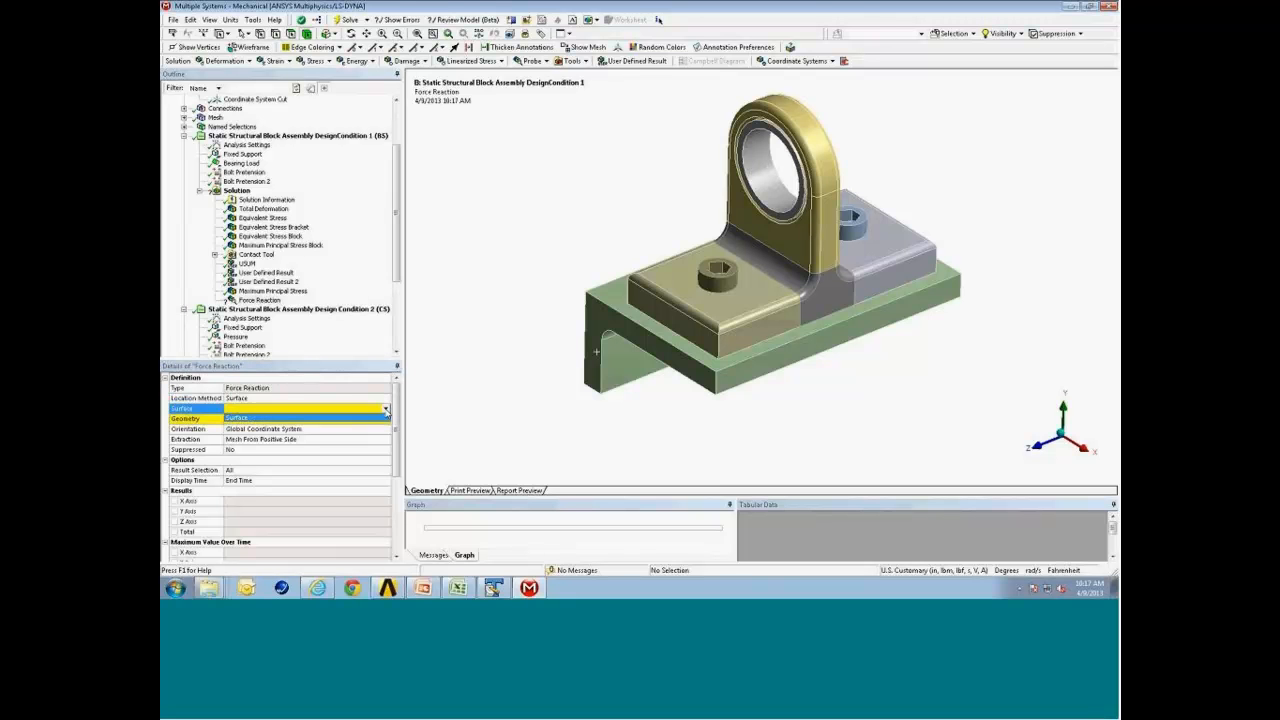
{"action": "left_click", "coordinate": [360, 419]}
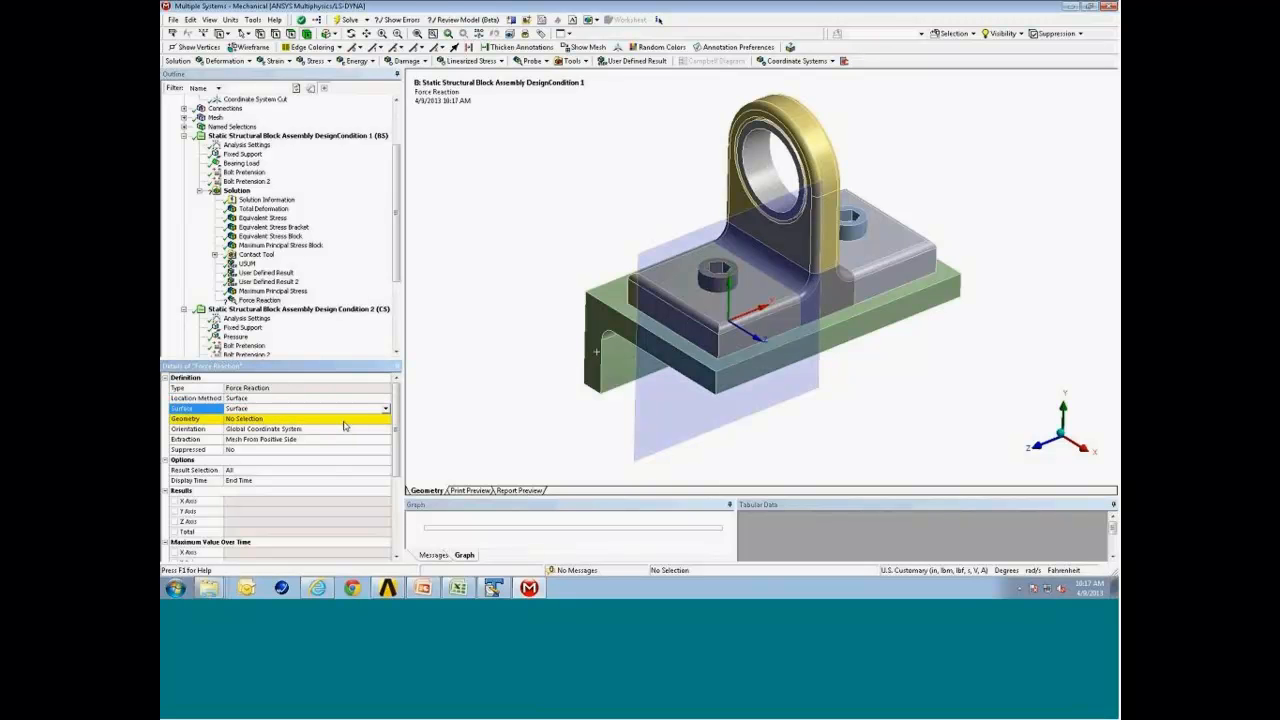
Restrict the Force Reaction's geometry to the angle bracket body.
{"action": "left_click_drag", "start_coordinate": [521, 321], "coordinate": [555, 306]}
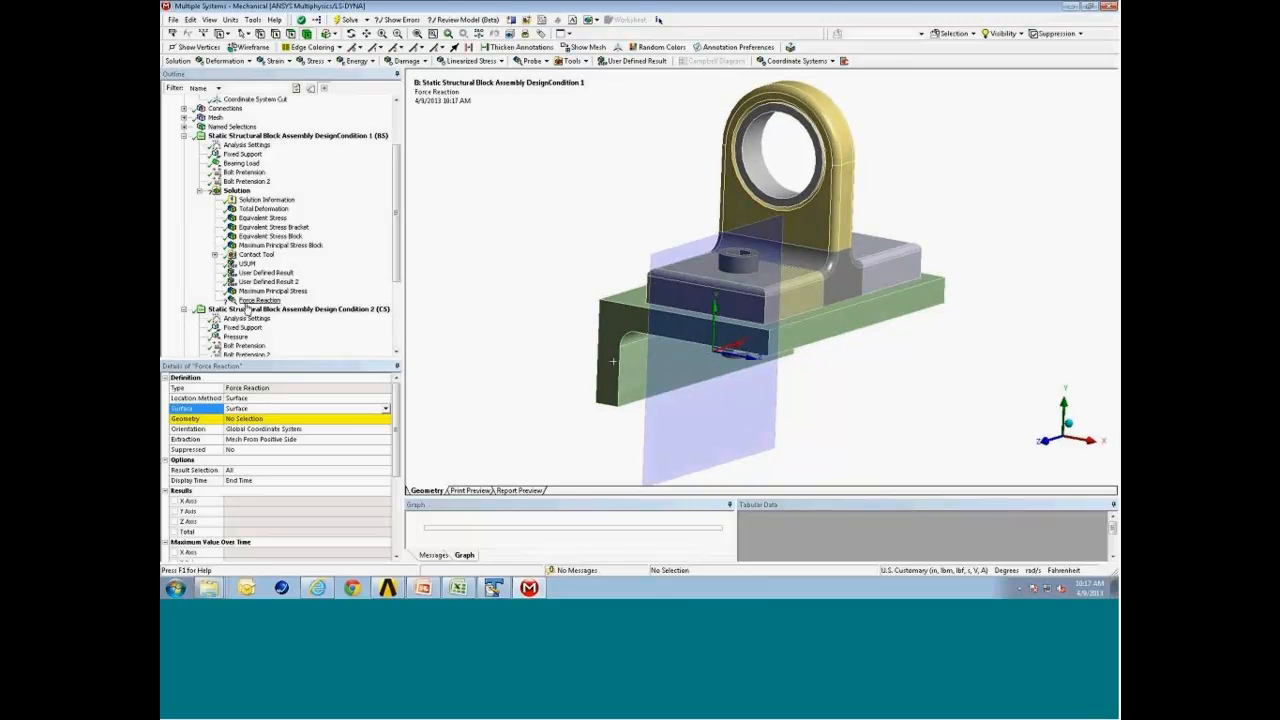
{"action": "left_click", "coordinate": [269, 420]}
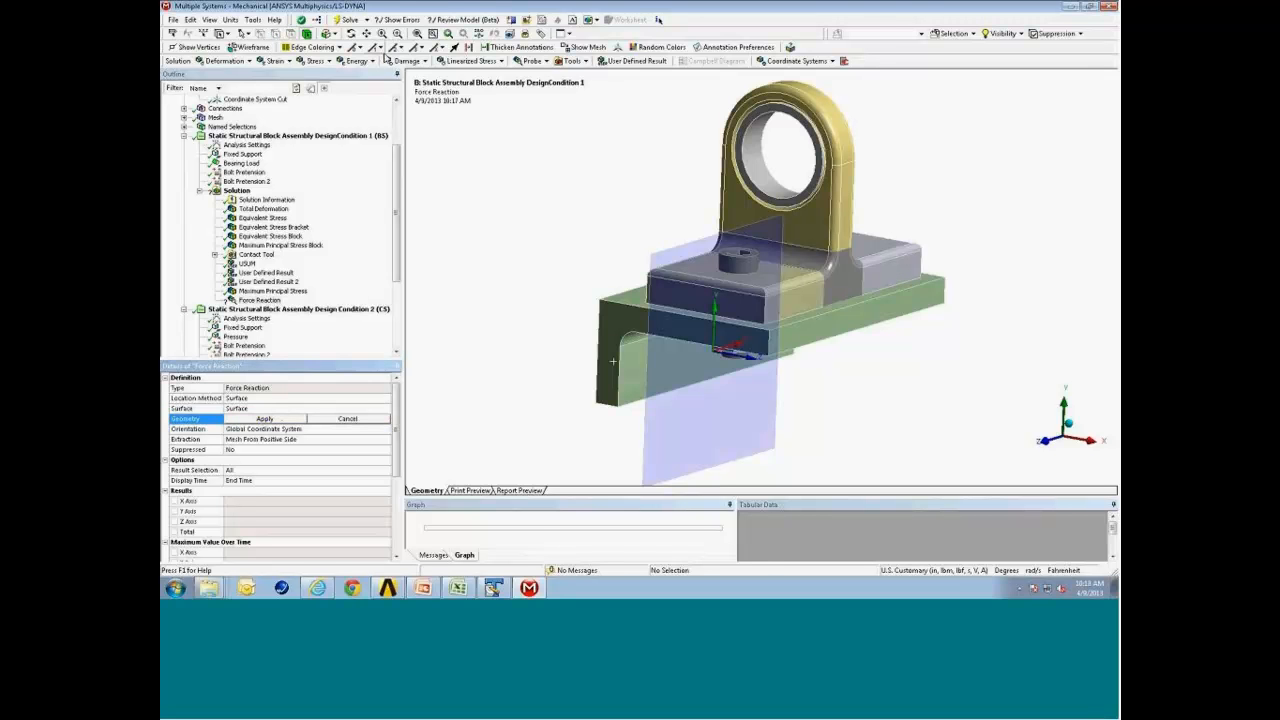
{"action": "left_click", "coordinate": [600, 338]}
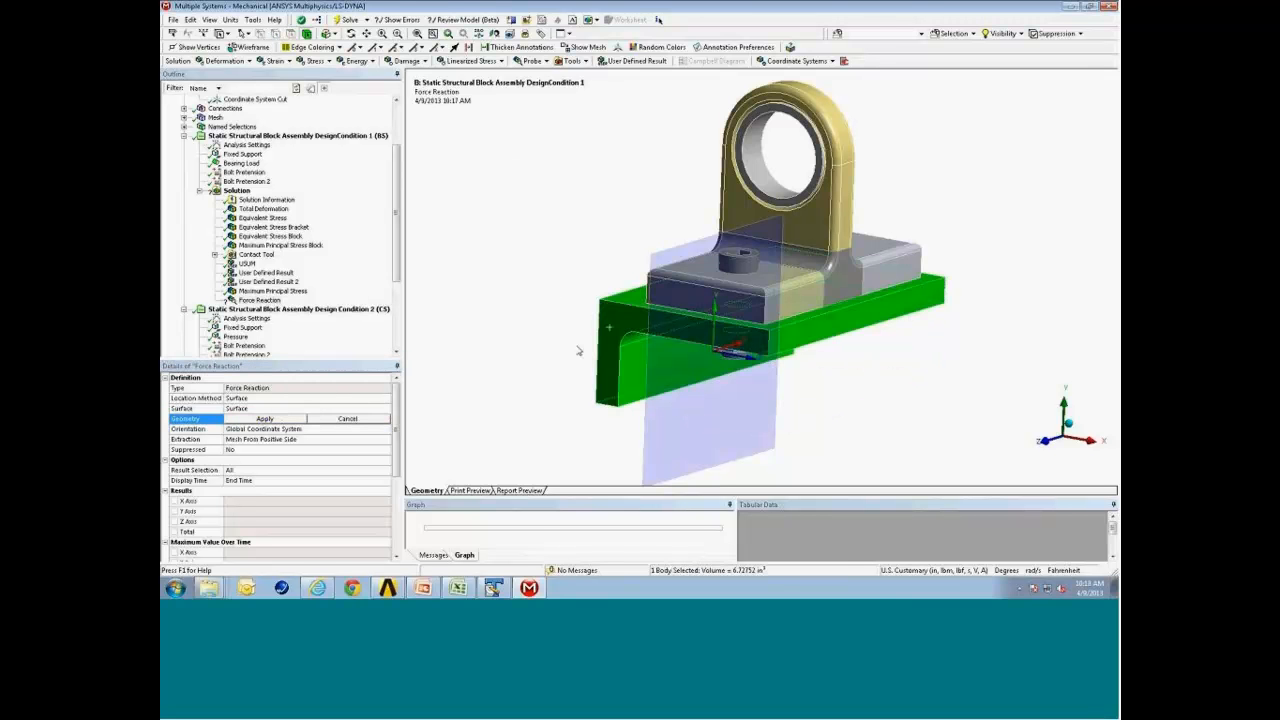
{"action": "left_click", "coordinate": [303, 419]}
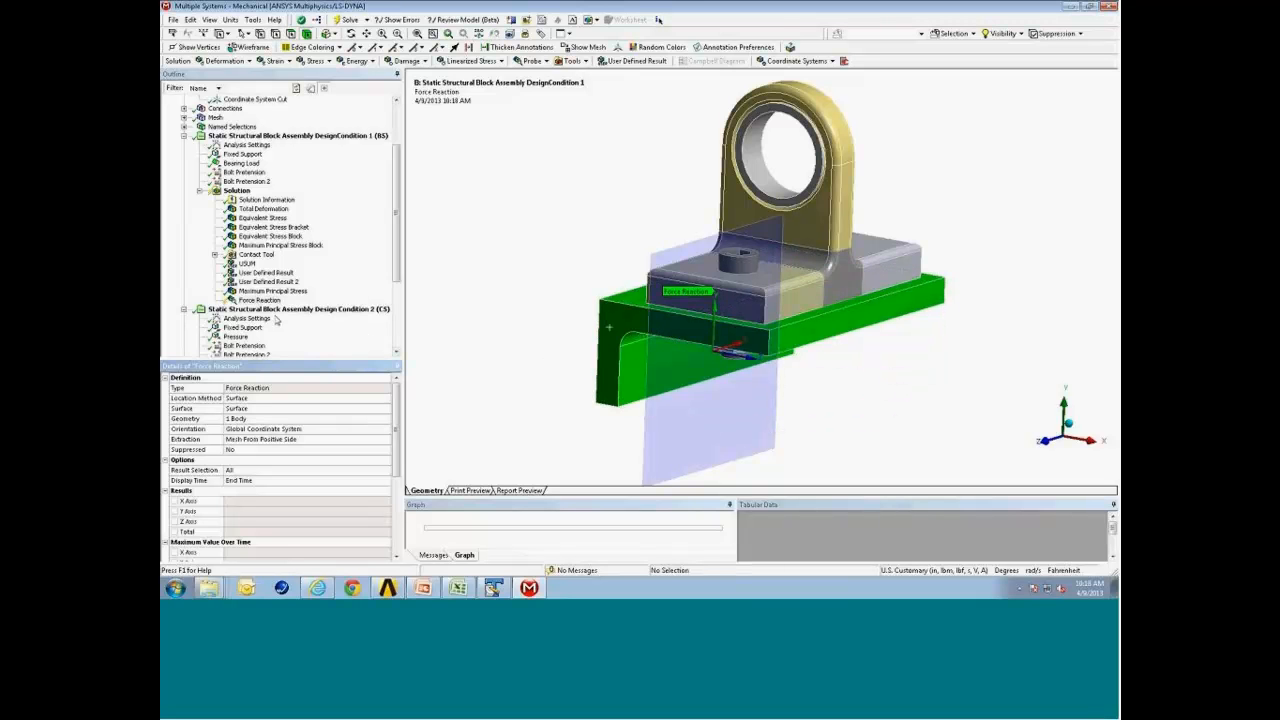
Evaluate the Force Reaction result.
{"action": "right_click", "coordinate": [272, 302]}
{"action": "left_click", "coordinate": [318, 325]}
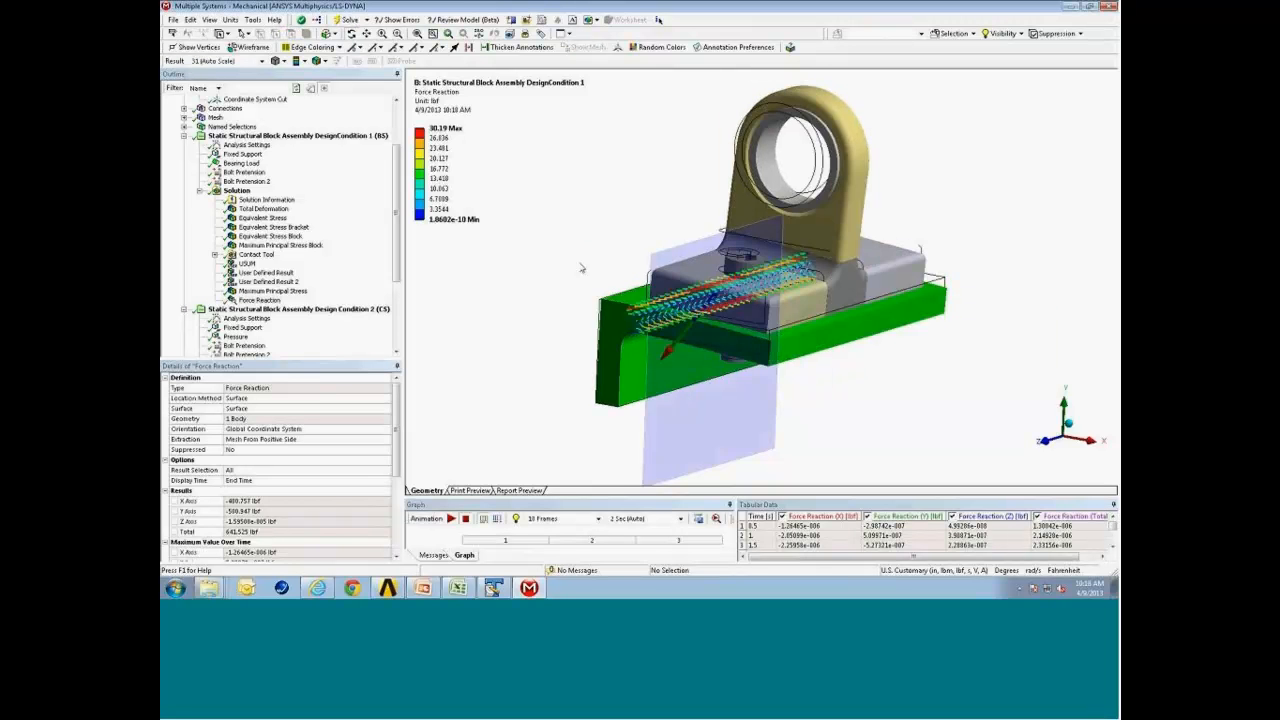
{"action": "middle_click_drag", "start_coordinate": [583, 267], "coordinate": [690, 262]}
Hide all bodies except the angle bracket and display the Force Reaction result again.
{"action": "scroll", "coordinate": [378, 97], "scroll_direction": "up", "scroll_amount": 3}
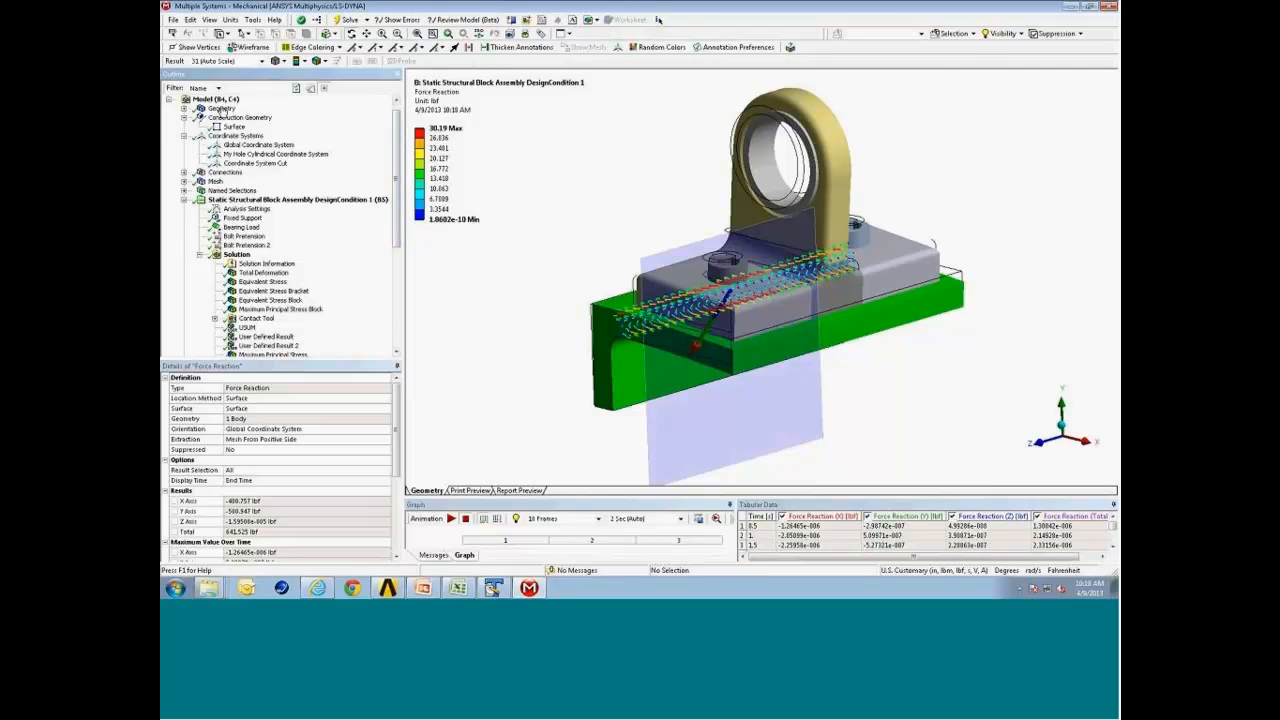
{"action": "left_click", "coordinate": [221, 108]}
{"action": "left_click", "coordinate": [649, 371]}
{"action": "right_click", "coordinate": [645, 368]}
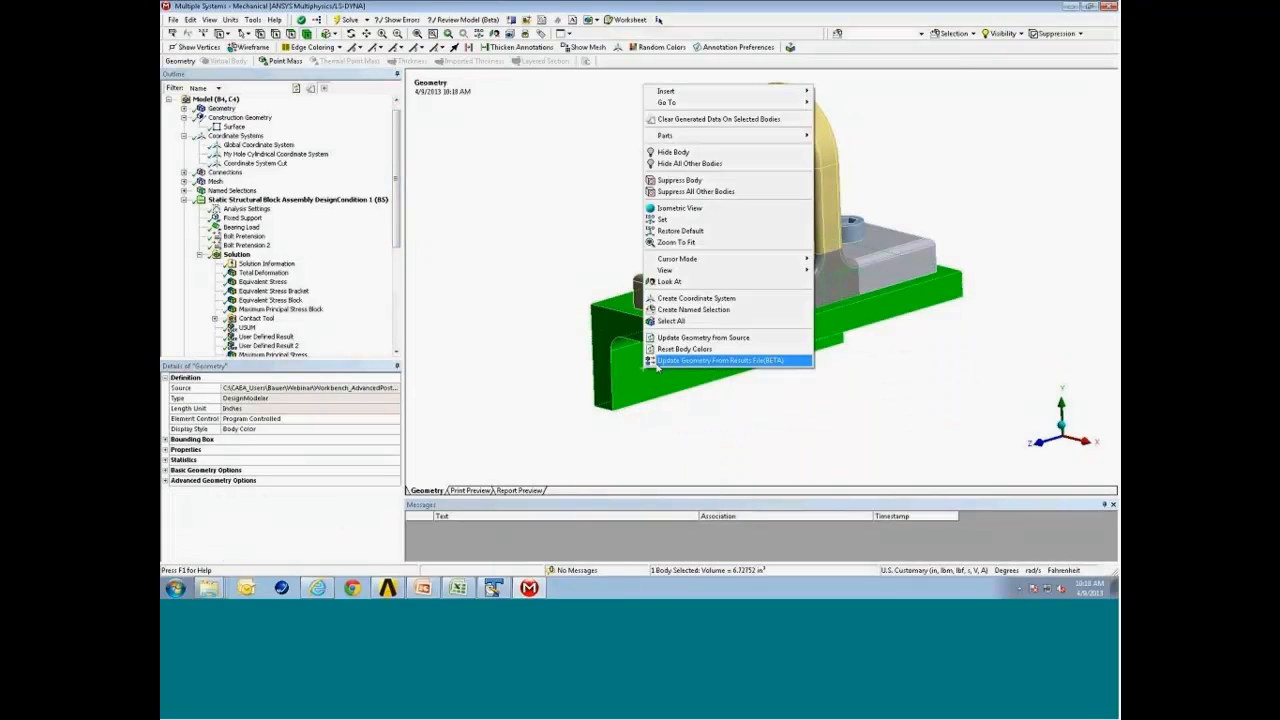
{"action": "left_click", "coordinate": [690, 163]}
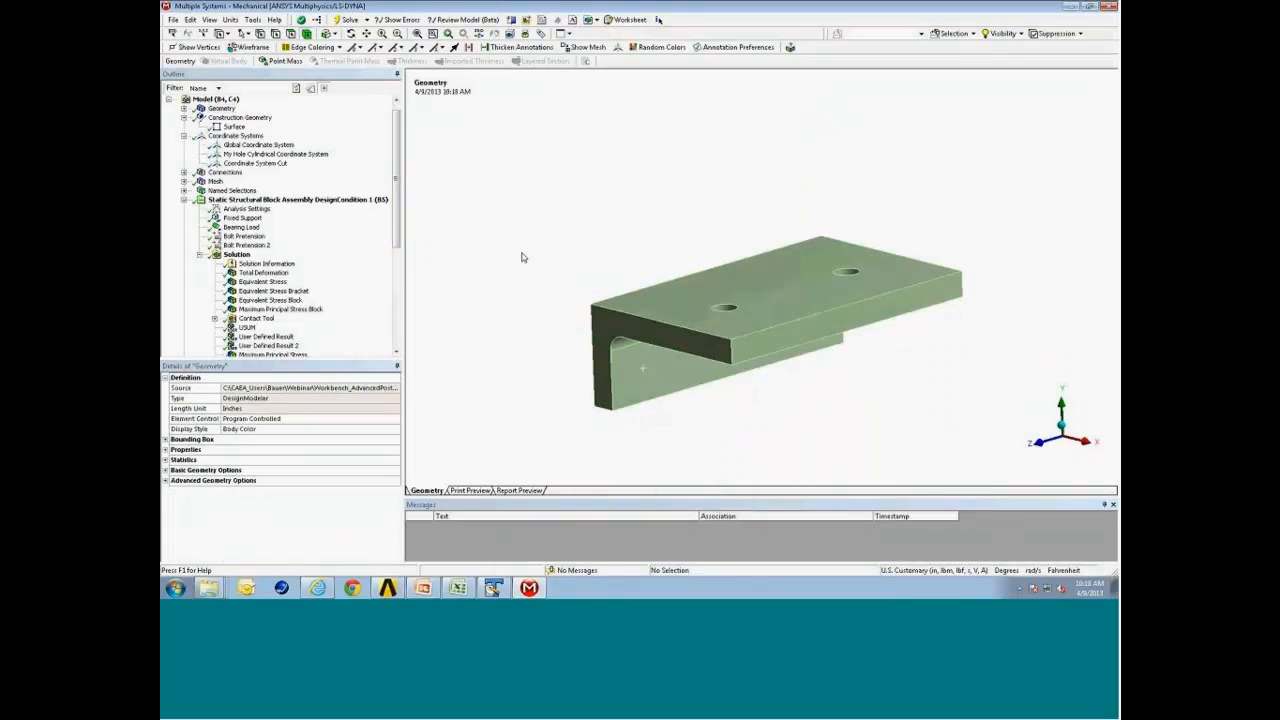
{"action": "scroll", "coordinate": [300, 233], "scroll_direction": "down", "scroll_amount": 4}
{"action": "left_click", "coordinate": [258, 263]}
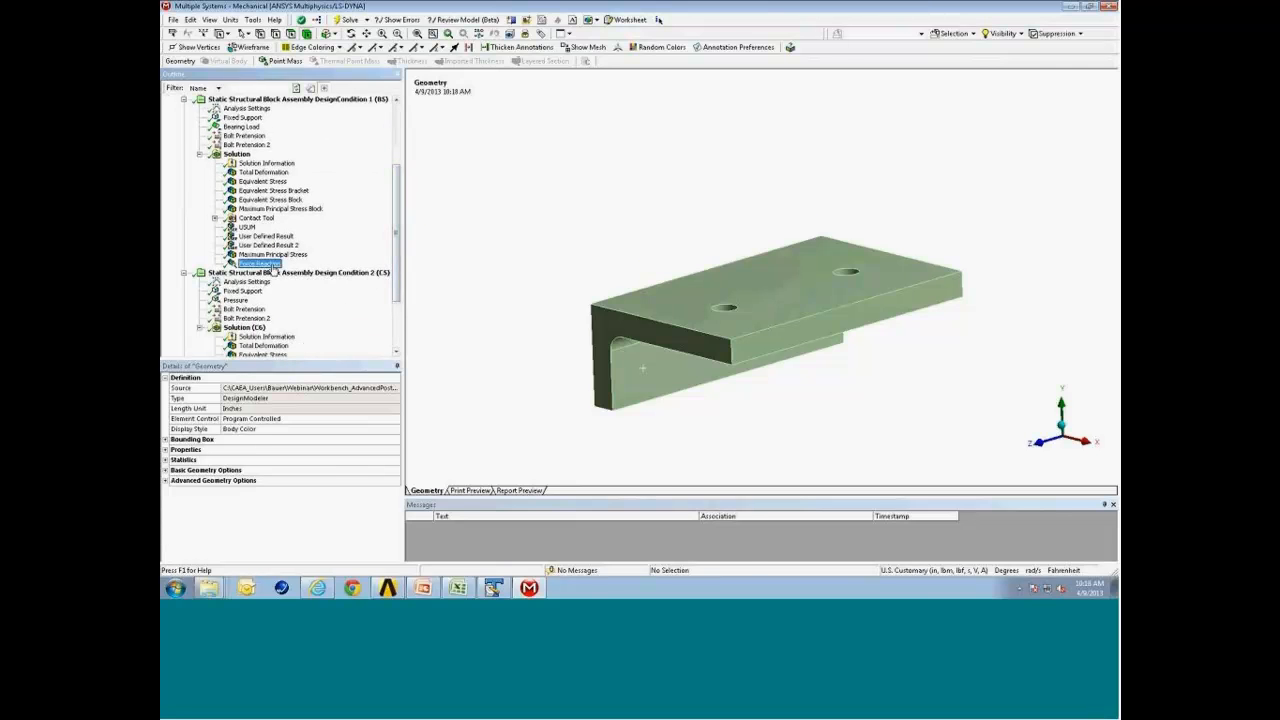
{"action": "left_click_drag", "start_coordinate": [782, 328], "coordinate": [781, 338]}
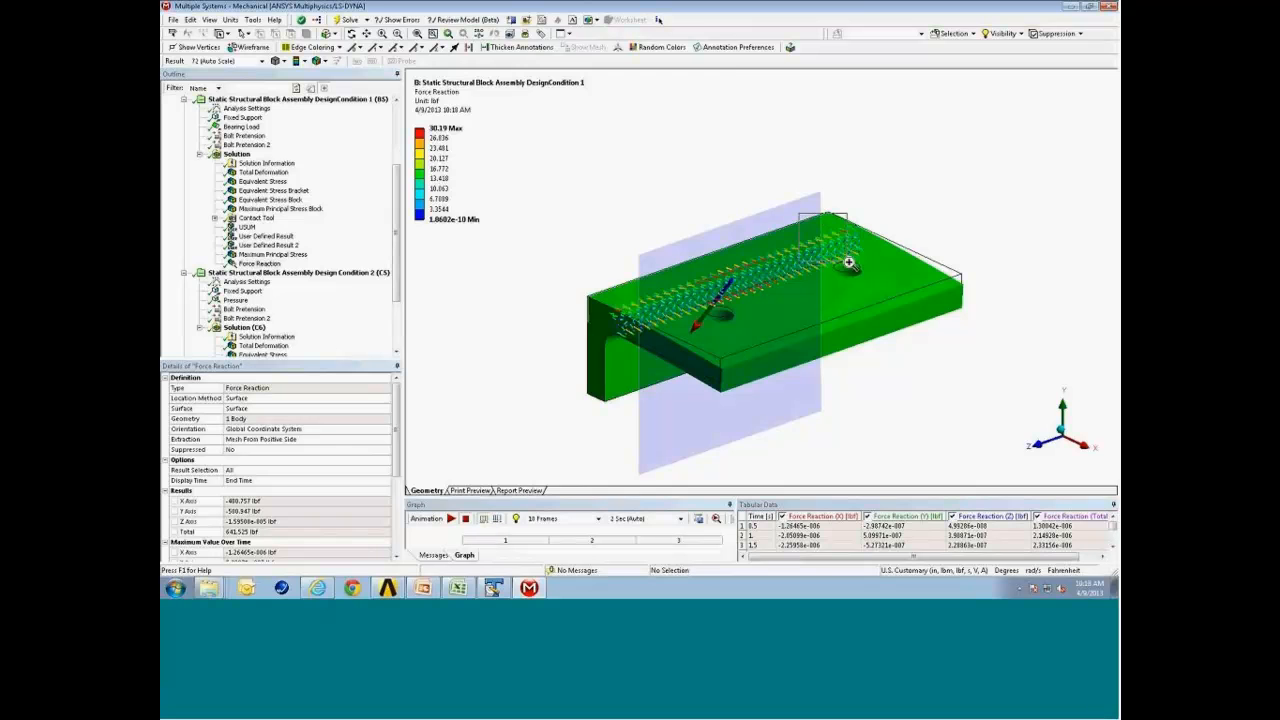
Zoom into the force reaction vectors and switch to wireframe display to inspect them.
{"action": "scroll", "coordinate": [850, 265], "scroll_direction": "up", "scroll_amount": 5}
{"action": "left_click_drag", "start_coordinate": [876, 290], "coordinate": [884, 287]}
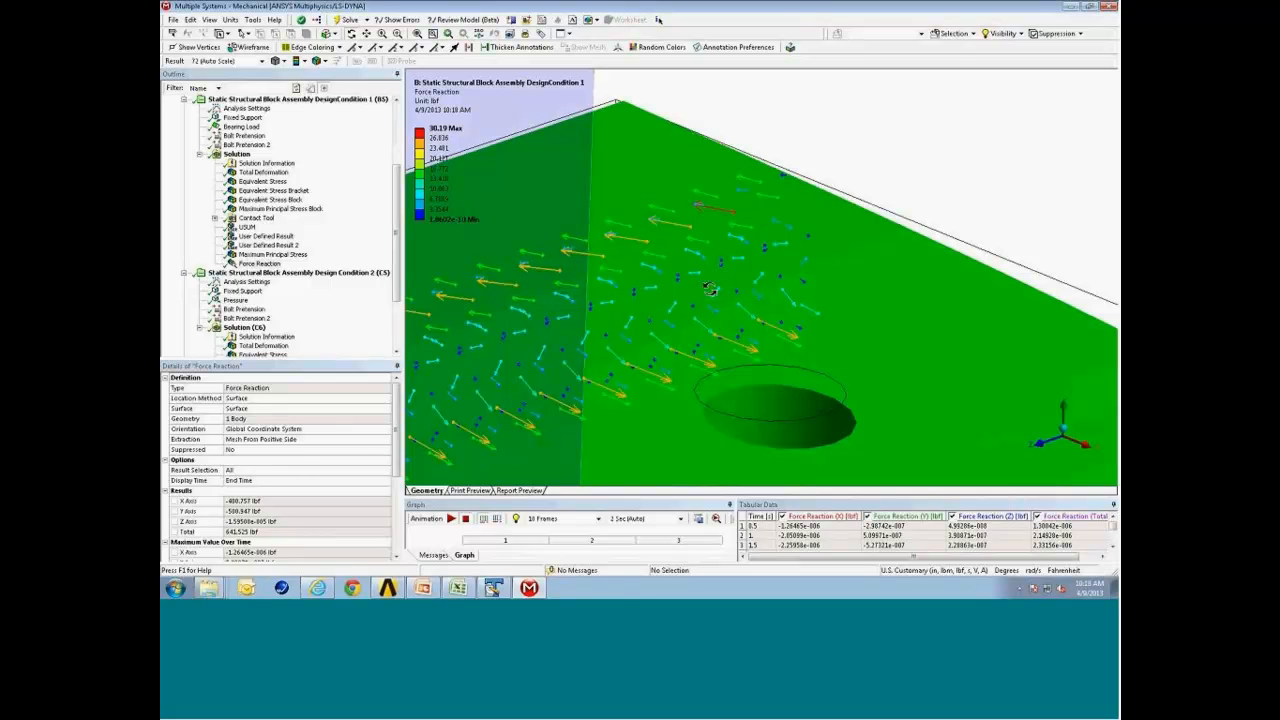
{"action": "left_click", "coordinate": [416, 35]}
{"action": "left_click_drag", "start_coordinate": [618, 328], "coordinate": [680, 332]}
{"action": "left_click", "coordinate": [250, 47]}
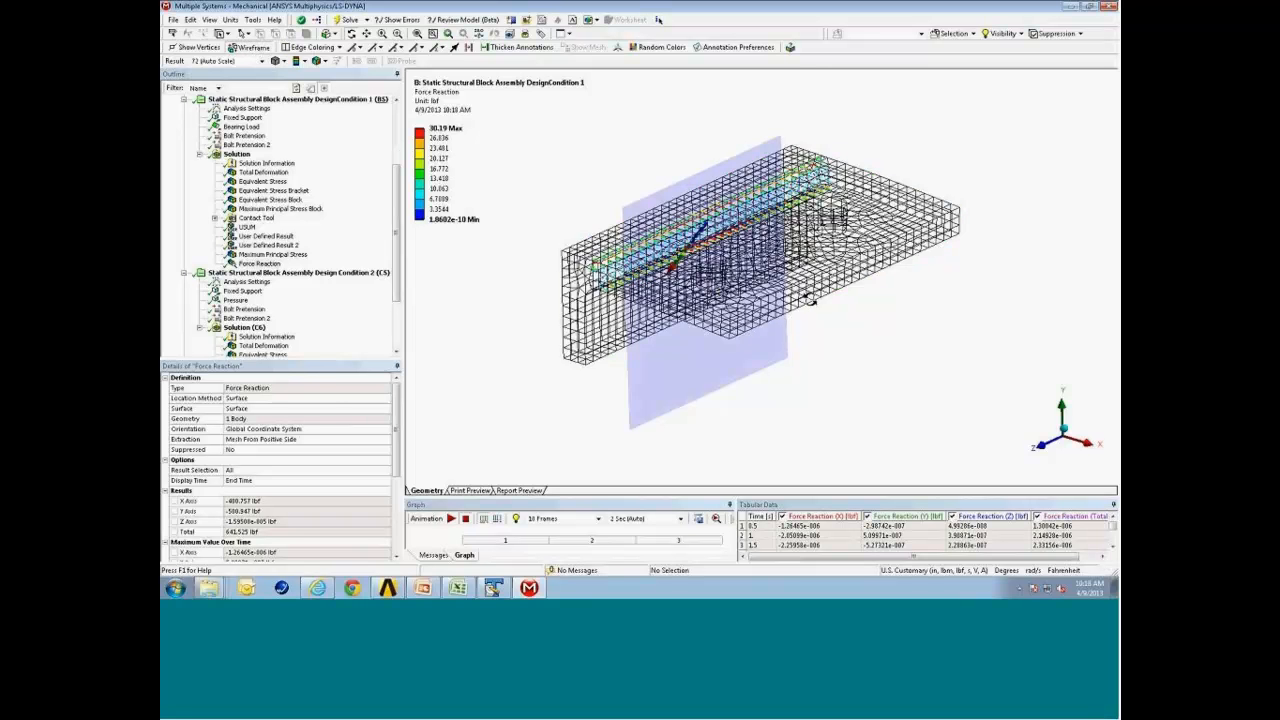
{"action": "middle_click_drag", "start_coordinate": [824, 303], "coordinate": [582, 305]}
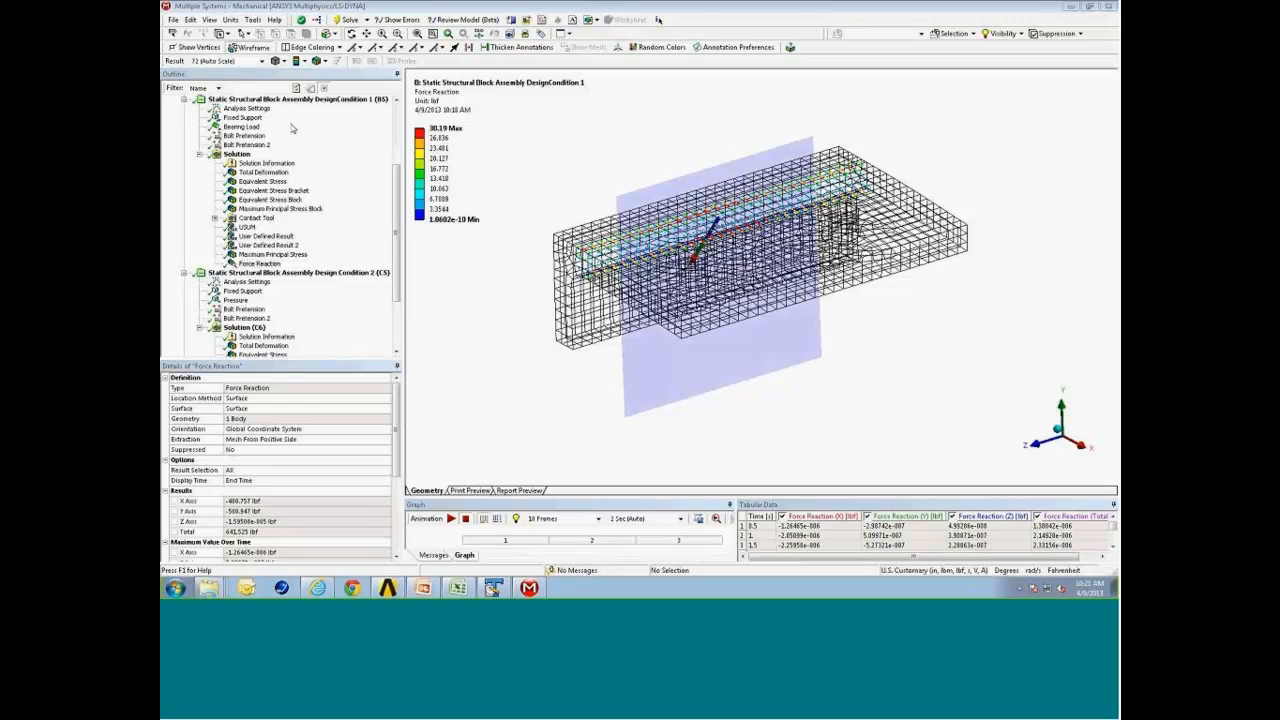
Select Design Condition 1's analysis and restore the shaded exterior and edges display.
{"action": "left_click", "coordinate": [340, 101]}
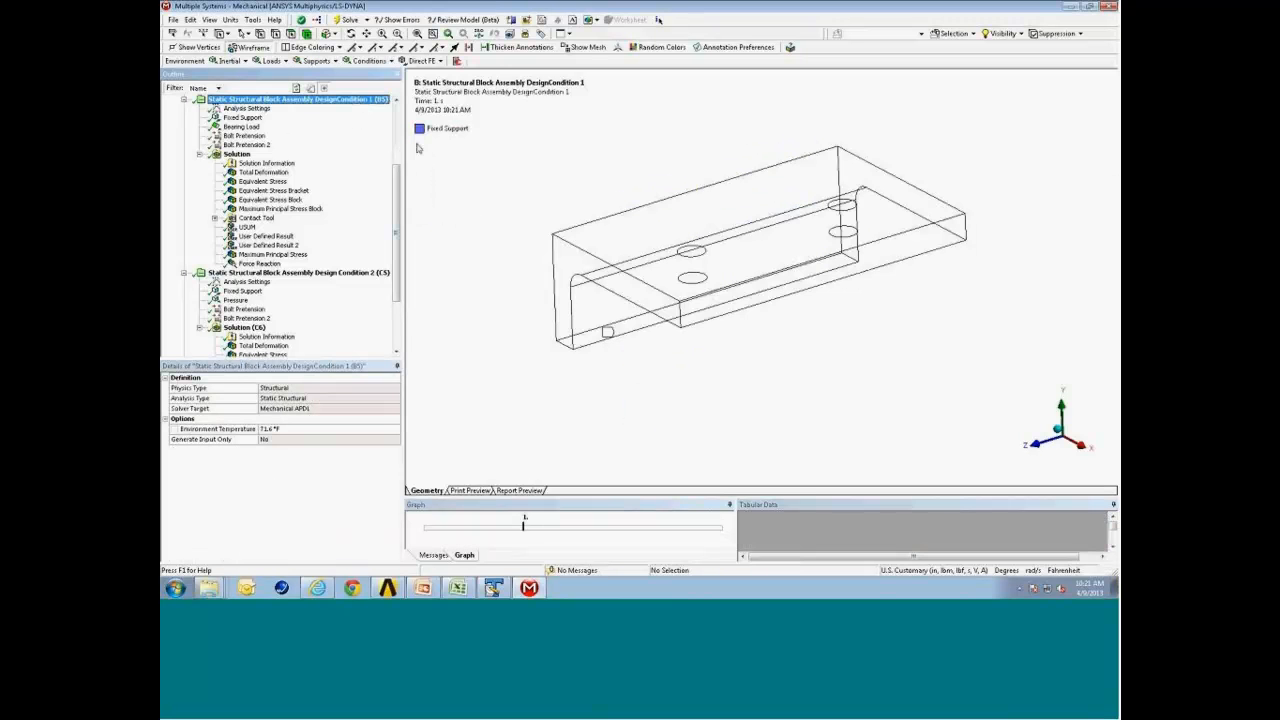
{"action": "left_click", "coordinate": [210, 20]}
{"action": "left_click", "coordinate": [250, 33]}
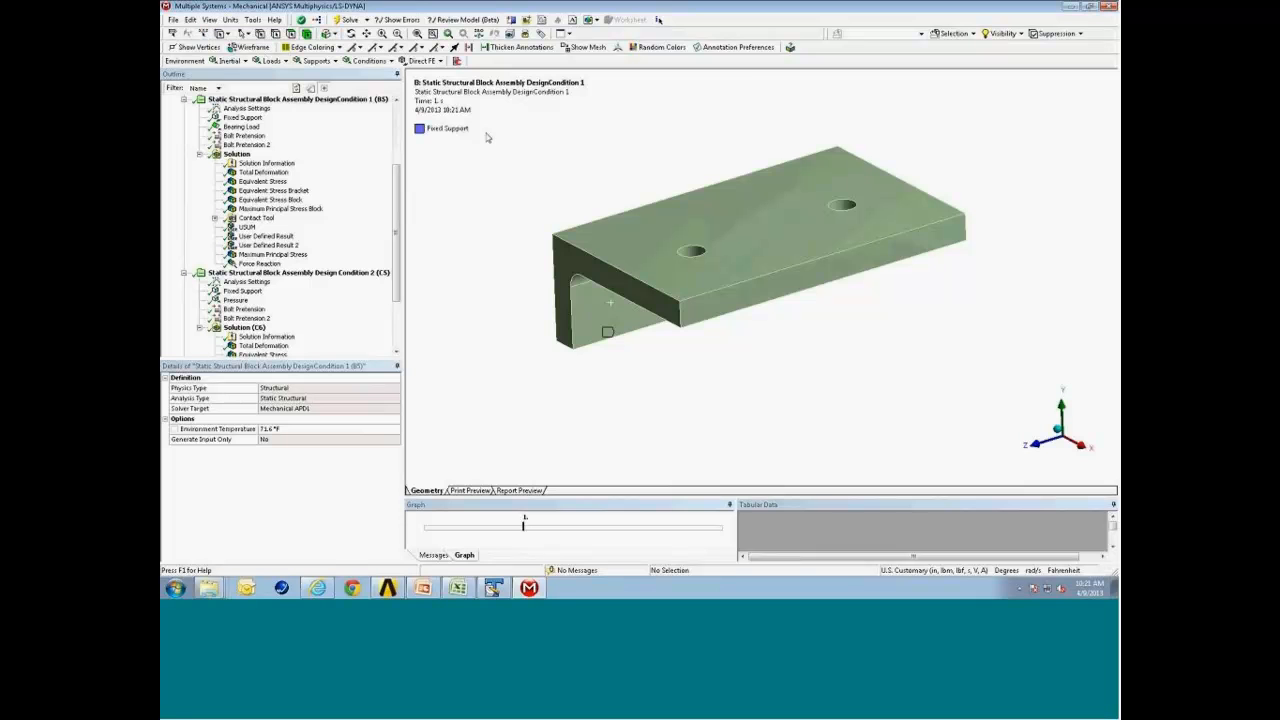
Show all bodies again and select Design Condition 1's Solution.
{"action": "right_click", "coordinate": [500, 169]}
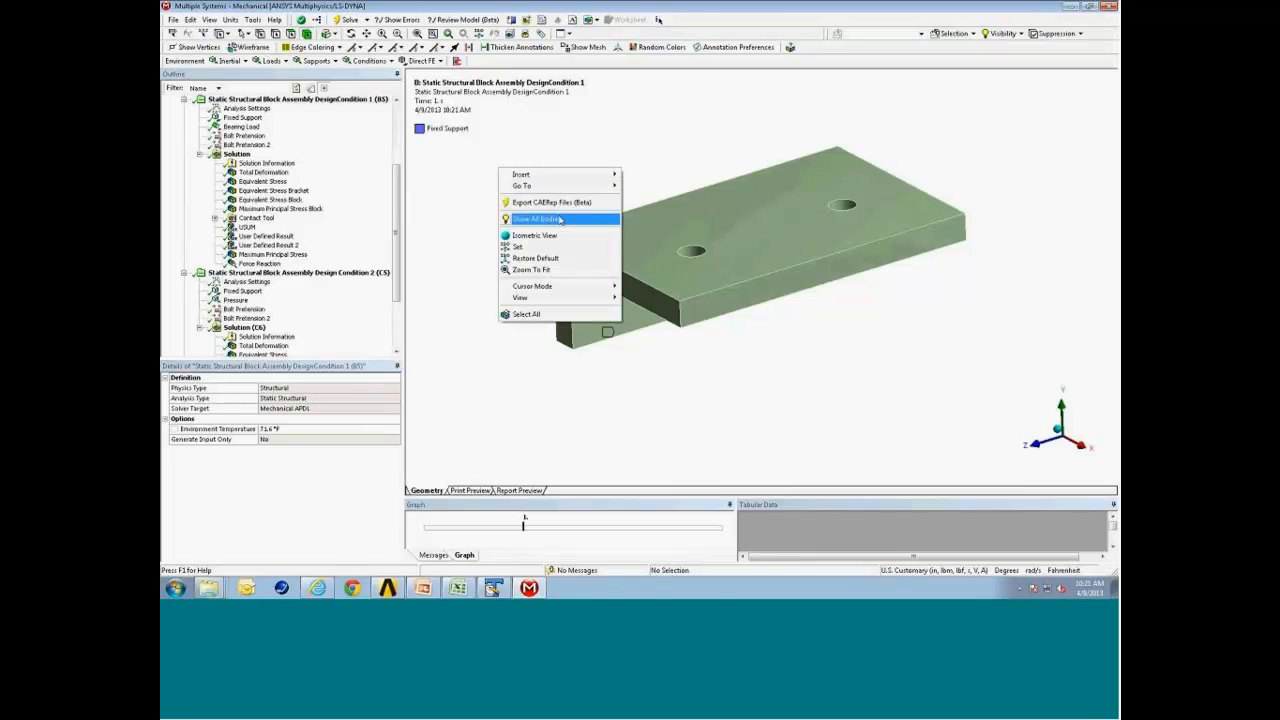
{"action": "left_click", "coordinate": [598, 218]}
{"action": "middle_click_drag", "start_coordinate": [757, 268], "coordinate": [770, 187]}
{"action": "middle_click_drag", "start_coordinate": [756, 272], "coordinate": [746, 293]}
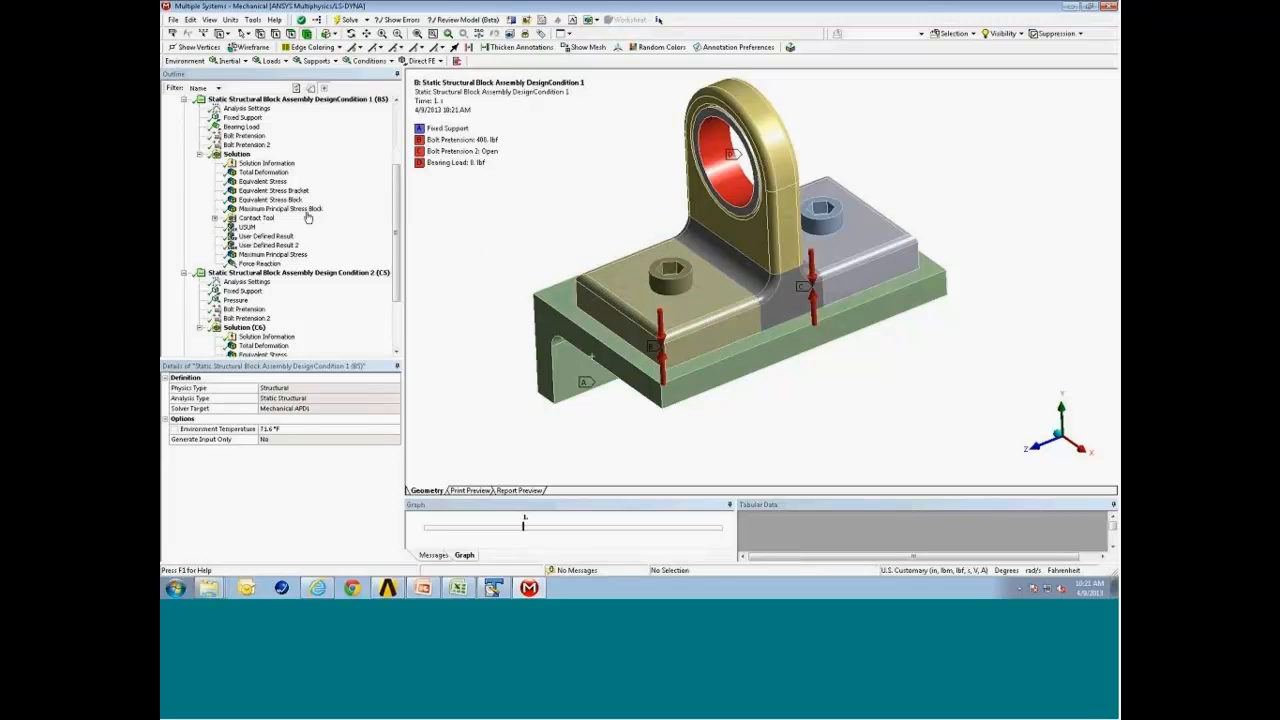
{"action": "left_click", "coordinate": [238, 154]}
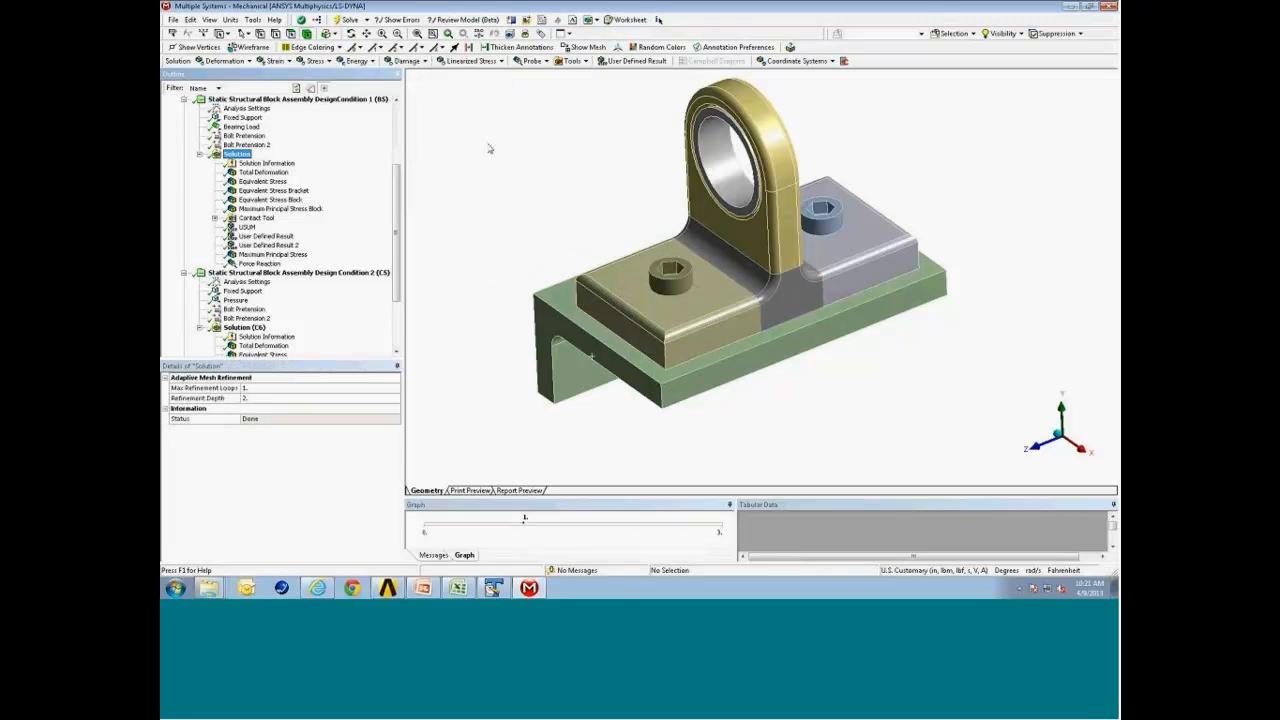
Insert a Force Reaction probe in Design Condition 1's solution and set its location method to Contact Region.
{"action": "left_click", "coordinate": [532, 61]}
{"action": "left_click", "coordinate": [548, 192]}
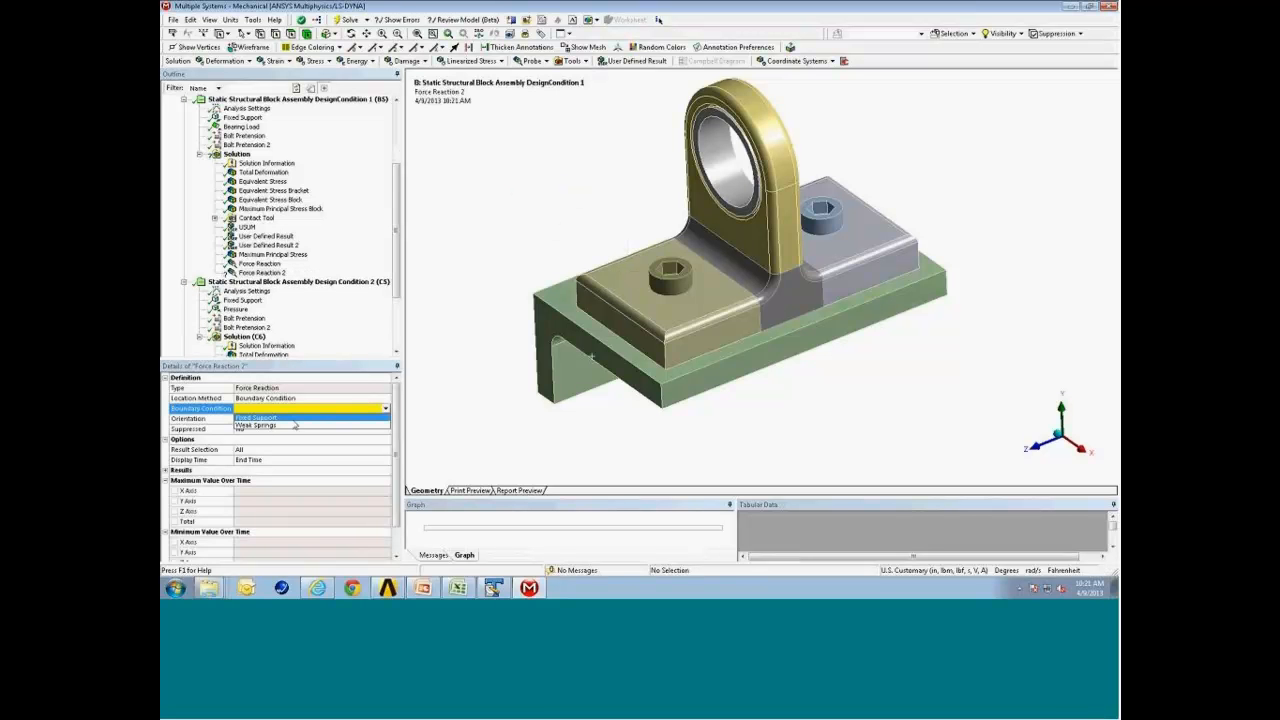
{"action": "left_click", "coordinate": [387, 399]}
{"action": "left_click", "coordinate": [387, 399]}
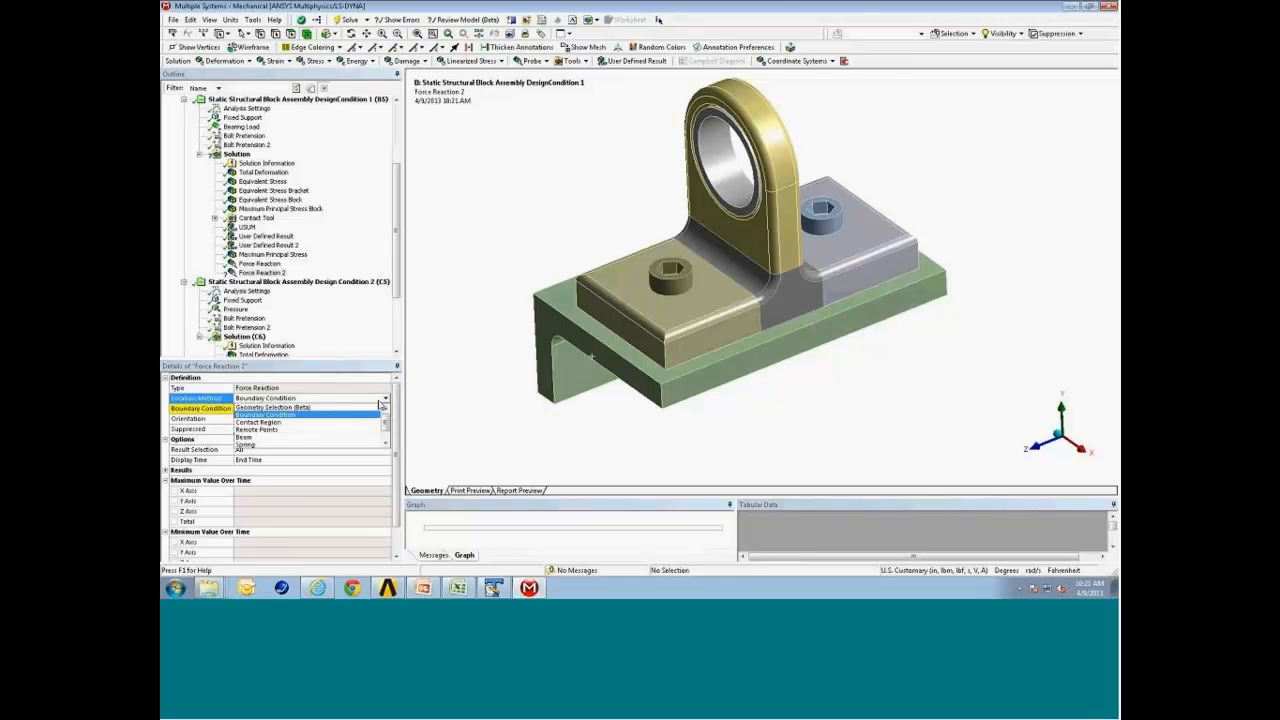
{"action": "left_click", "coordinate": [356, 423]}
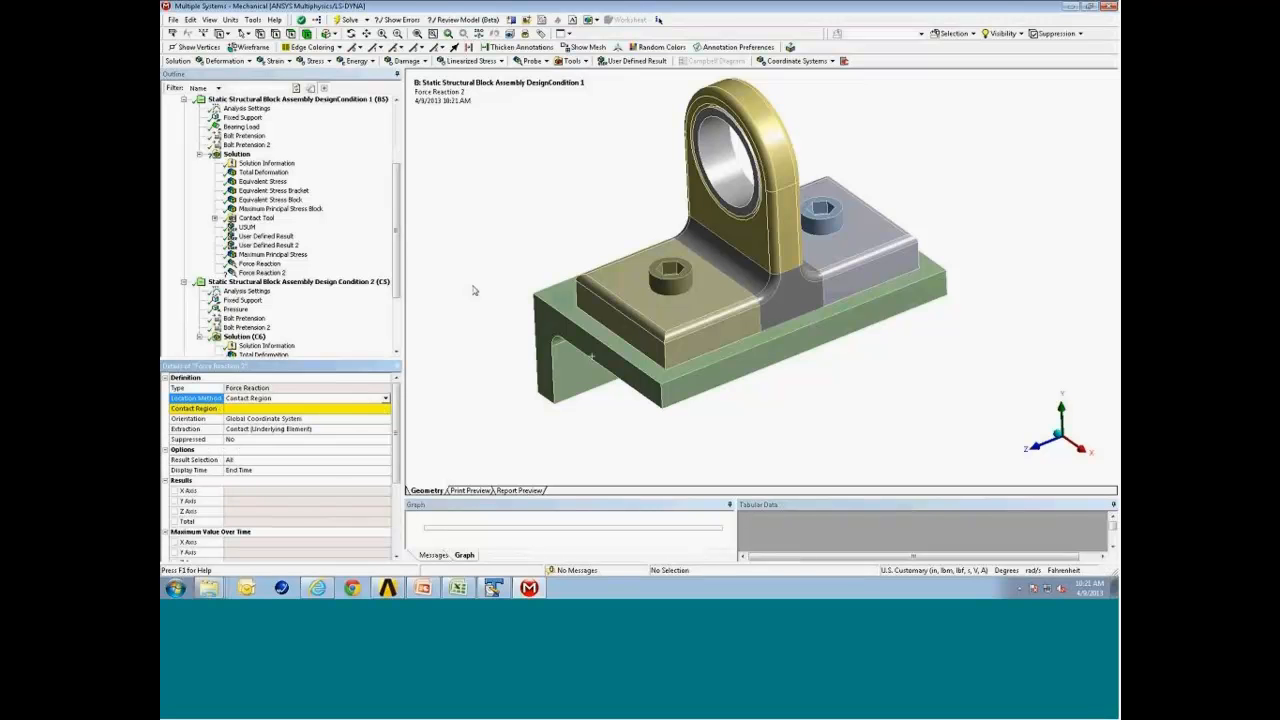
Set the probe's contact region to Frictional - Multiple To AttachmentBracket.
{"action": "left_click", "coordinate": [367, 407]}
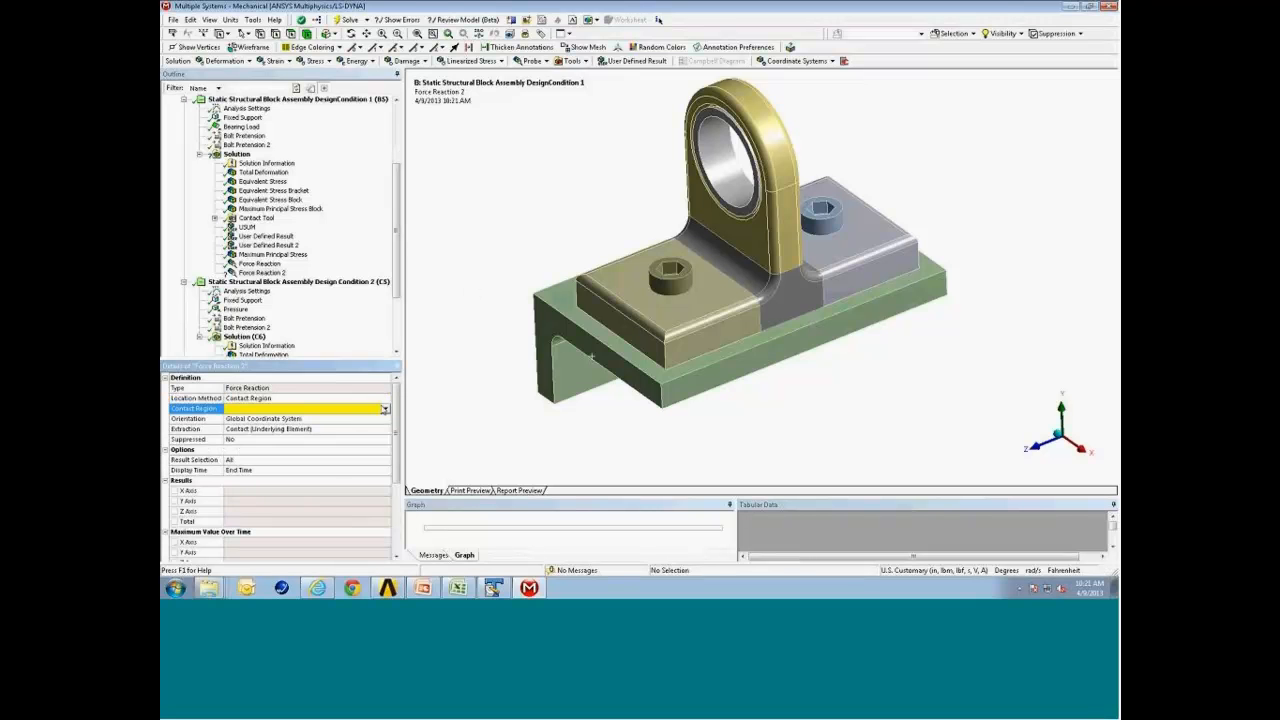
{"action": "left_click", "coordinate": [371, 412]}
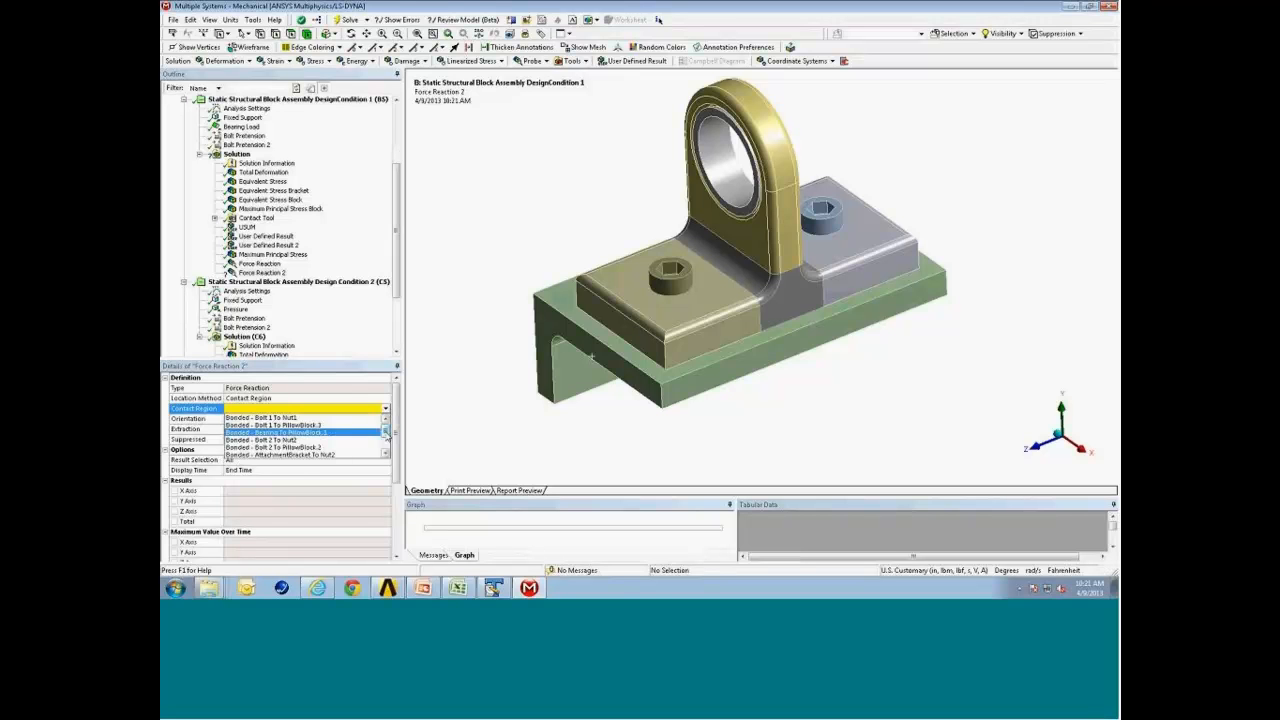
{"action": "left_click_drag", "start_coordinate": [387, 434], "coordinate": [387, 445]}
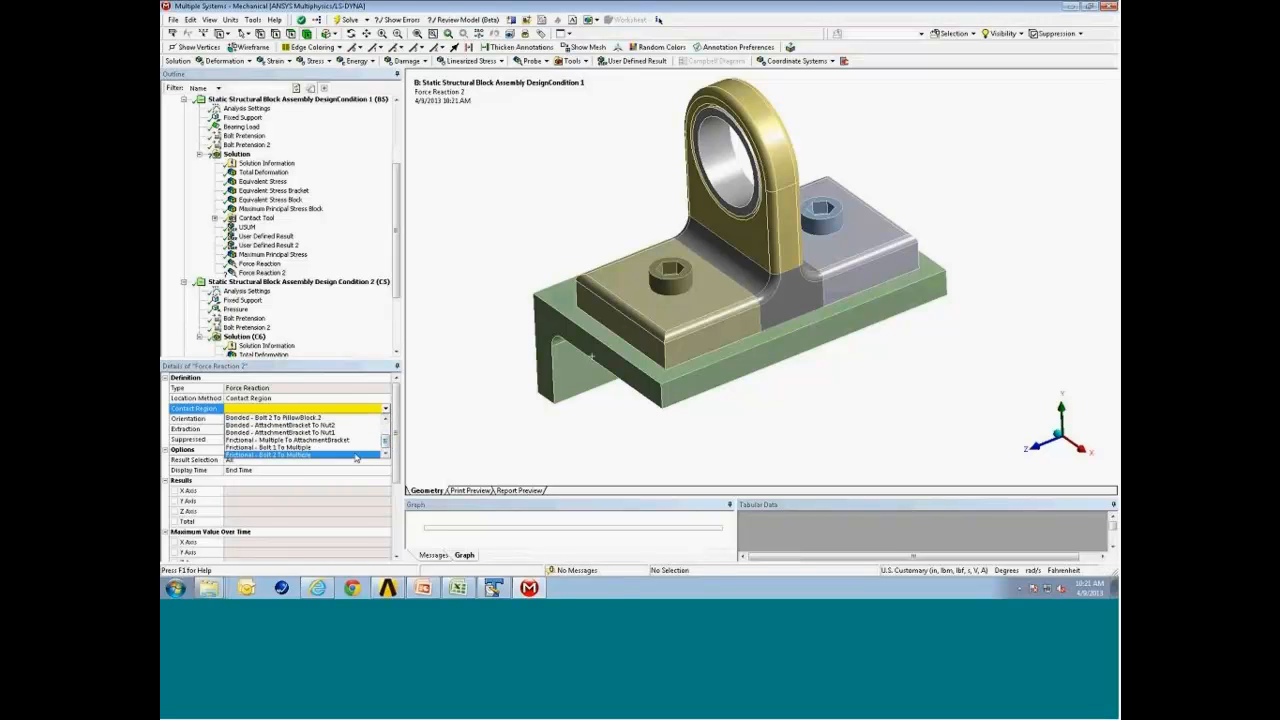
{"action": "left_click", "coordinate": [361, 442]}
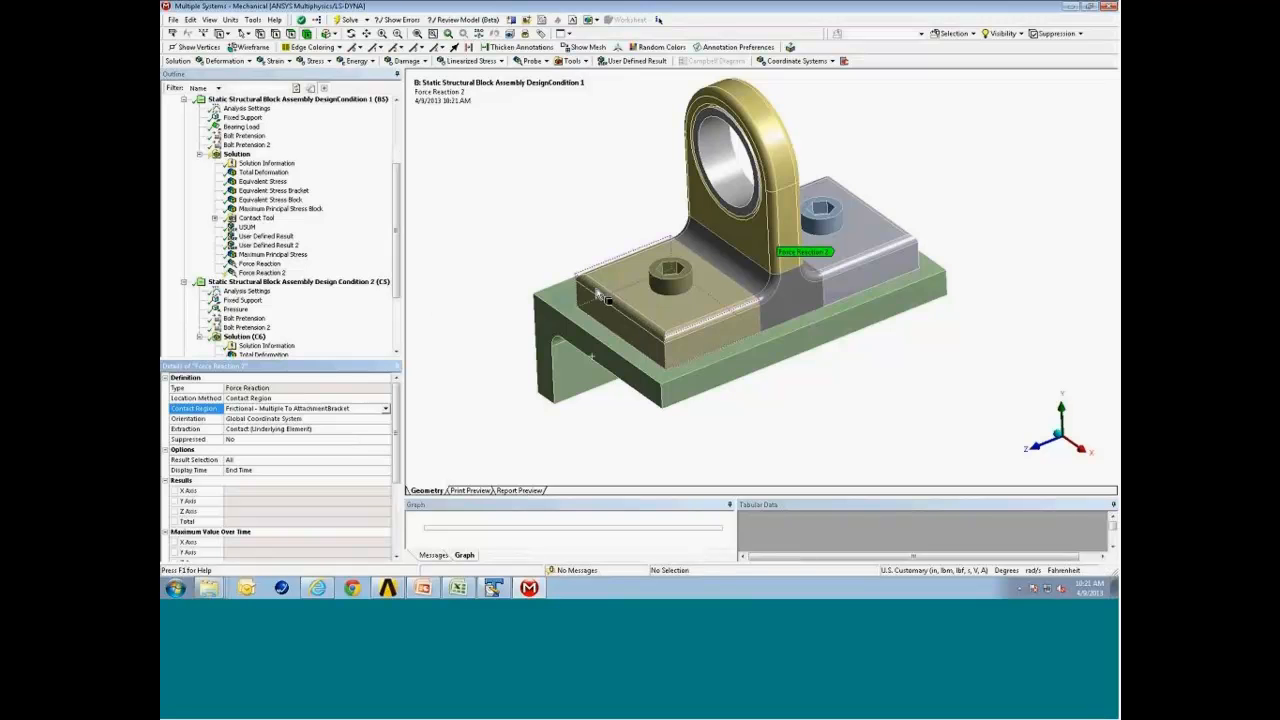
Select the bracket and pillow block bodies and hide all other bodies.
{"action": "mouse_move", "coordinate": [707, 313]}
{"action": "middle_mouse_down"}
{"action": "mouse_move", "coordinate": [700, 253]}
{"action": "mouse_move", "coordinate": [692, 302]}
{"action": "middle_mouse_up"}
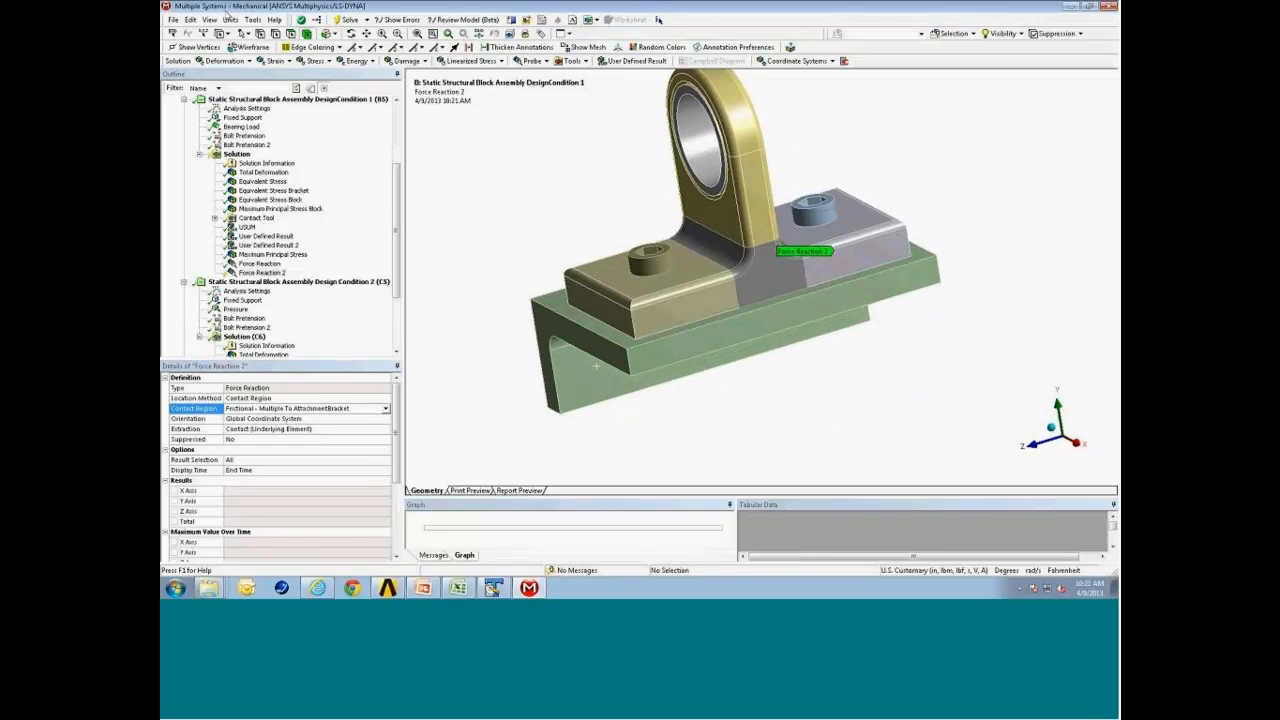
{"action": "mouse_move", "coordinate": [681, 298]}
{"action": "left_mouse_down"}
{"action": "mouse_move", "coordinate": [837, 264]}
{"action": "mouse_move", "coordinate": [757, 200]}
{"action": "left_mouse_up"}
{"action": "right_click", "coordinate": [750, 258]}
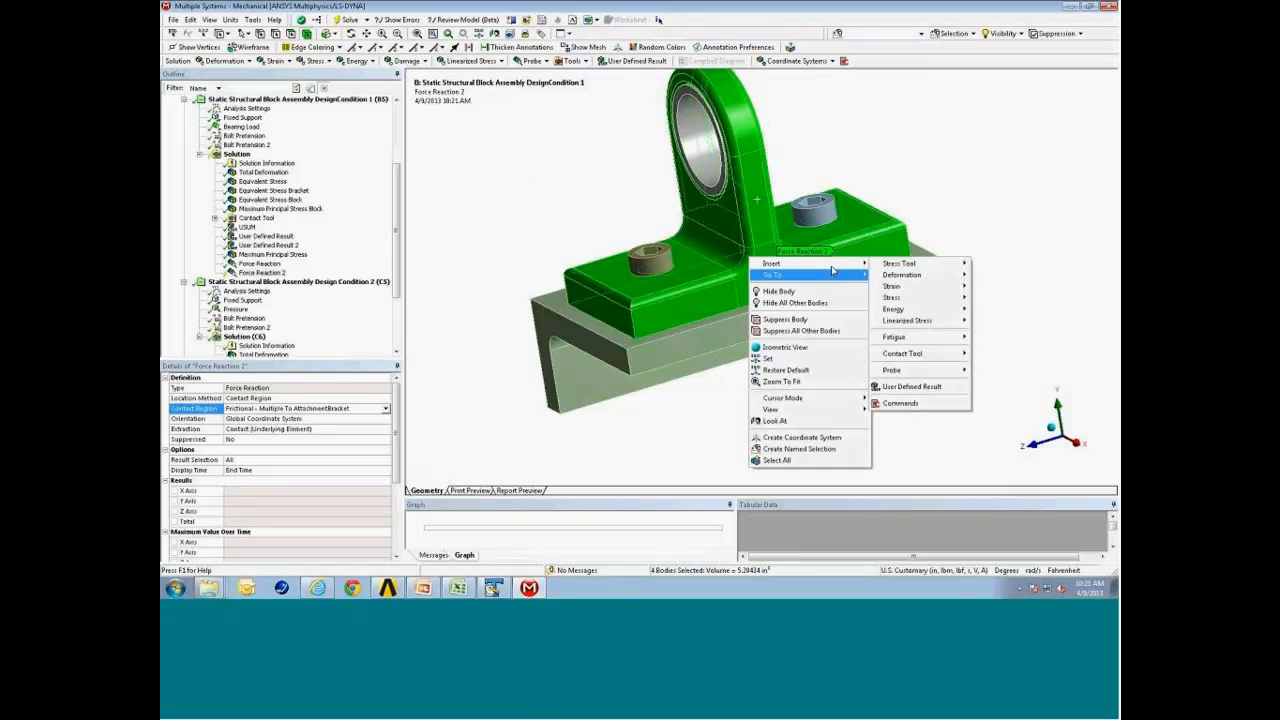
{"action": "left_click", "coordinate": [826, 303]}
{"action": "middle_click_drag", "start_coordinate": [818, 288], "coordinate": [804, 212]}
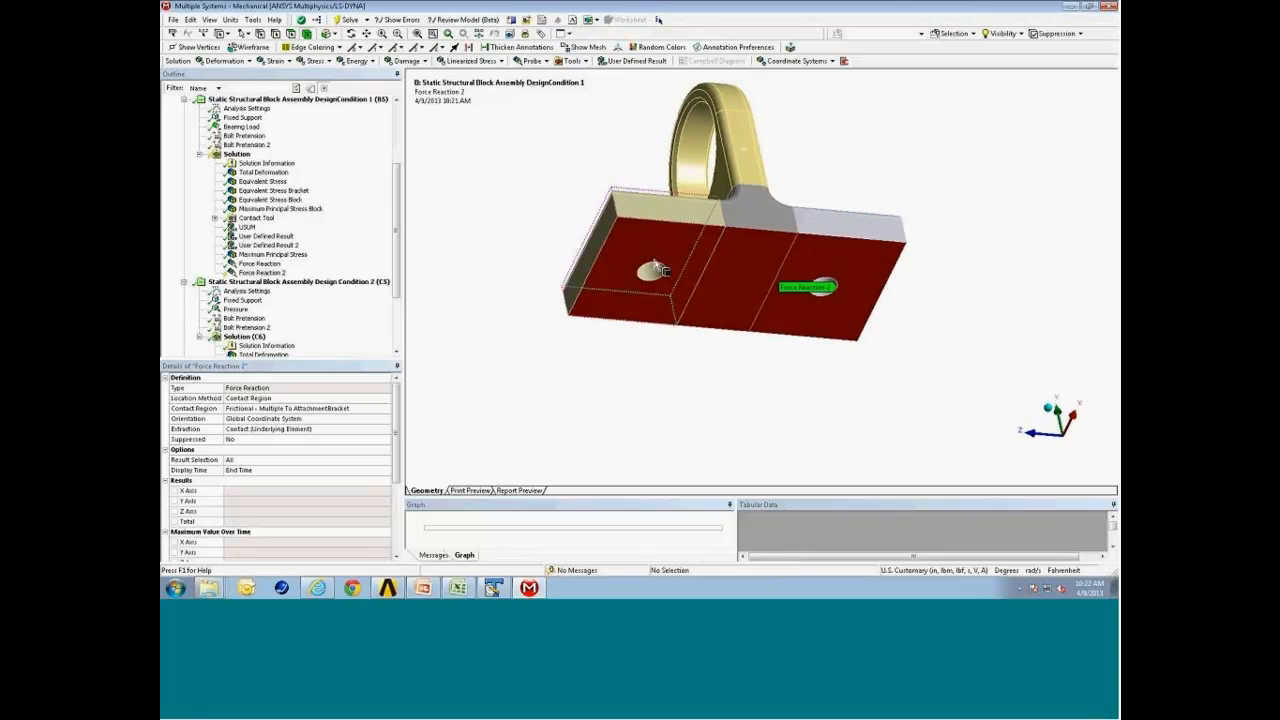
Evaluate all results for Force Reaction 2.
{"action": "left_click", "coordinate": [277, 275]}
{"action": "right_click", "coordinate": [278, 281]}
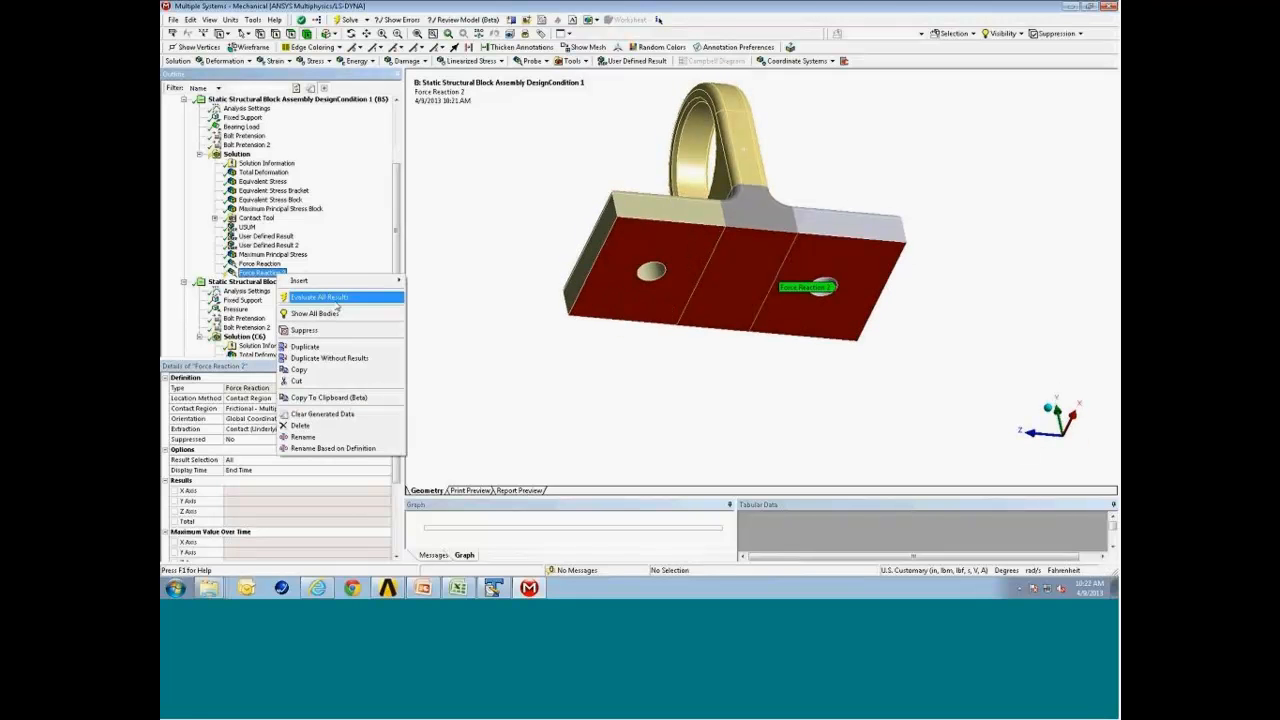
{"action": "left_click", "coordinate": [340, 305]}
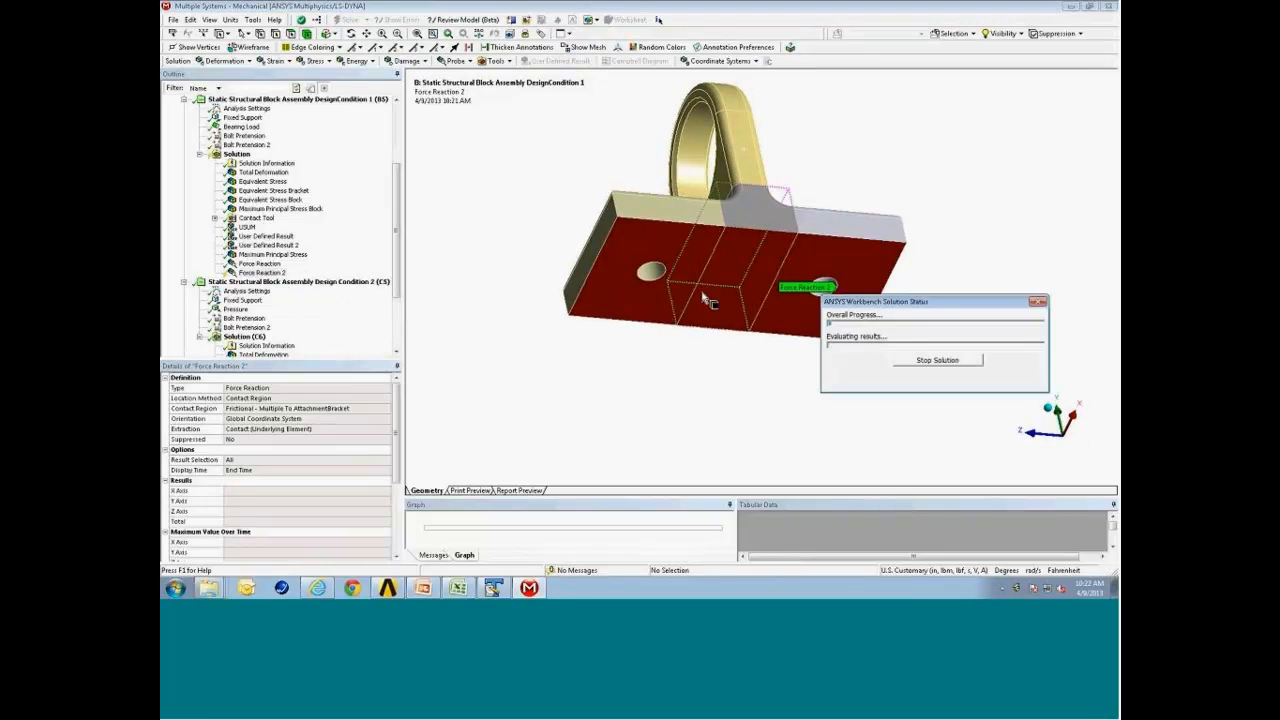
{"action": "left_click_drag", "start_coordinate": [743, 318], "coordinate": [738, 322]}
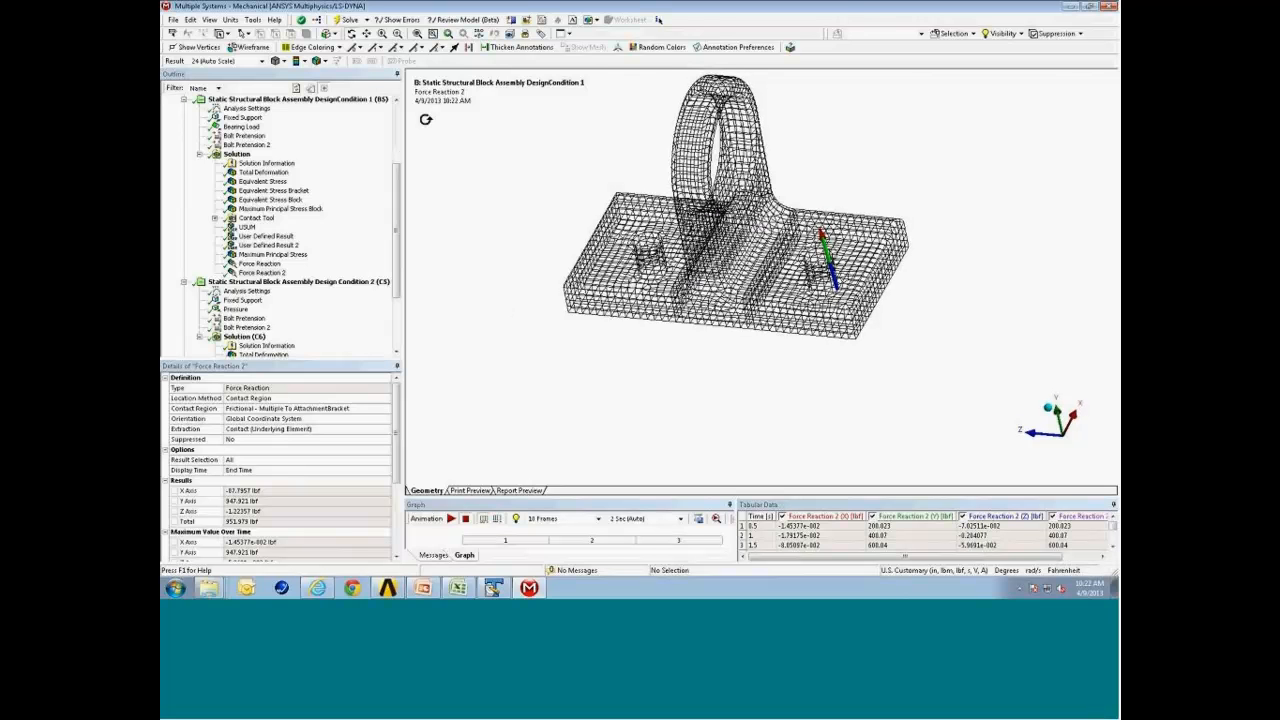
Switch off wireframe display and enlarge the graph and tabular data area to review Force Reaction 2.
{"action": "left_click", "coordinate": [210, 20]}
{"action": "left_click", "coordinate": [343, 11]}
{"action": "left_click", "coordinate": [250, 47]}
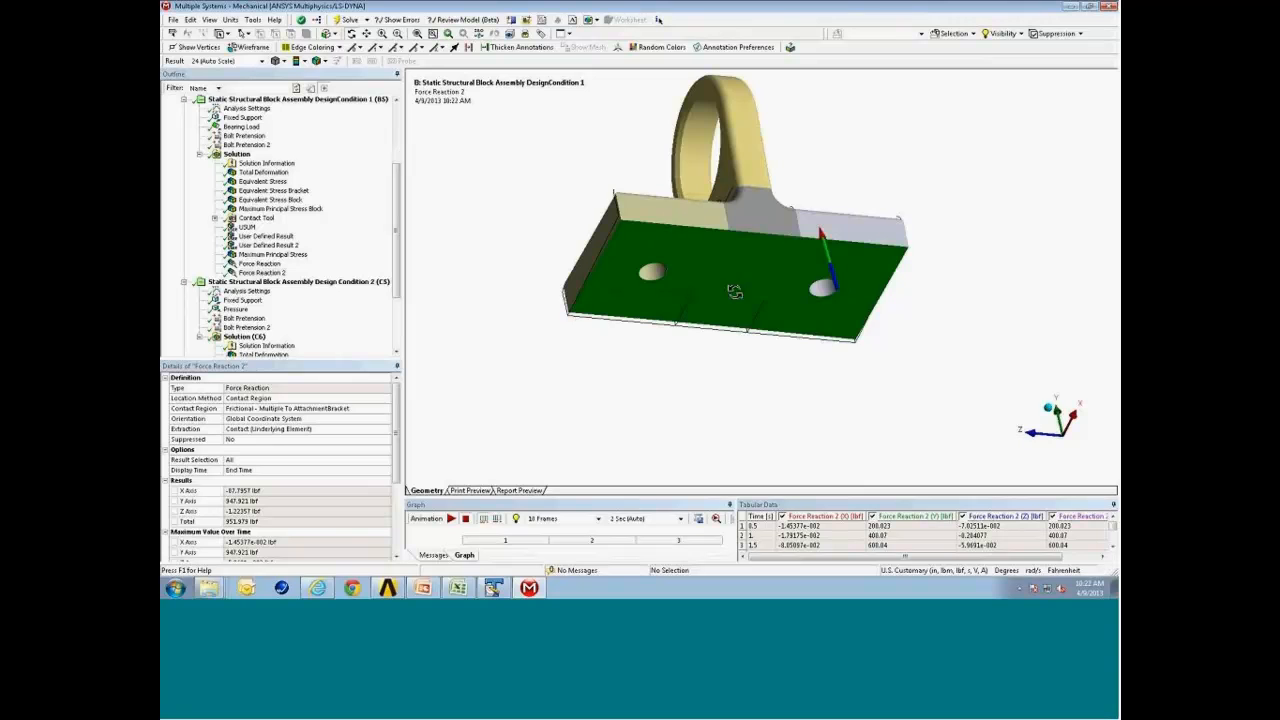
{"action": "mouse_move", "coordinate": [734, 291]}
{"action": "left_mouse_down"}
{"action": "mouse_move", "coordinate": [749, 266]}
{"action": "mouse_move", "coordinate": [746, 278]}
{"action": "left_mouse_up"}
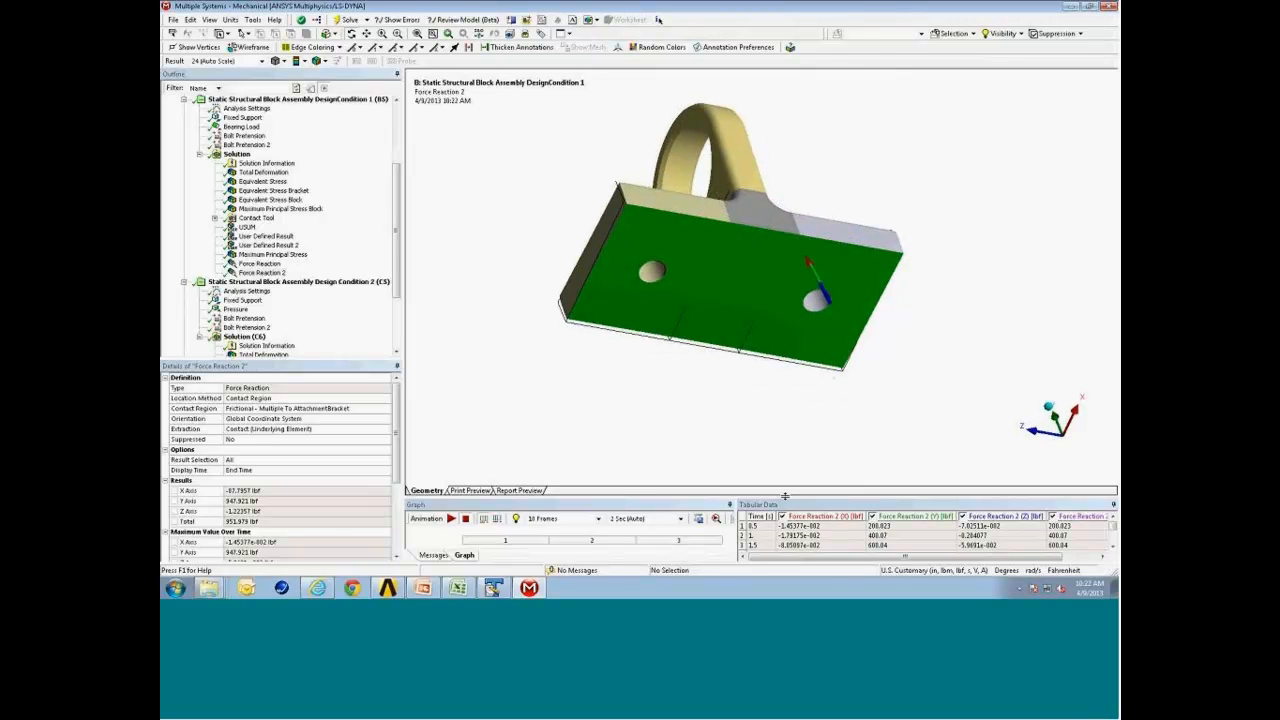
{"action": "left_click_drag", "start_coordinate": [785, 495], "coordinate": [785, 422]}
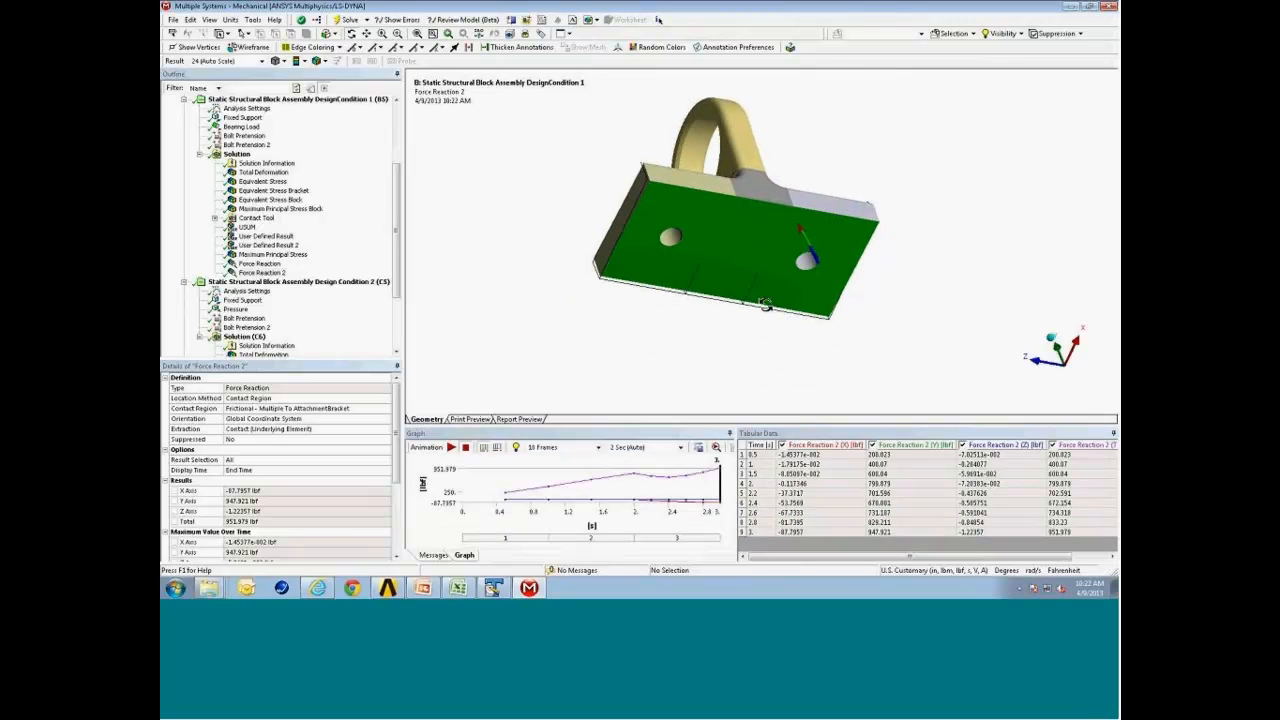
{"action": "left_click_drag", "start_coordinate": [829, 374], "coordinate": [816, 387]}
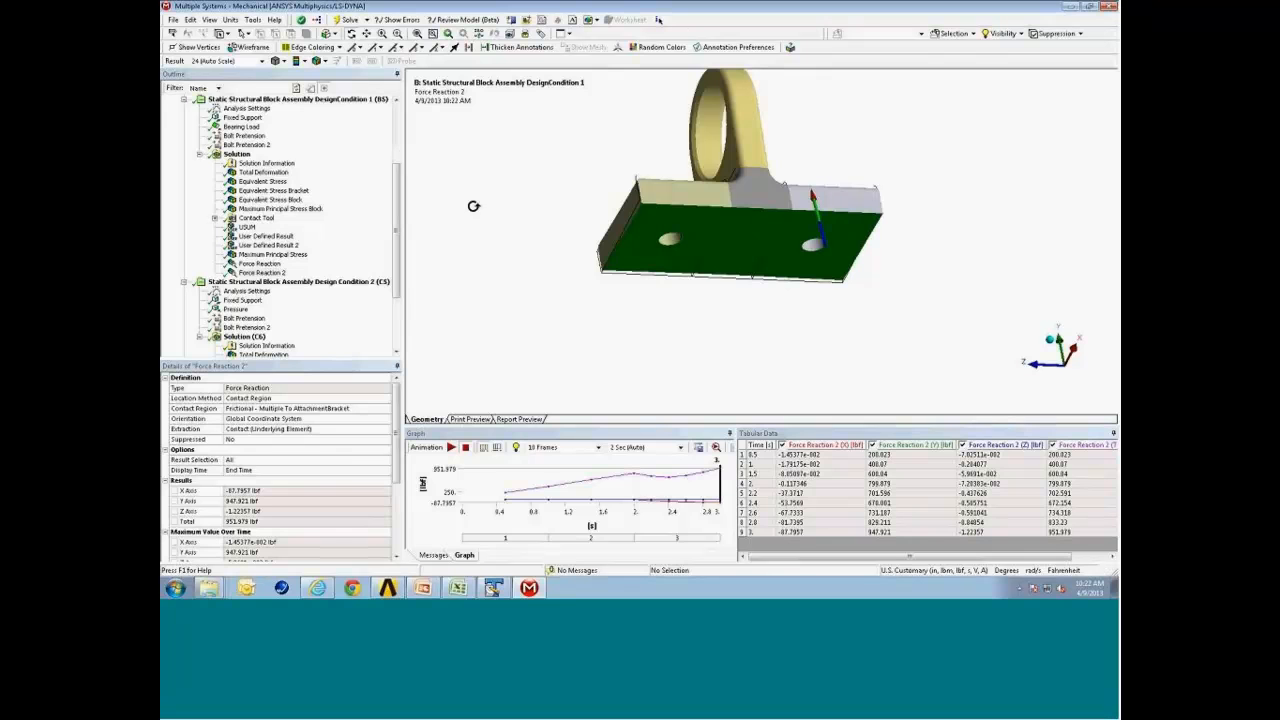
Insert a Bolt Pretension probe in Design Condition 1's solution and evaluate it.
{"action": "left_click", "coordinate": [240, 156]}
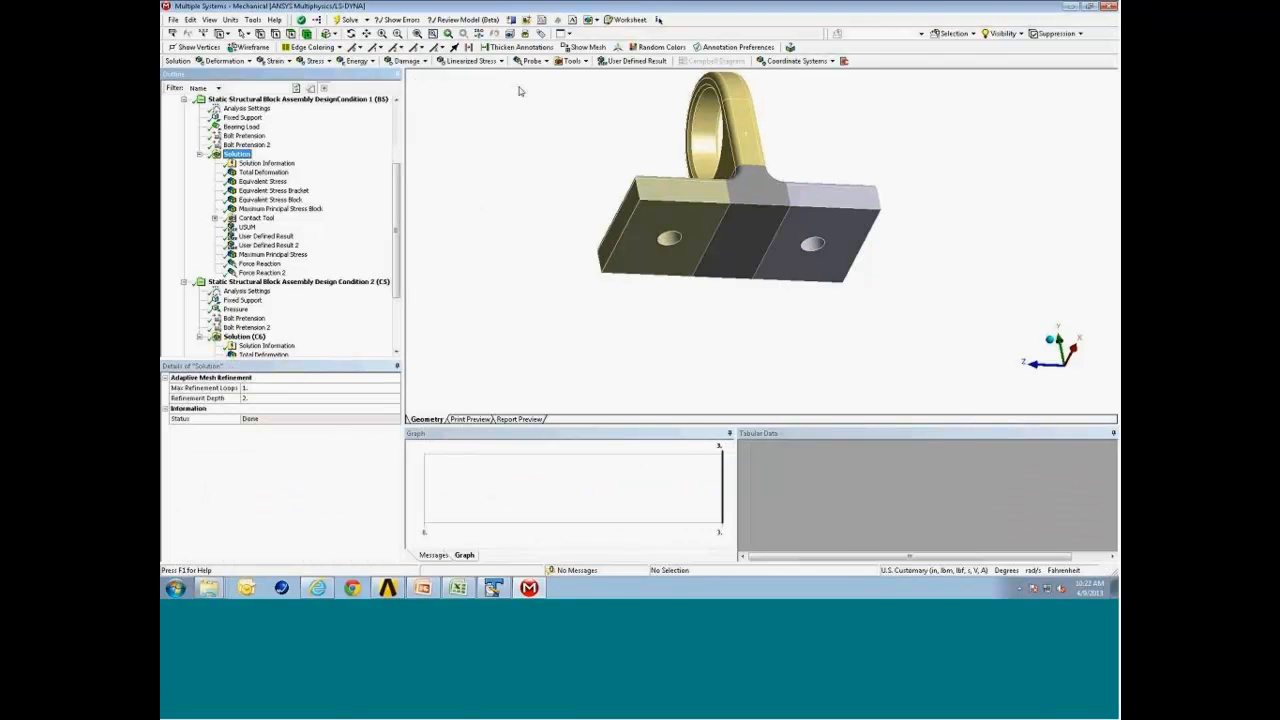
{"action": "left_click", "coordinate": [531, 61]}
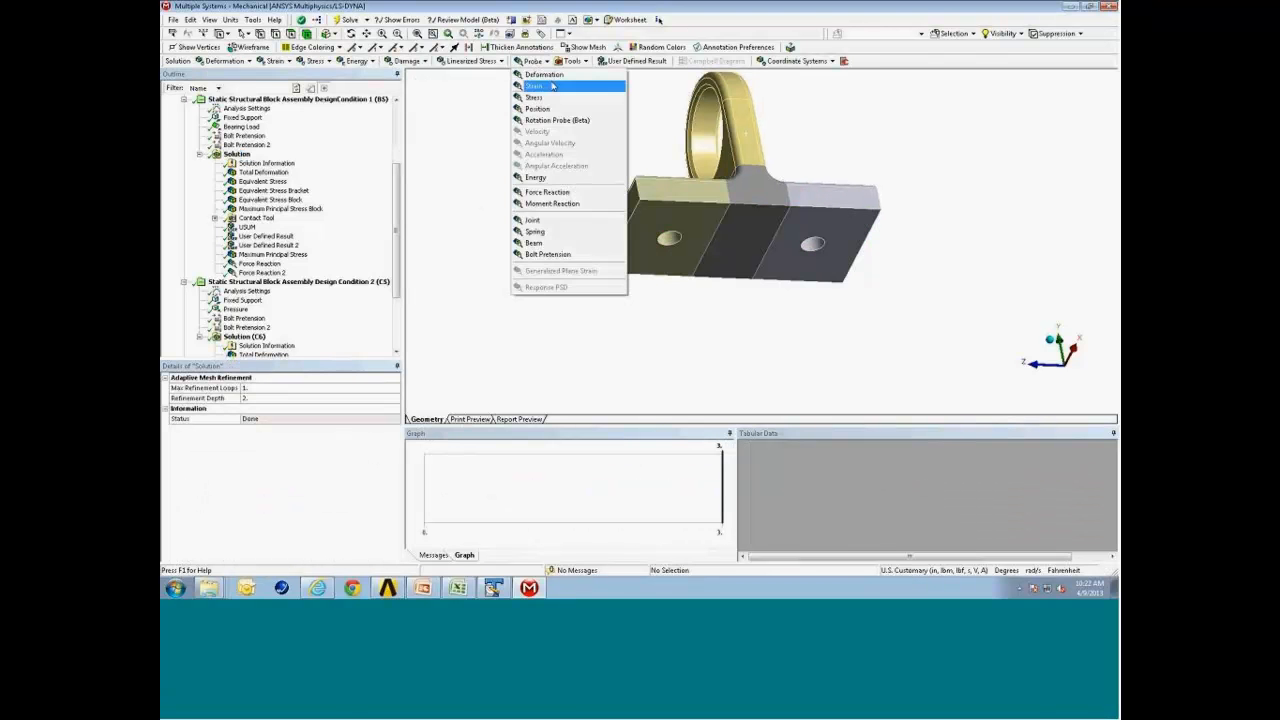
{"action": "left_click", "coordinate": [577, 257]}
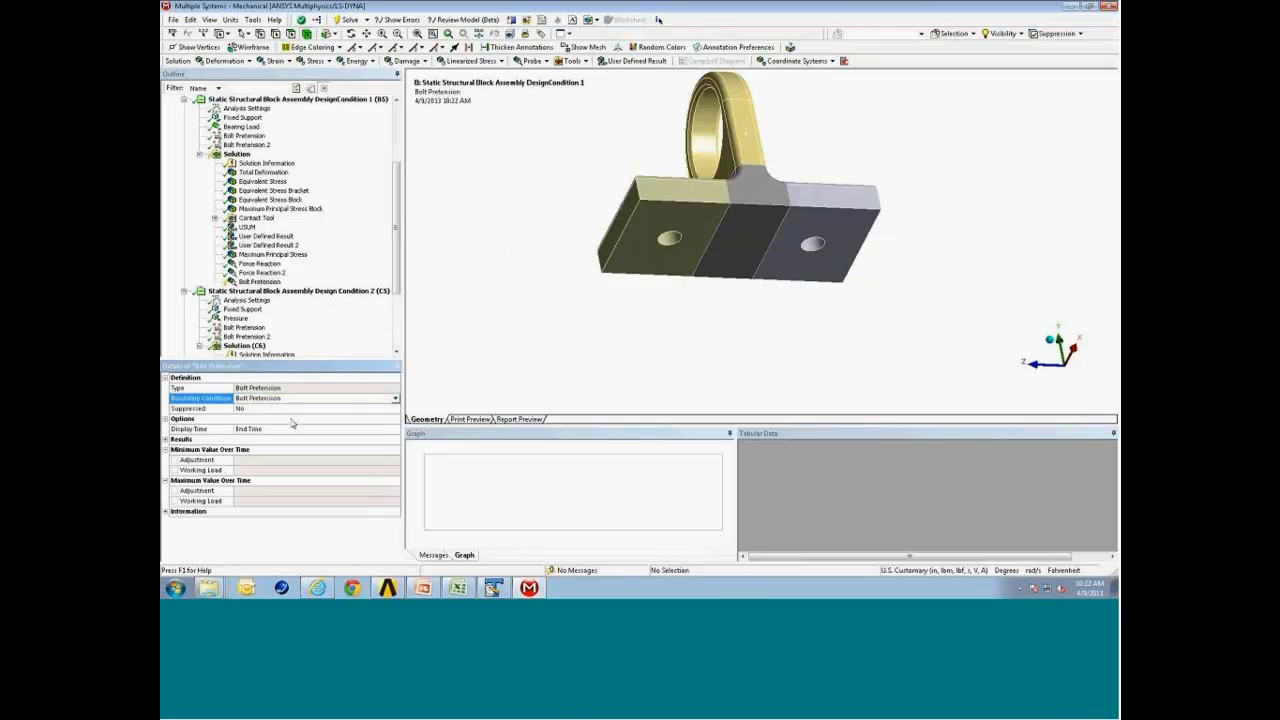
{"action": "right_click", "coordinate": [259, 286]}
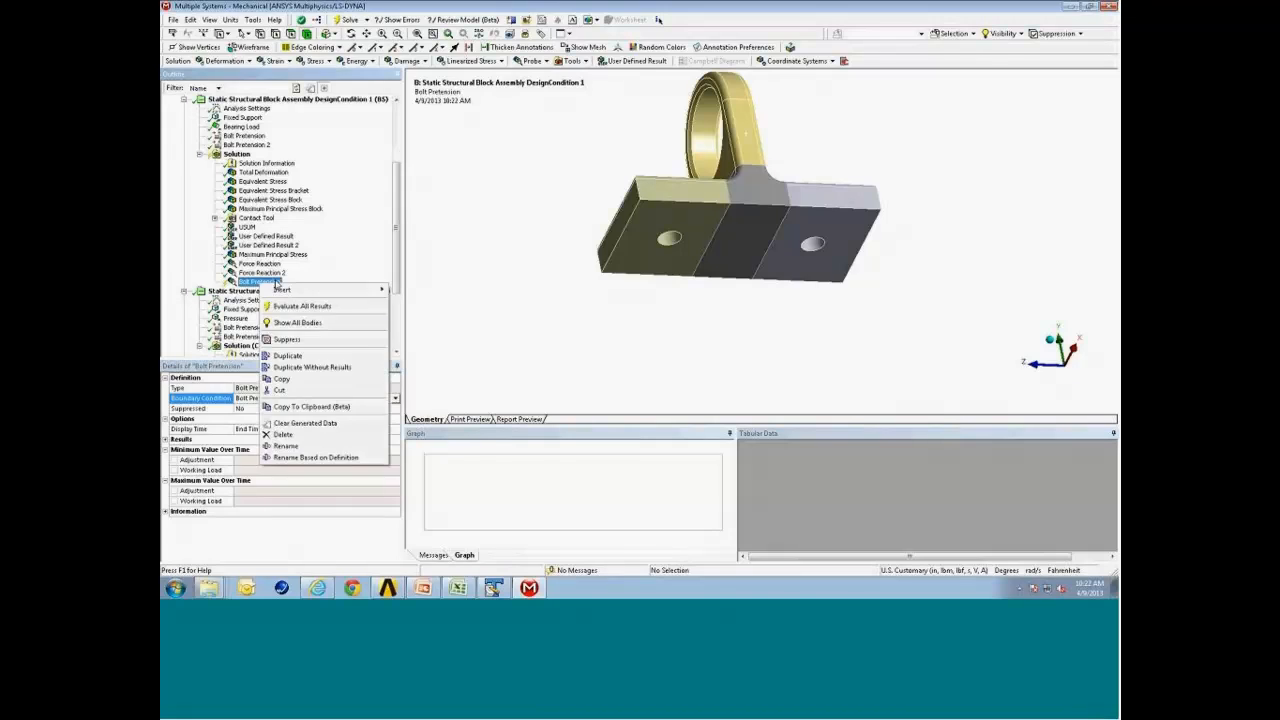
{"action": "left_click", "coordinate": [300, 309]}
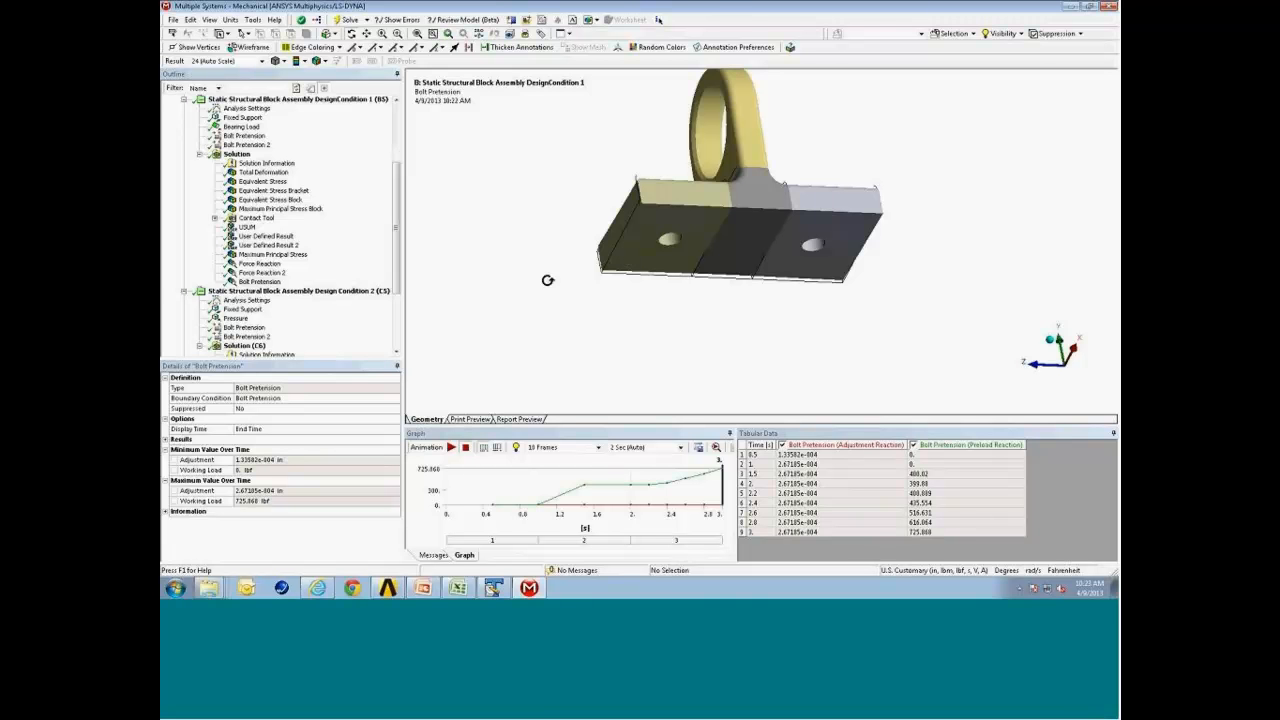
Insert an Equivalent (von-Mises) Stress result into Design Condition 1's solution.
{"action": "left_click_drag", "start_coordinate": [698, 198], "coordinate": [708, 270]}
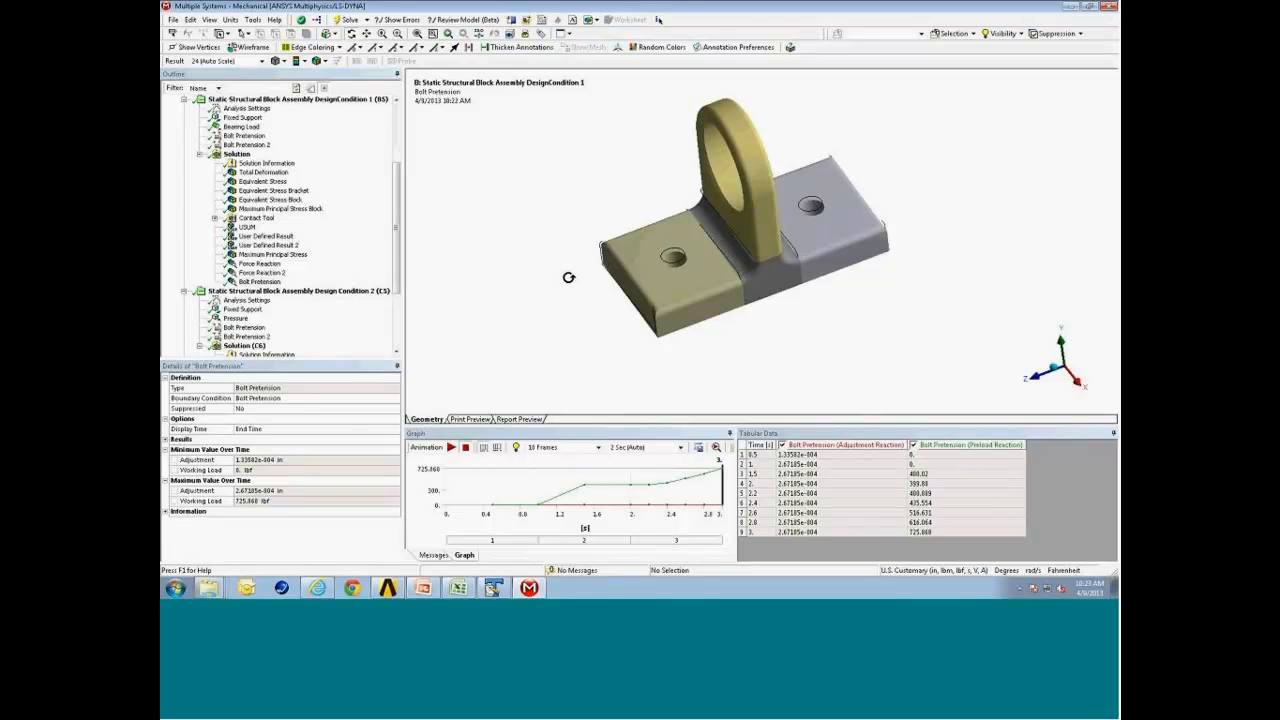
{"action": "left_click", "coordinate": [397, 222]}
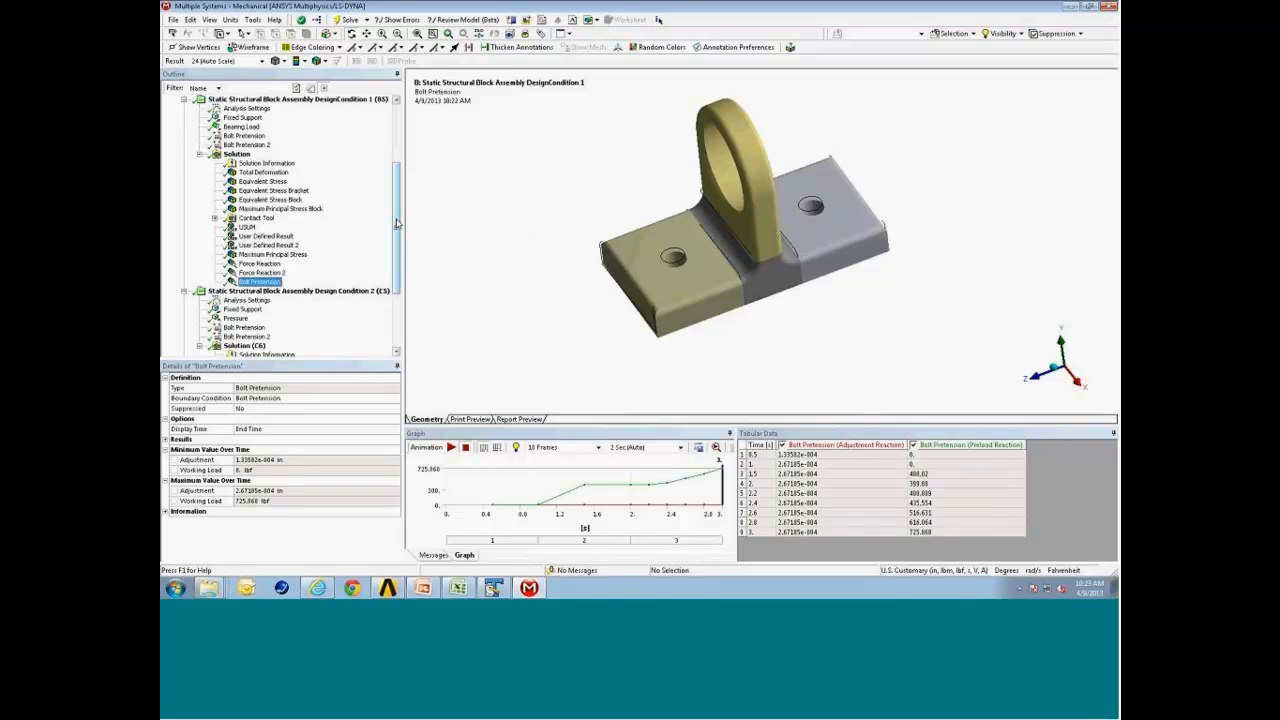
{"action": "scroll", "coordinate": [397, 222], "scroll_direction": "up", "scroll_amount": 2}
{"action": "left_click", "coordinate": [234, 155]}
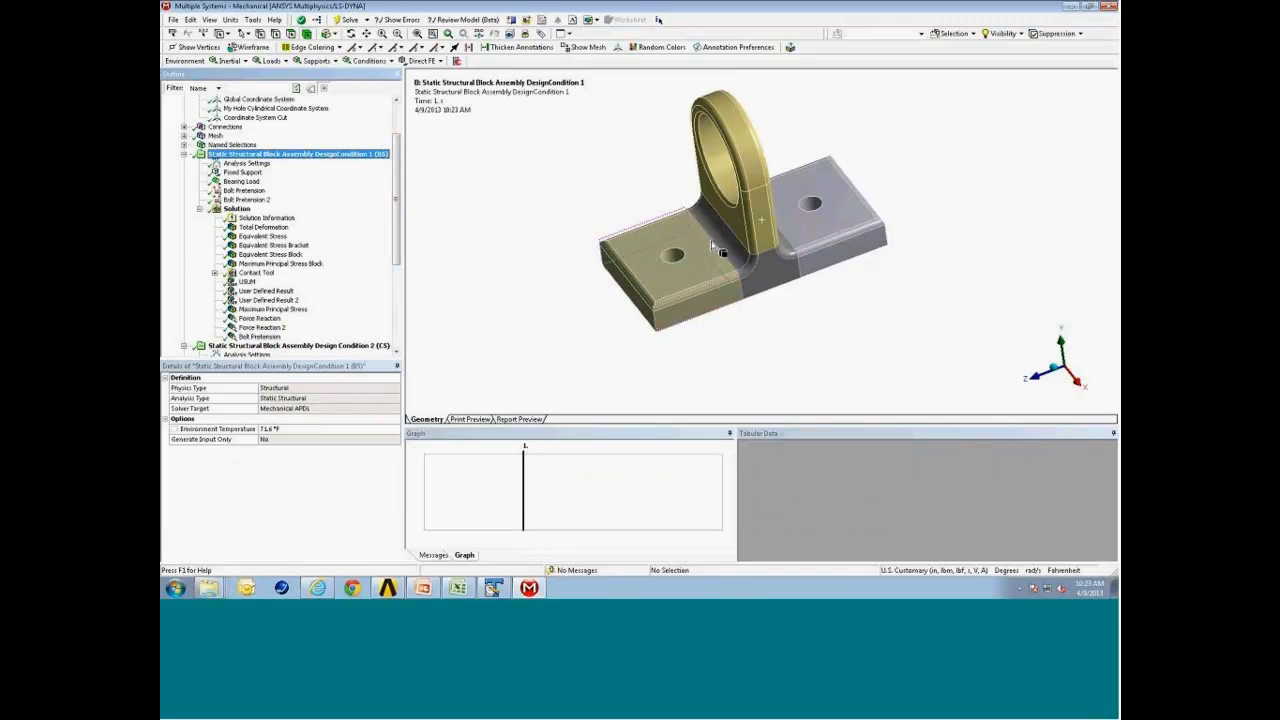
{"action": "left_click", "coordinate": [237, 208]}
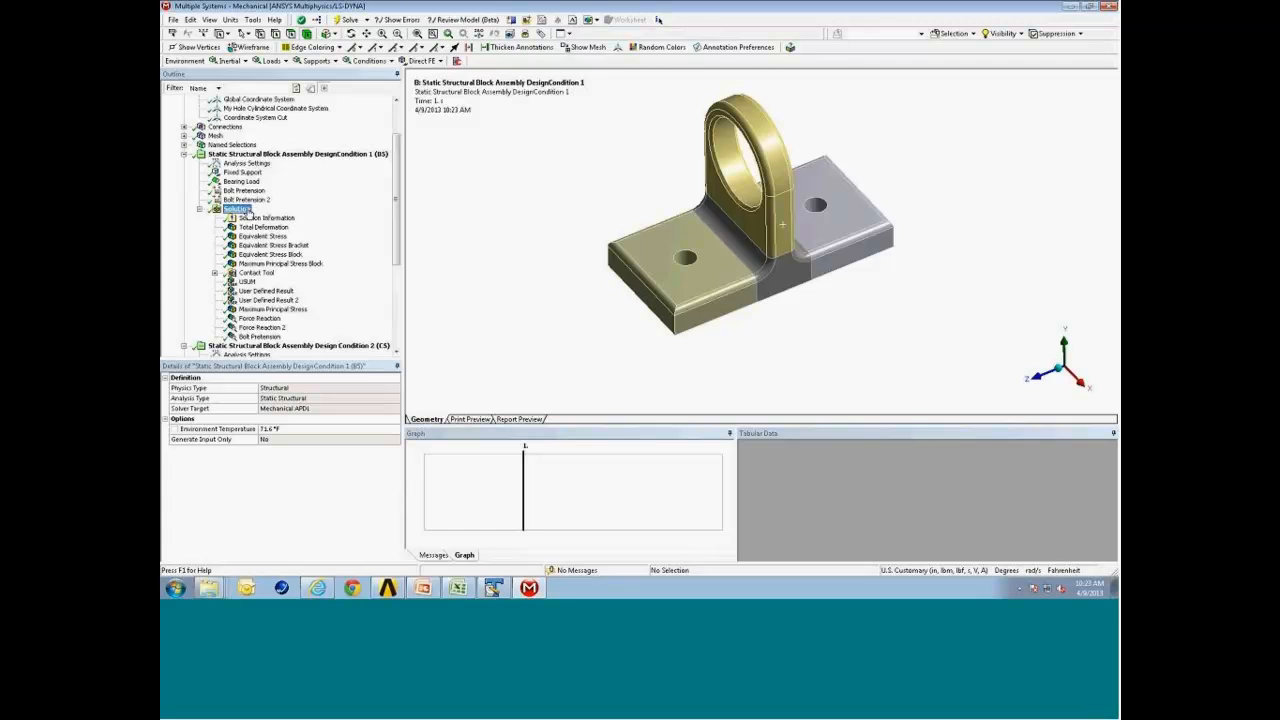
{"action": "left_click", "coordinate": [313, 61]}
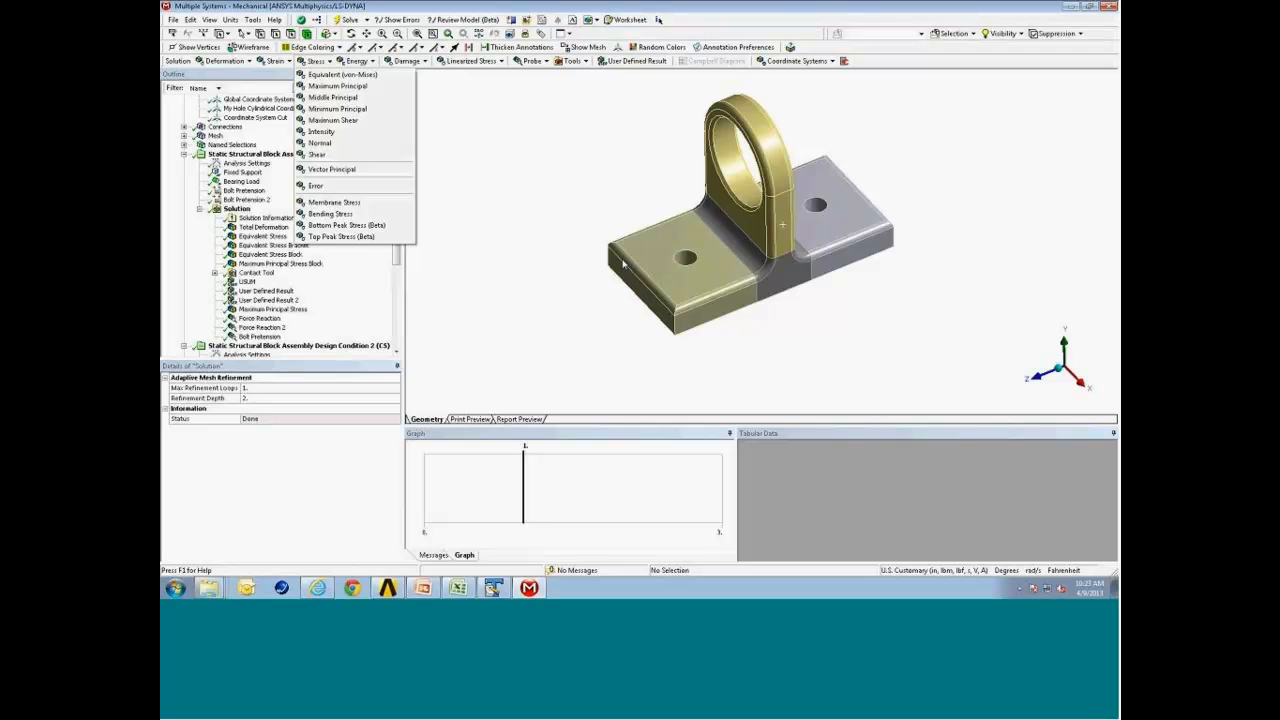
{"action": "left_click", "coordinate": [373, 79]}
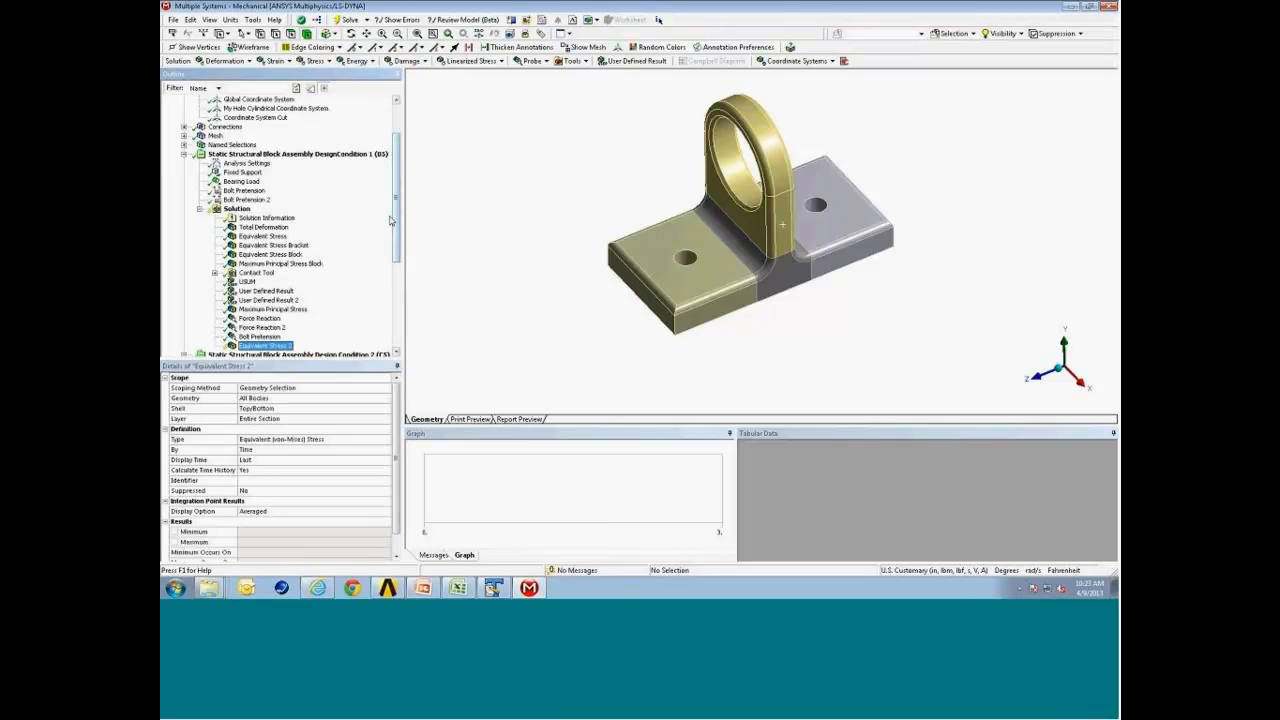
Zoom into the pillow block's bolt hole and show the mesh.
{"action": "left_click_drag", "start_coordinate": [395, 221], "coordinate": [395, 240]}
{"action": "mouse_move", "coordinate": [755, 229]}
{"action": "middle_mouse_down"}
{"action": "mouse_move", "coordinate": [744, 231]}
{"action": "mouse_move", "coordinate": [760, 236]}
{"action": "middle_mouse_up"}
{"action": "right_click_drag", "start_coordinate": [635, 211], "coordinate": [752, 332]}
{"action": "middle_click_drag", "start_coordinate": [755, 275], "coordinate": [762, 276]}
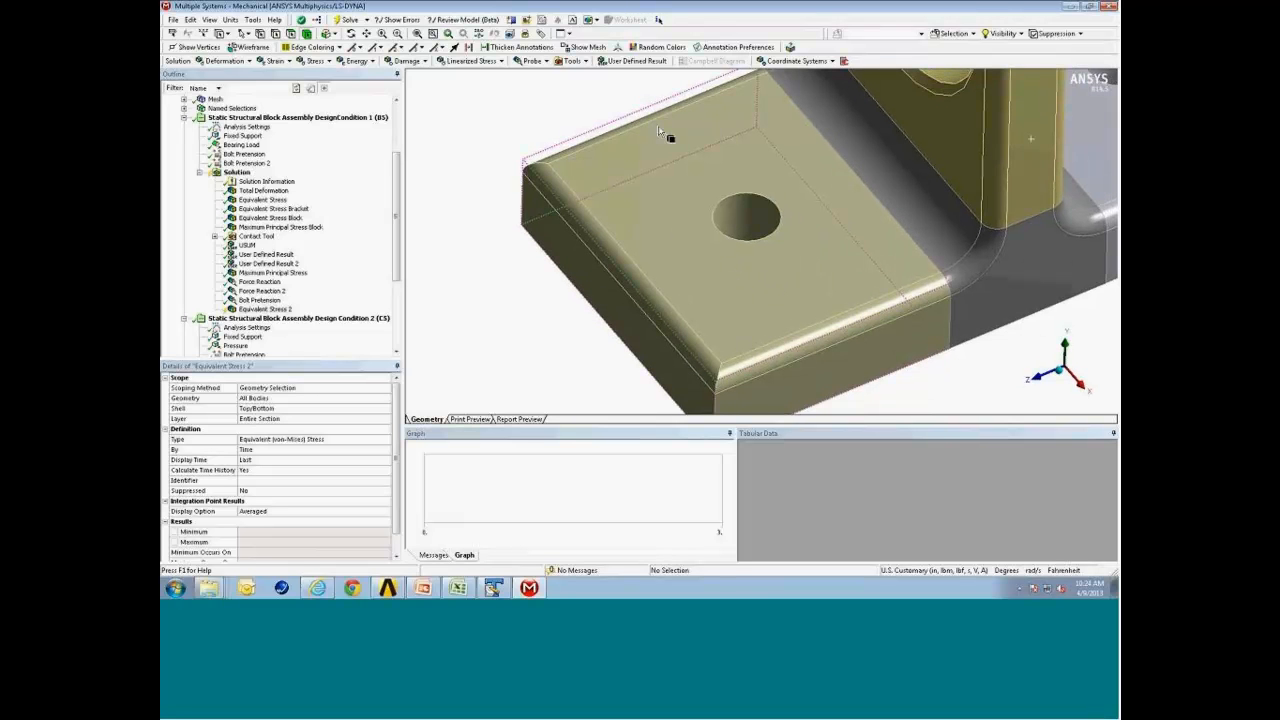
{"action": "left_click", "coordinate": [588, 48]}
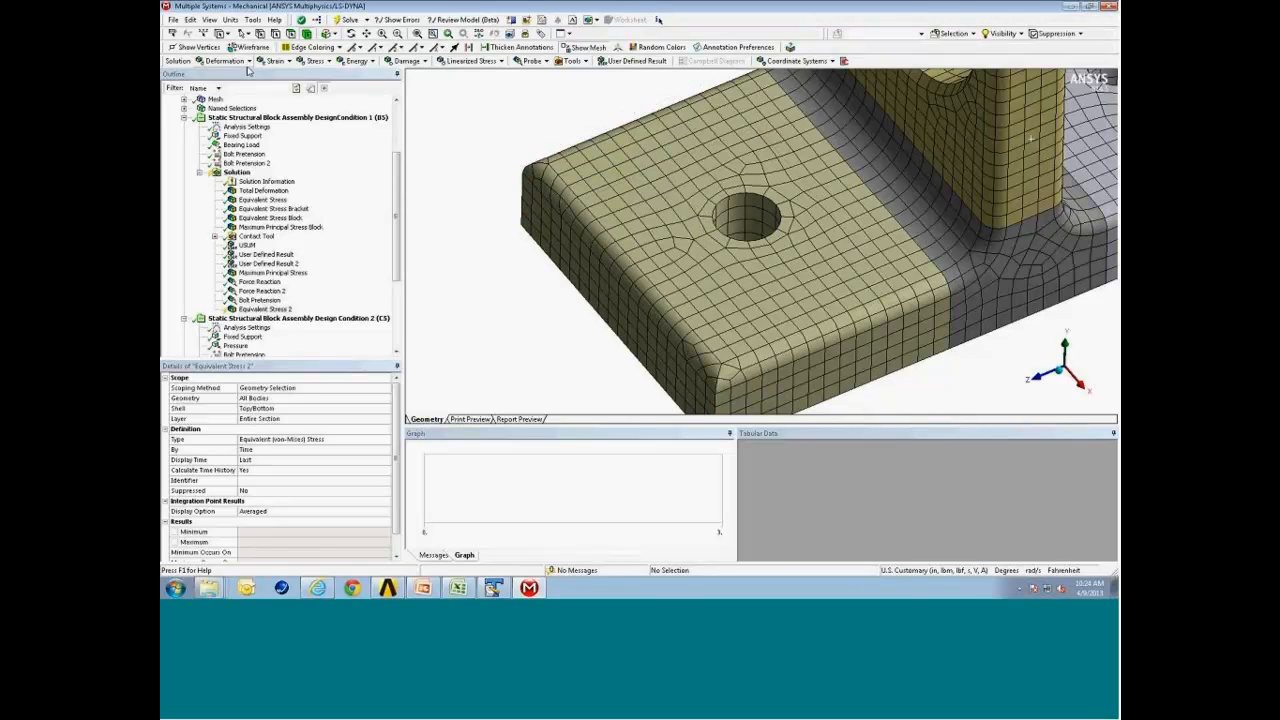
Switch to mesh selection with Box Volume Select and box-select the nodes around the block's bolt hole.
{"action": "left_click", "coordinate": [229, 34]}
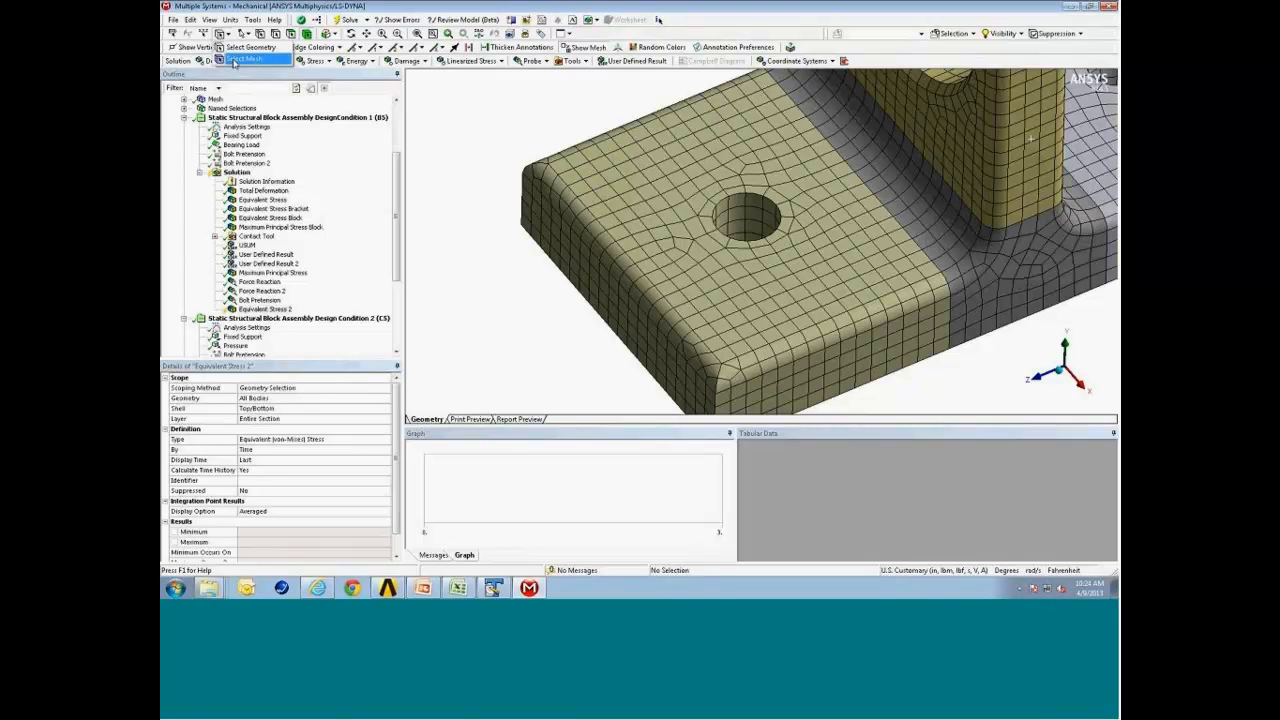
{"action": "left_click", "coordinate": [234, 61]}
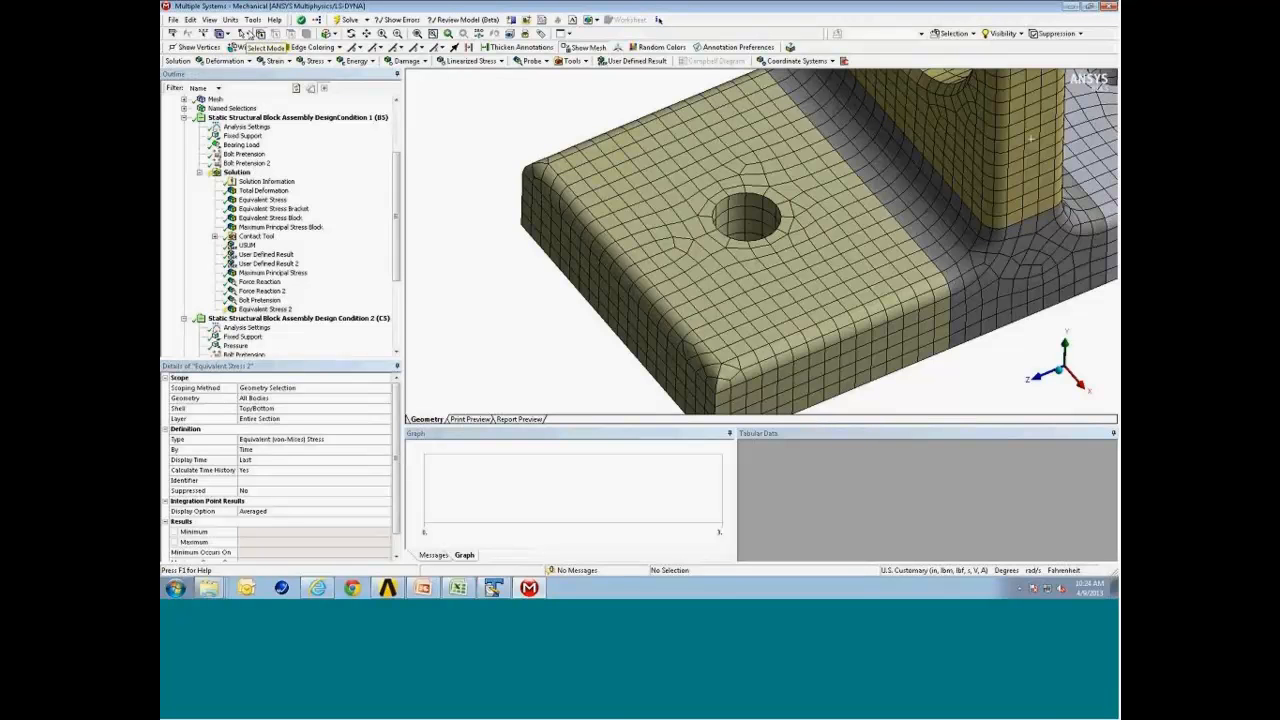
{"action": "left_click", "coordinate": [242, 33]}
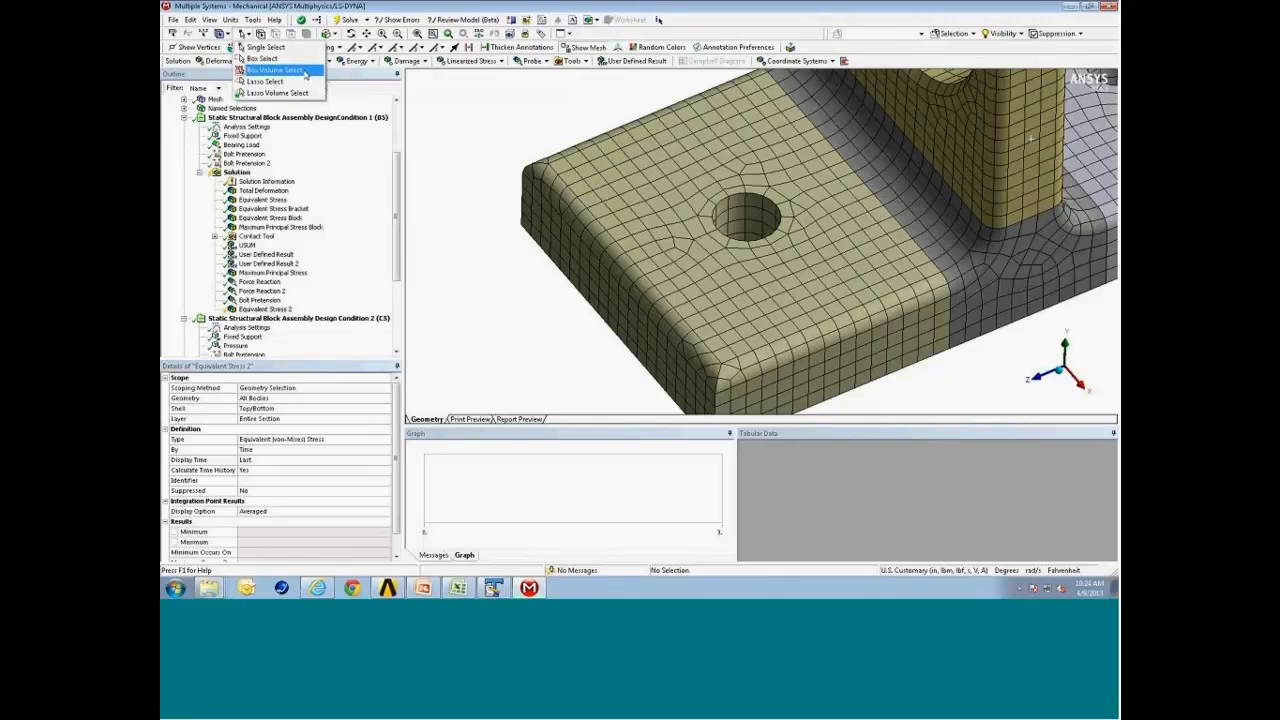
{"action": "left_click", "coordinate": [300, 81]}
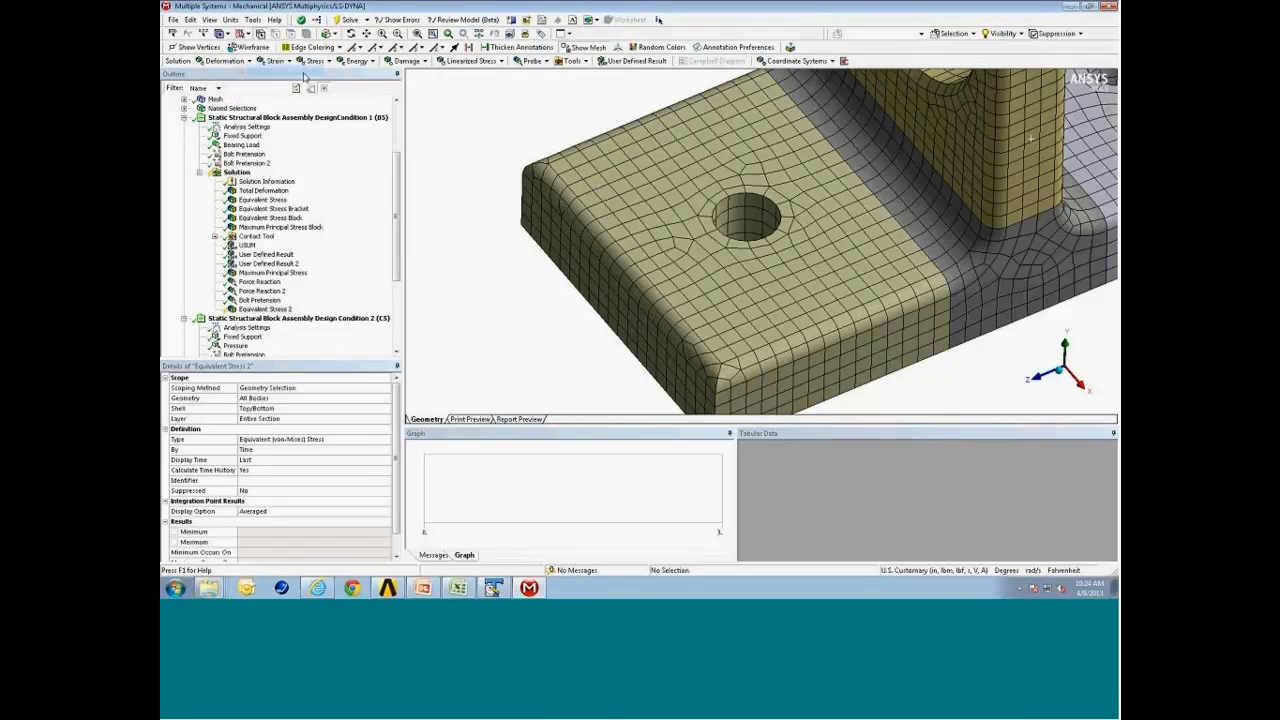
{"action": "left_click_drag", "start_coordinate": [669, 165], "coordinate": [836, 280]}
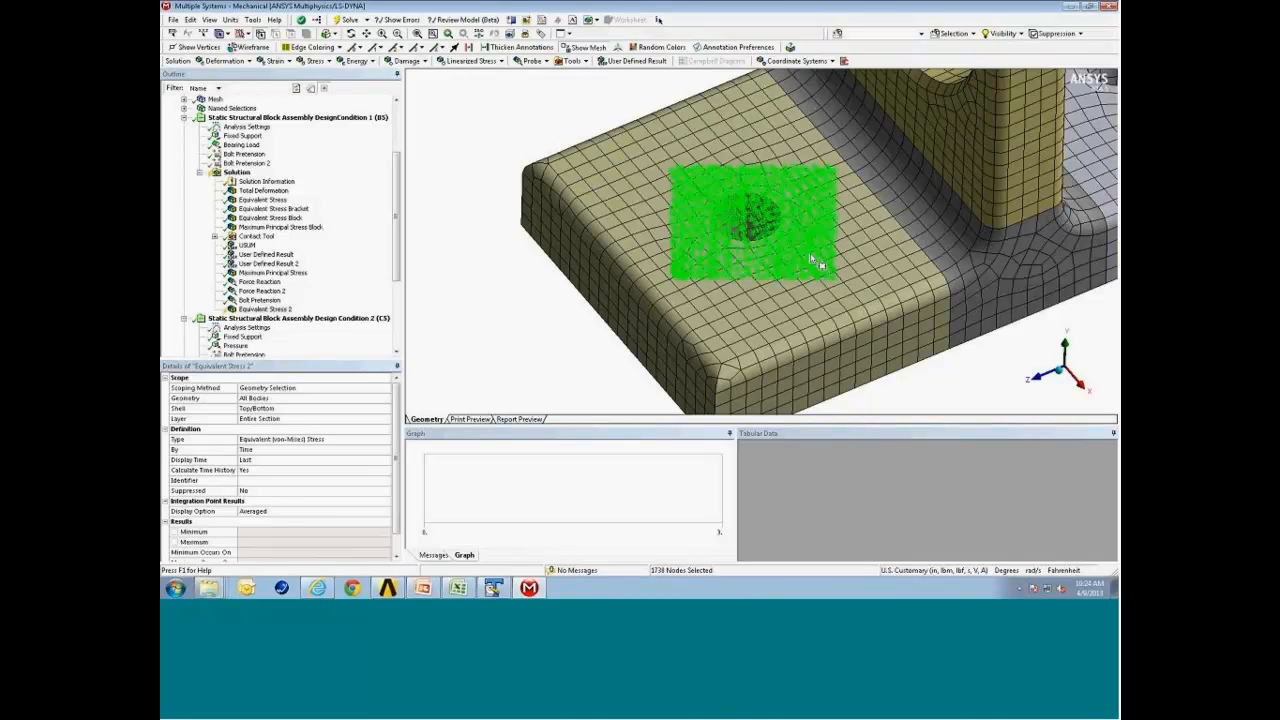
Scope the Equivalent Stress 2 result's geometry to the box-selected nodes around the block's bolt hole.
{"action": "middle_click_drag", "start_coordinate": [790, 240], "coordinate": [790, 262]}
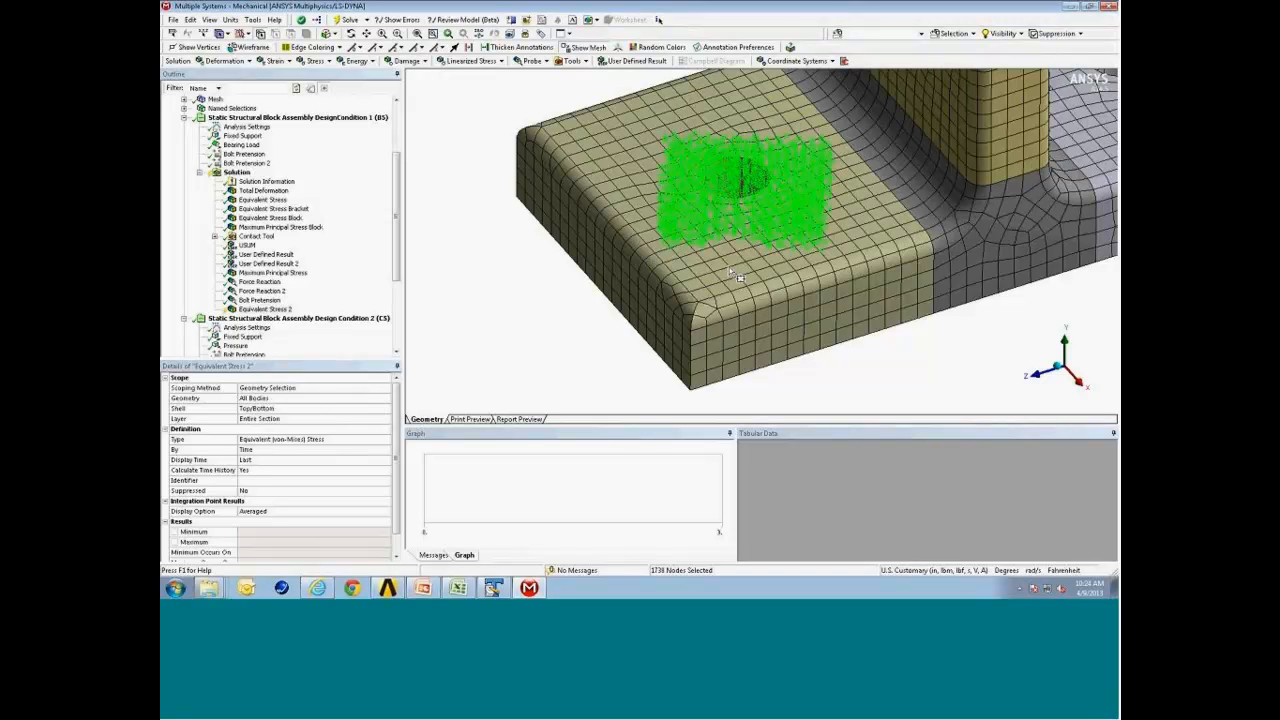
{"action": "left_click", "coordinate": [254, 398]}
{"action": "left_click", "coordinate": [280, 399]}
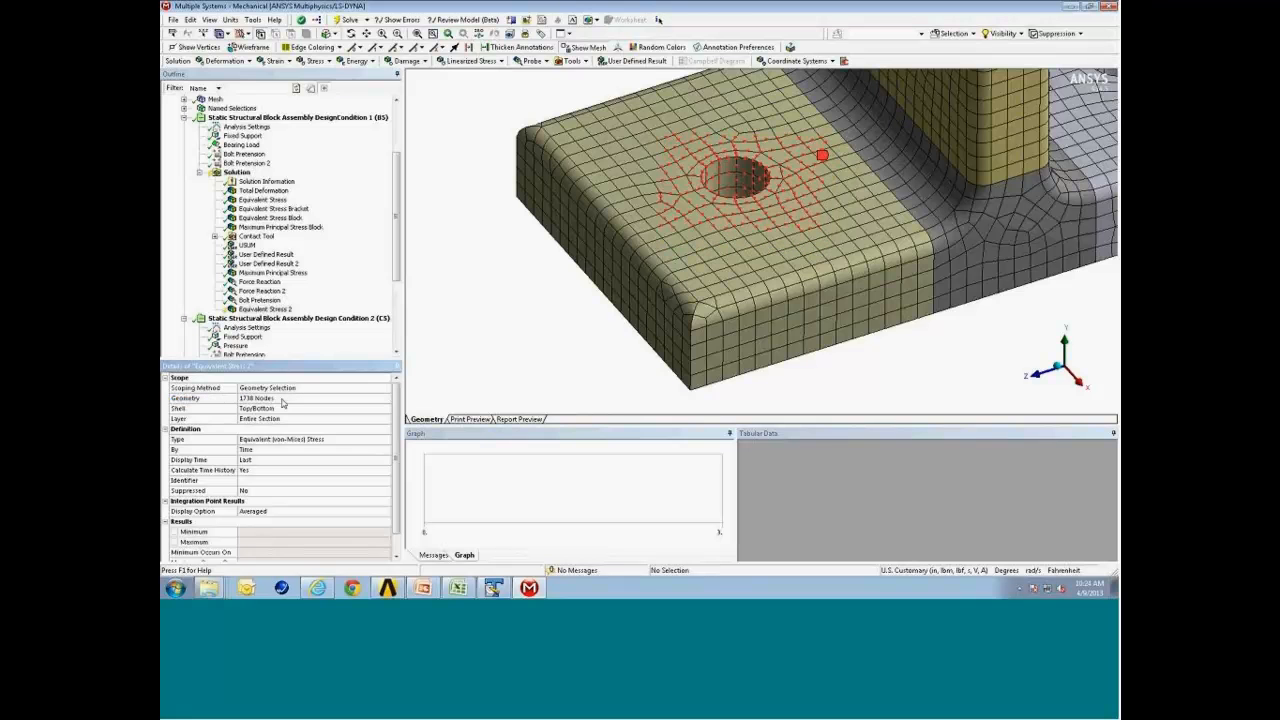
Evaluate the node-scoped Equivalent Stress 2 result.
{"action": "middle_click_drag", "start_coordinate": [790, 173], "coordinate": [770, 272]}
{"action": "scroll", "coordinate": [768, 275], "scroll_direction": "down", "scroll_amount": 3}
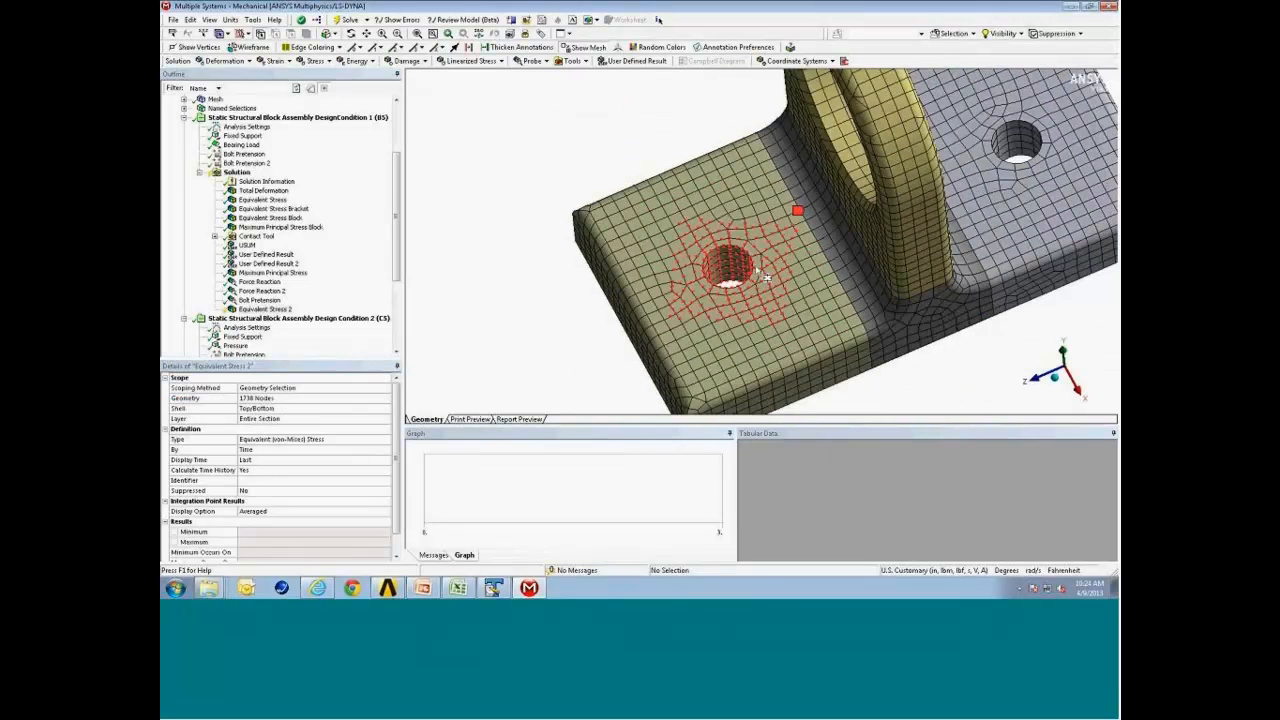
{"action": "right_click", "coordinate": [284, 310]}
{"action": "left_click", "coordinate": [347, 340]}
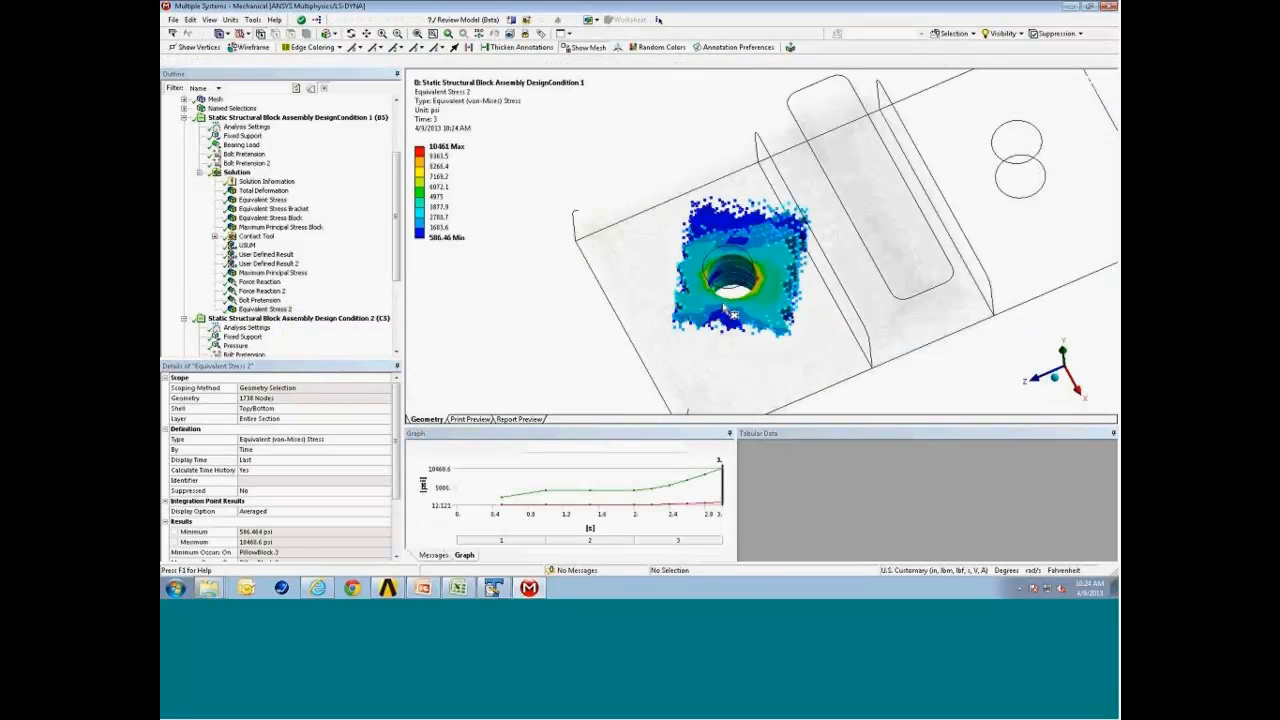
Examine the node-scoped stress contour around the bolt hole up close.
{"action": "left_click_drag", "start_coordinate": [709, 275], "coordinate": [694, 271]}
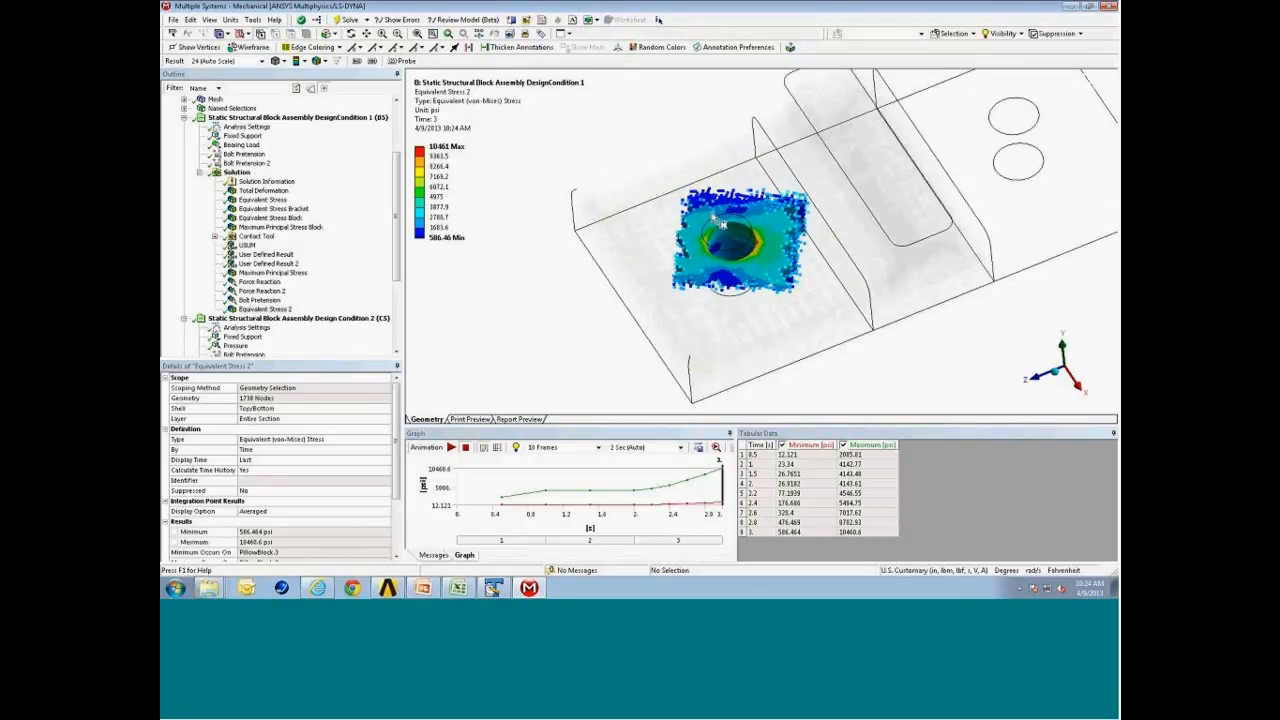
{"action": "left_click", "coordinate": [210, 20]}
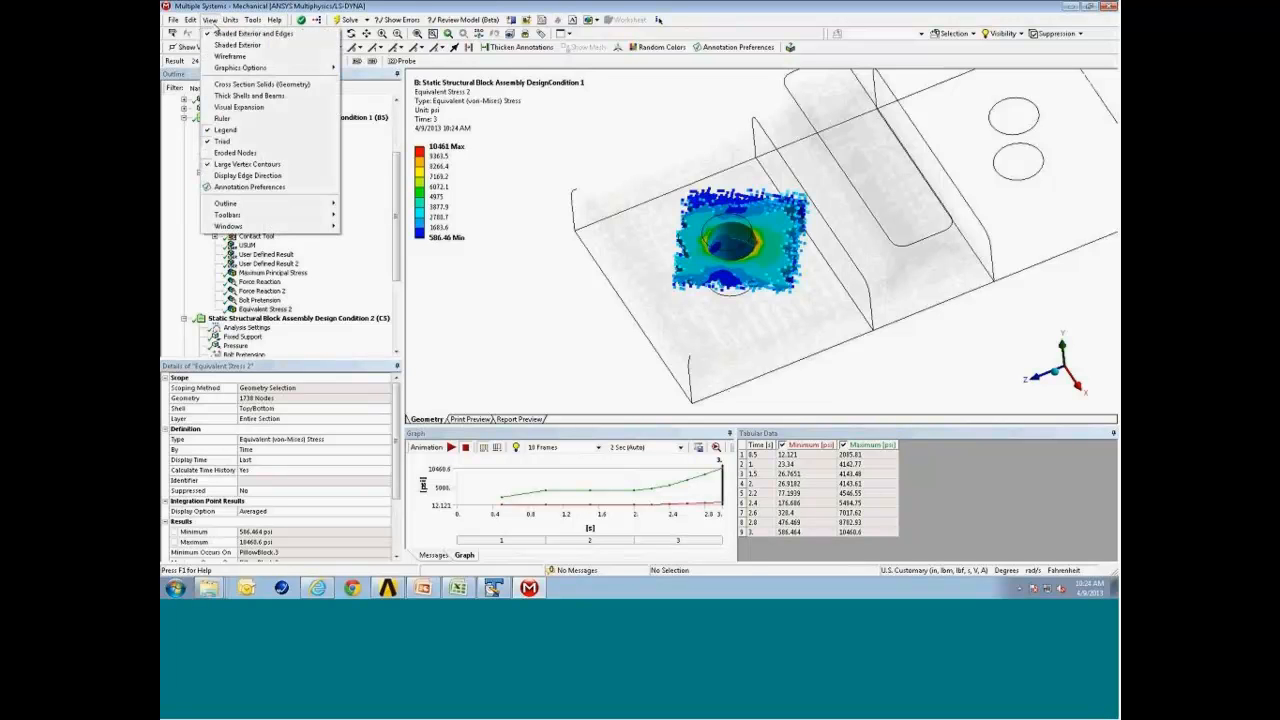
{"action": "left_click", "coordinate": [213, 22]}
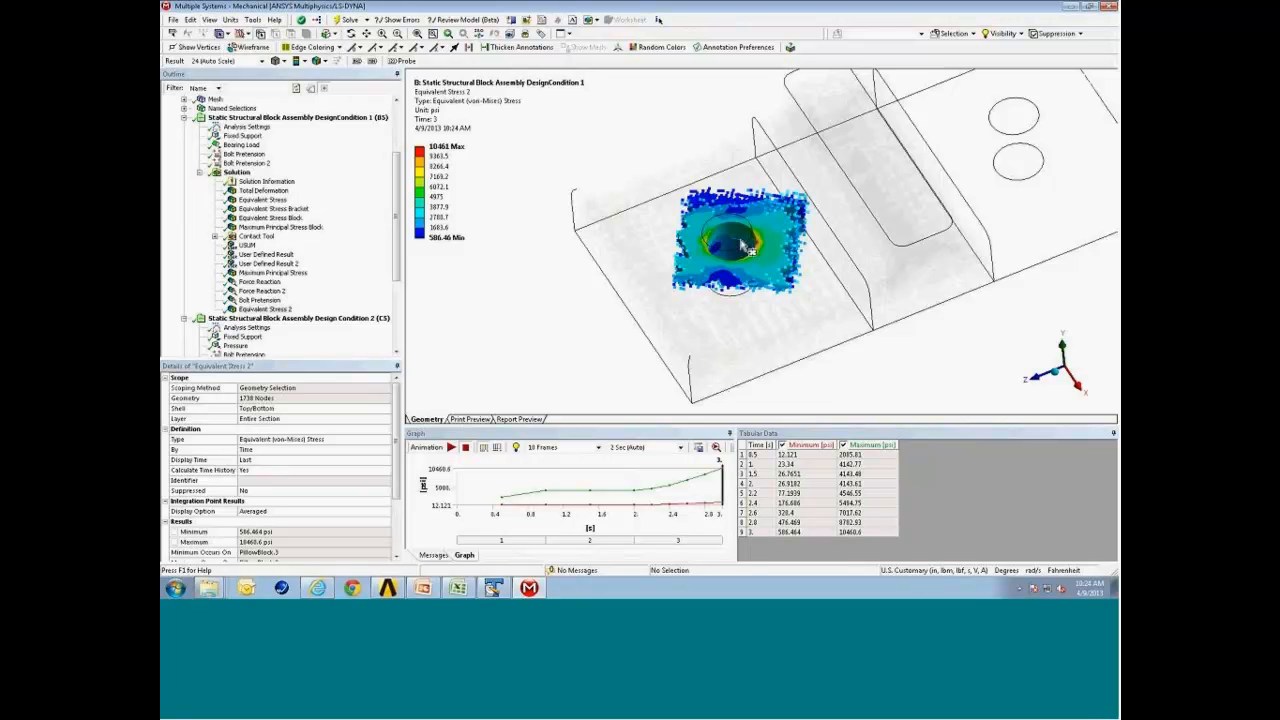
{"action": "middle_click_drag", "start_coordinate": [745, 245], "coordinate": [697, 262]}
{"action": "right_click_drag", "start_coordinate": [628, 272], "coordinate": [767, 350]}
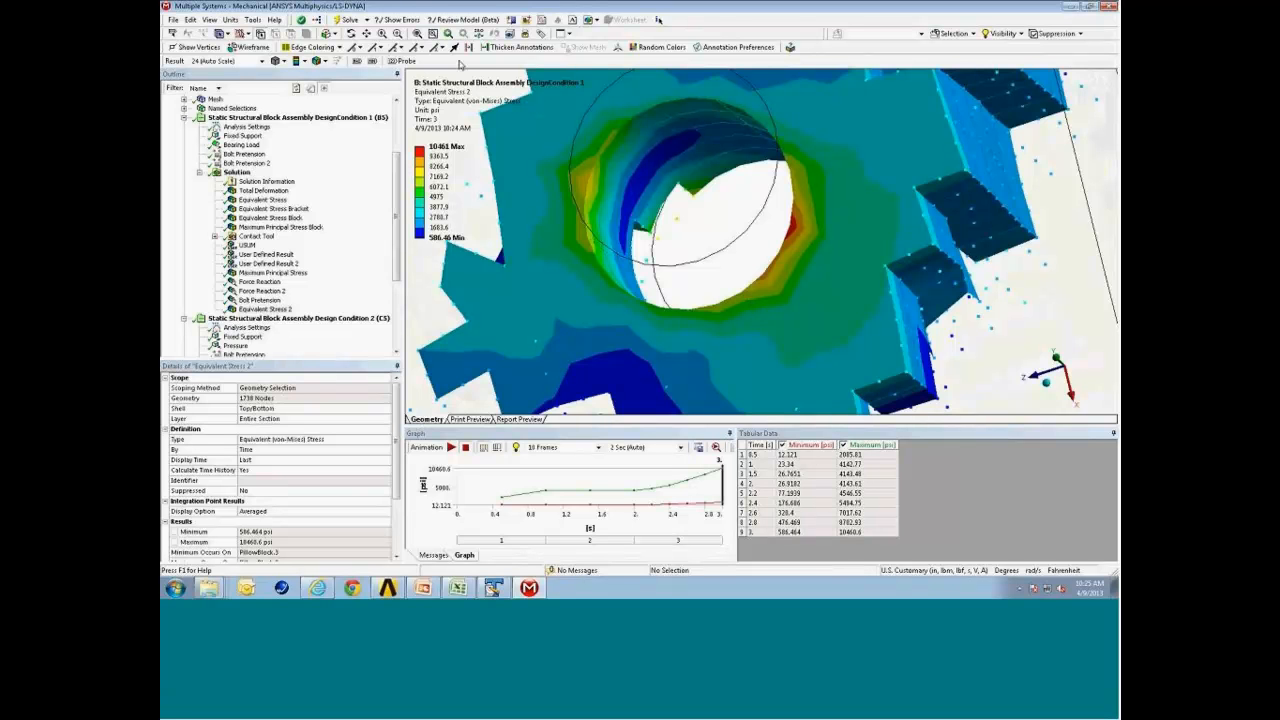
{"action": "left_click", "coordinate": [417, 33]}
{"action": "middle_click_drag", "start_coordinate": [718, 298], "coordinate": [780, 284]}
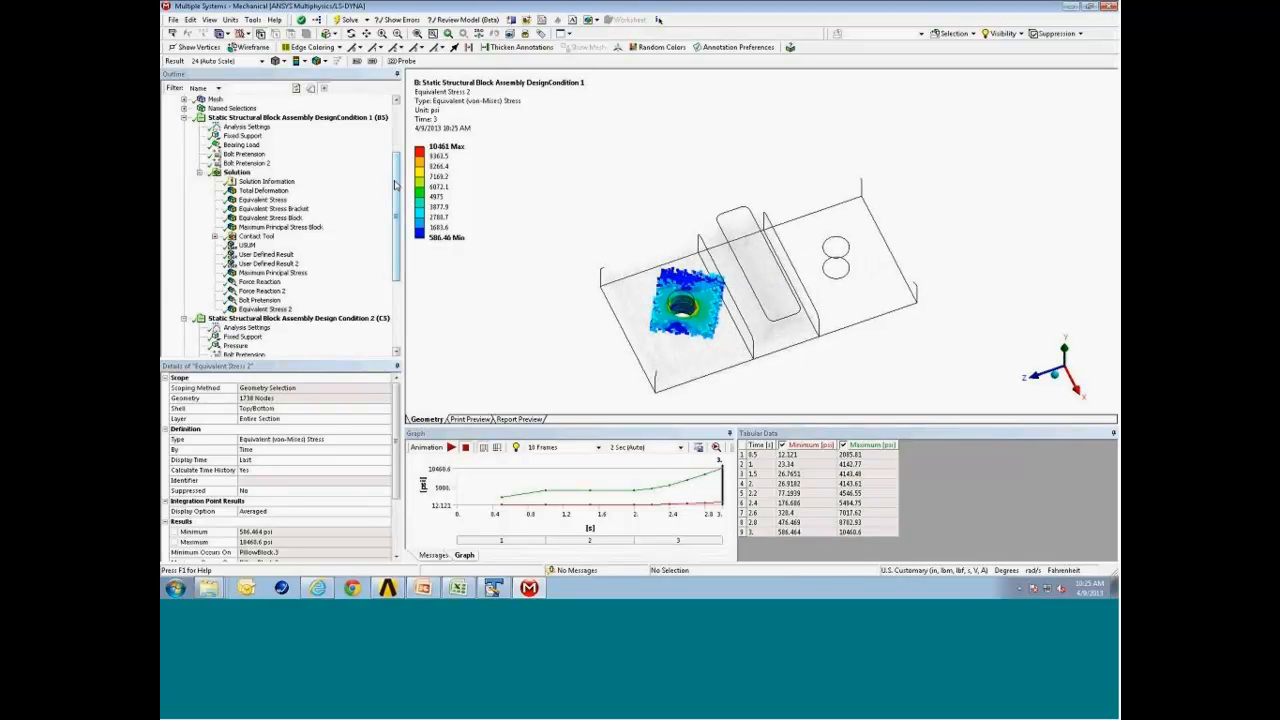
Create a new chart from both design conditions' Maximum Principal Stress Block results and Design Condition 1's Bolt Pretension probe.
{"action": "left_click_drag", "start_coordinate": [395, 185], "coordinate": [401, 243]}
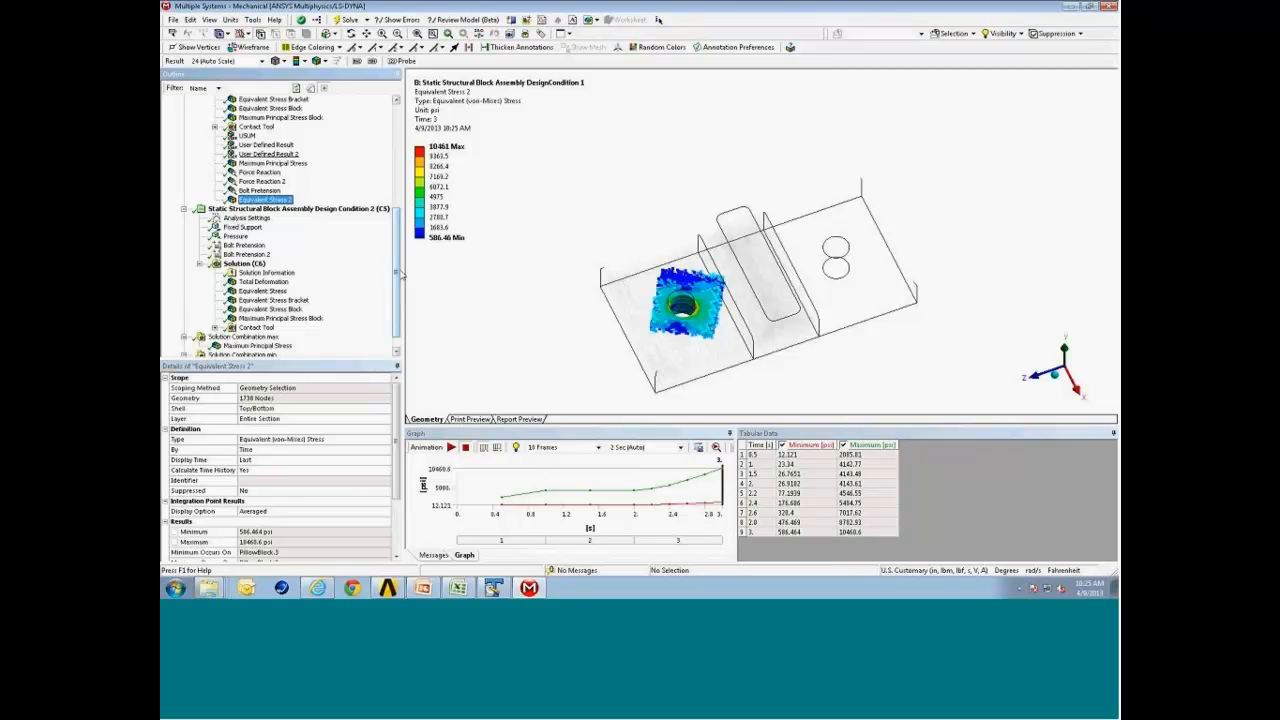
{"action": "left_click_drag", "start_coordinate": [399, 274], "coordinate": [400, 255]}
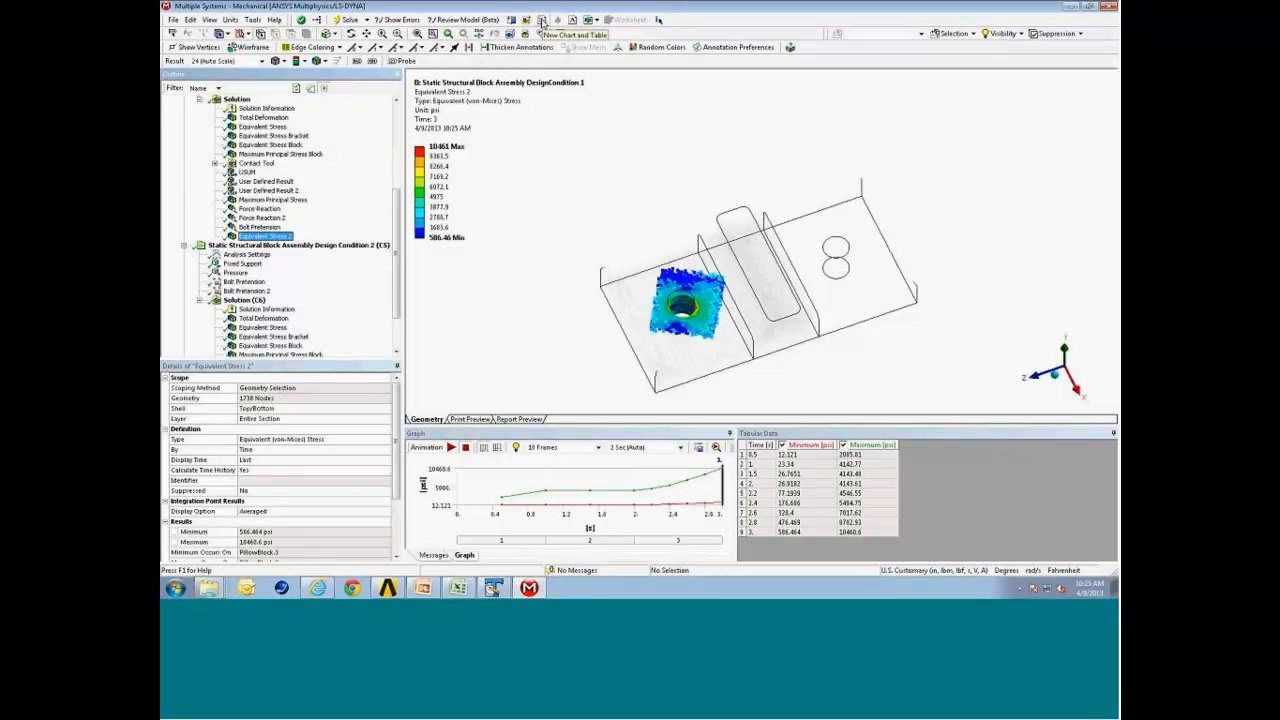
{"action": "left_click_drag", "start_coordinate": [399, 207], "coordinate": [400, 175]}
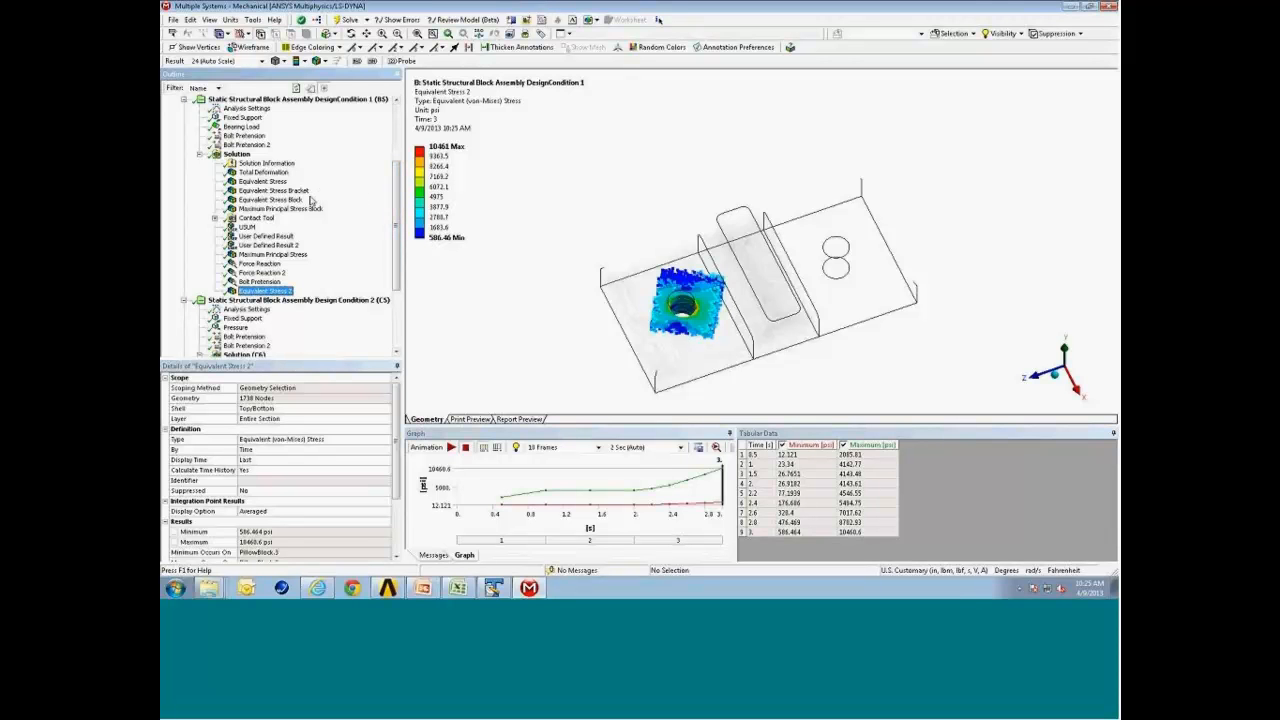
{"action": "left_click", "coordinate": [311, 212]}
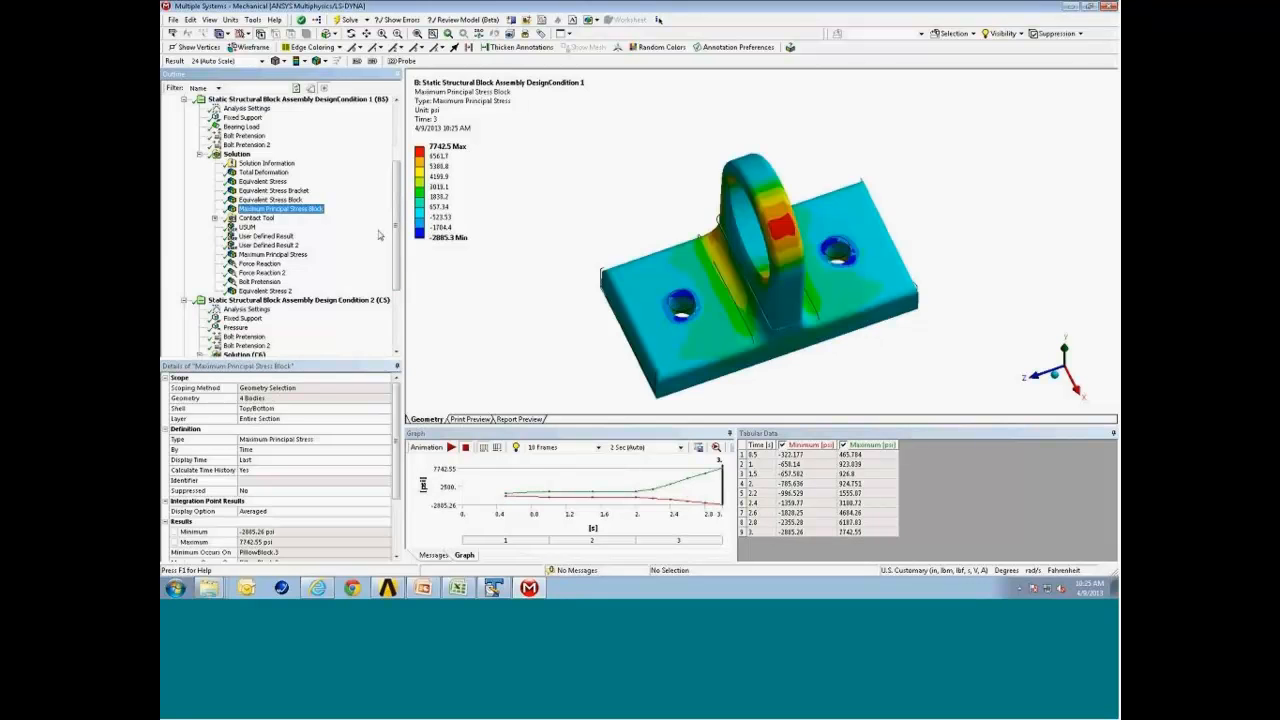
{"action": "left_click_drag", "start_coordinate": [396, 240], "coordinate": [401, 313]}
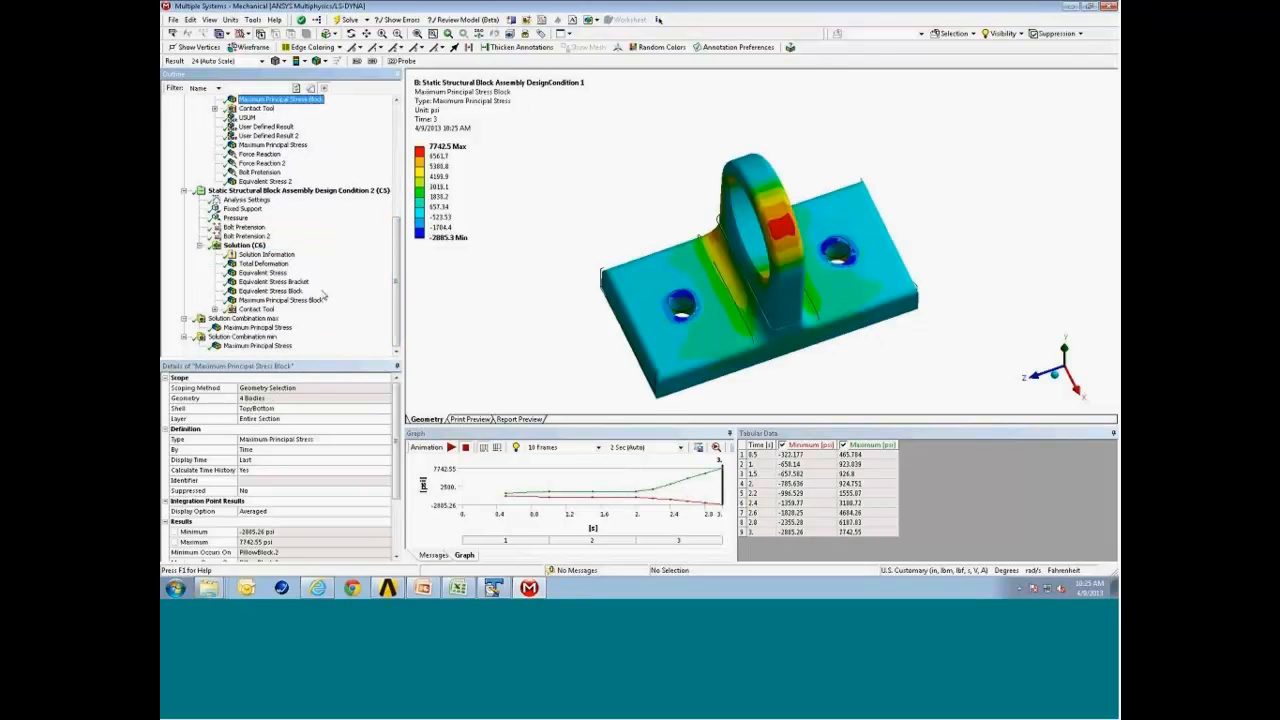
{"action": "left_click", "coordinate": [290, 300], "text": "ctrl"}
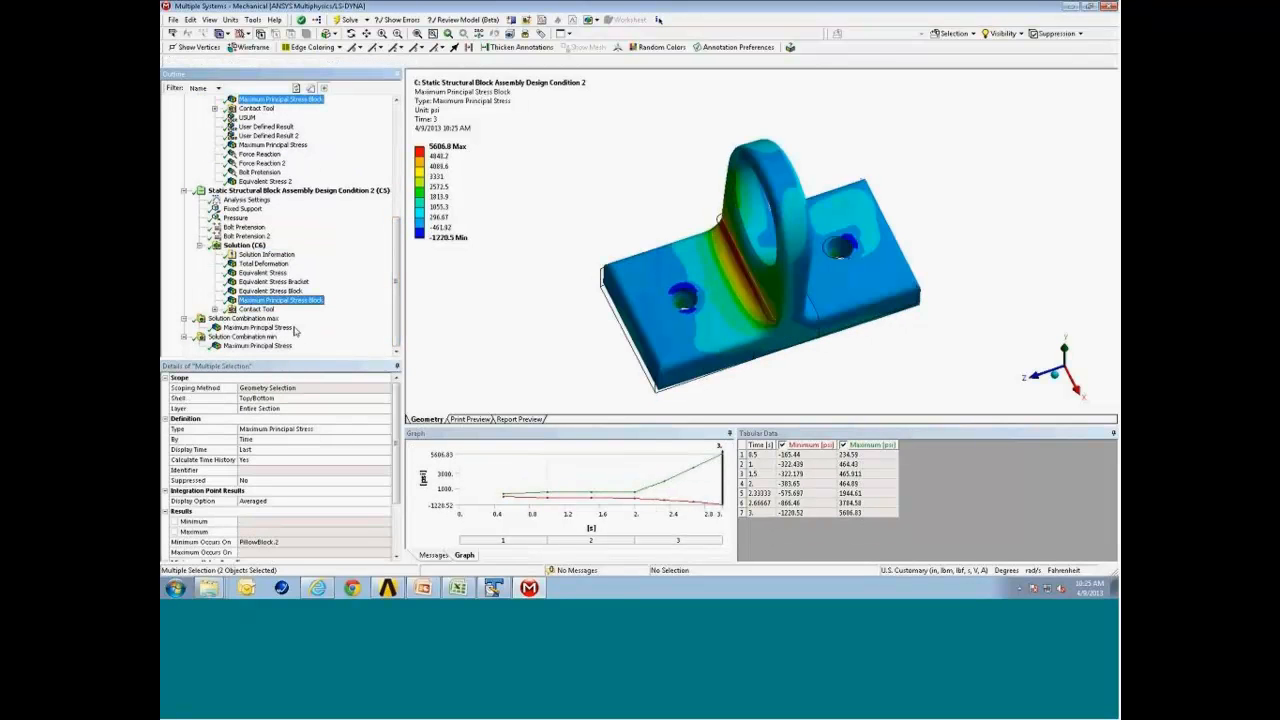
{"action": "left_click", "coordinate": [259, 172], "text": "ctrl"}
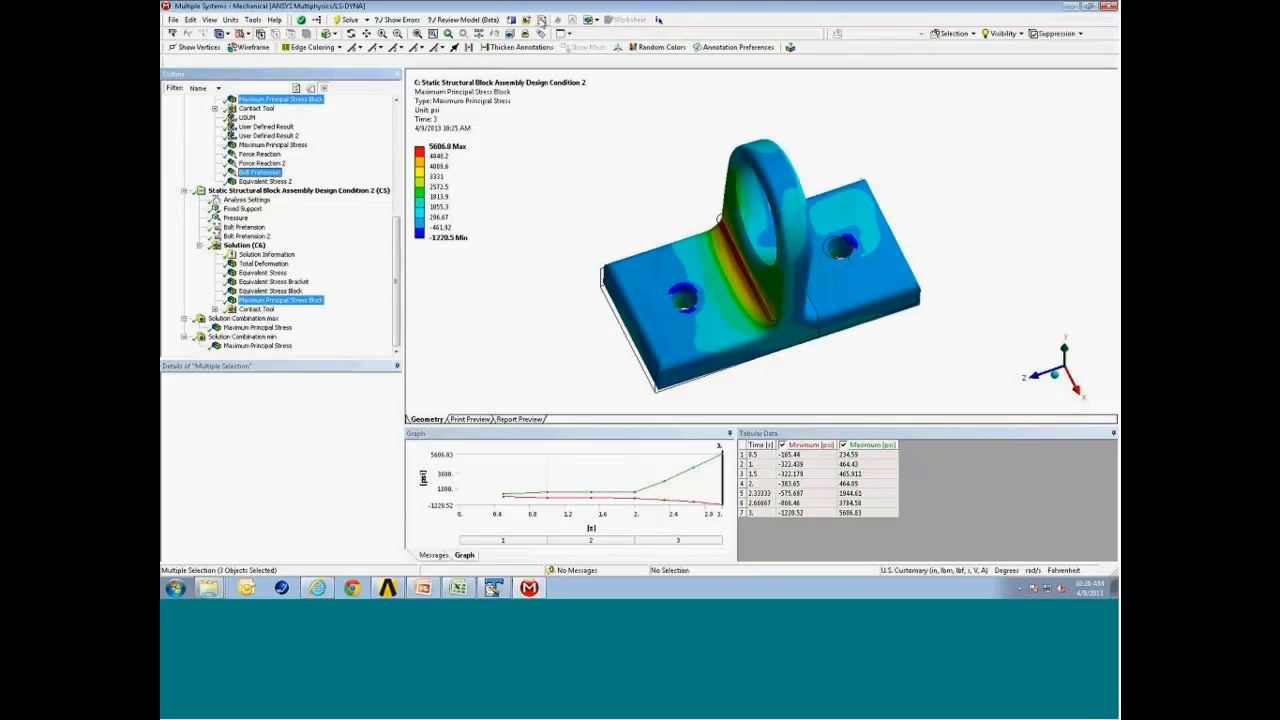
{"action": "left_click", "coordinate": [541, 20]}
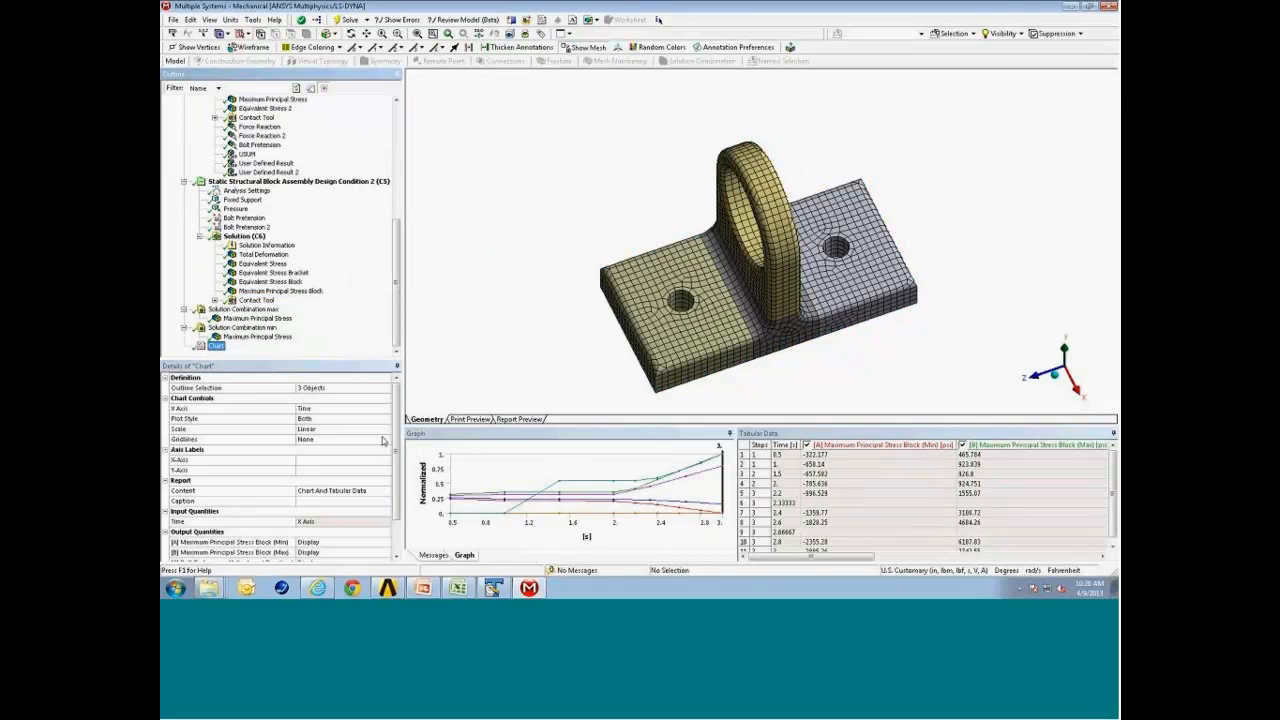
Set both Maximum Principal Stress Block (Min) quantities and the Bolt Pretension adjustment reaction to Omit in the chart.
{"action": "left_click_drag", "start_coordinate": [396, 444], "coordinate": [396, 470]}
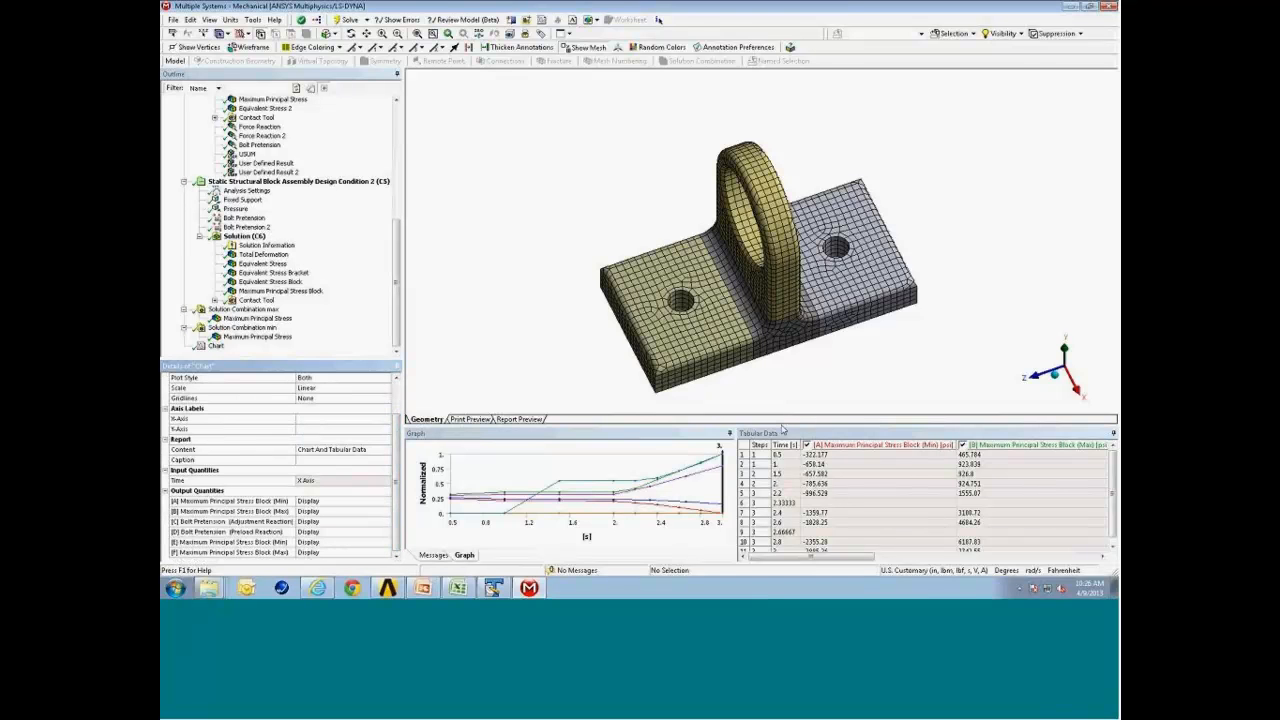
{"action": "left_click_drag", "start_coordinate": [783, 425], "coordinate": [783, 385]}
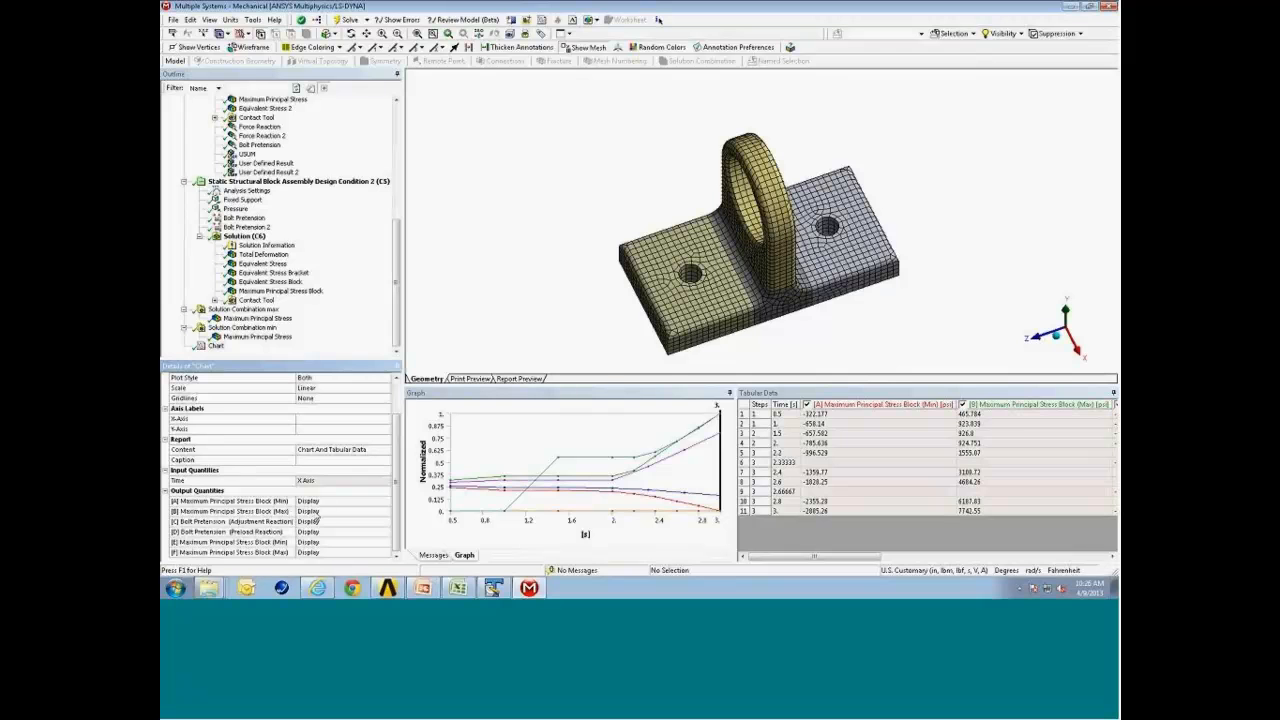
{"action": "left_click", "coordinate": [384, 501]}
{"action": "left_click", "coordinate": [385, 502]}
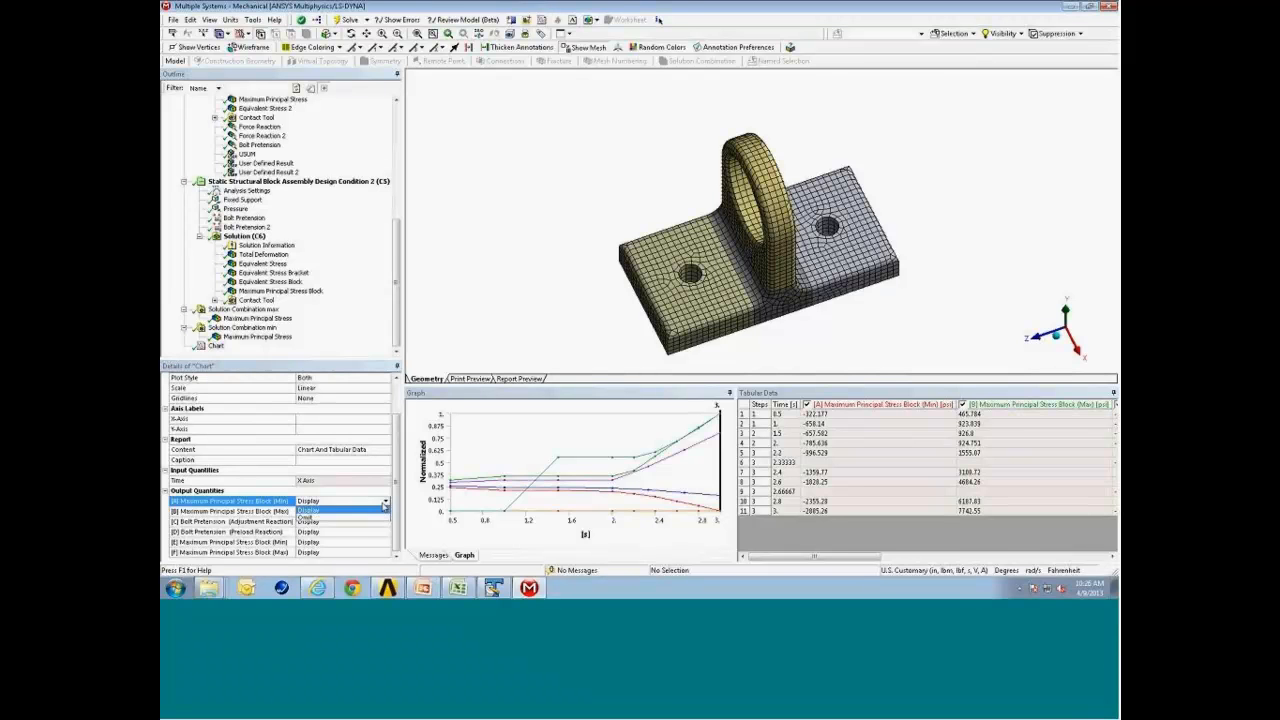
{"action": "left_click", "coordinate": [306, 517]}
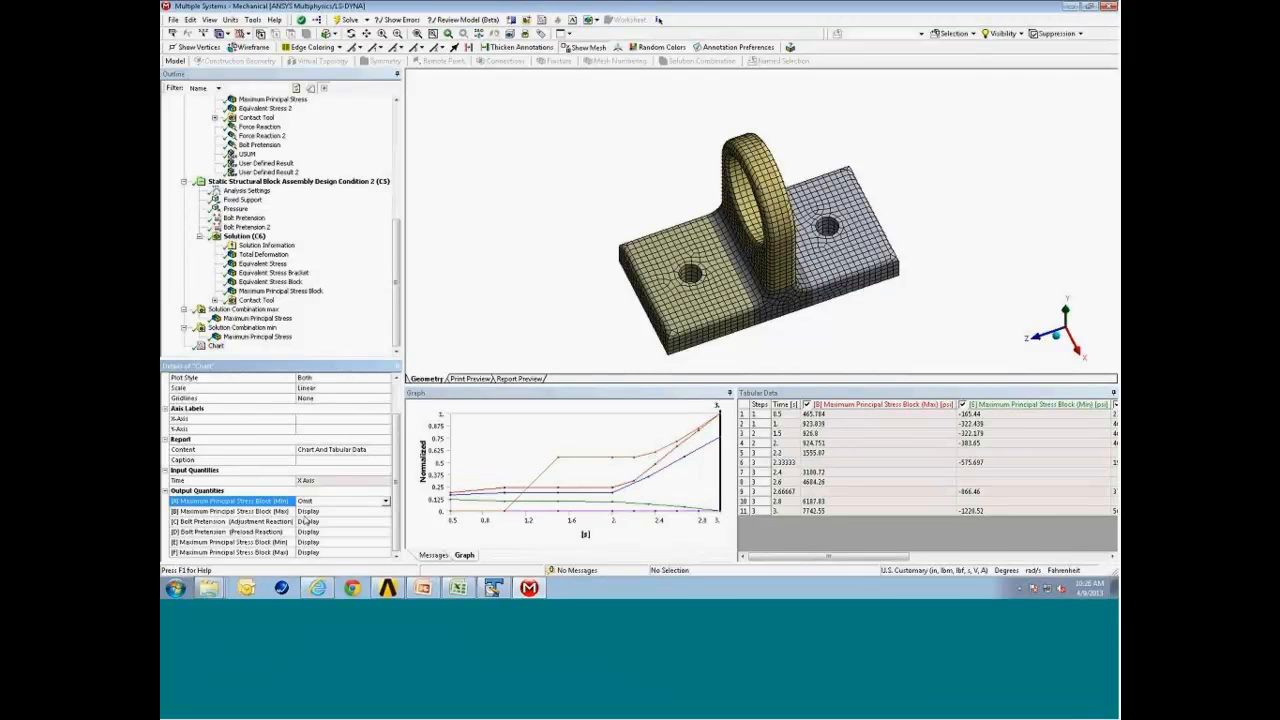
{"action": "left_click", "coordinate": [385, 523]}
{"action": "left_click", "coordinate": [385, 522]}
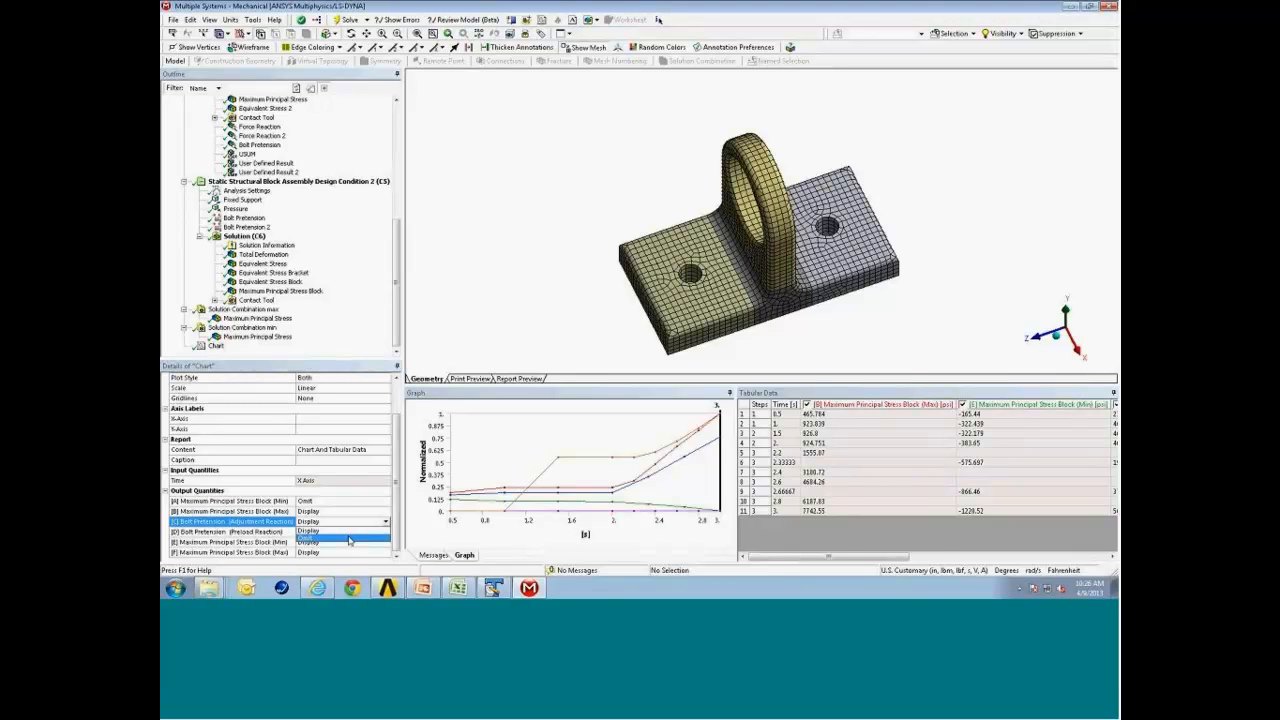
{"action": "left_click", "coordinate": [349, 539]}
{"action": "left_click", "coordinate": [385, 542]}
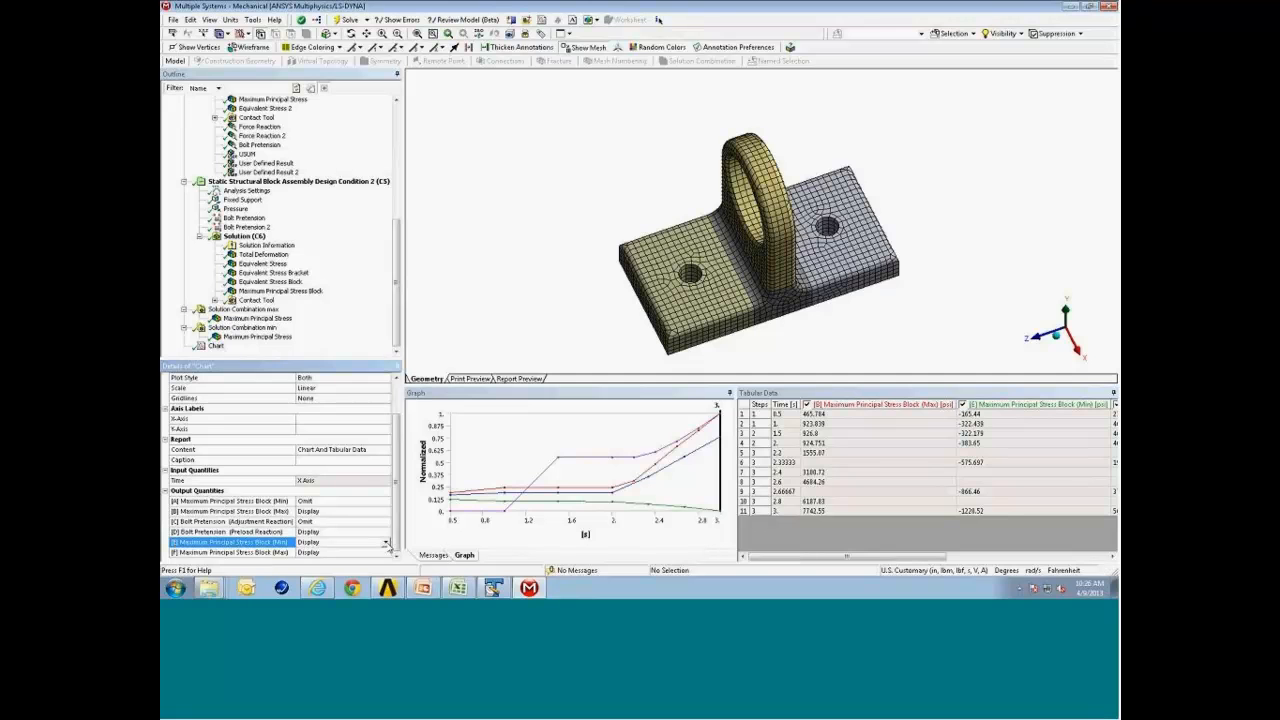
{"action": "left_click", "coordinate": [386, 542]}
{"action": "left_click", "coordinate": [350, 557]}
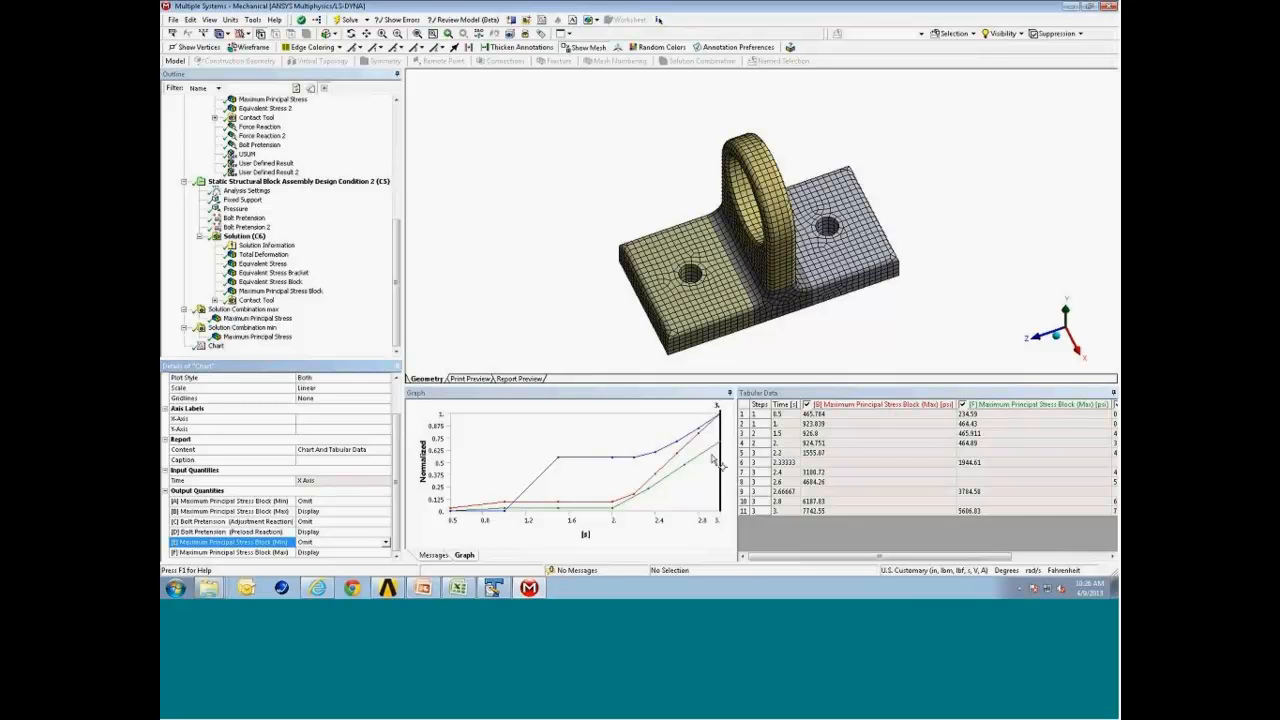
Show the chart legend.
{"action": "right_click", "coordinate": [521, 440]}
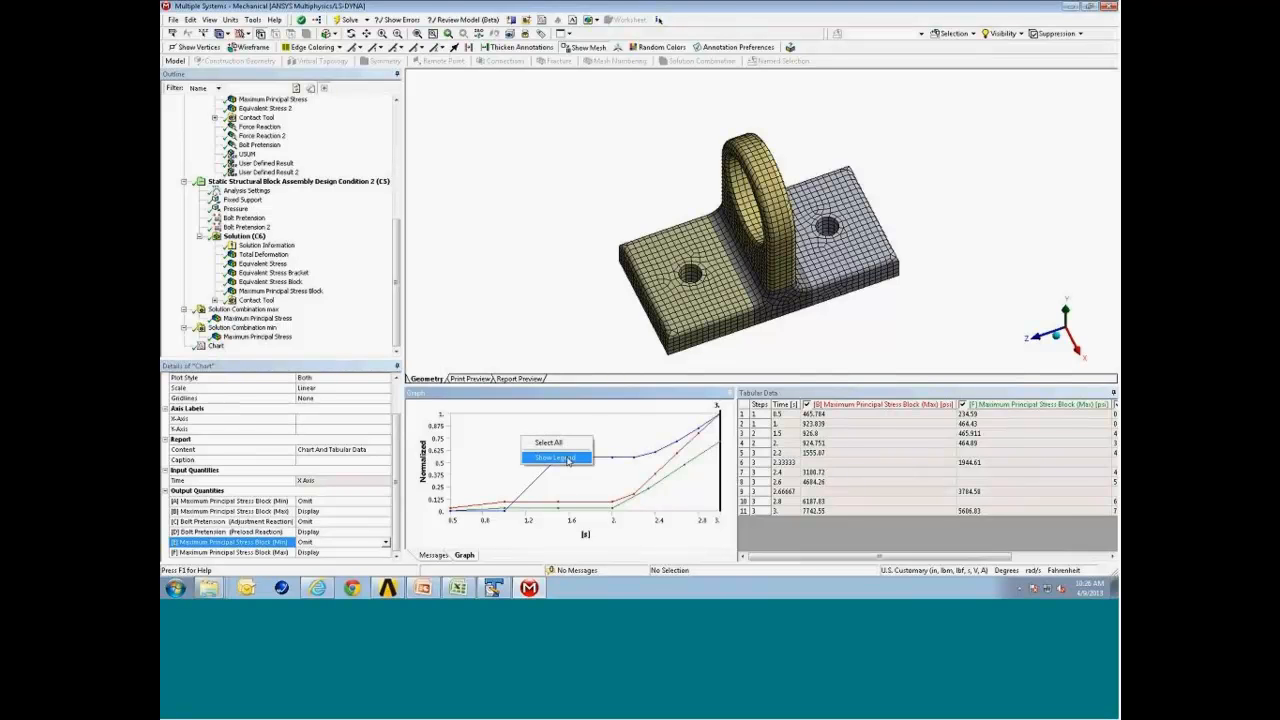
{"action": "left_click", "coordinate": [548, 457]}
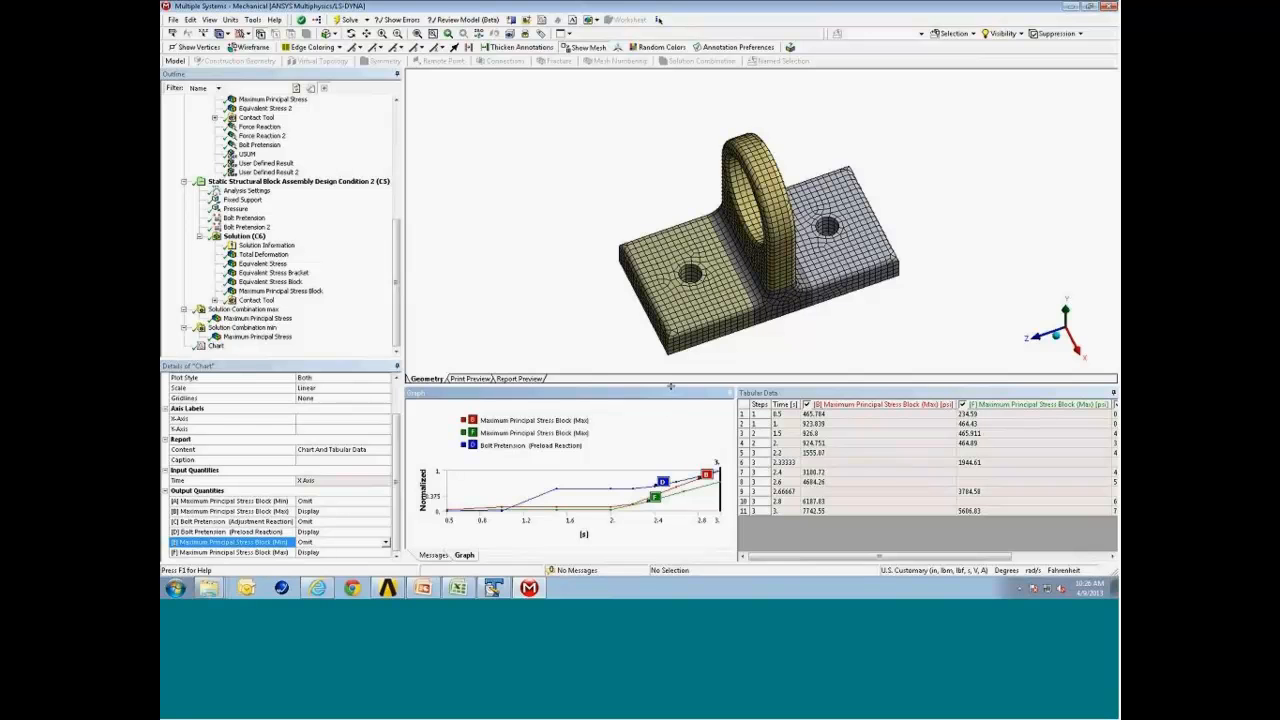
{"action": "left_click_drag", "start_coordinate": [672, 380], "coordinate": [672, 358]}
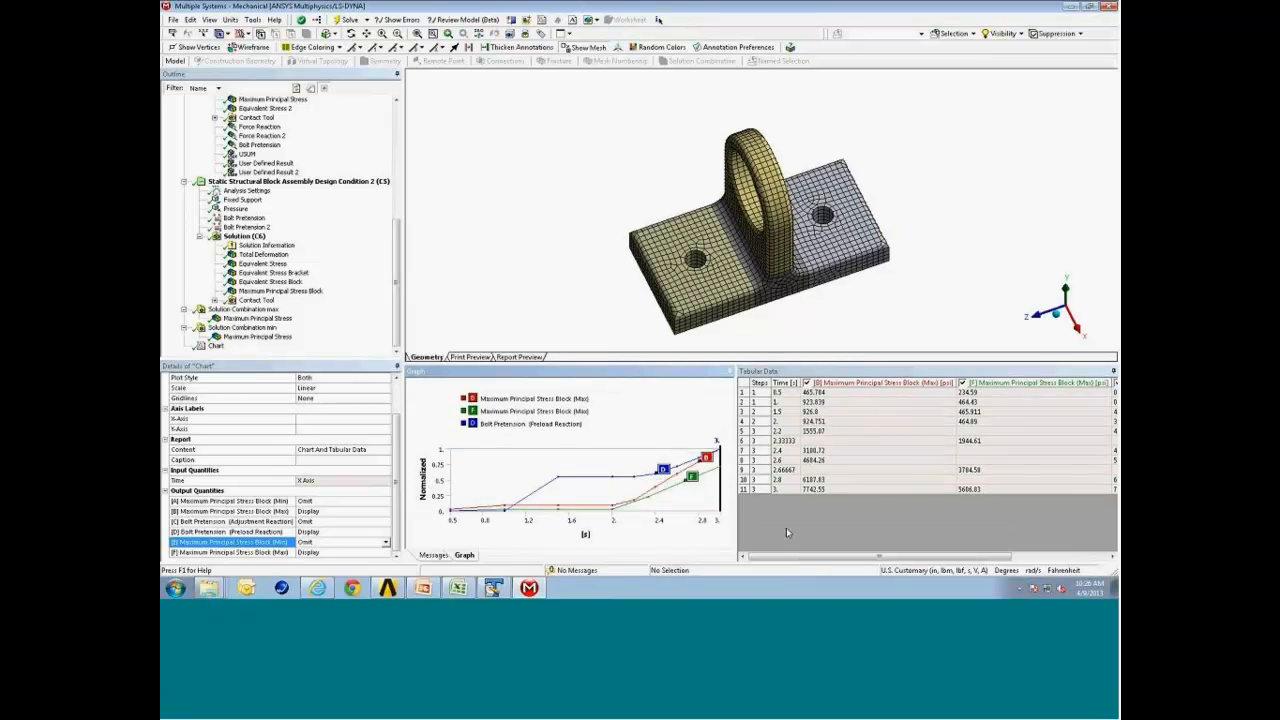
{"action": "mouse_move", "coordinate": [834, 559]}
{"action": "left_mouse_down"}
{"action": "mouse_move", "coordinate": [870, 559]}
{"action": "mouse_move", "coordinate": [838, 559]}
{"action": "left_mouse_up"}
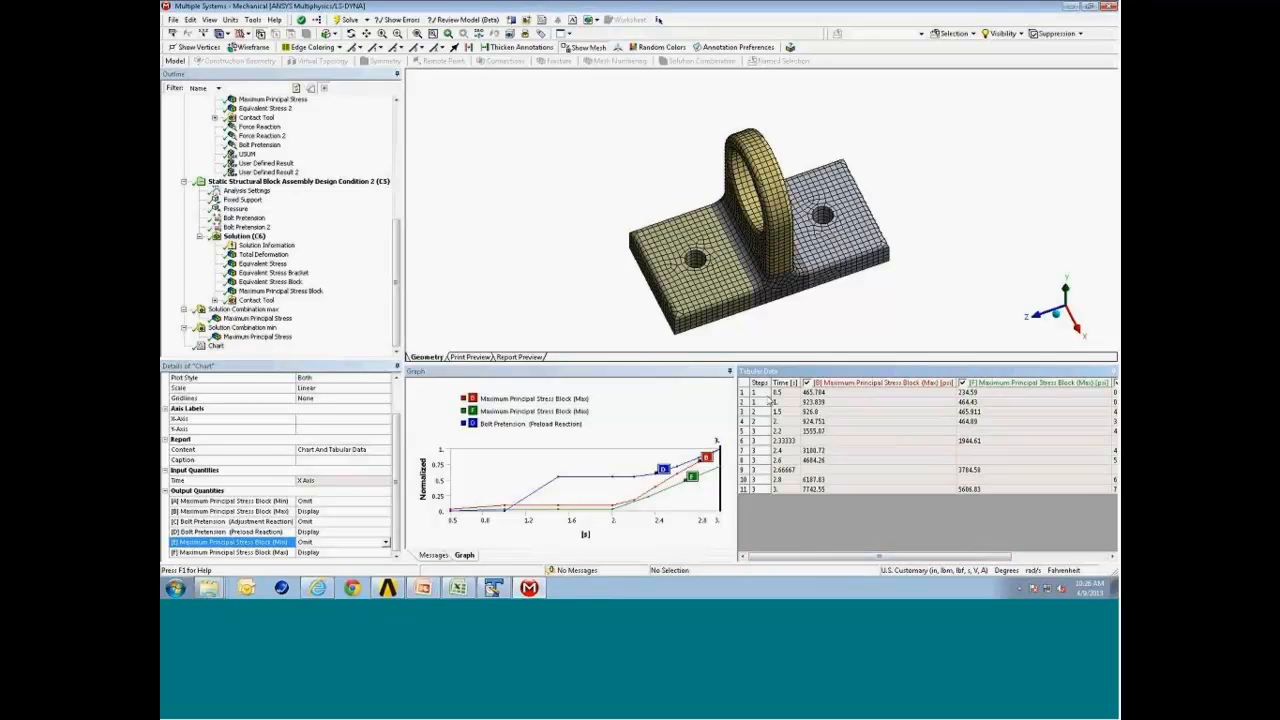
Select the chart's tabular data and paste it into an Excel sheet as Text with Paste Special.
{"action": "left_click", "coordinate": [743, 383]}
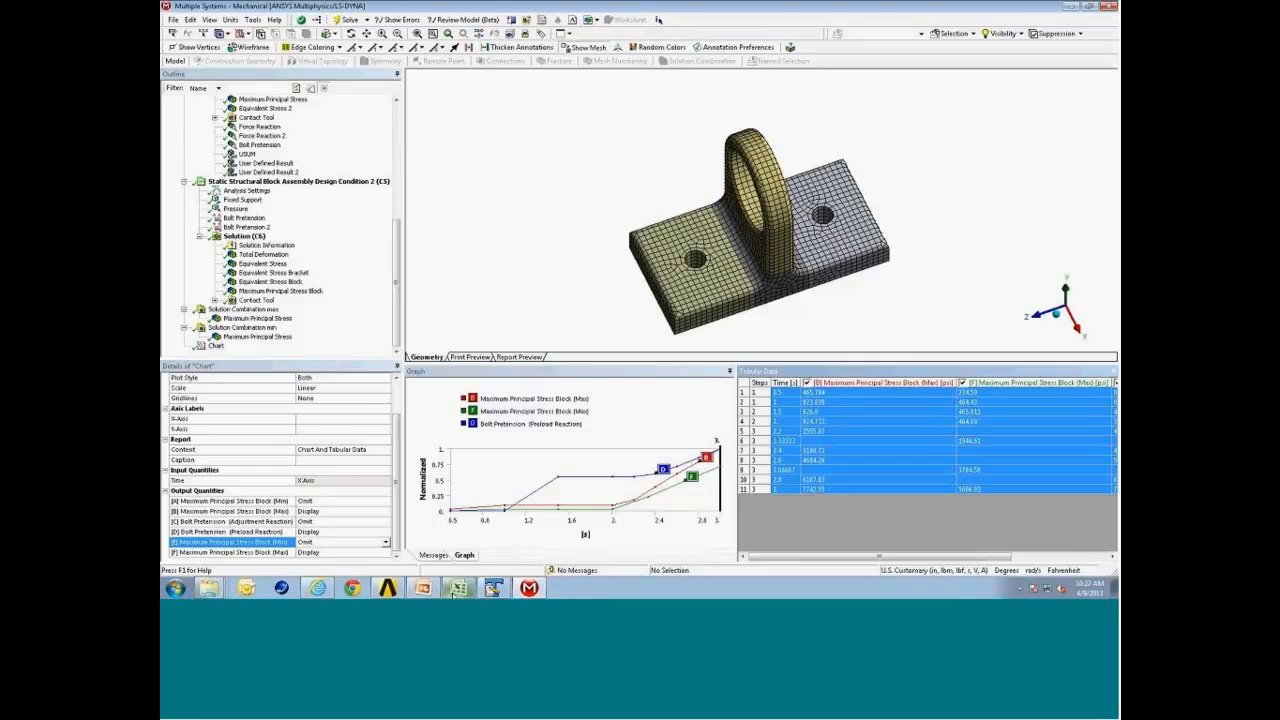
{"action": "left_click", "coordinate": [458, 588]}
{"action": "right_click", "coordinate": [250, 139]}
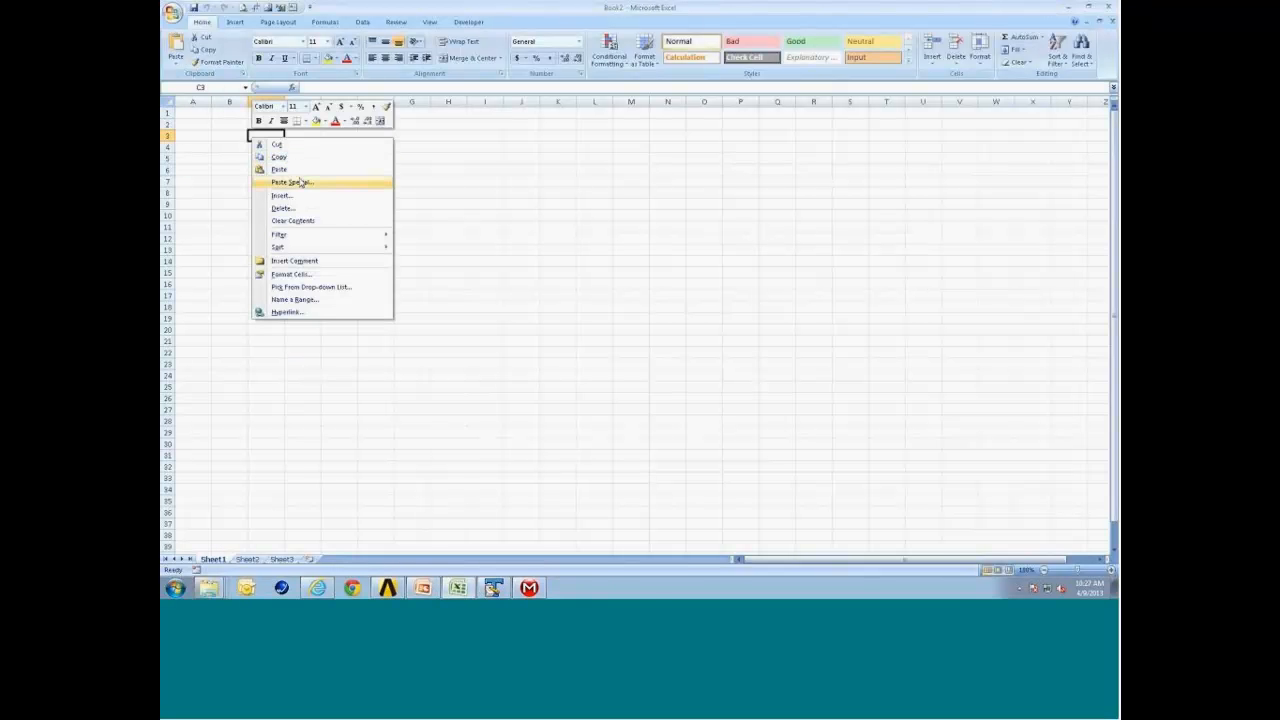
{"action": "left_click", "coordinate": [304, 183]}
{"action": "left_click", "coordinate": [225, 135]}
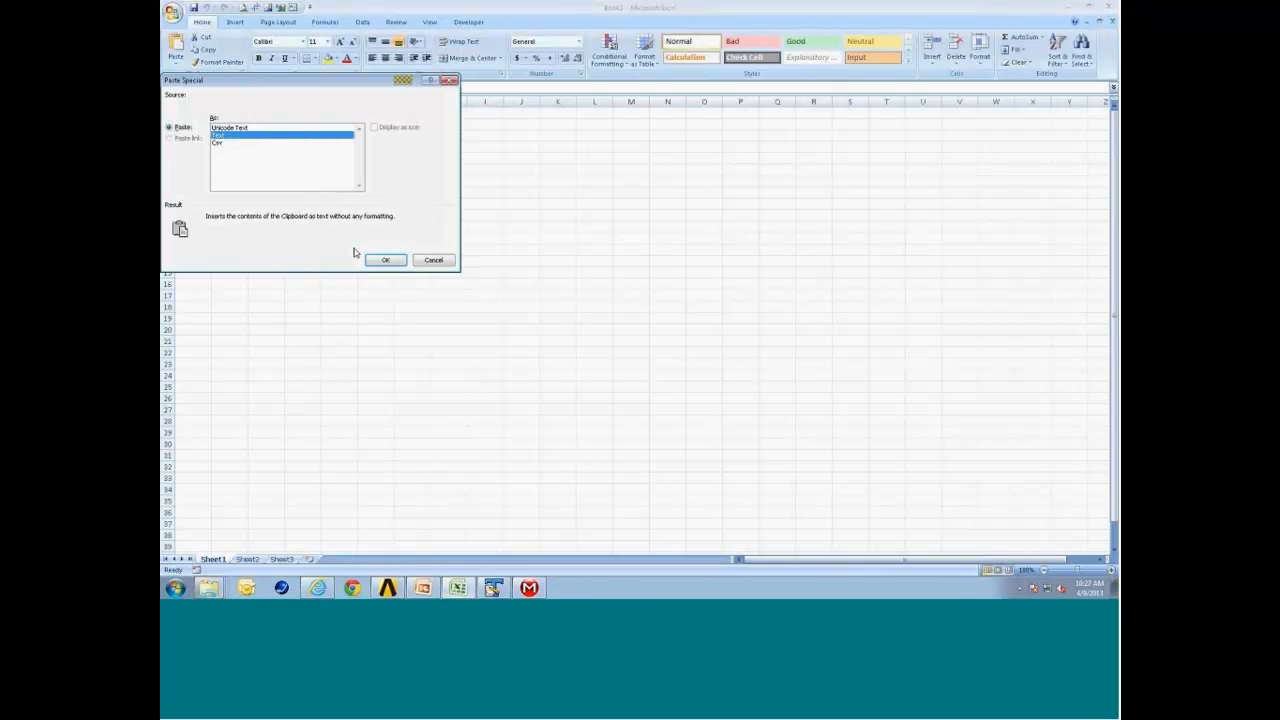
{"action": "left_click", "coordinate": [385, 260]}
{"action": "left_click", "coordinate": [455, 182]}
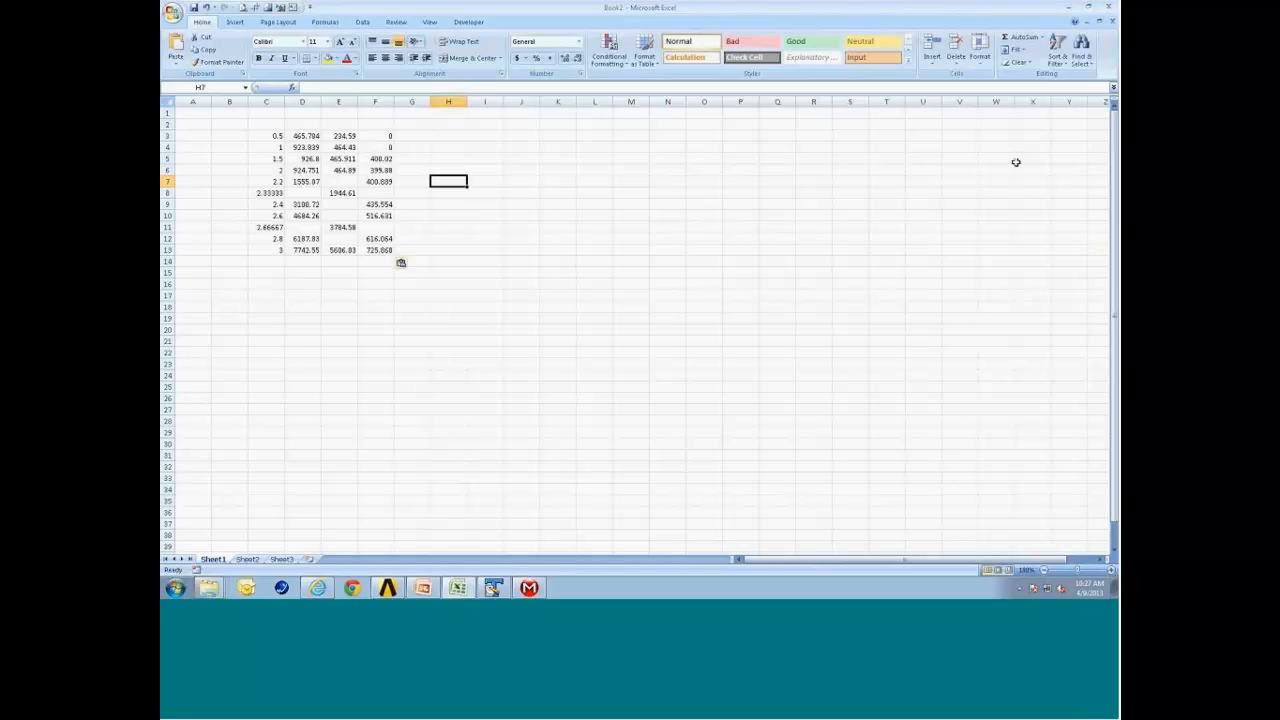
{"action": "left_click", "coordinate": [1069, 10]}
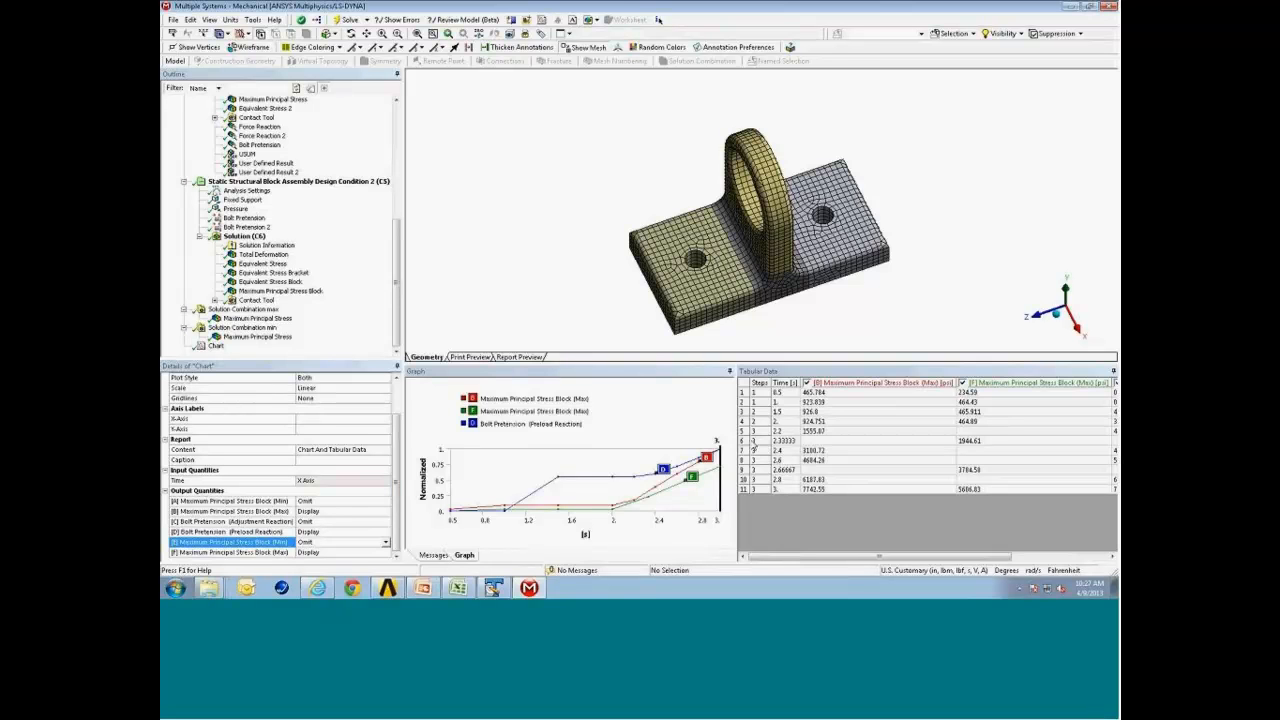
{"action": "left_click_drag", "start_coordinate": [797, 365], "coordinate": [797, 412]}
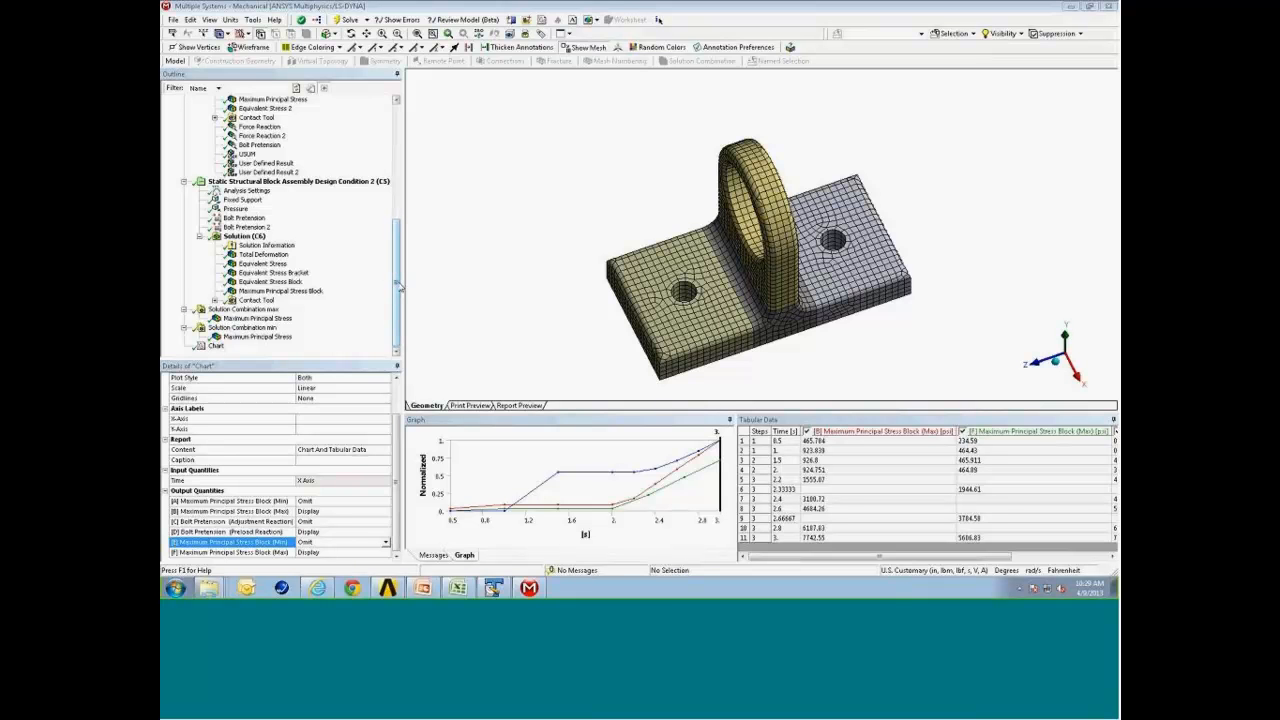
{"action": "left_click_drag", "start_coordinate": [397, 288], "coordinate": [395, 198]}
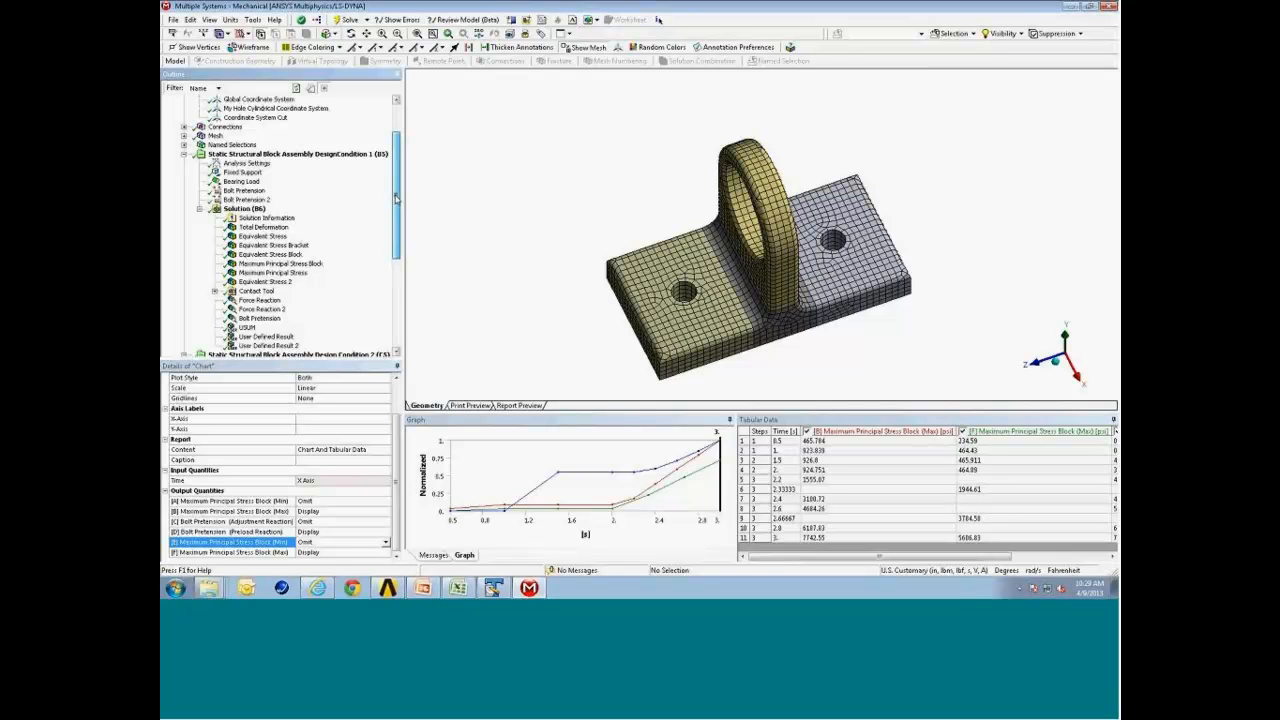
Expand the named selections and examine the CriticalBlock selection on the model with the mesh display turned off.
{"action": "mouse_move", "coordinate": [396, 198]}
{"action": "left_mouse_down"}
{"action": "mouse_move", "coordinate": [396, 172]}
{"action": "mouse_move", "coordinate": [395, 187]}
{"action": "left_mouse_up"}
{"action": "left_click", "coordinate": [183, 162]}
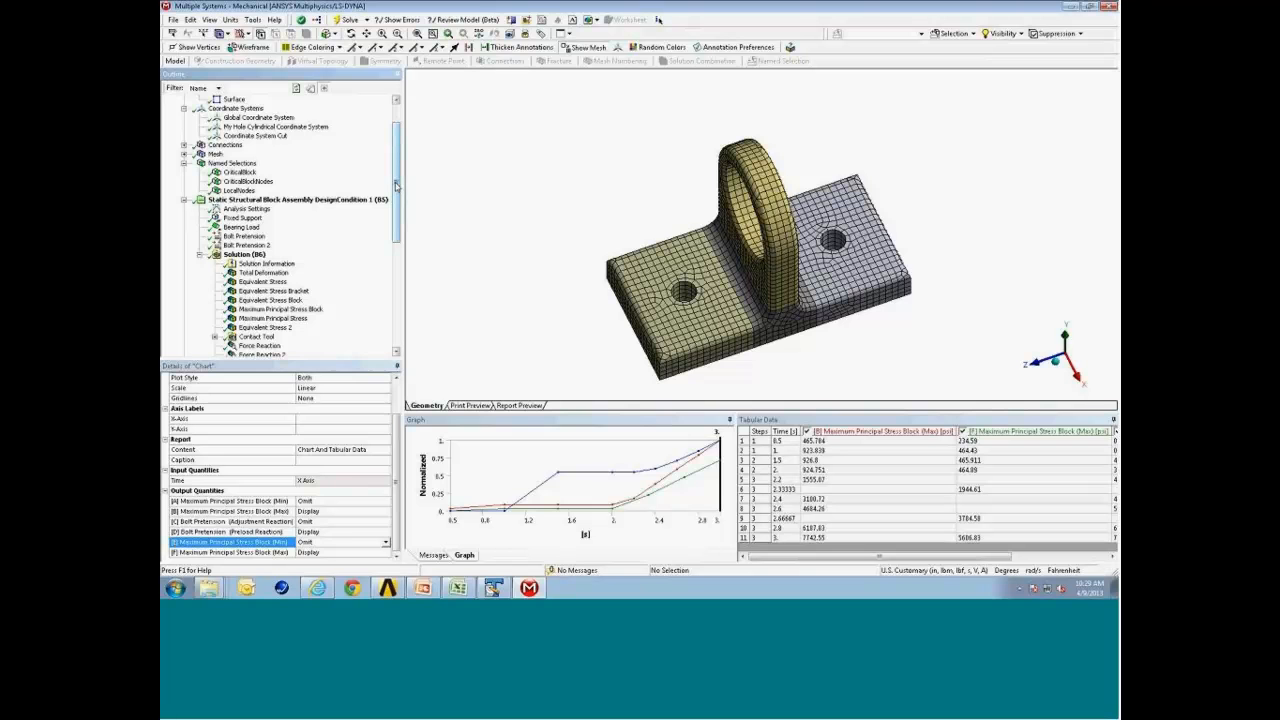
{"action": "left_click_drag", "start_coordinate": [396, 186], "coordinate": [396, 191]}
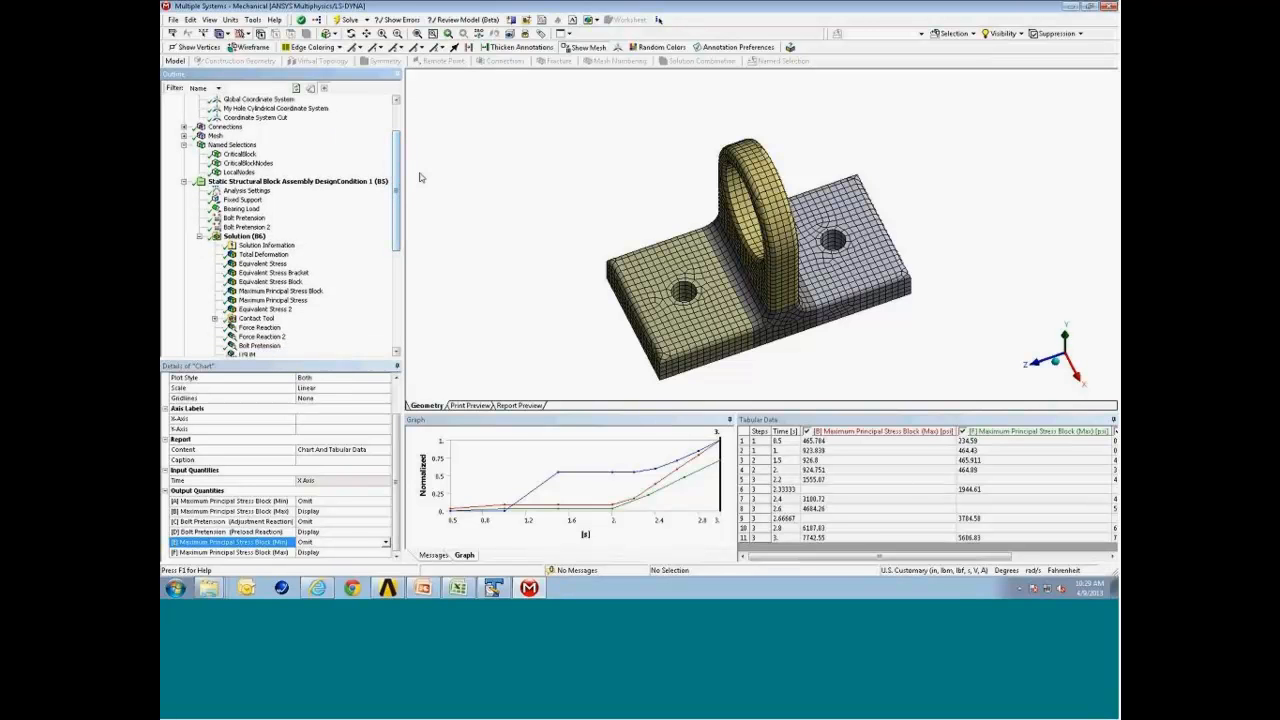
{"action": "left_click", "coordinate": [247, 155]}
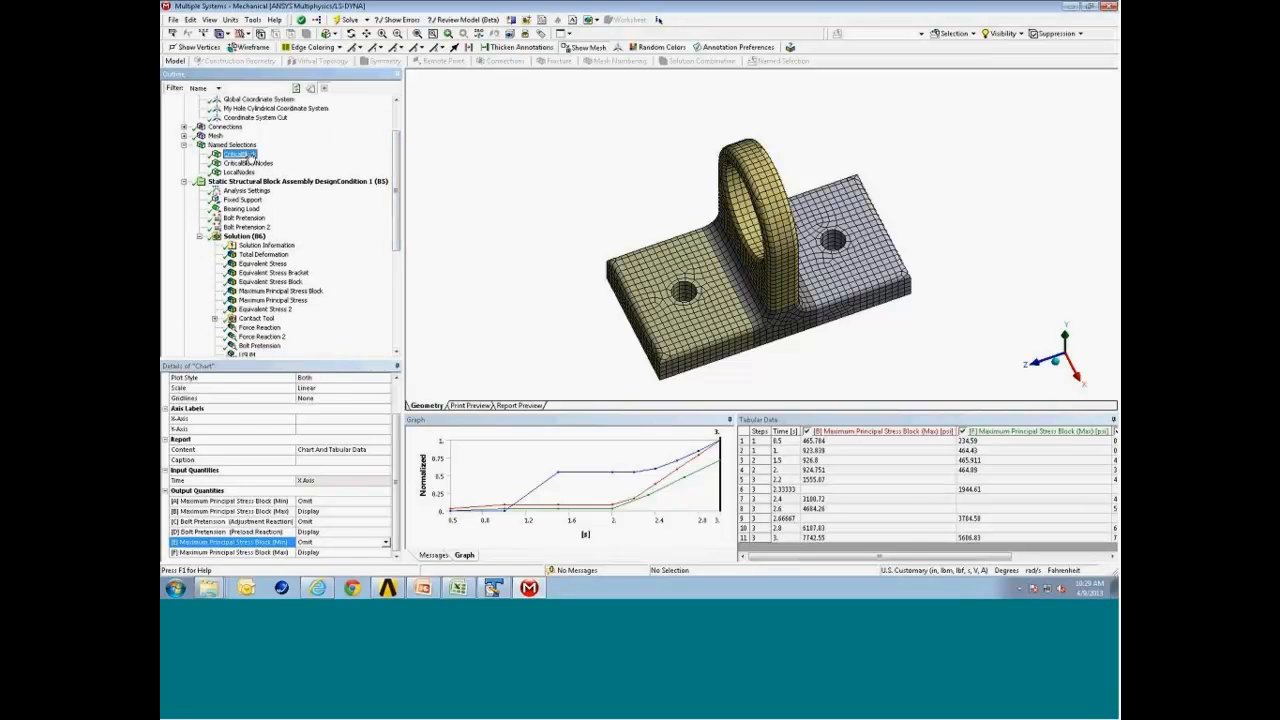
{"action": "left_click", "coordinate": [598, 49]}
{"action": "middle_click_drag", "start_coordinate": [748, 260], "coordinate": [749, 232]}
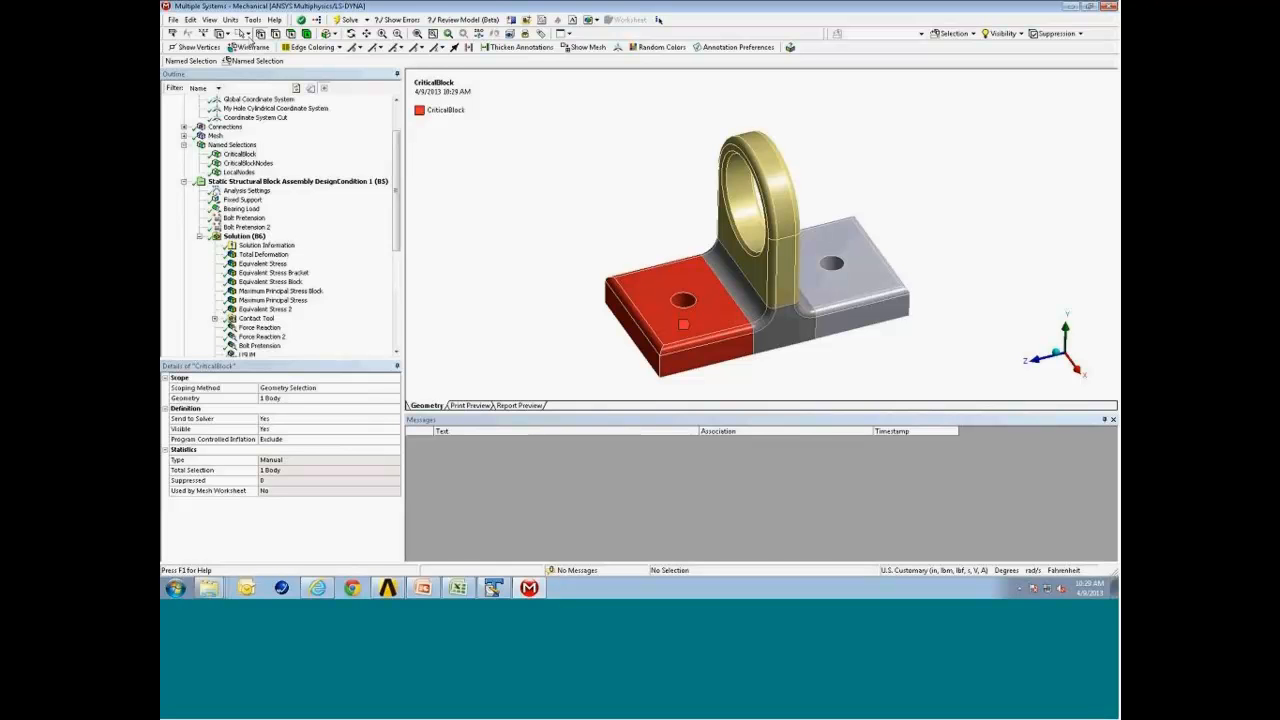
{"action": "left_click", "coordinate": [249, 36]}
{"action": "left_click", "coordinate": [252, 46]}
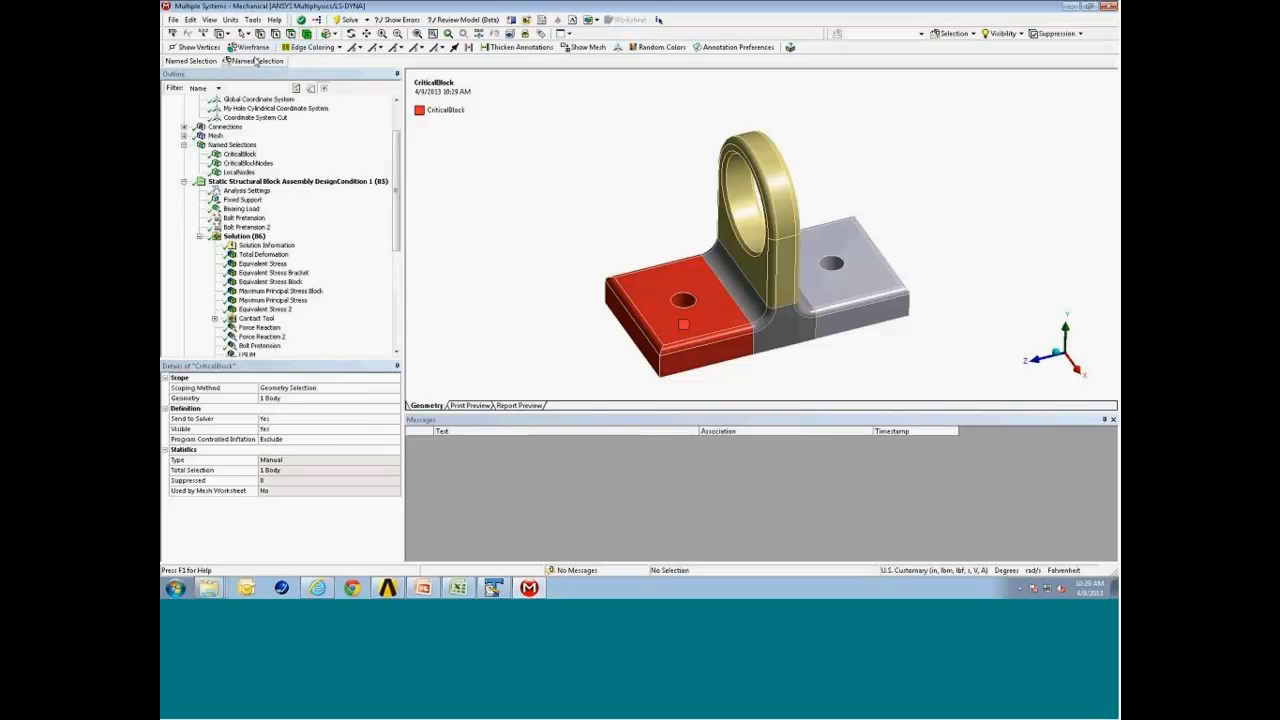
{"action": "left_click", "coordinate": [254, 156]}
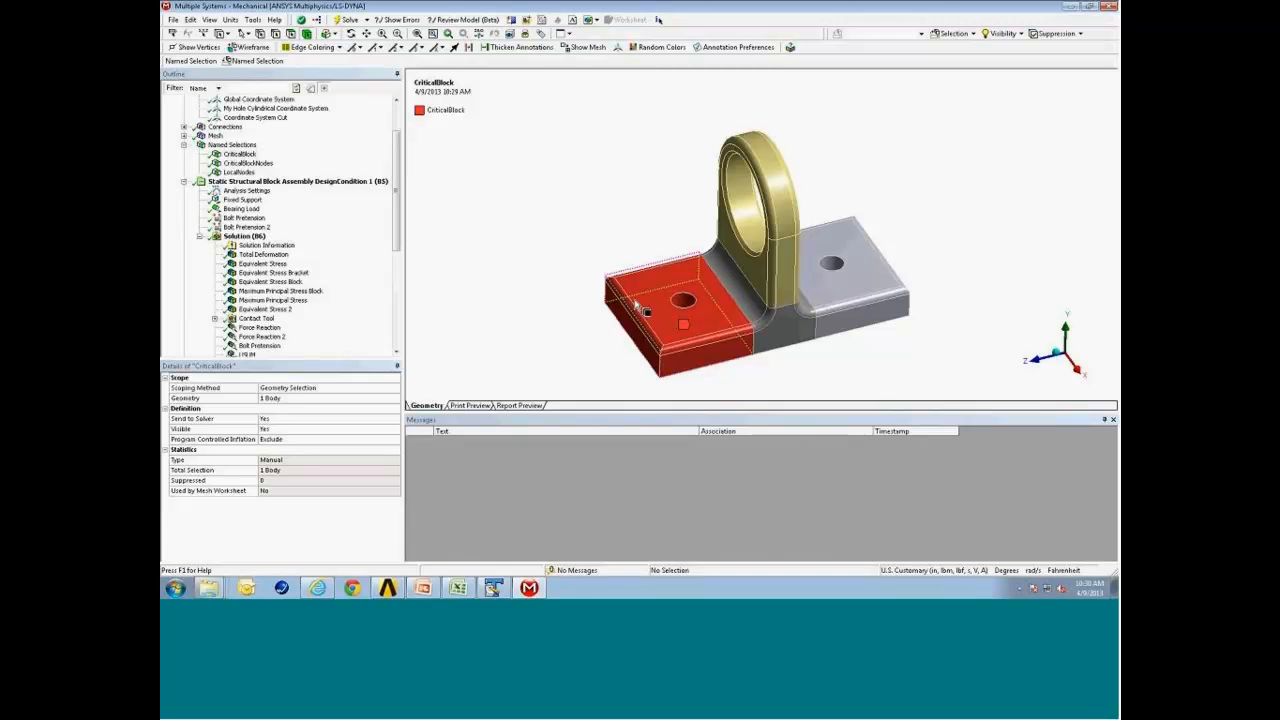
Examine the worksheet criteria and graphics of the CriticalBlockNodes and LocalNodes named selections.
{"action": "left_click", "coordinate": [258, 164]}
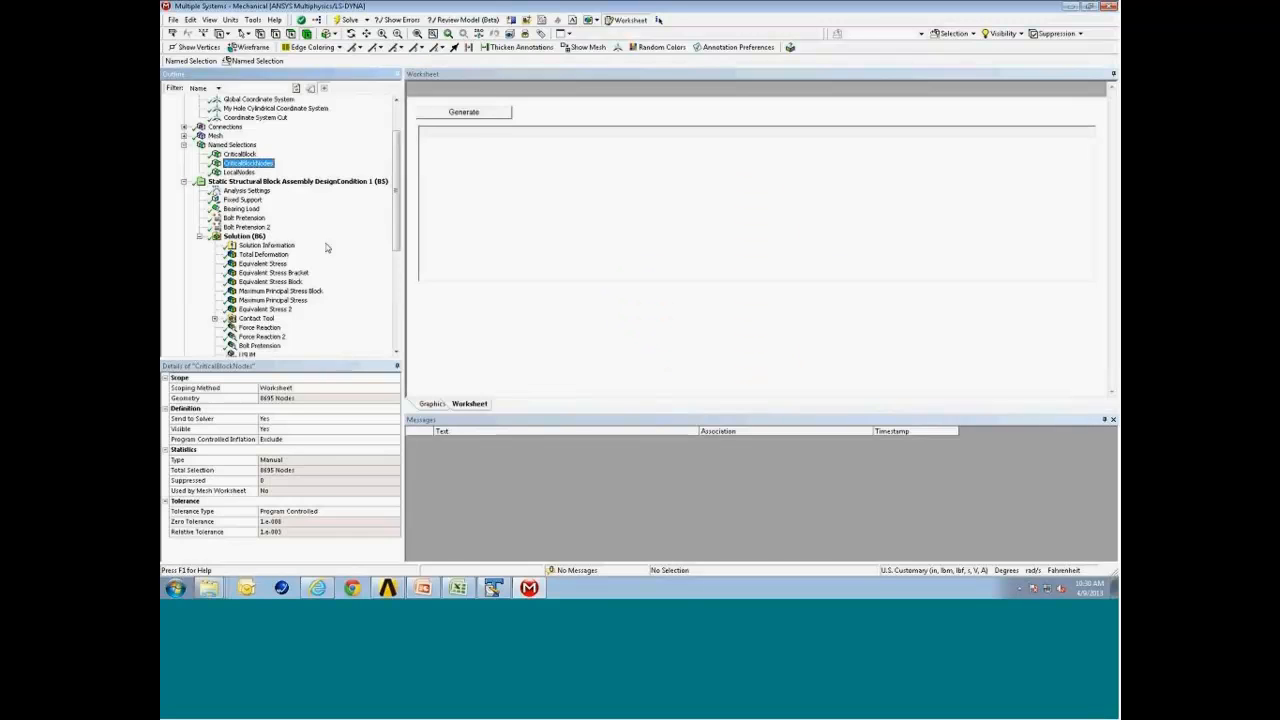
{"action": "left_click", "coordinate": [240, 154]}
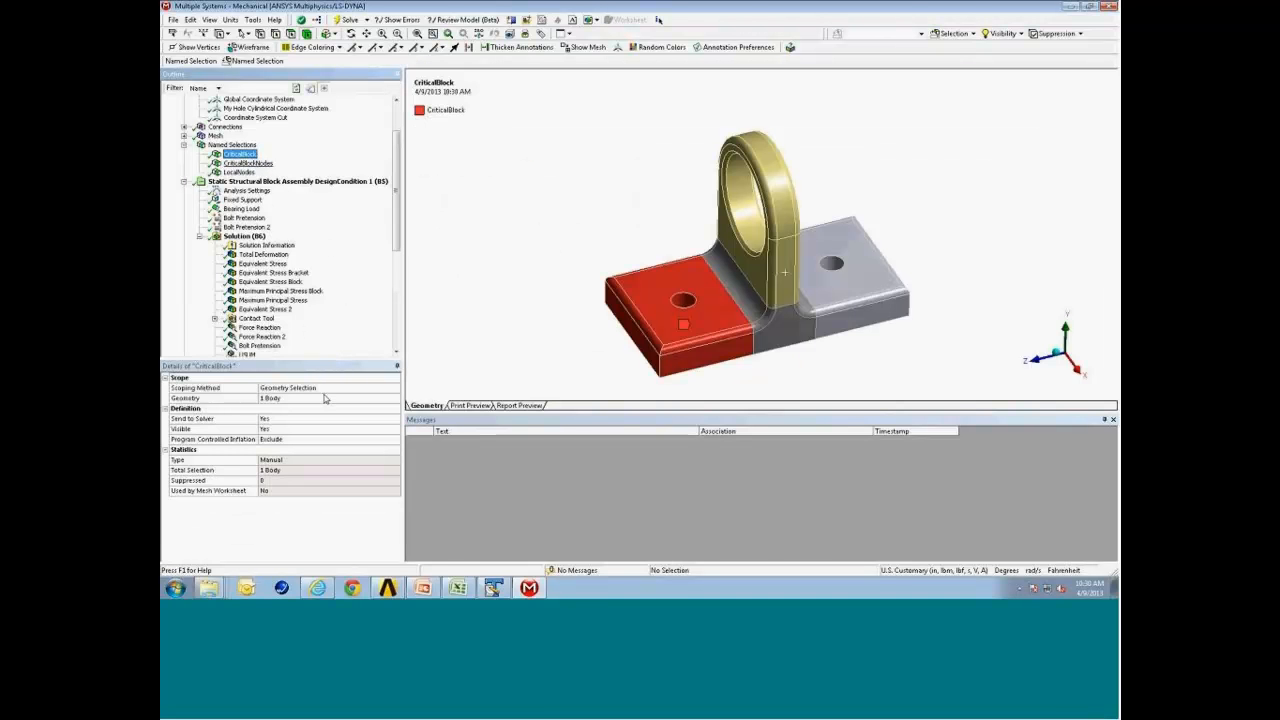
{"action": "left_click", "coordinate": [262, 163]}
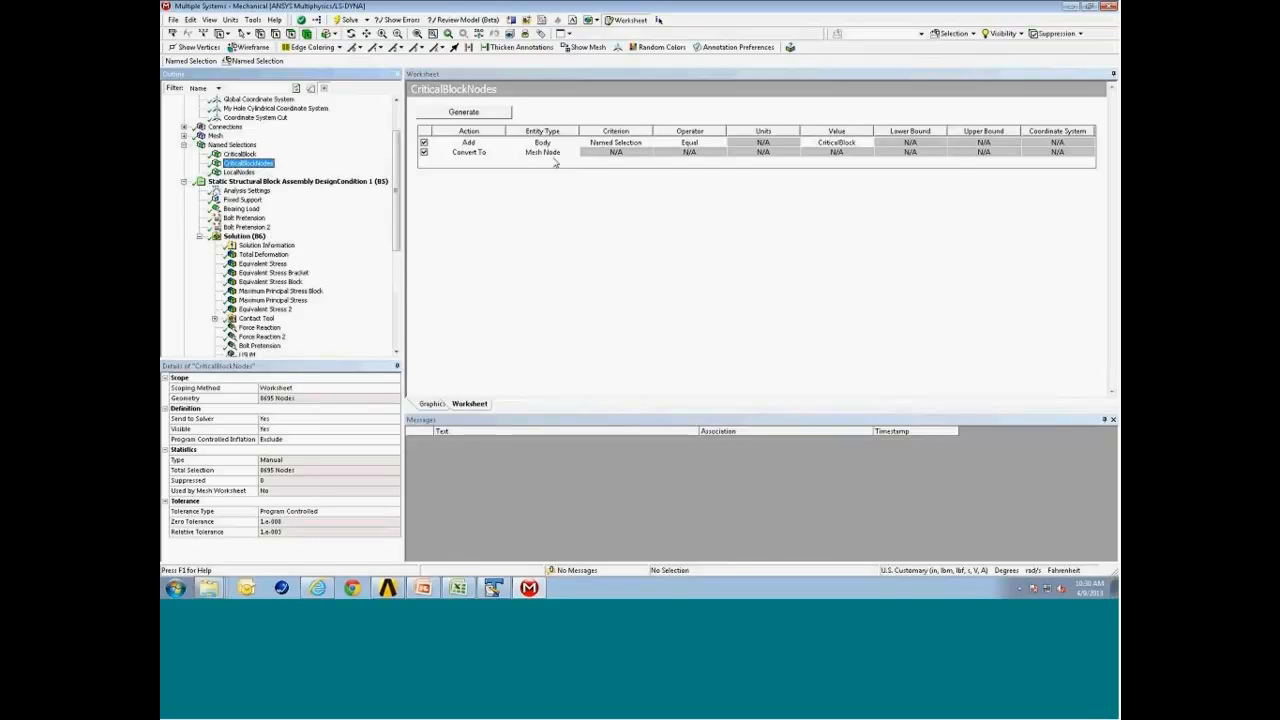
{"action": "left_click", "coordinate": [433, 404]}
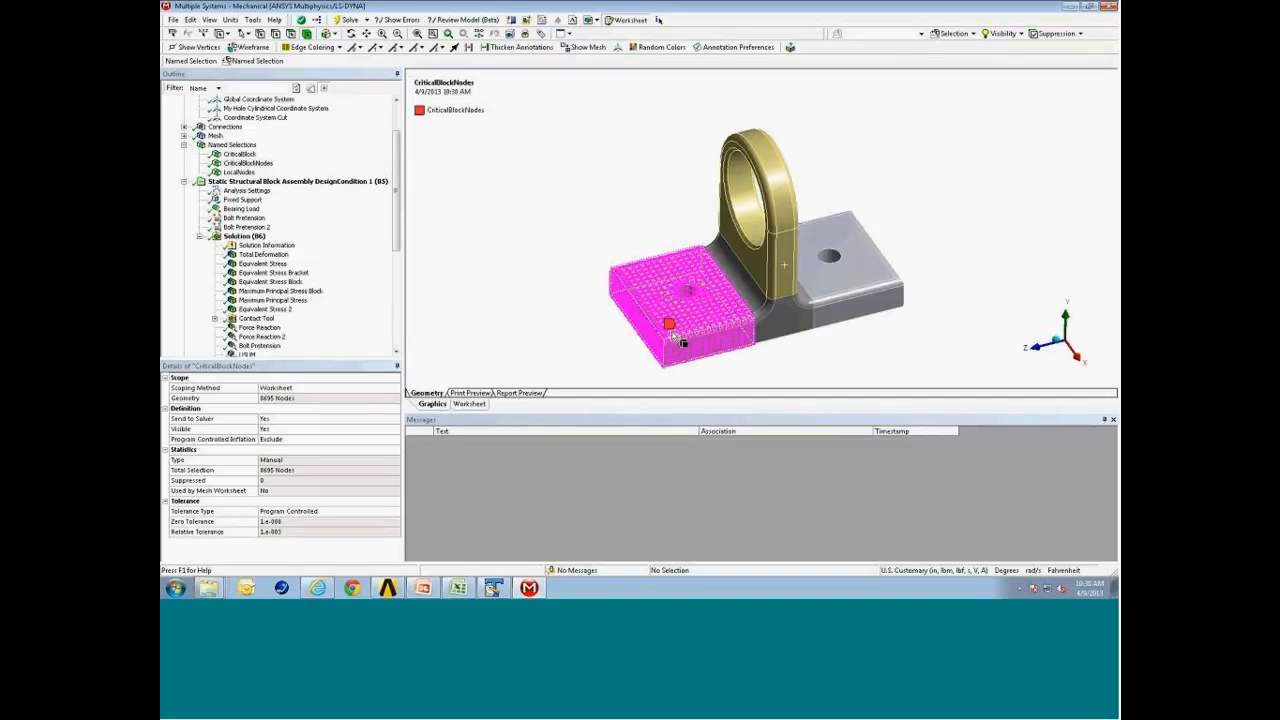
{"action": "left_click", "coordinate": [243, 173]}
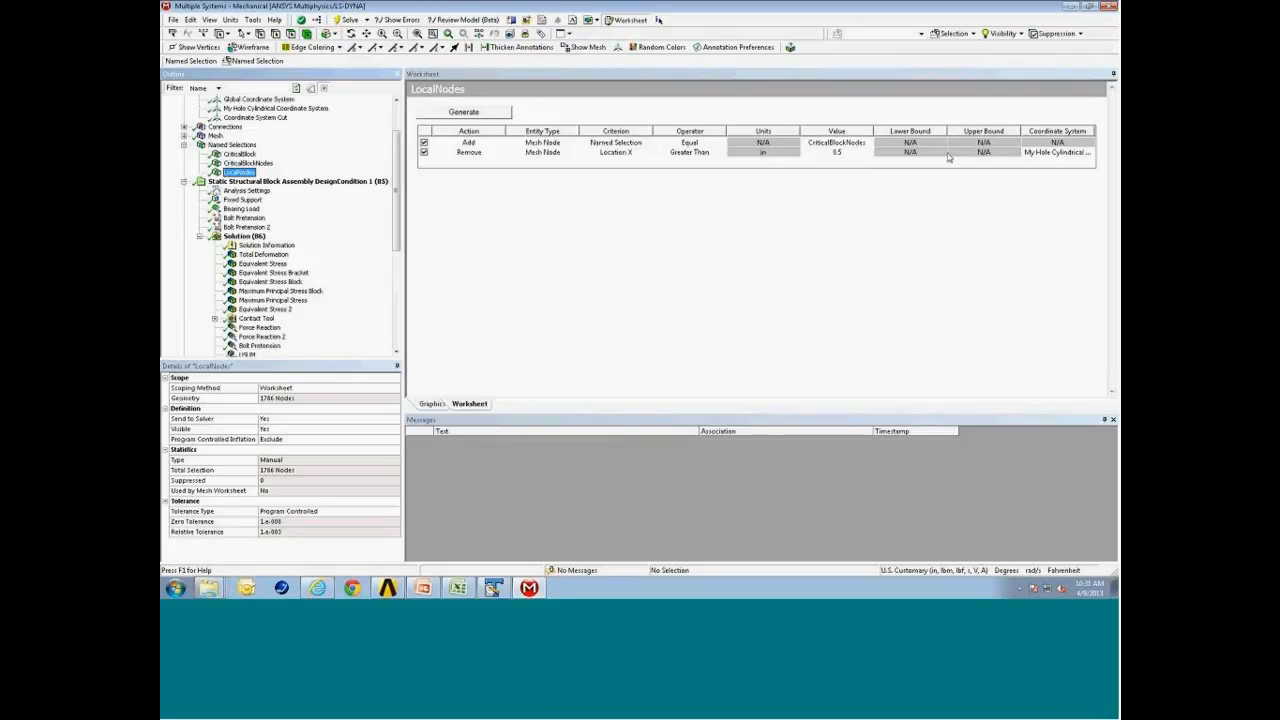
{"action": "left_click", "coordinate": [432, 404]}
{"action": "middle_click_drag", "start_coordinate": [852, 226], "coordinate": [846, 256]}
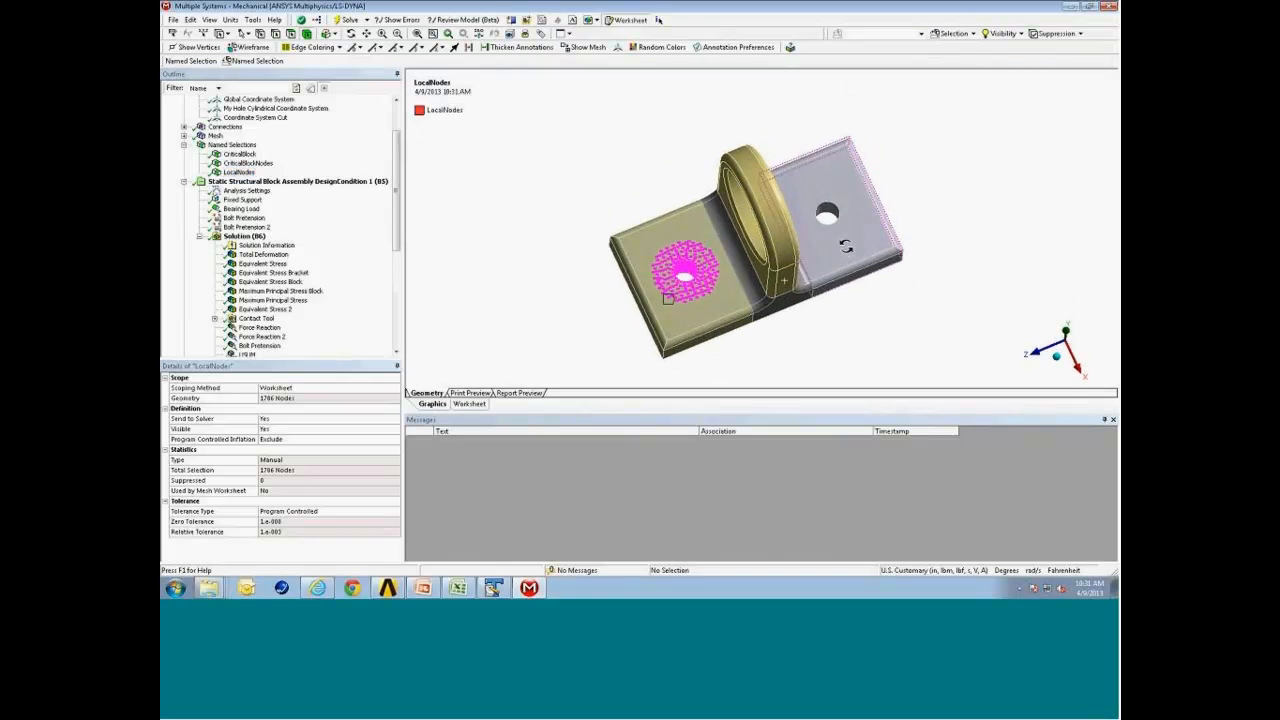
Insert a Maximum Principal stress result under Design Condition 1's solution, scoped by named selection to LocalNodes.
{"action": "left_click", "coordinate": [298, 182]}
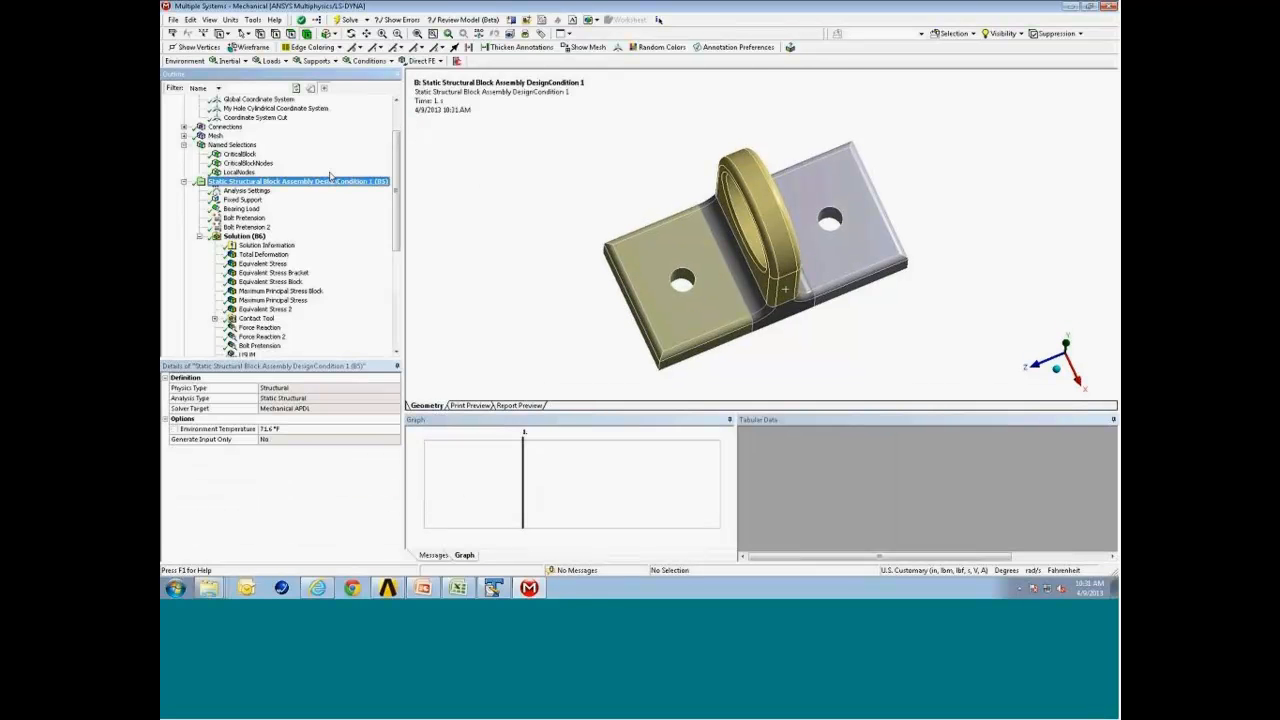
{"action": "left_click", "coordinate": [244, 236]}
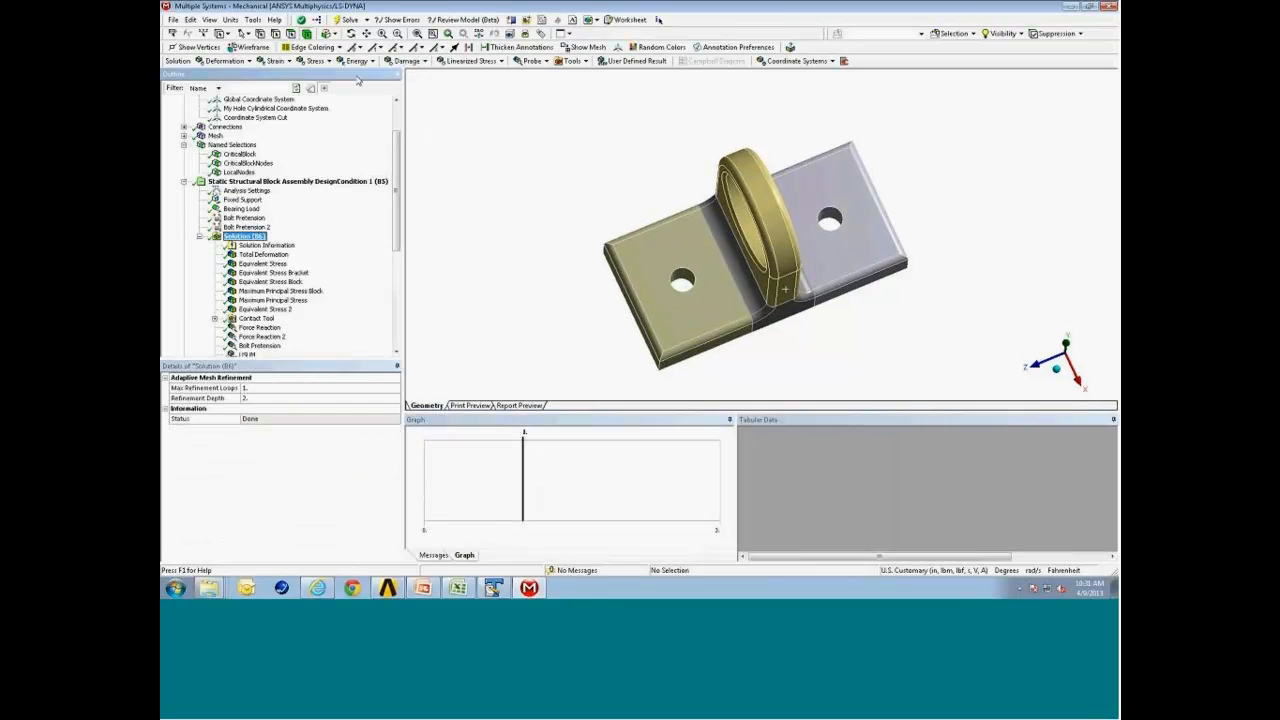
{"action": "left_click", "coordinate": [315, 61]}
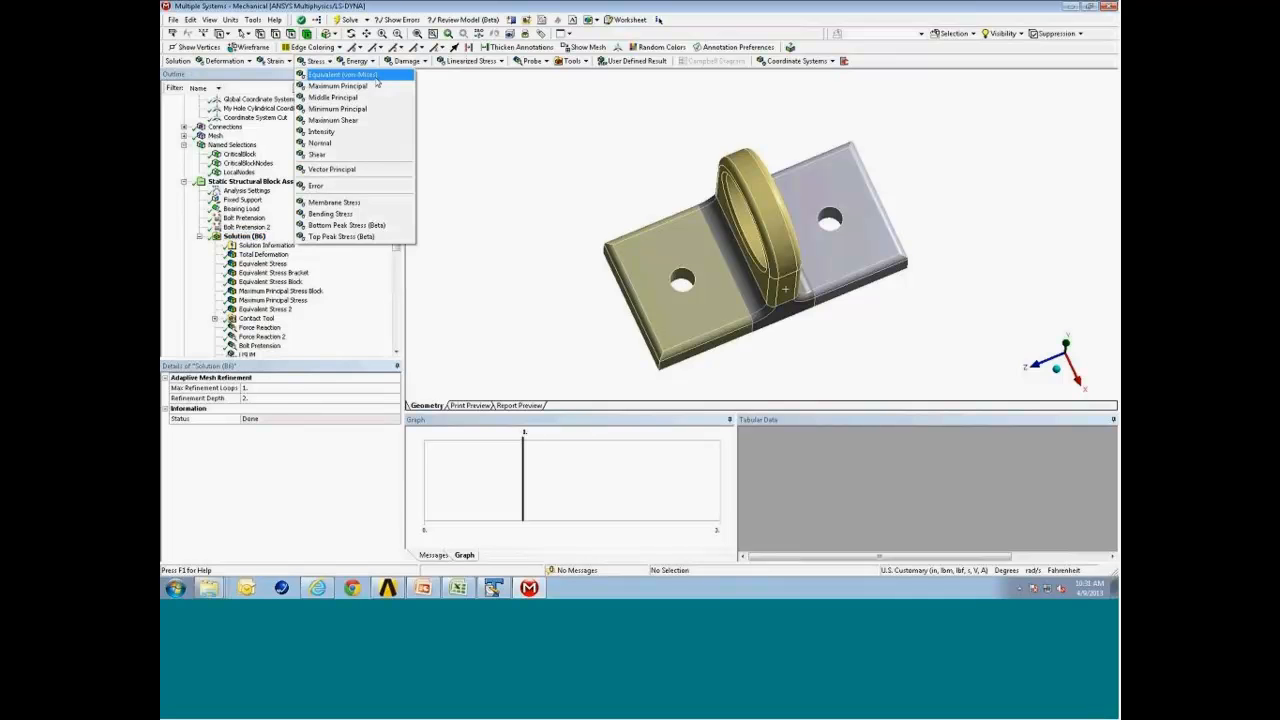
{"action": "left_click", "coordinate": [338, 86]}
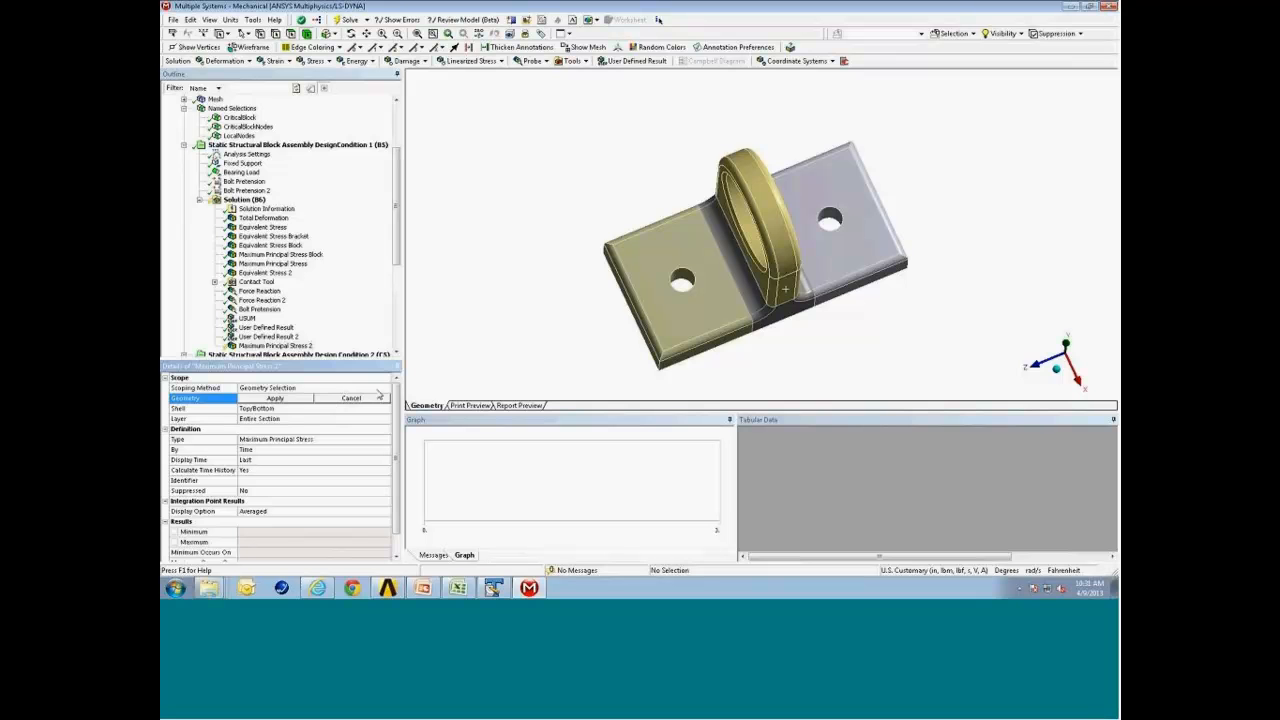
{"action": "left_click", "coordinate": [386, 388]}
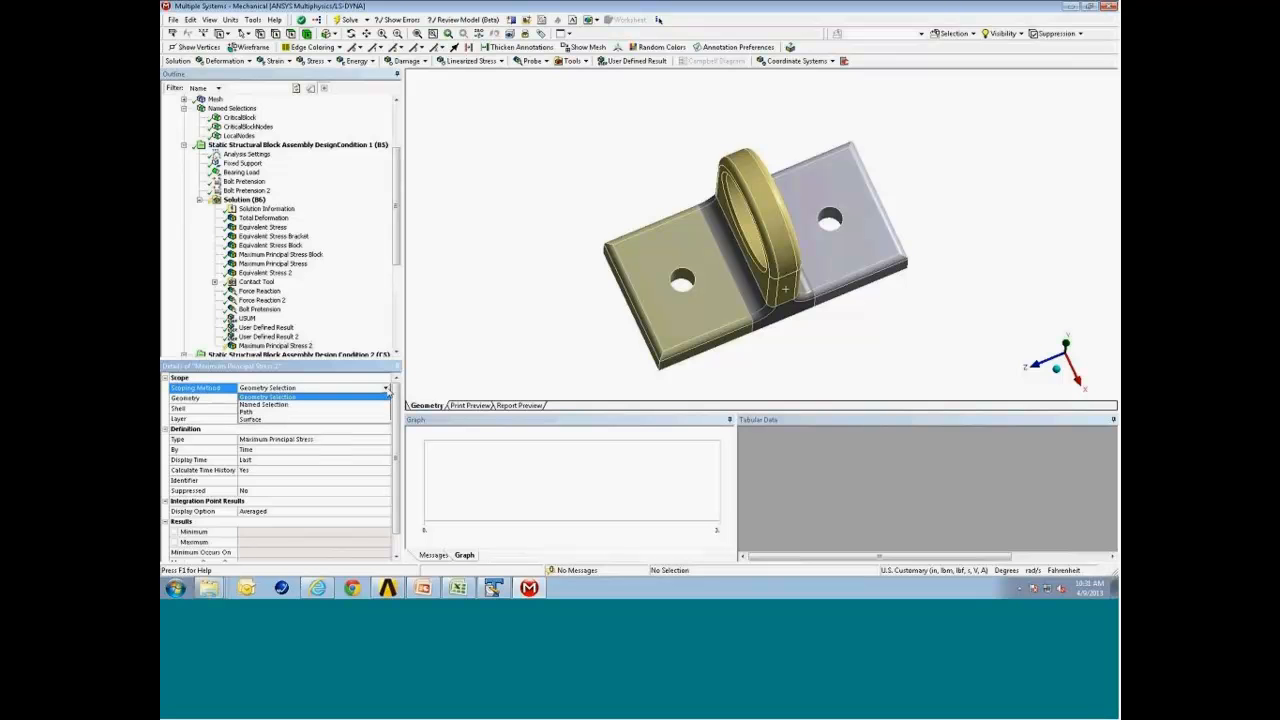
{"action": "left_click", "coordinate": [340, 404]}
{"action": "left_click", "coordinate": [338, 399]}
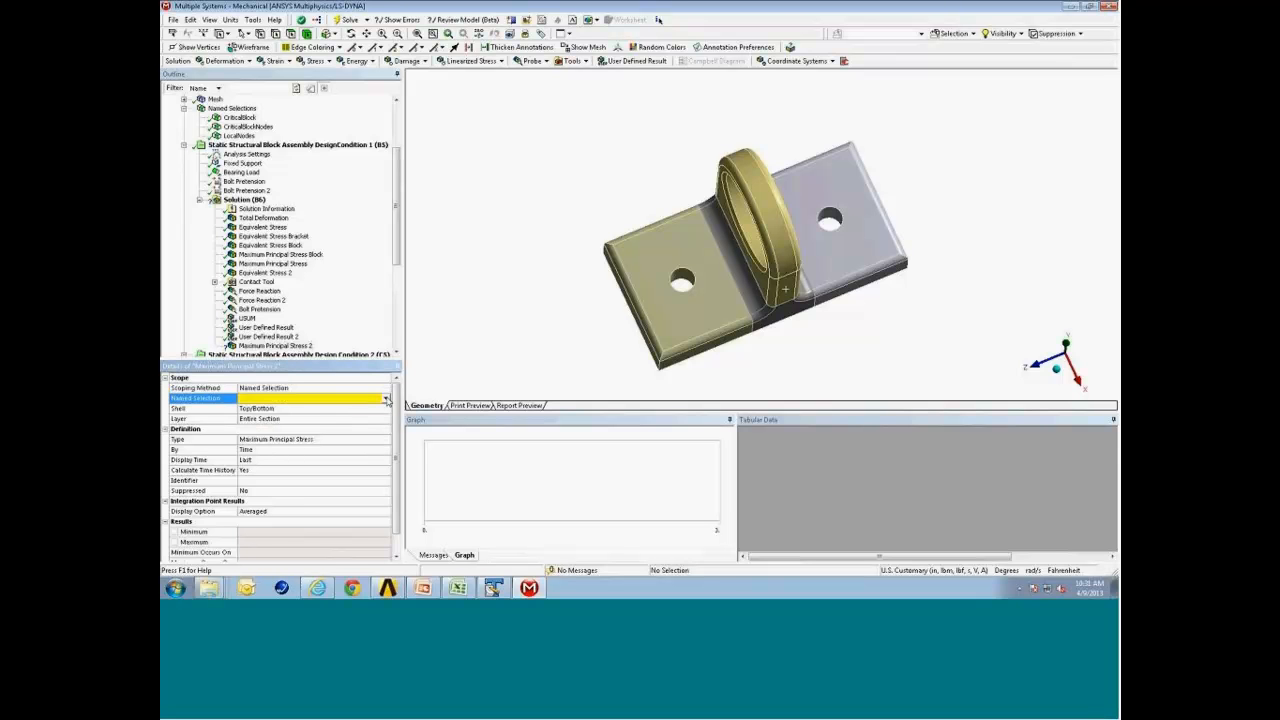
{"action": "left_click", "coordinate": [386, 398]}
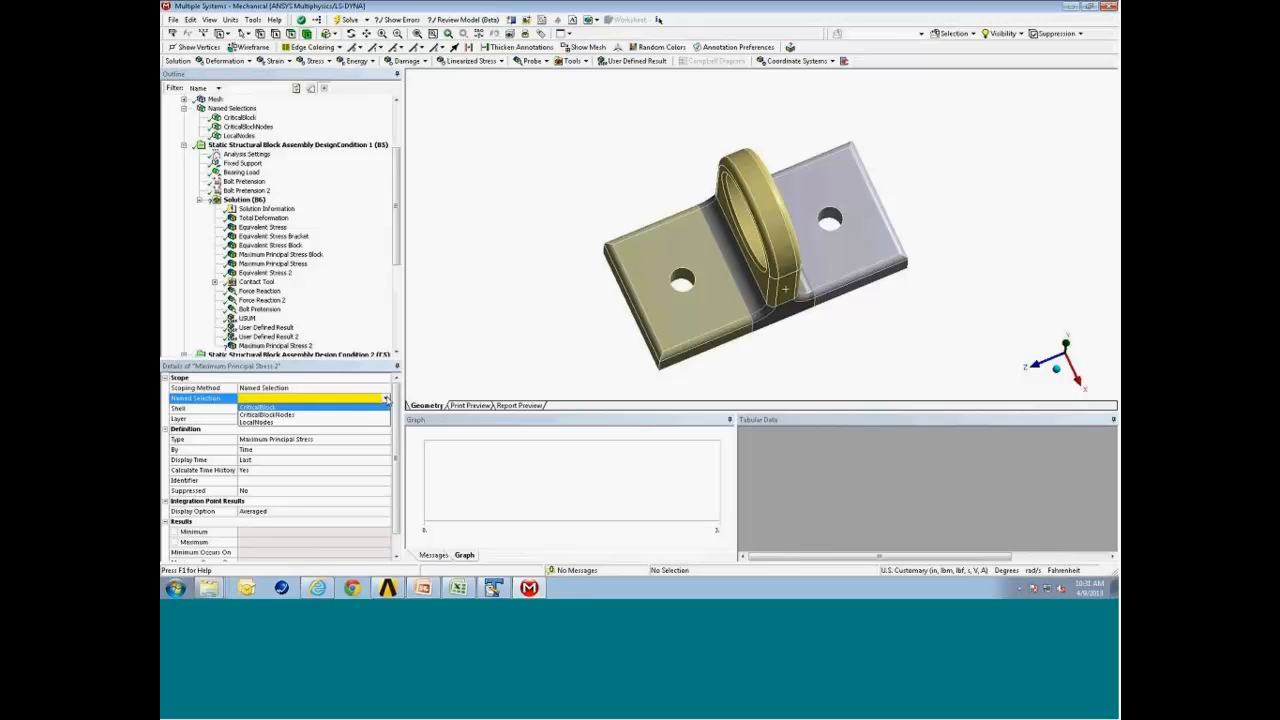
{"action": "left_click", "coordinate": [357, 409]}
Evaluate all results for the new LocalNodes Maximum Principal stress result.
{"action": "right_click", "coordinate": [292, 346]}
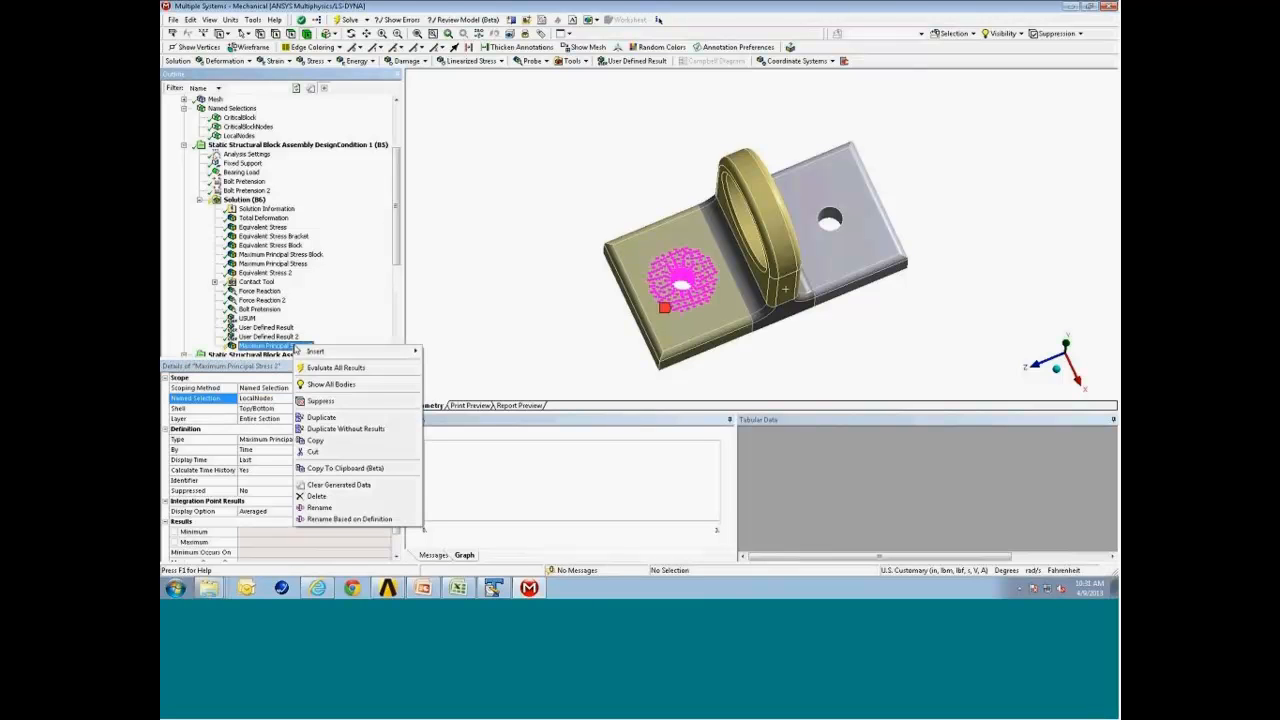
{"action": "left_click", "coordinate": [338, 368]}
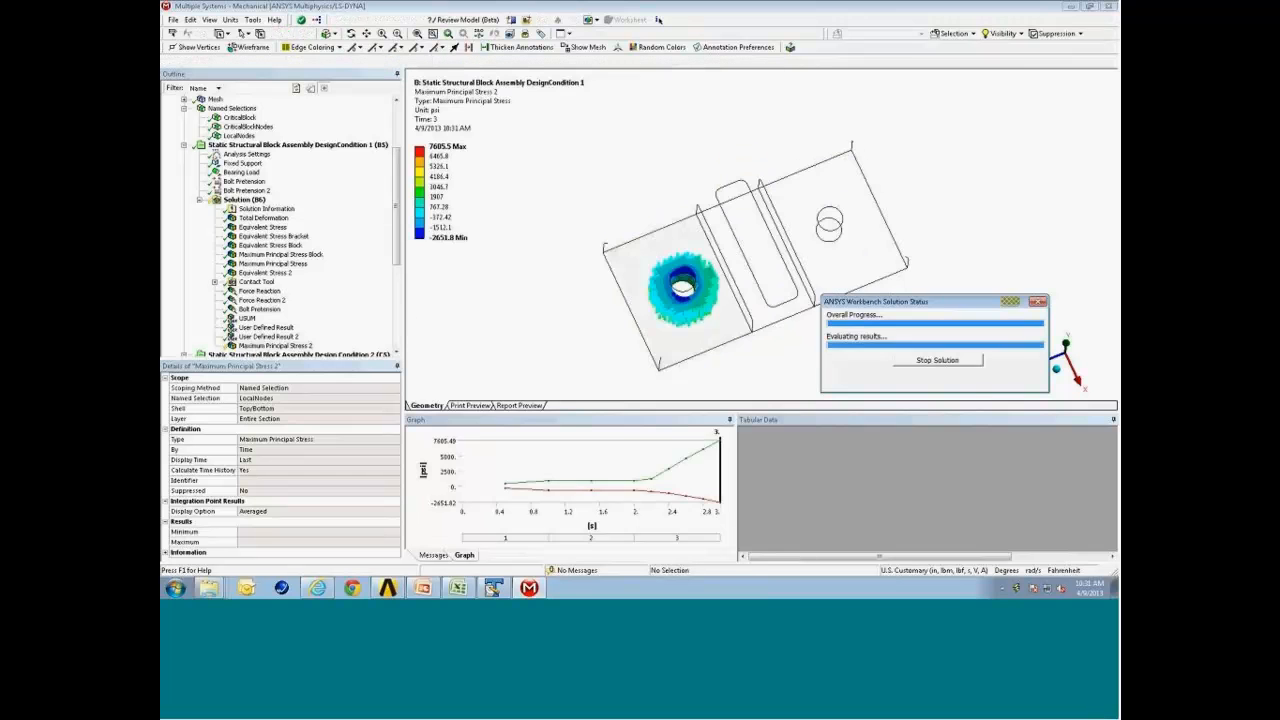
{"action": "middle_click_drag", "start_coordinate": [737, 273], "coordinate": [638, 272]}
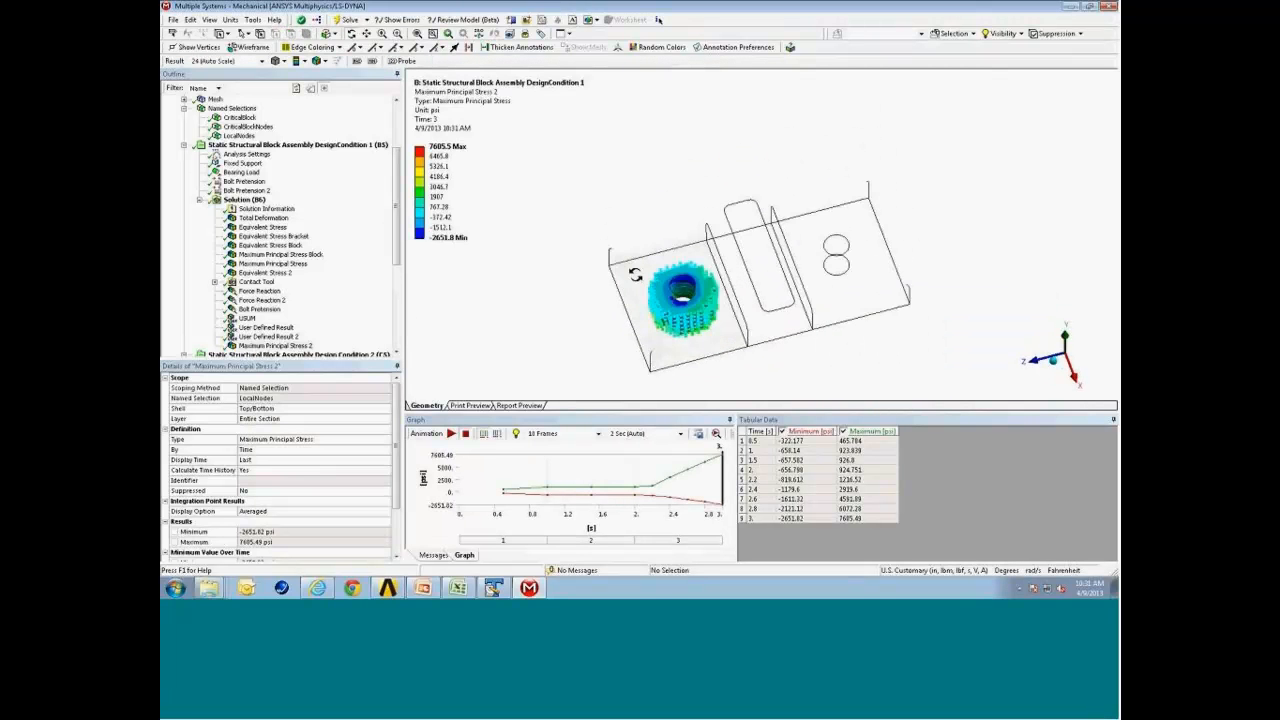
{"action": "right_click_drag", "start_coordinate": [638, 272], "coordinate": [731, 330]}
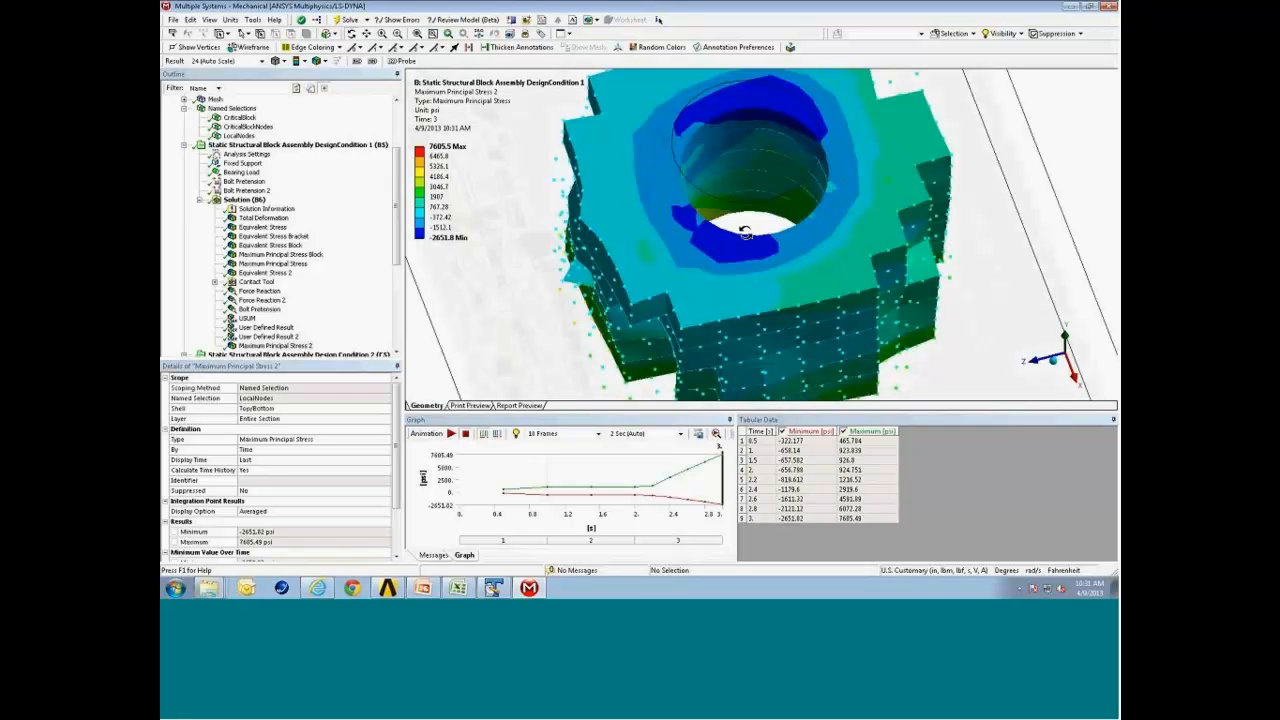
{"action": "scroll", "coordinate": [290, 210], "scroll_direction": "down", "scroll_amount": 2}
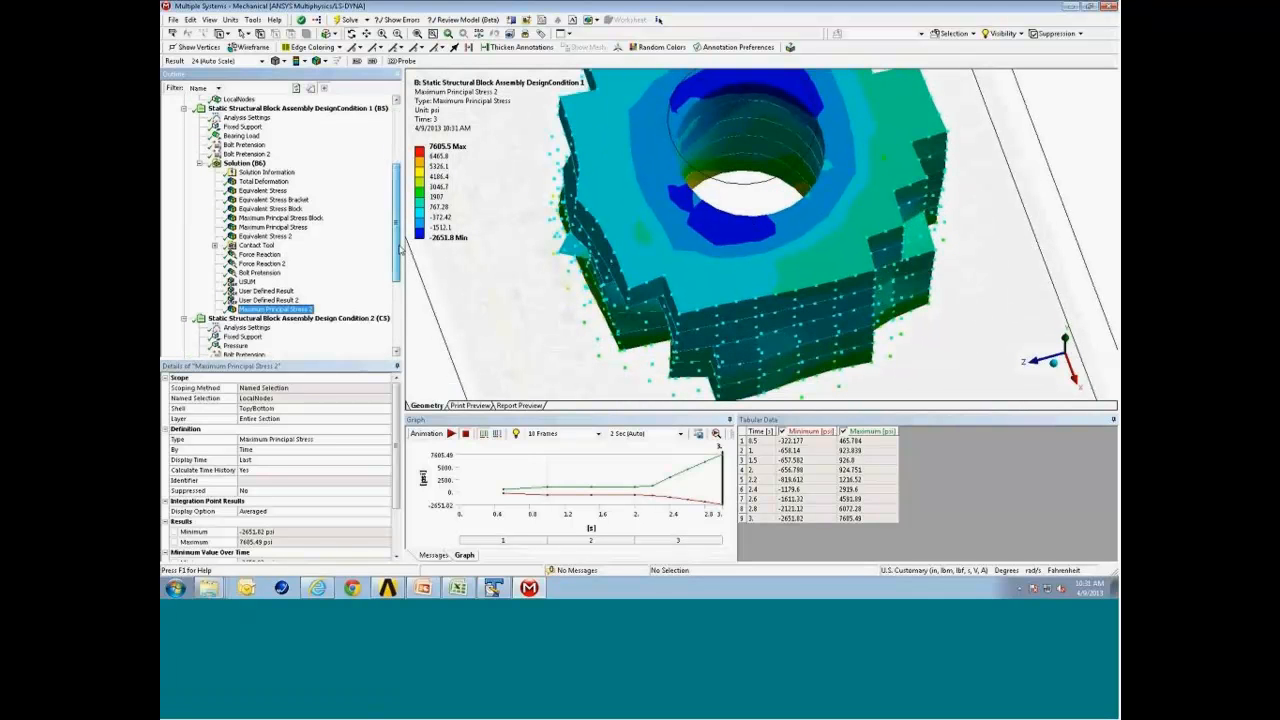
Insert a Commands (APDL) object into Design Condition 1's solution and paste in the Postprocessing_CommandBlock.inp commands from TextPad.
{"action": "left_click", "coordinate": [244, 154]}
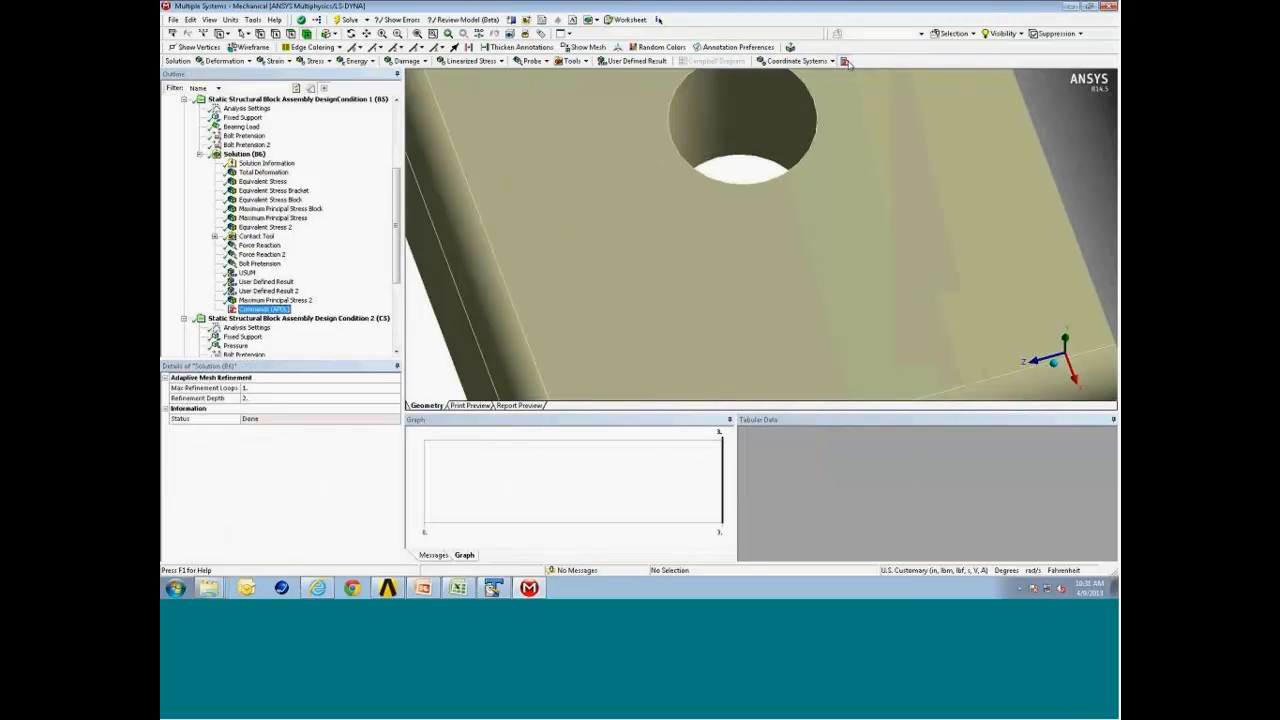
{"action": "left_click", "coordinate": [844, 61]}
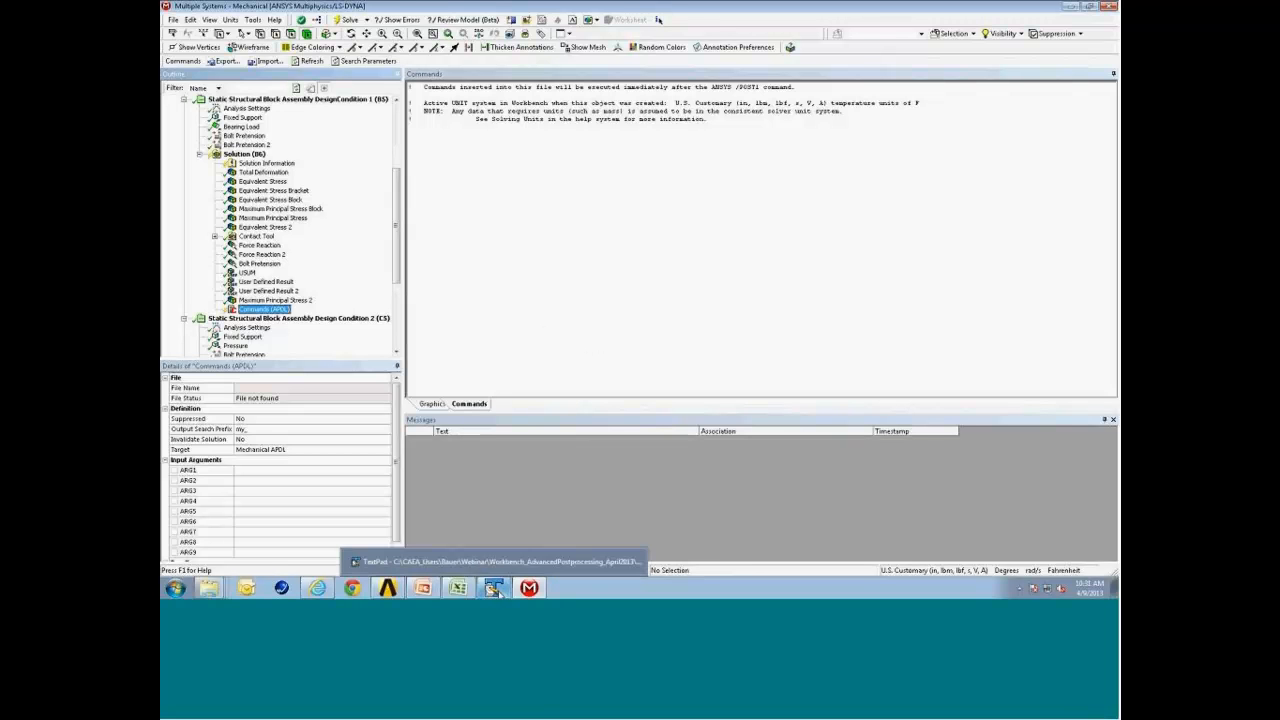
{"action": "left_click", "coordinate": [497, 589]}
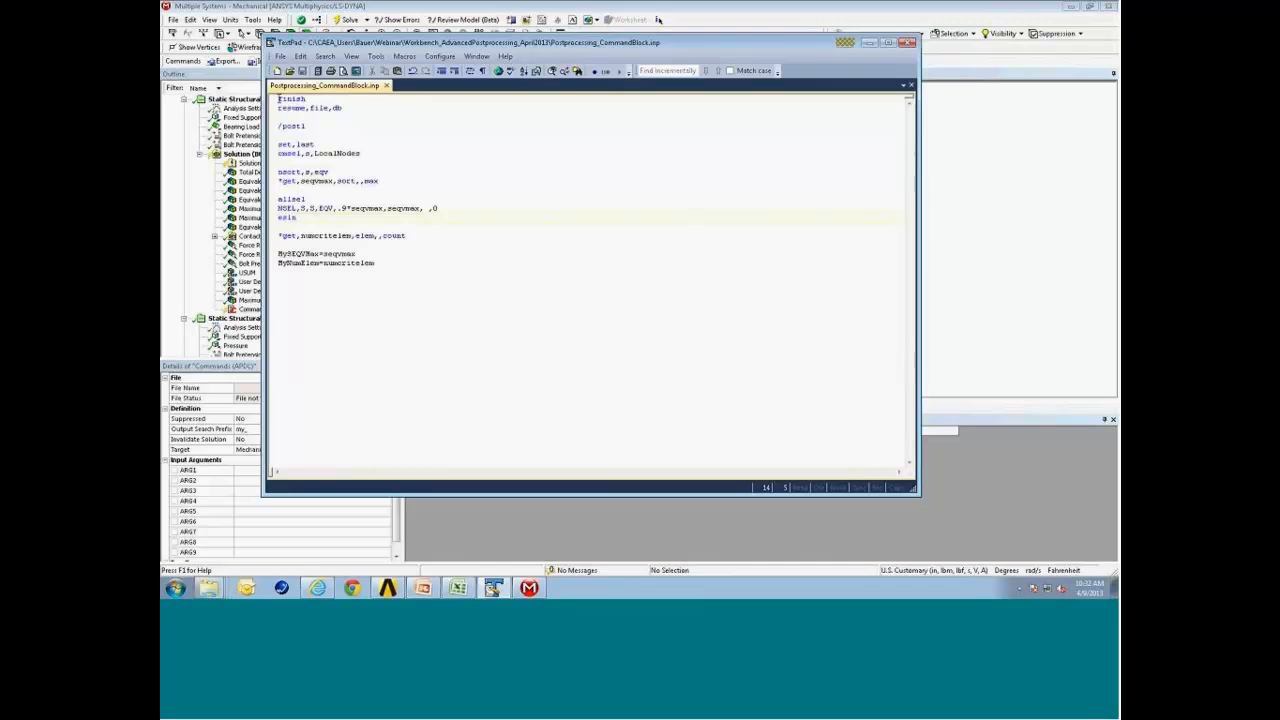
{"action": "left_click_drag", "start_coordinate": [279, 99], "coordinate": [416, 261]}
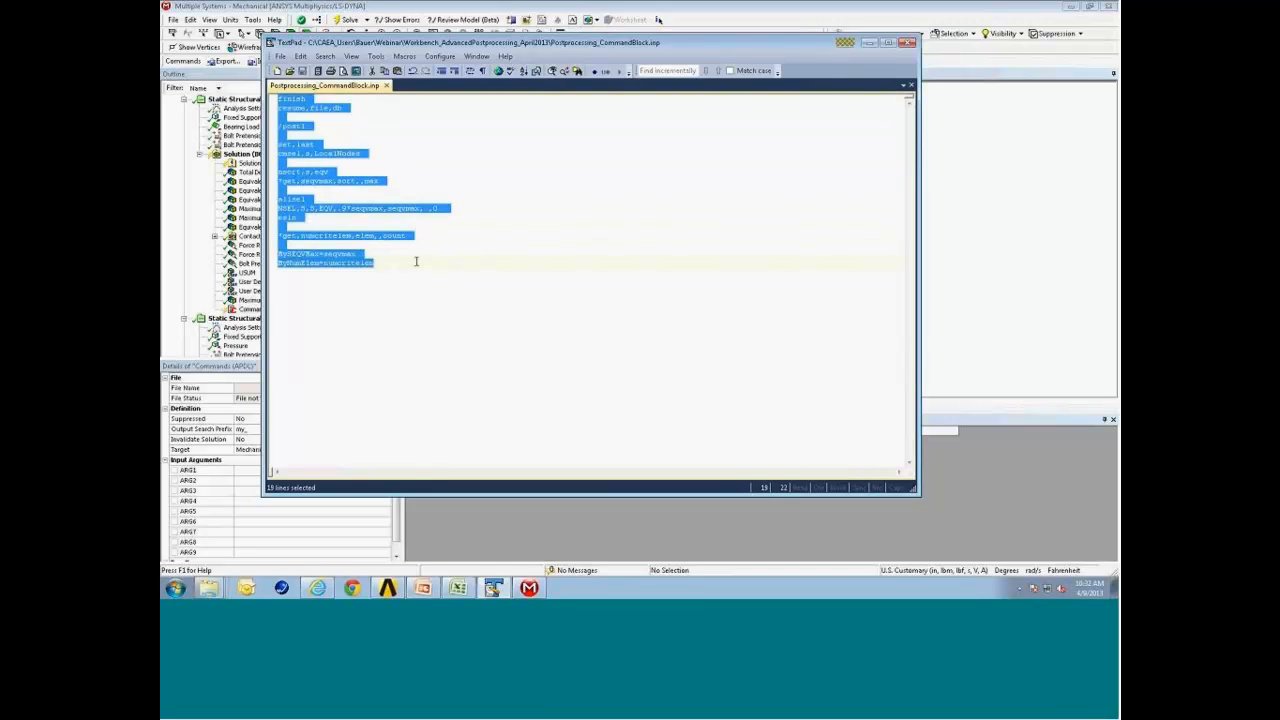
{"action": "left_click", "coordinate": [869, 42]}
{"action": "left_click", "coordinate": [488, 159]}
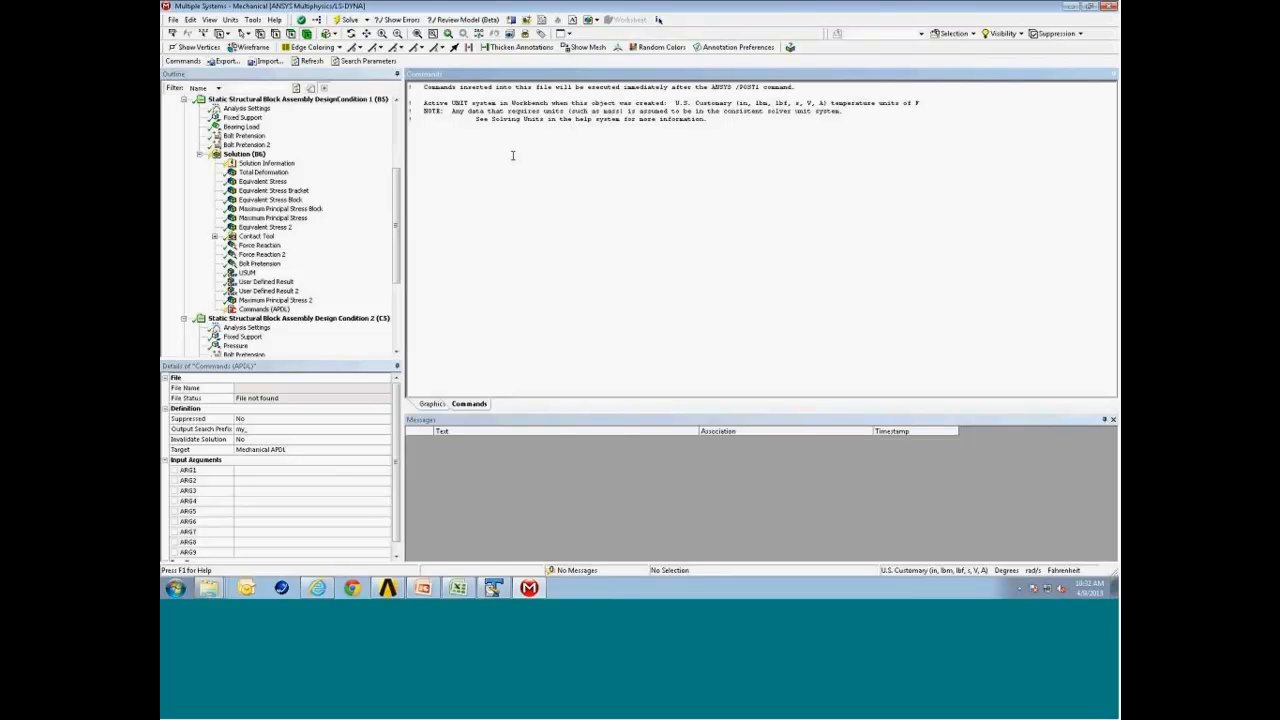
{"action": "type", "text": "finish resume,file,db  /post1  set,last cmsel,s,LocalNodes  nsort,s,eqv *get,seqvmax,sort,,max  allsel ESEL,S,S,EQV,.9*seqvmax,seqvmax, ,0 esln  *get,numcritelem,elem,,count  MySEQVMax=seqvmax MyNumElem=numcritelem"}
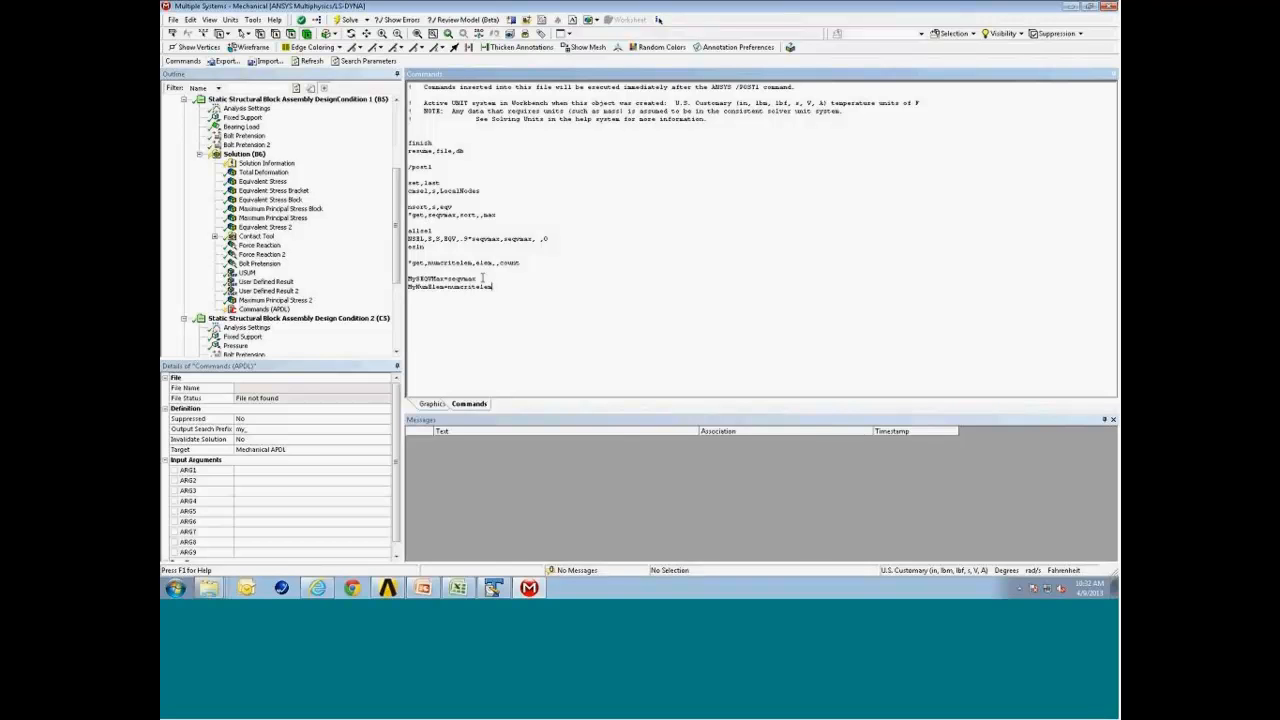
Set the Commands object's output search prefix to My and evaluate it.
{"action": "scroll", "coordinate": [354, 525], "scroll_direction": "down", "scroll_amount": 1}
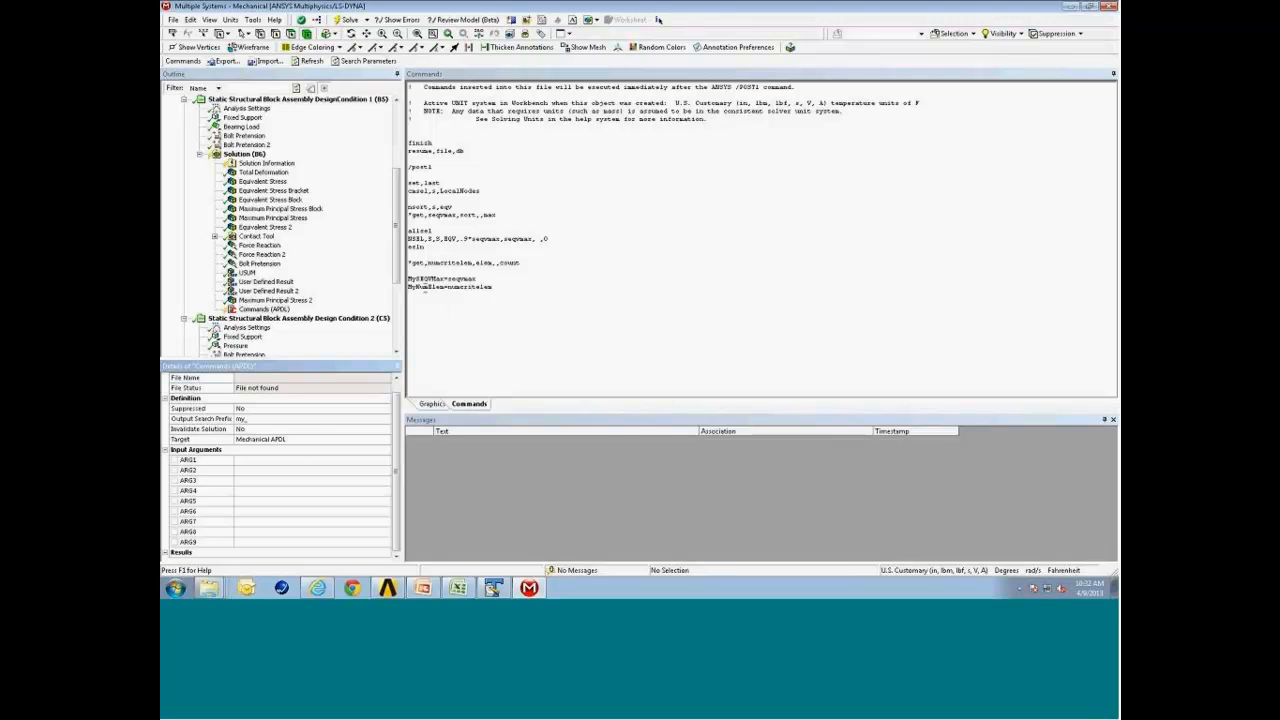
{"action": "left_click", "coordinate": [258, 420]}
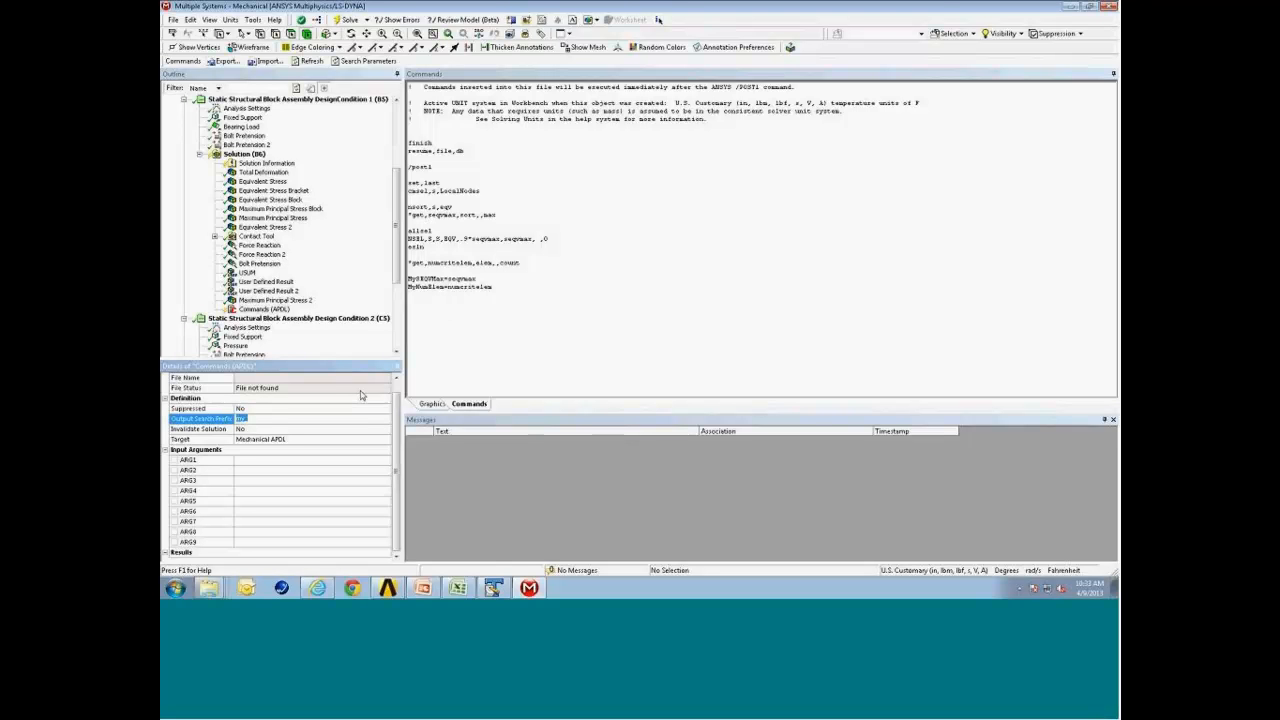
{"action": "type", "text": "M"}
{"action": "right_click", "coordinate": [262, 313]}
{"action": "left_click", "coordinate": [295, 337]}
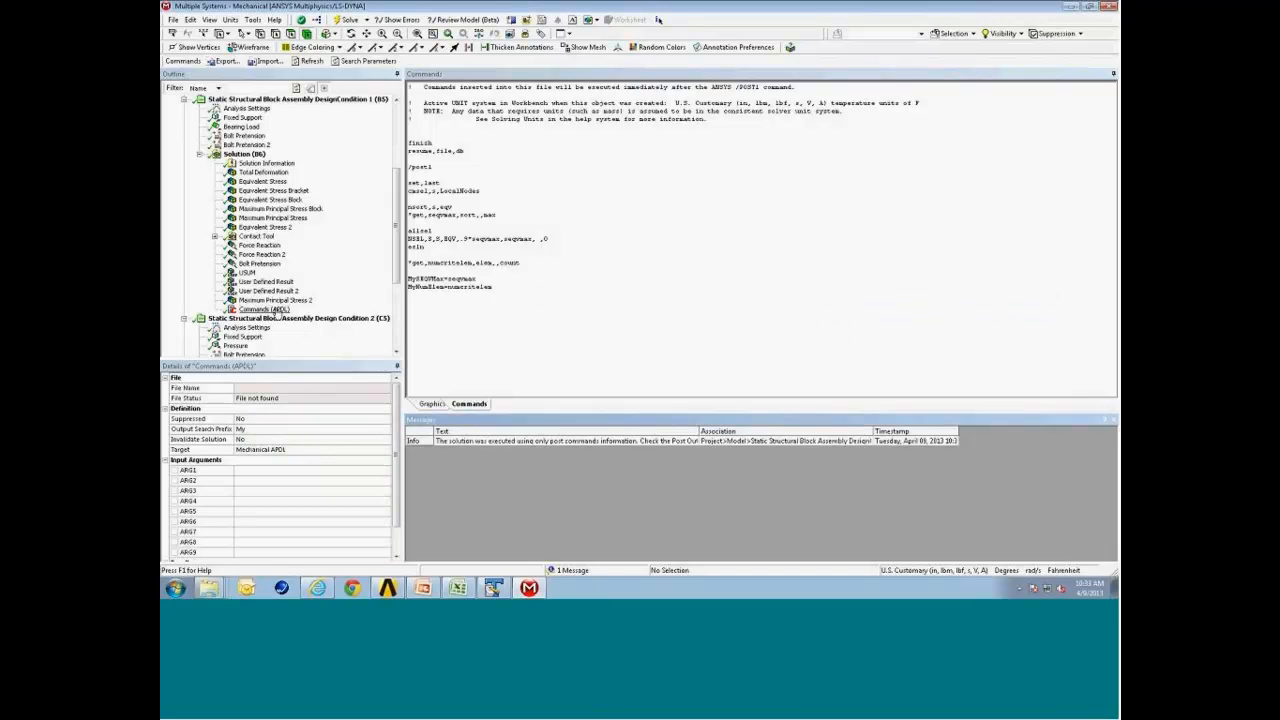
{"action": "left_click_drag", "start_coordinate": [395, 398], "coordinate": [395, 431]}
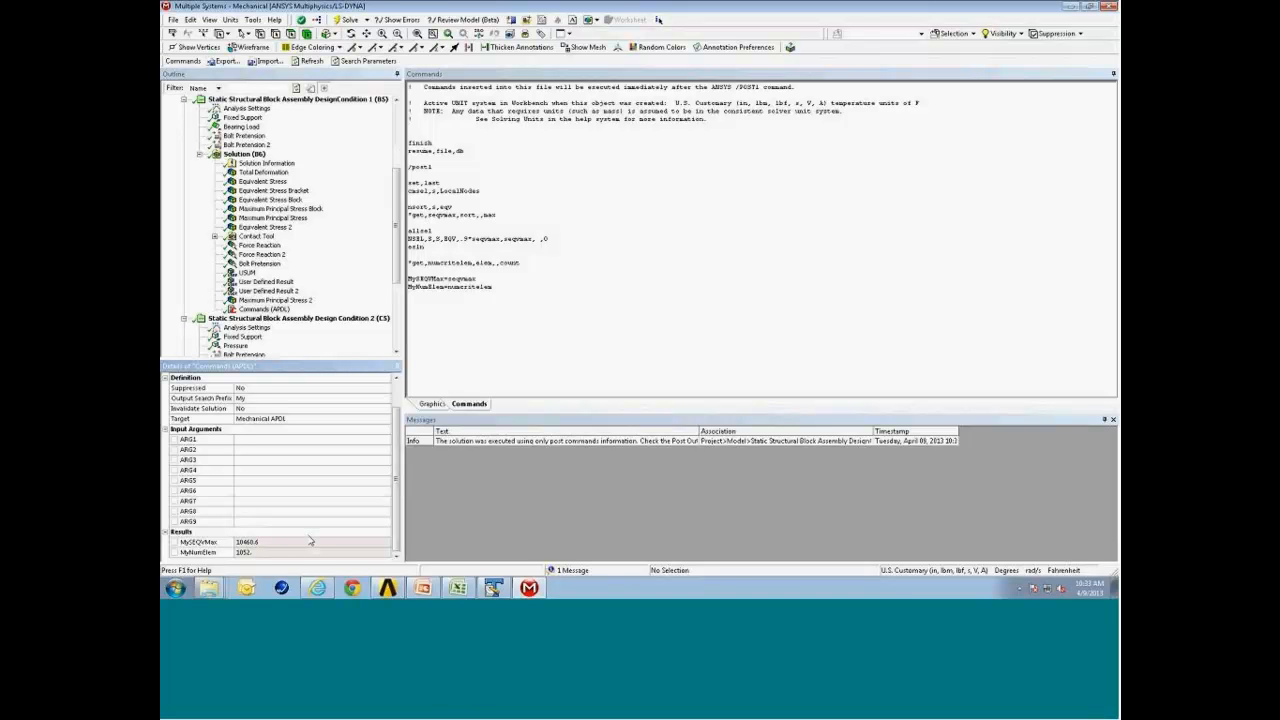
{"action": "left_click", "coordinate": [280, 300]}
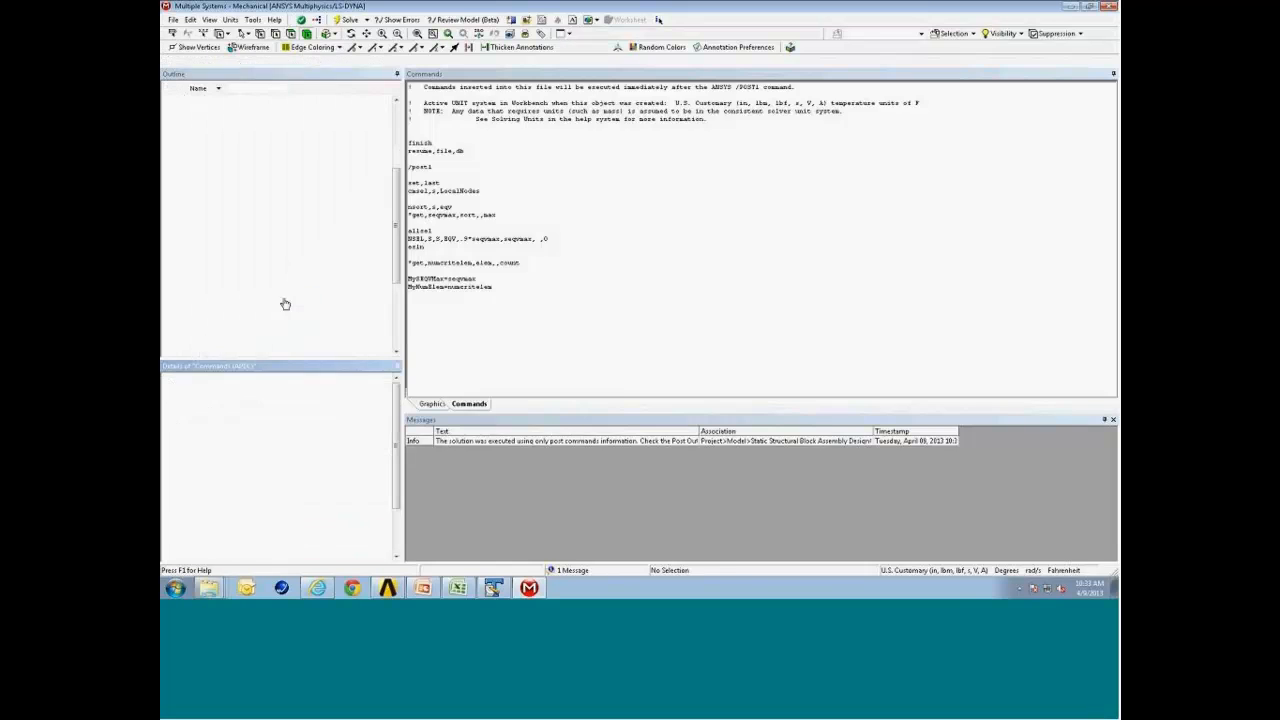
{"action": "left_click", "coordinate": [264, 309]}
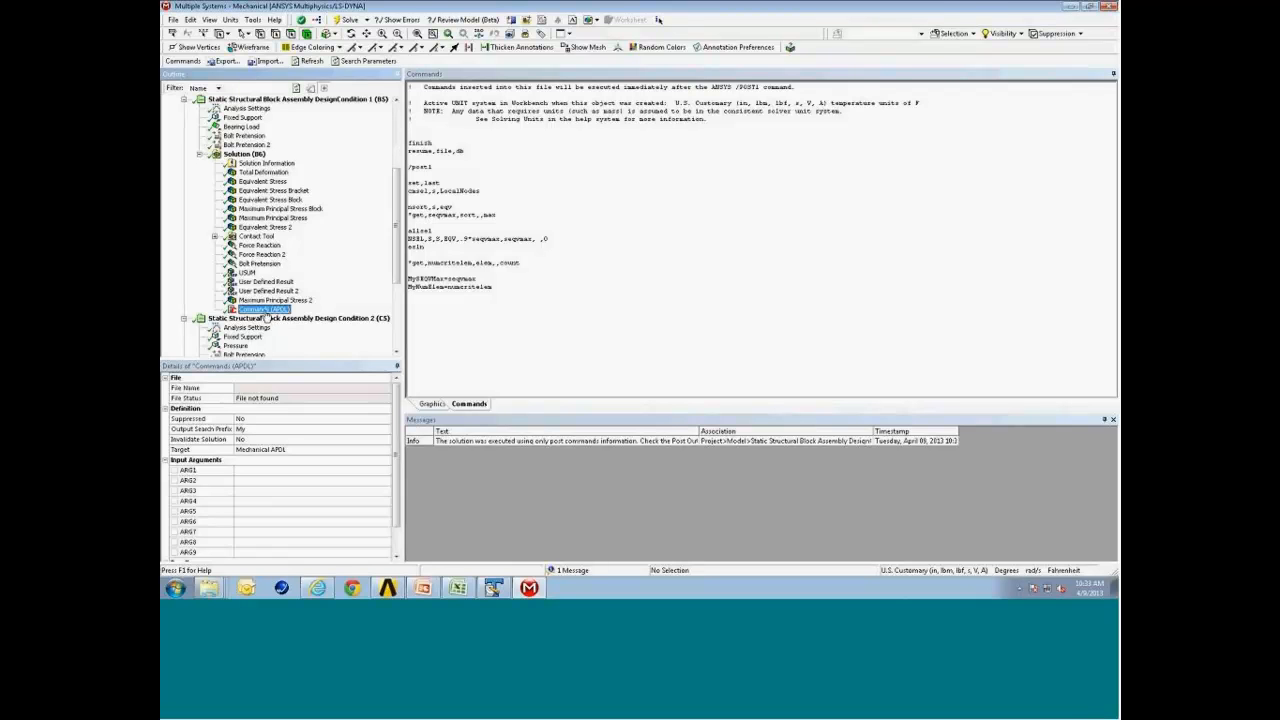
Display the Solution Information worksheet as Post Output and scroll through the postprocessing run log.
{"action": "left_click", "coordinate": [285, 168]}
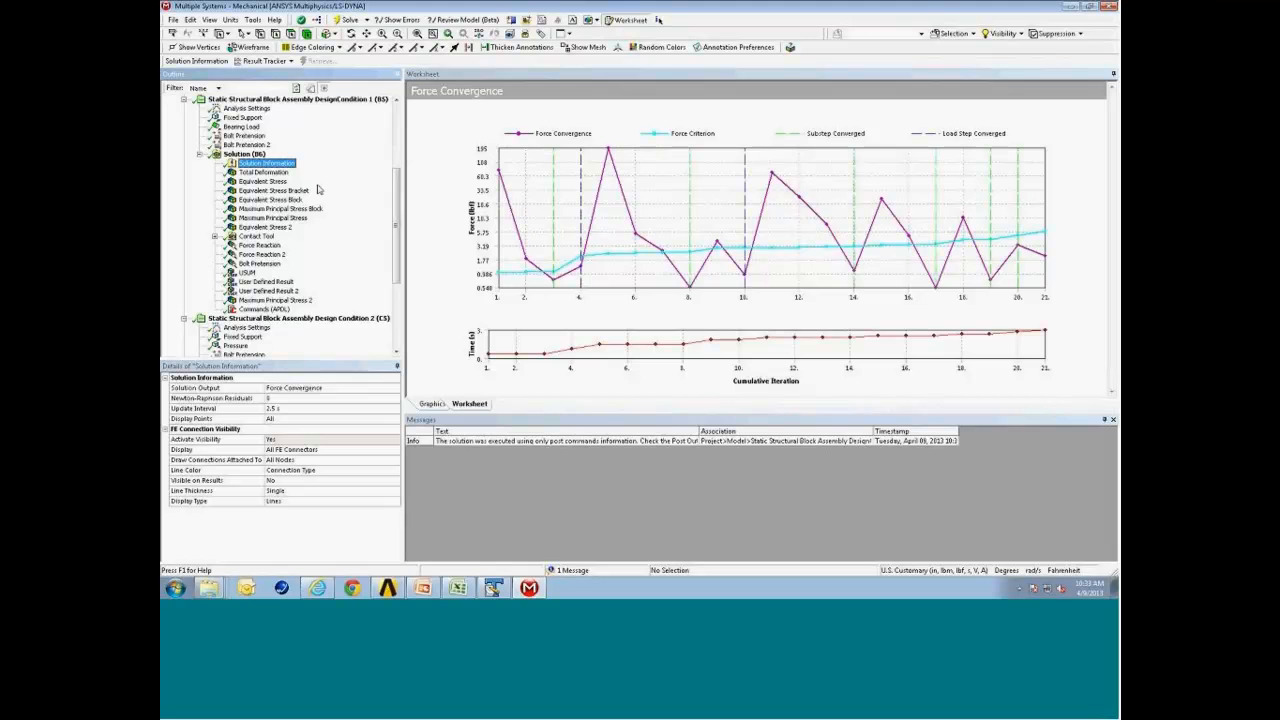
{"action": "left_click", "coordinate": [391, 389]}
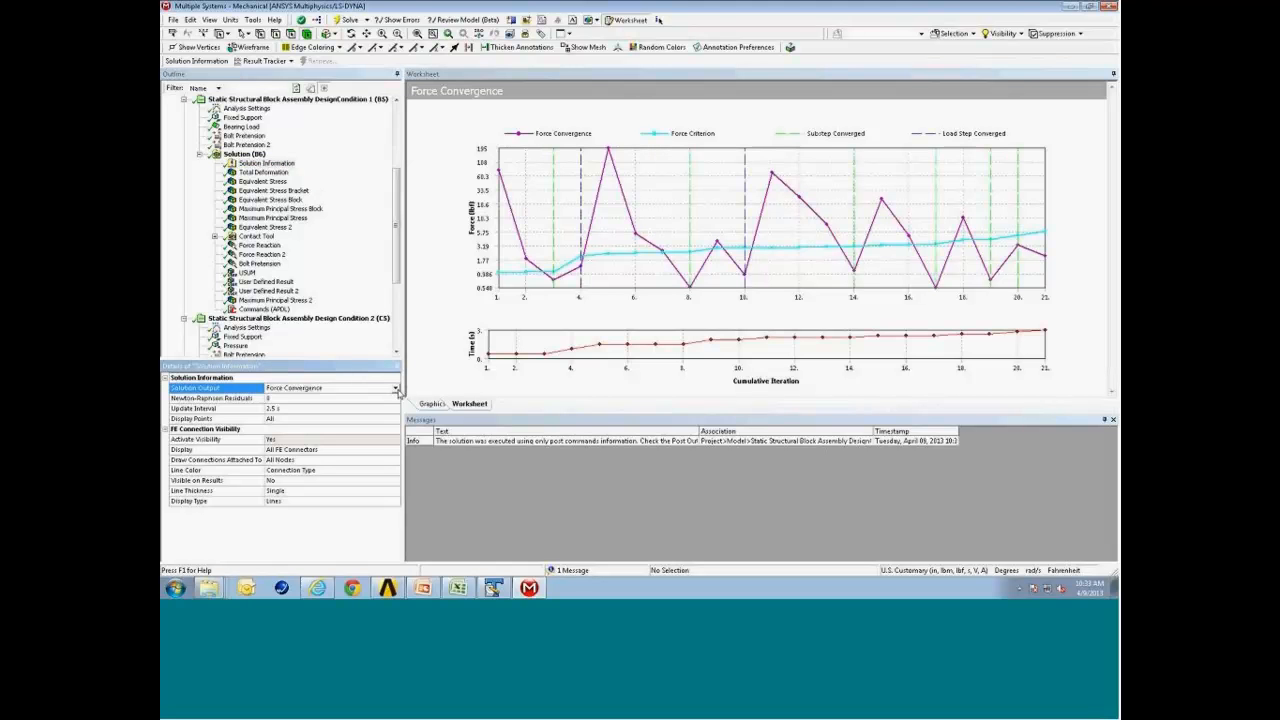
{"action": "left_click", "coordinate": [395, 390]}
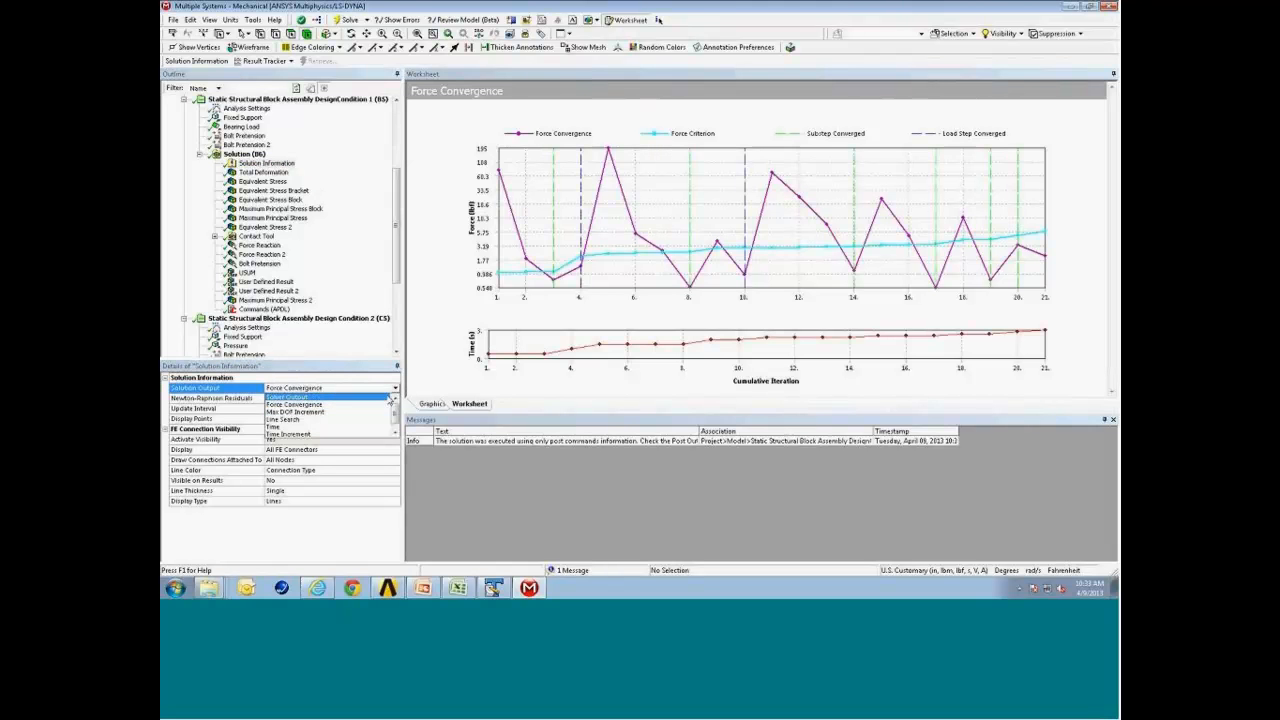
{"action": "left_click", "coordinate": [340, 436]}
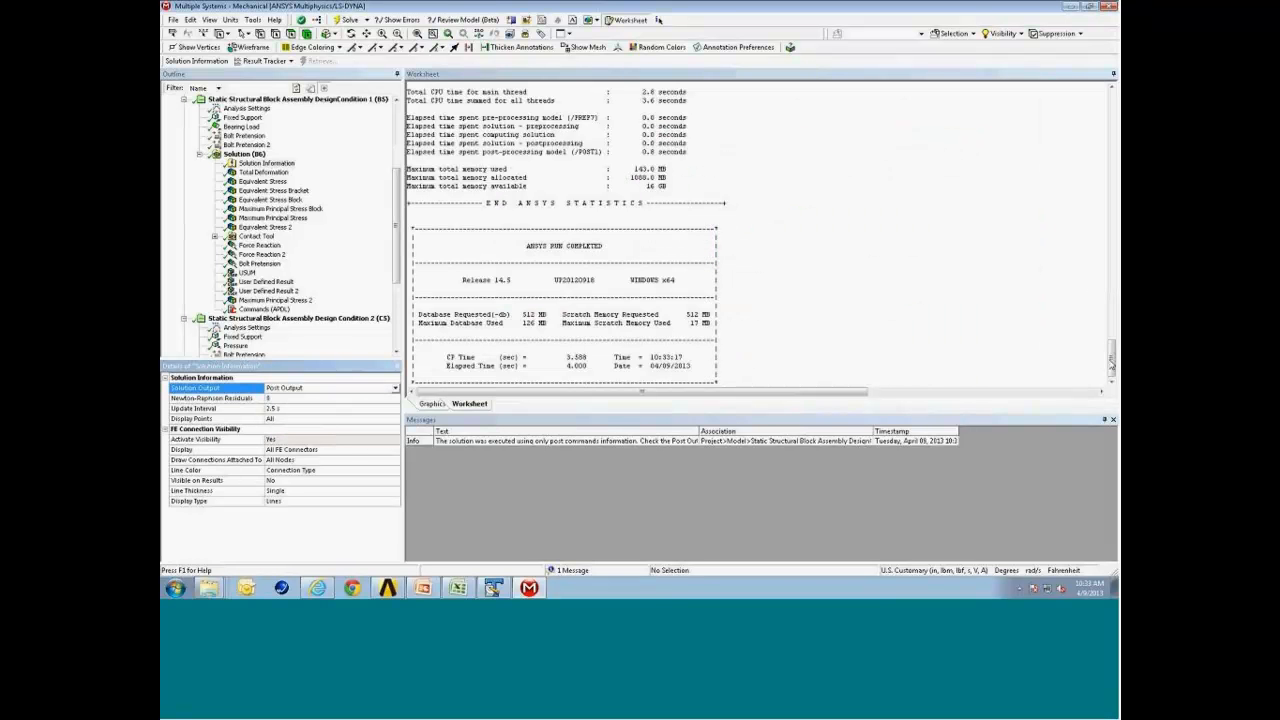
{"action": "mouse_move", "coordinate": [1112, 366]}
{"action": "left_mouse_down"}
{"action": "mouse_move", "coordinate": [1111, 324]}
{"action": "mouse_move", "coordinate": [1110, 368]}
{"action": "left_mouse_up"}
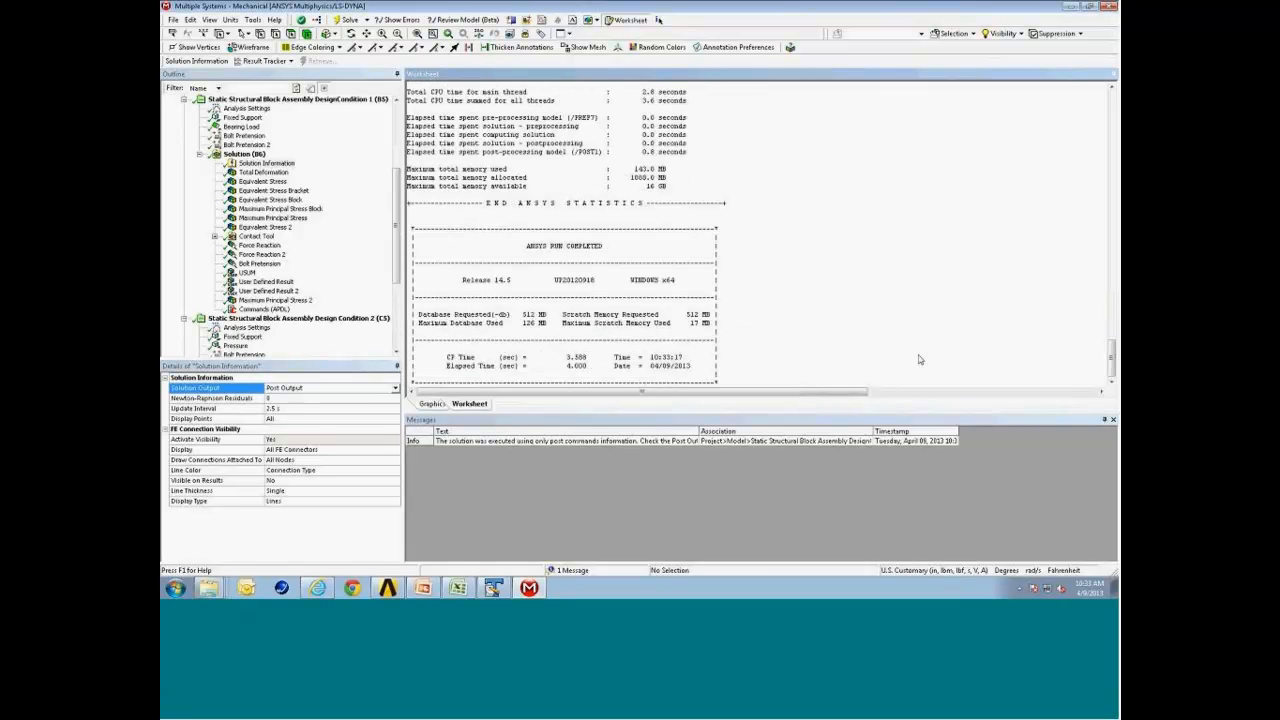
Mark the Commands object's MyNumElem result as a parameter, then switch to the Workbench project schematic.
{"action": "left_click", "coordinate": [264, 309]}
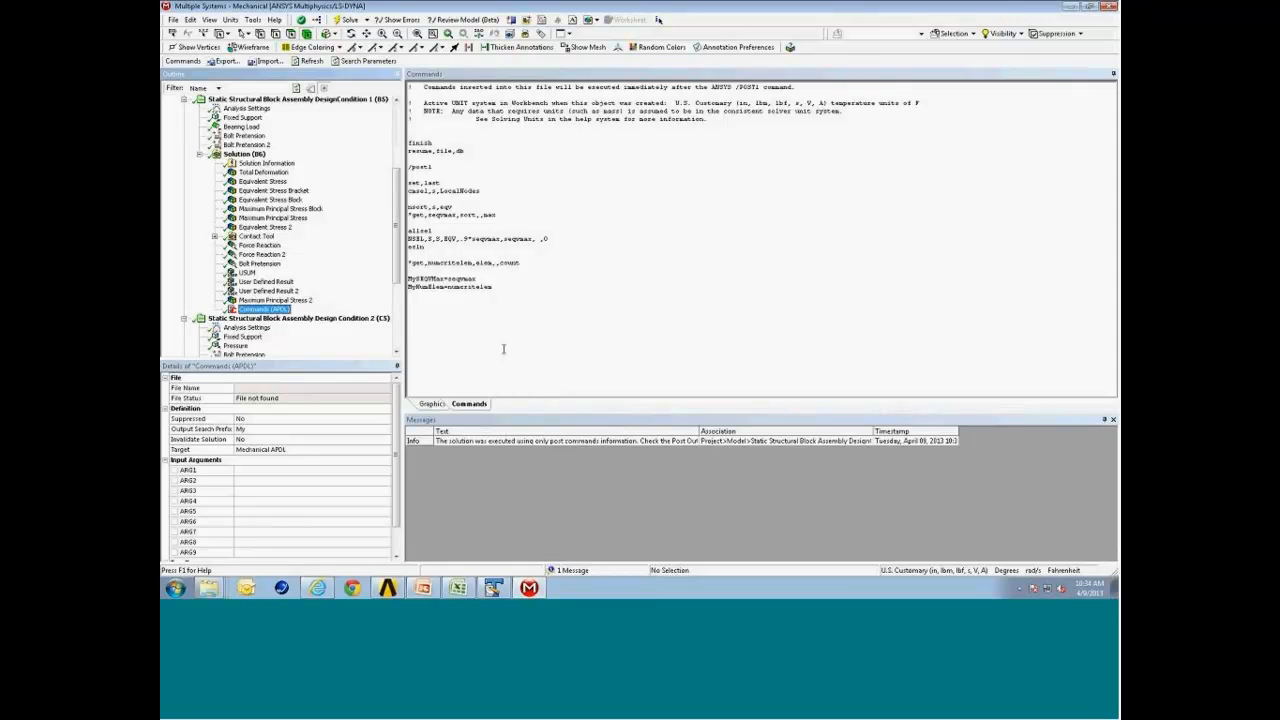
{"action": "left_click_drag", "start_coordinate": [397, 436], "coordinate": [397, 480]}
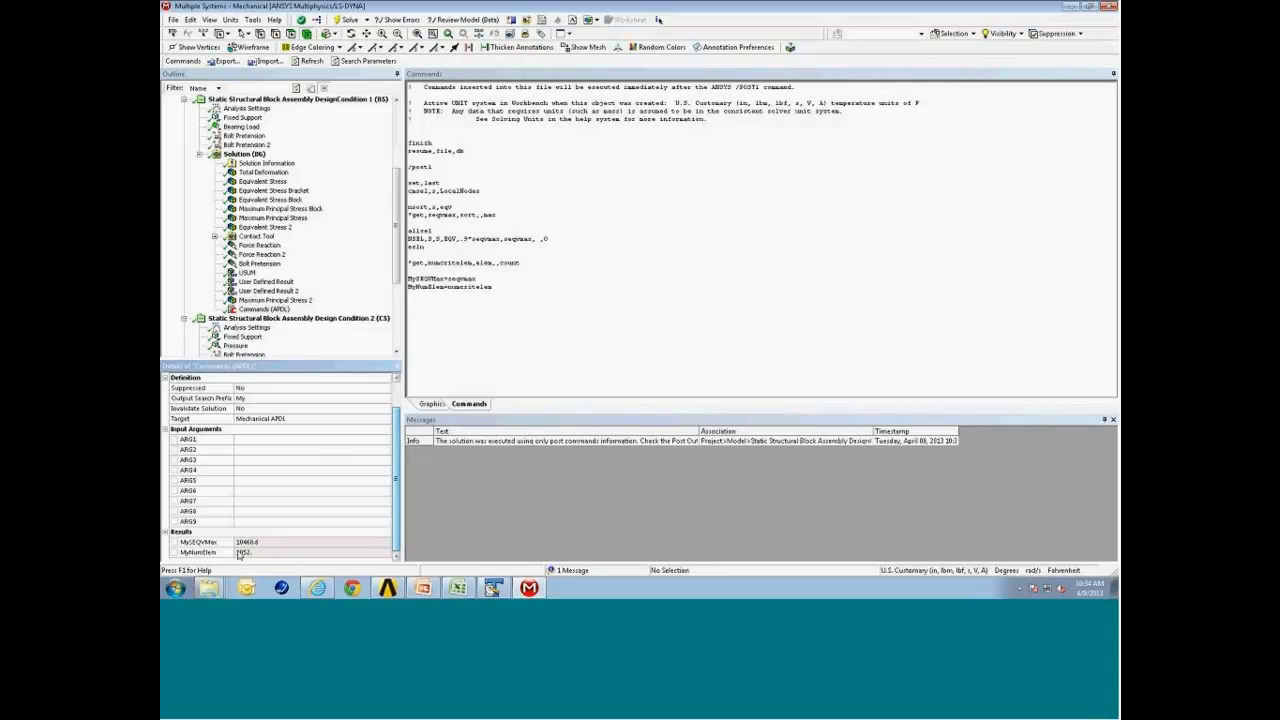
{"action": "left_click", "coordinate": [177, 551]}
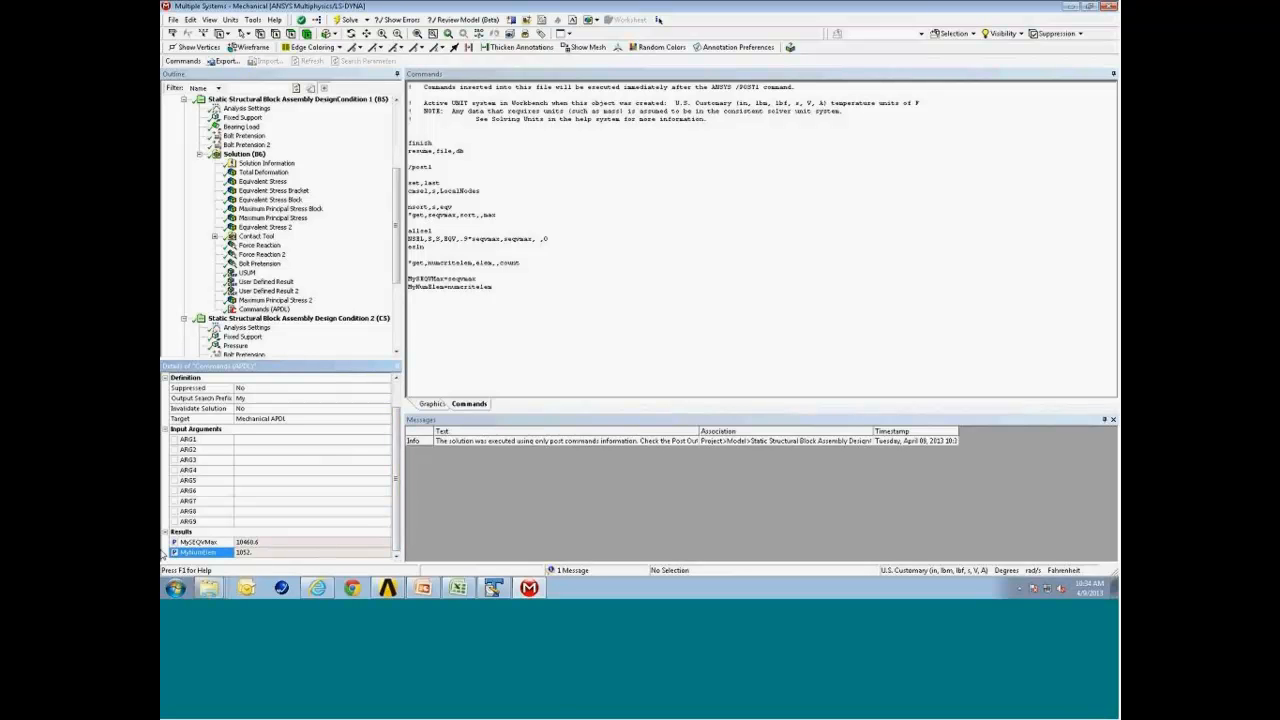
{"action": "left_click", "coordinate": [388, 587]}
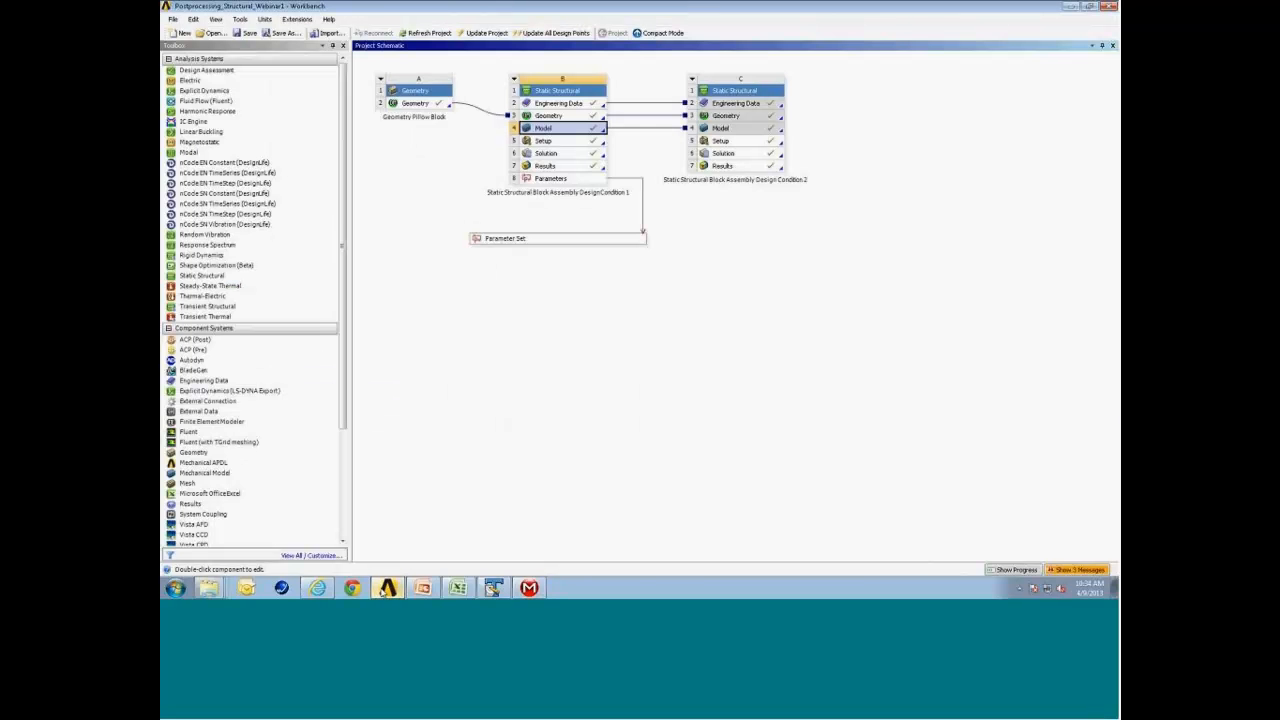